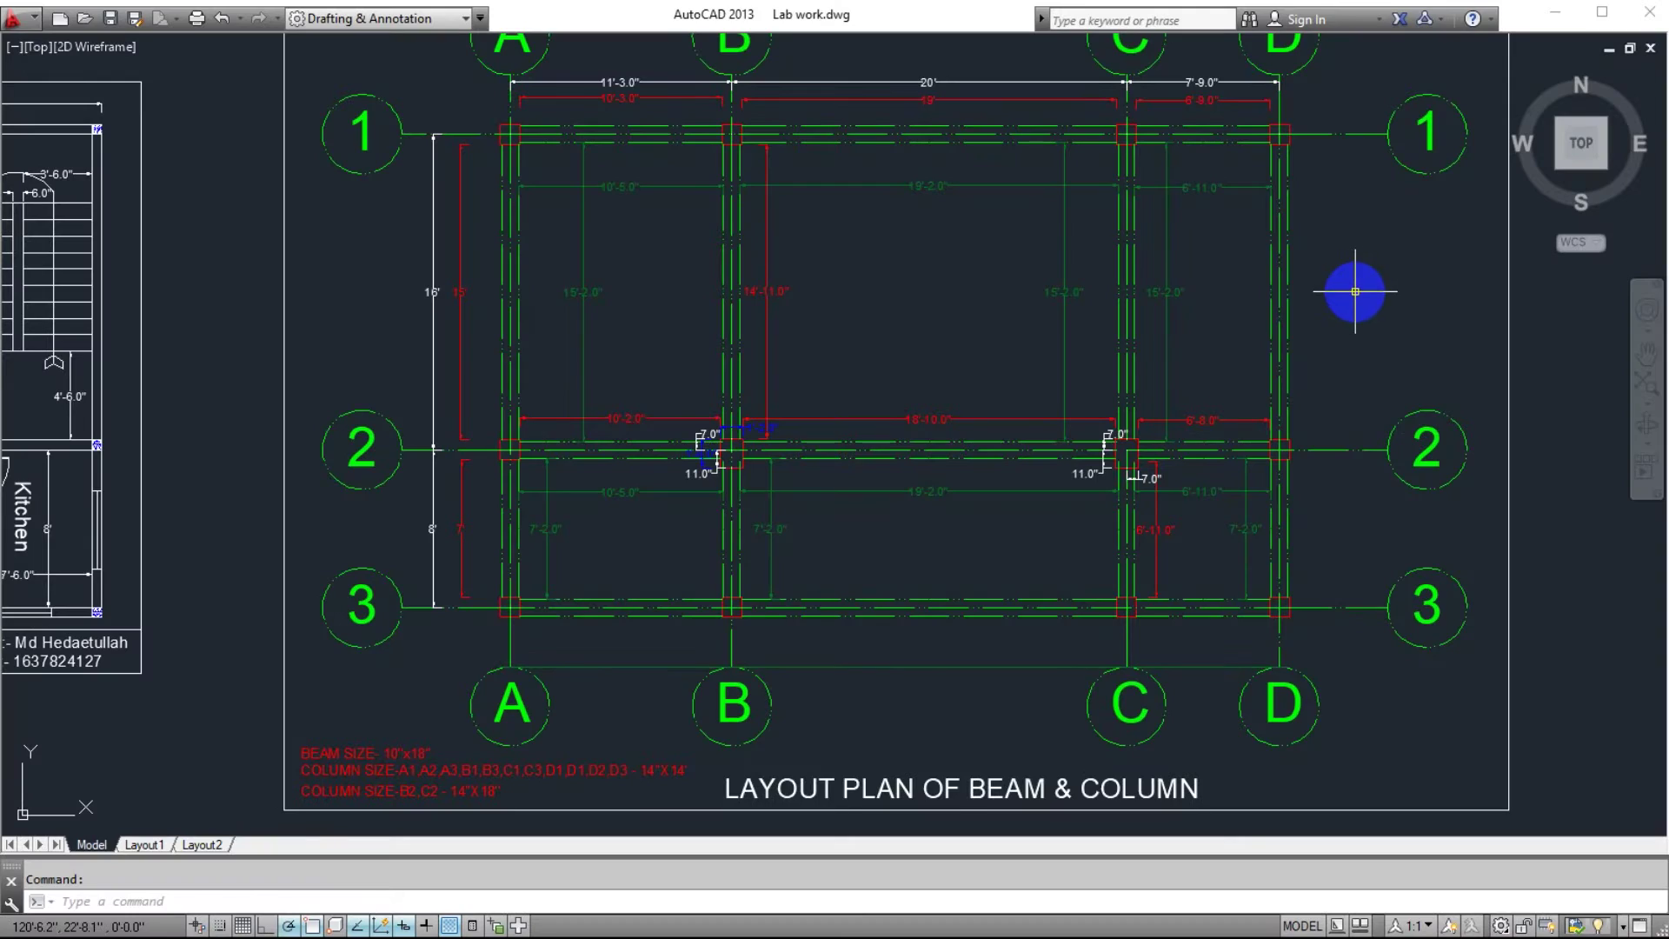
Step: Examine the stair bay between grids C and D in the beam and column layout plan
scroll(1198, 252, "up", 5)
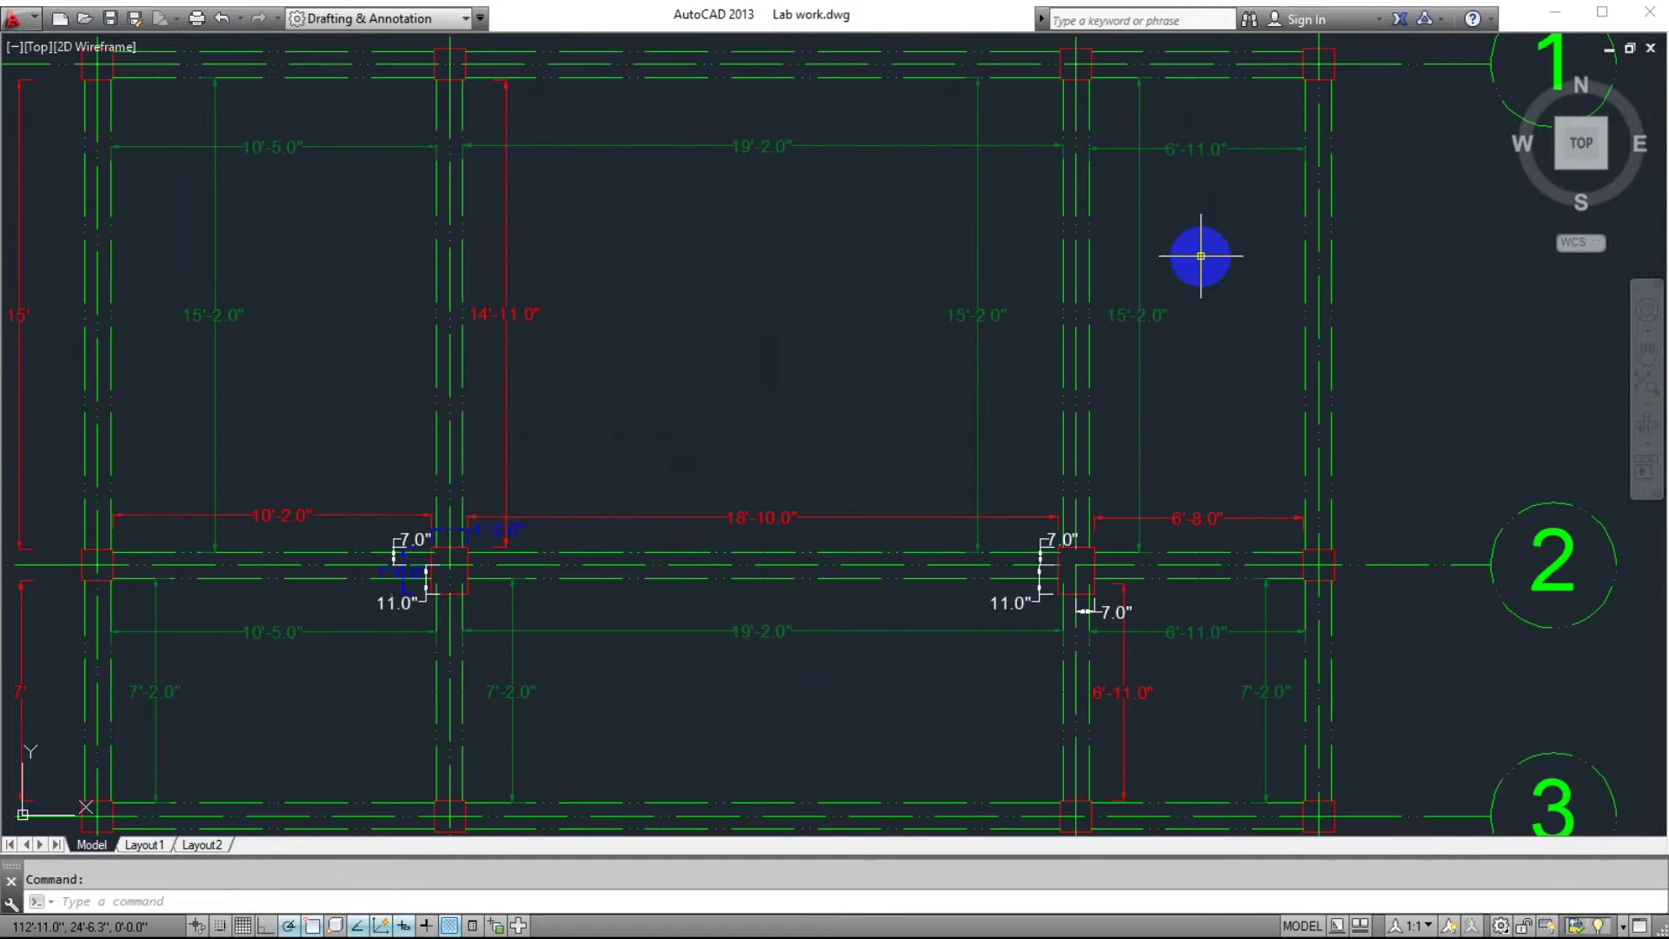
mouse_move(1198, 252)
middle_mouse_down()
mouse_move(1087, 365)
mouse_move(1065, 336)
middle_mouse_up()
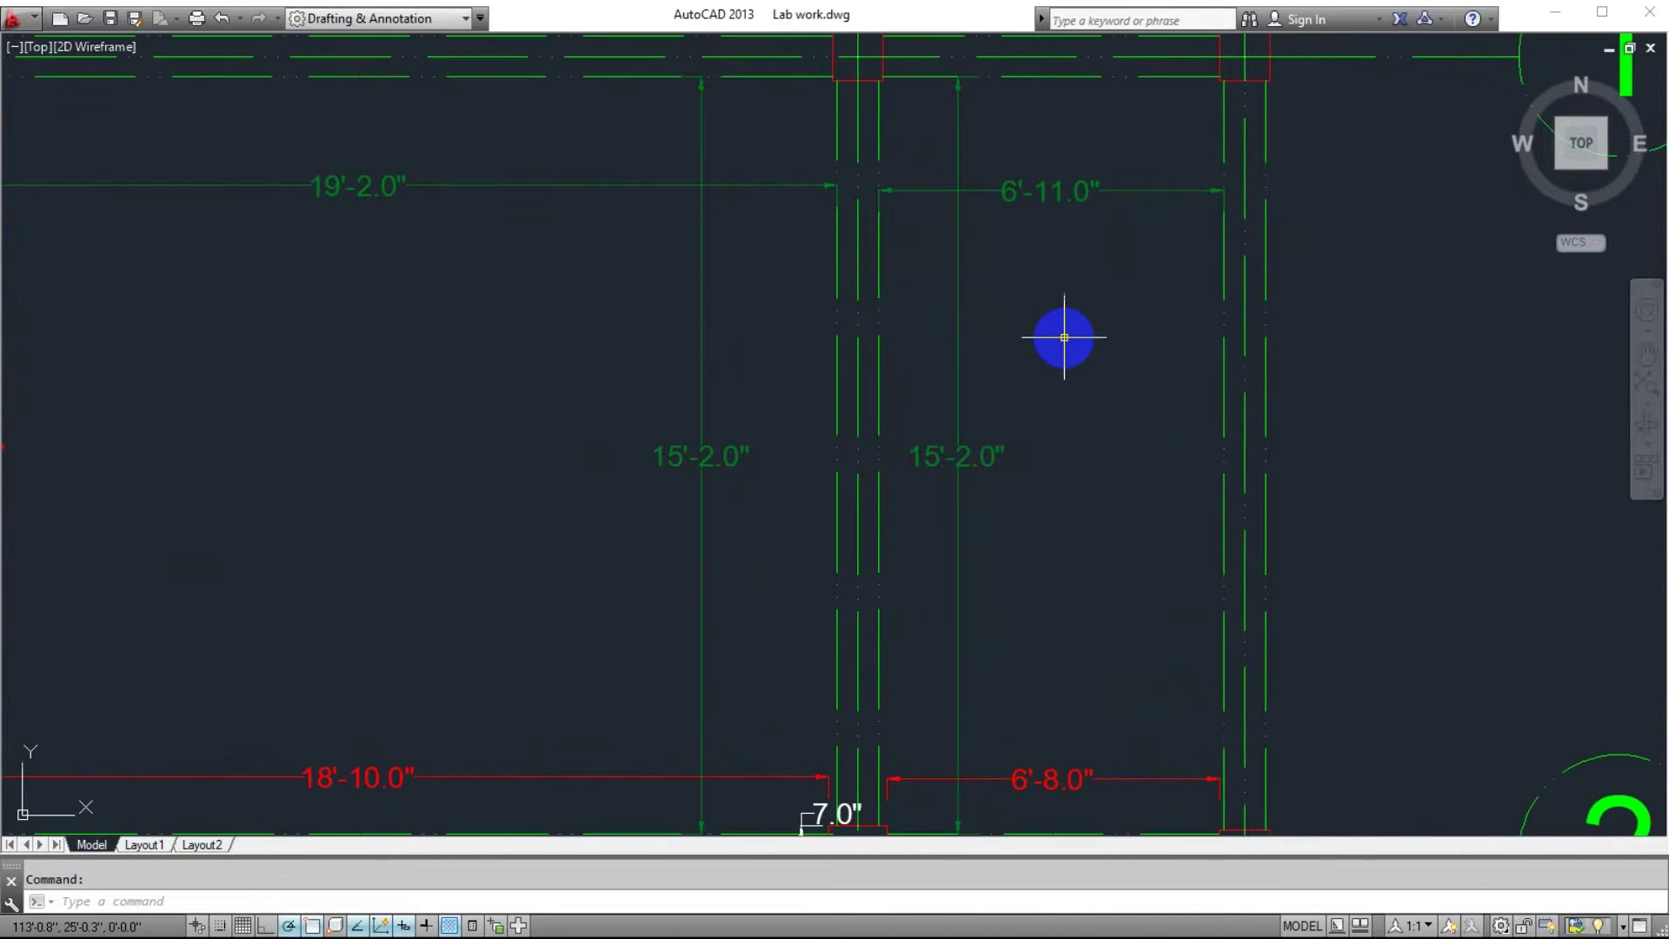
scroll(1064, 337, "down", 3)
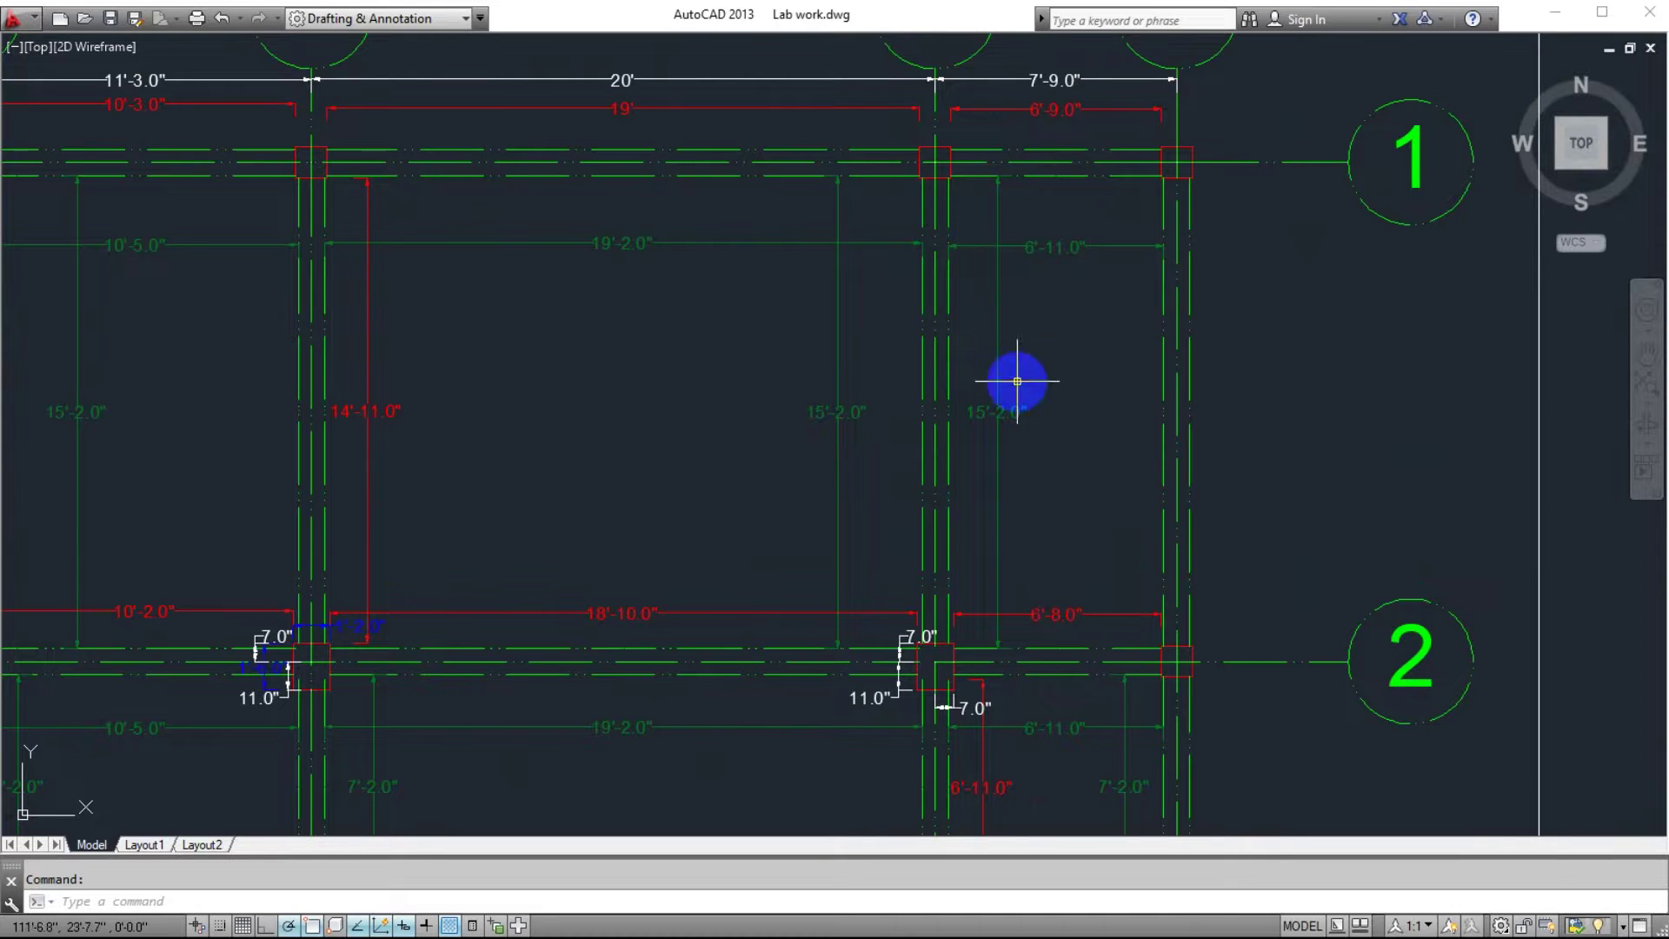
scroll(1025, 483, "down", 2)
Step: Examine the staircase's flight, landing and gap dimensions in the residential floor plan, and return to the beam layout plan
middle_click_drag(707, 402, 999, 373)
mouse_move(292, 402)
middle_mouse_down()
mouse_move(596, 402)
mouse_move(912, 432)
middle_mouse_up()
scroll(592, 257, "up", 3)
middle_click_drag(652, 258, 626, 250)
scroll(626, 249, "up", 2)
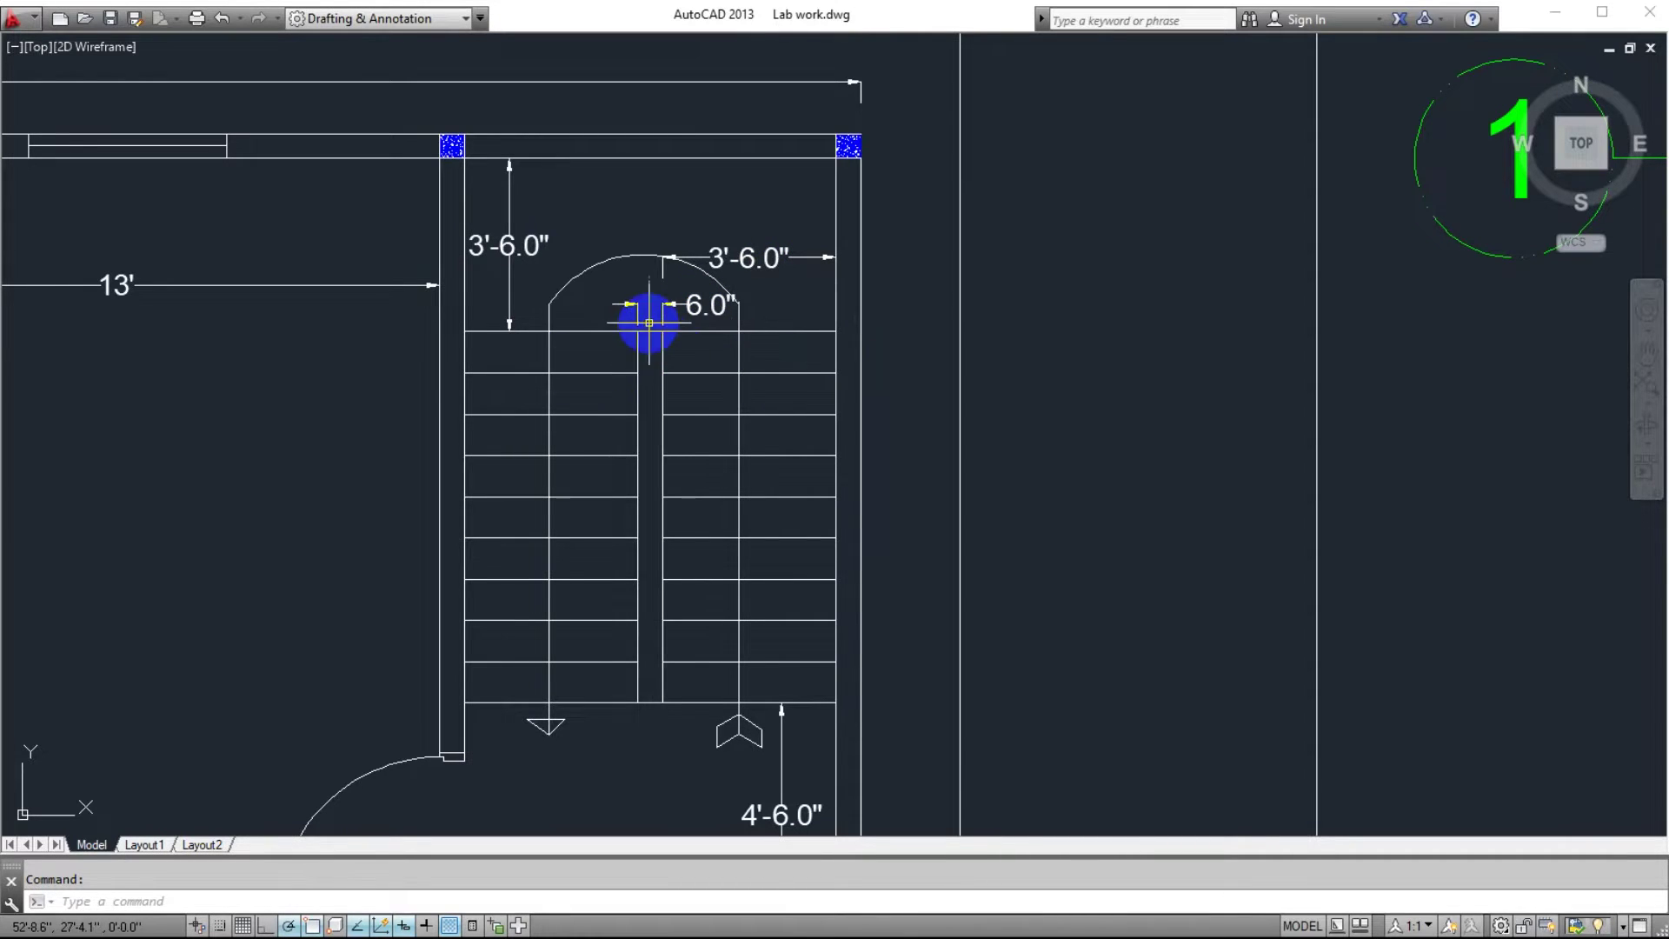
scroll(723, 308, "down", 3)
middle_click_drag(708, 429, 707, 279)
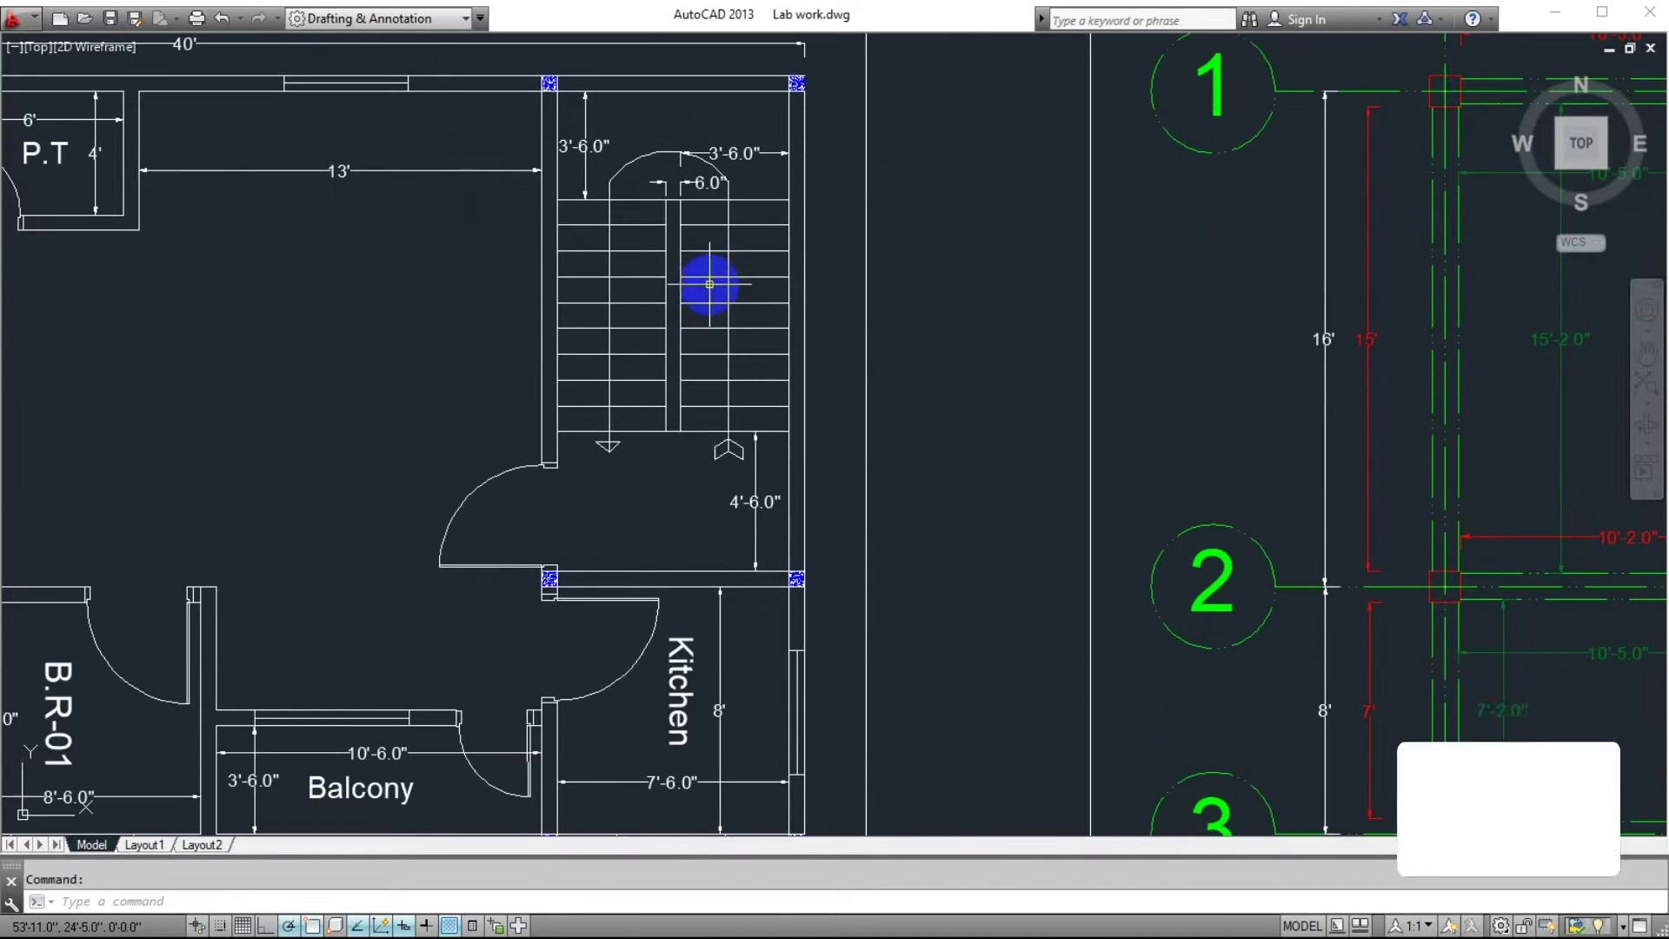
scroll(700, 466, "up", 3)
mouse_move(701, 465)
middle_mouse_down()
mouse_move(697, 483)
mouse_move(695, 346)
middle_mouse_up()
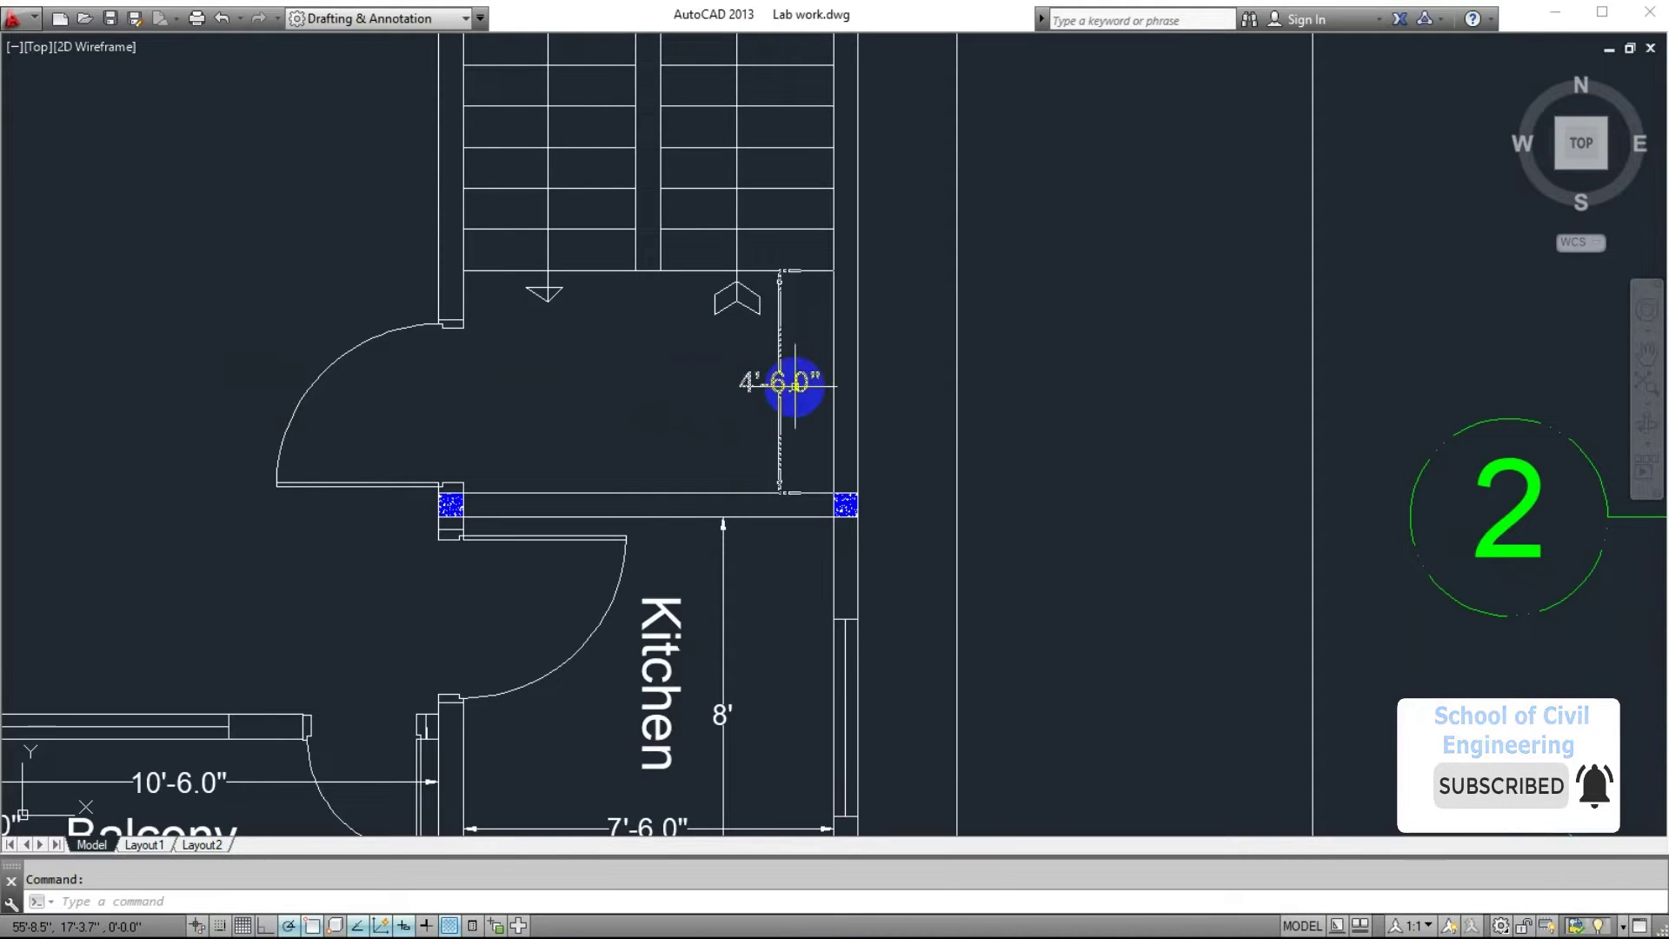
scroll(679, 391, "down", 2)
mouse_move(668, 387)
middle_mouse_down()
mouse_move(611, 559)
mouse_move(618, 510)
mouse_move(600, 507)
middle_mouse_up()
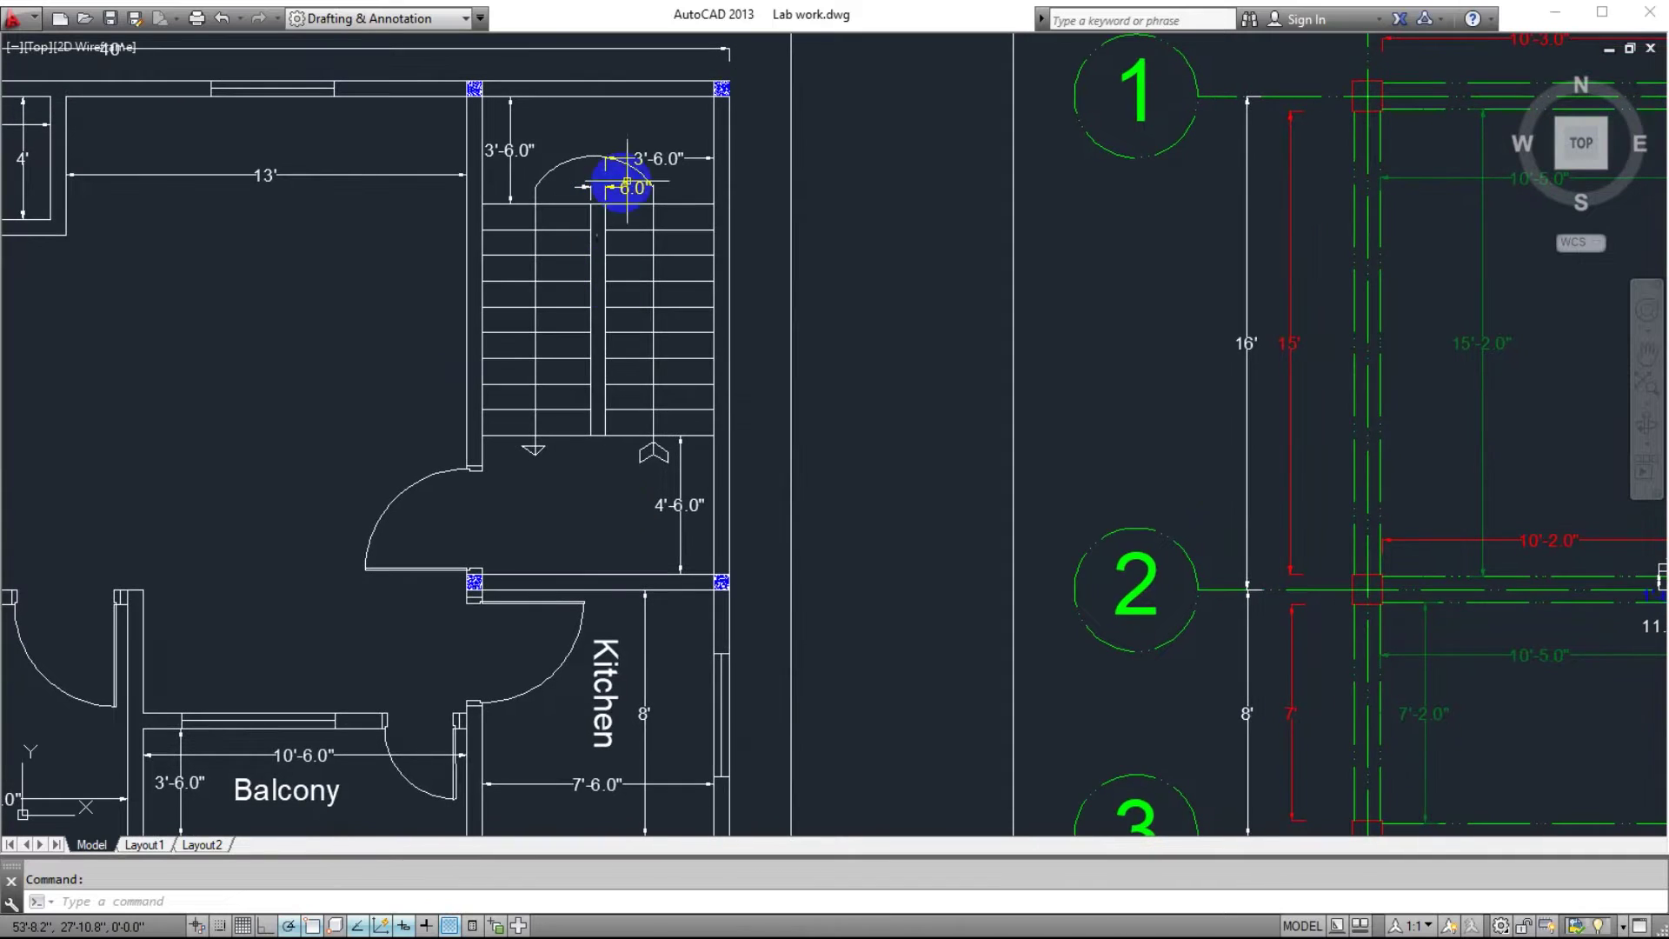
middle_click_drag(924, 376, 919, 403)
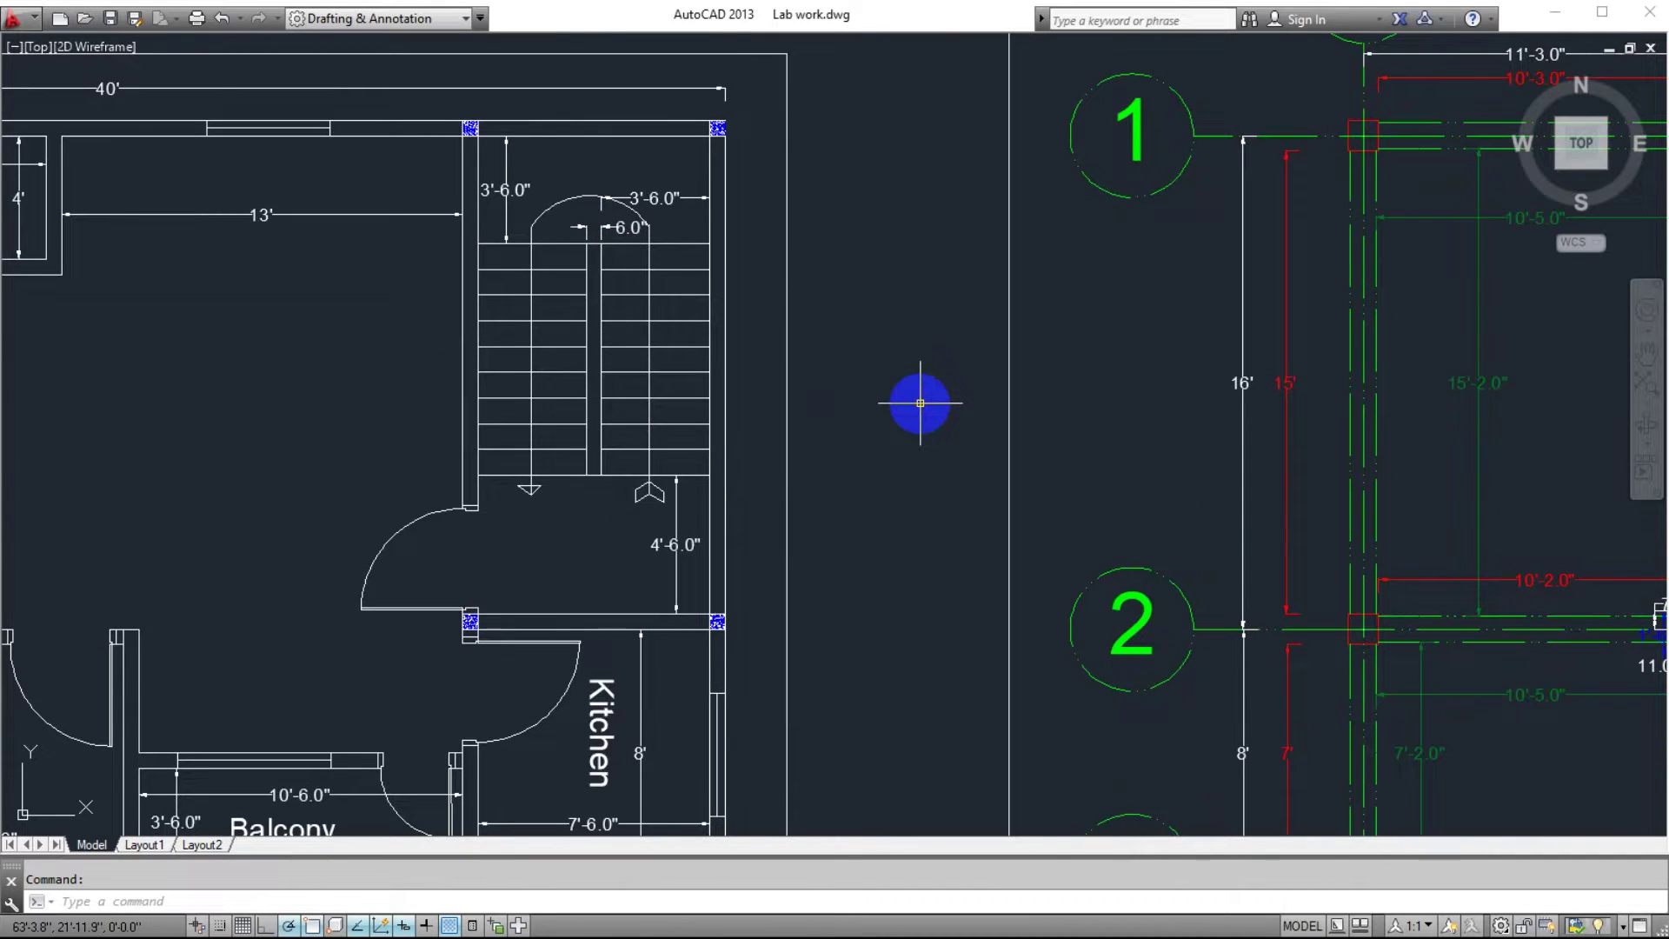
scroll(920, 402, "down", 2)
middle_click_drag(924, 403, 406, 388)
middle_click_drag(1141, 399, 1010, 397)
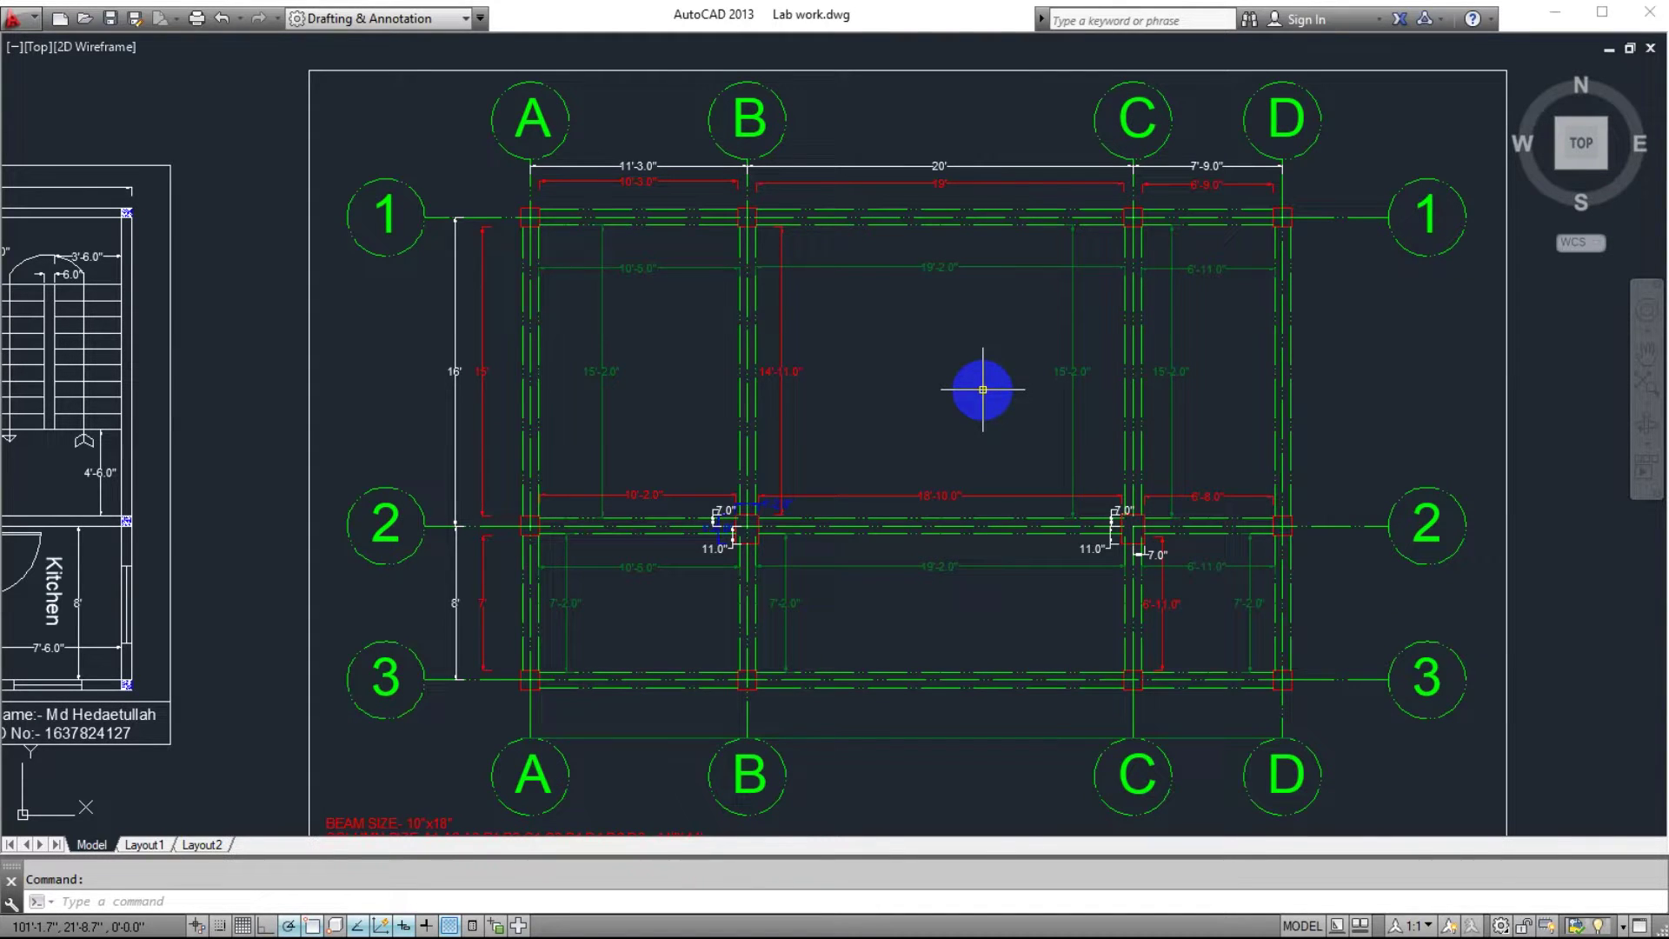
Step: Open the recent SOCE model in ETABS 2016 and close the Skype window
left_click(1545, 16)
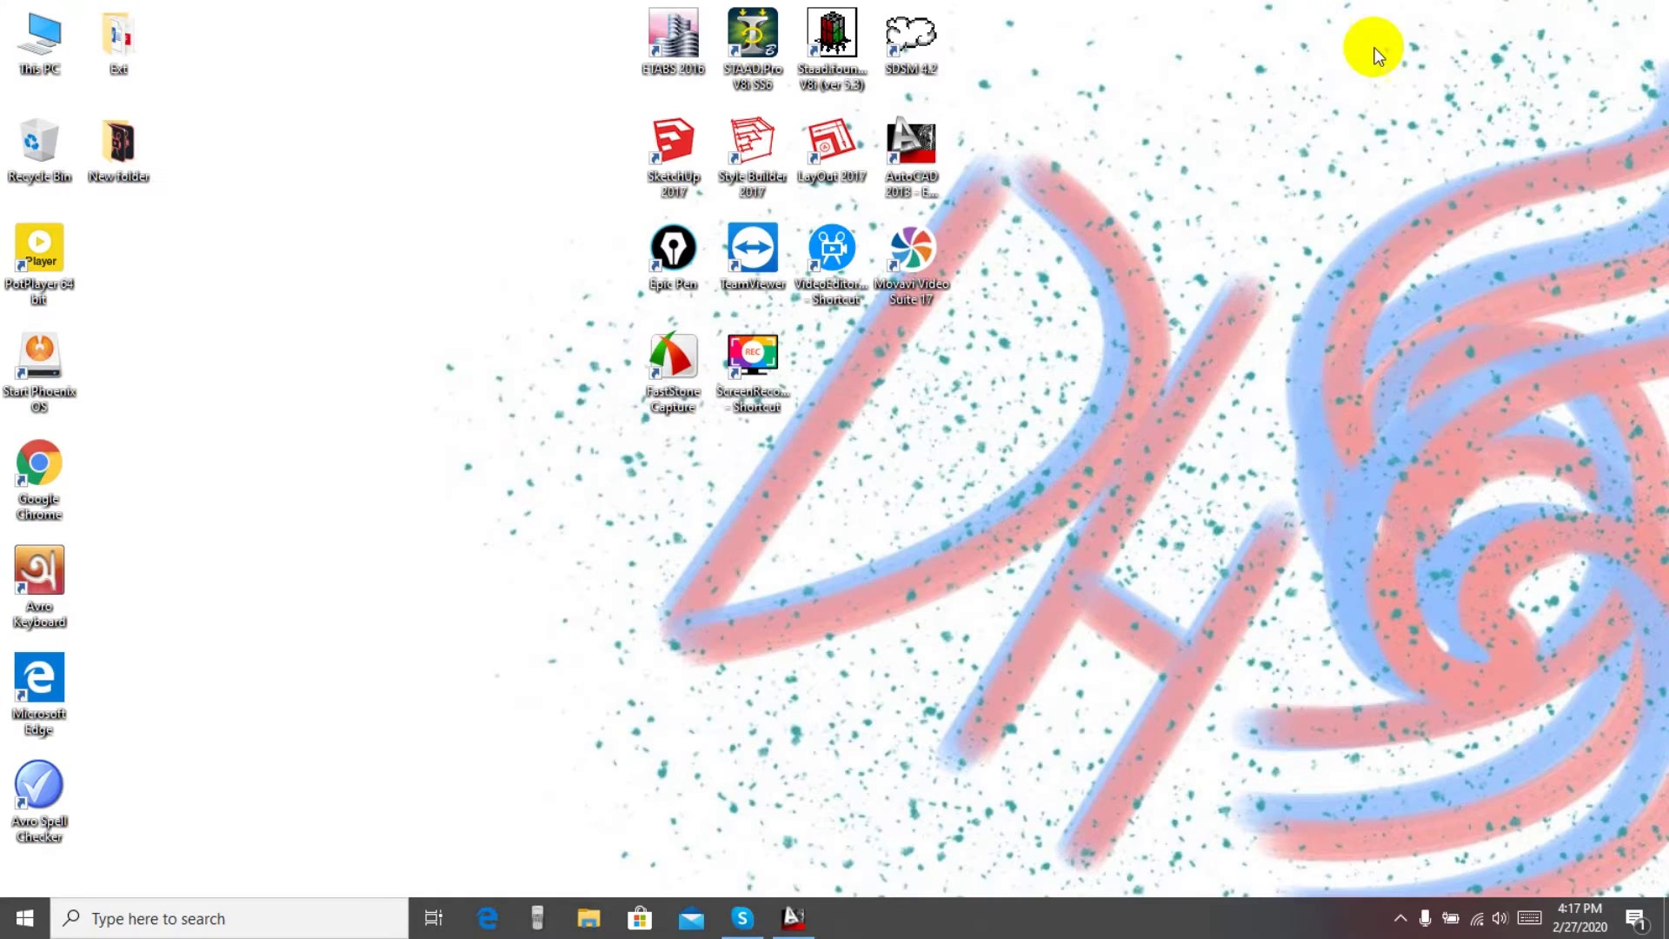
double_click(692, 40)
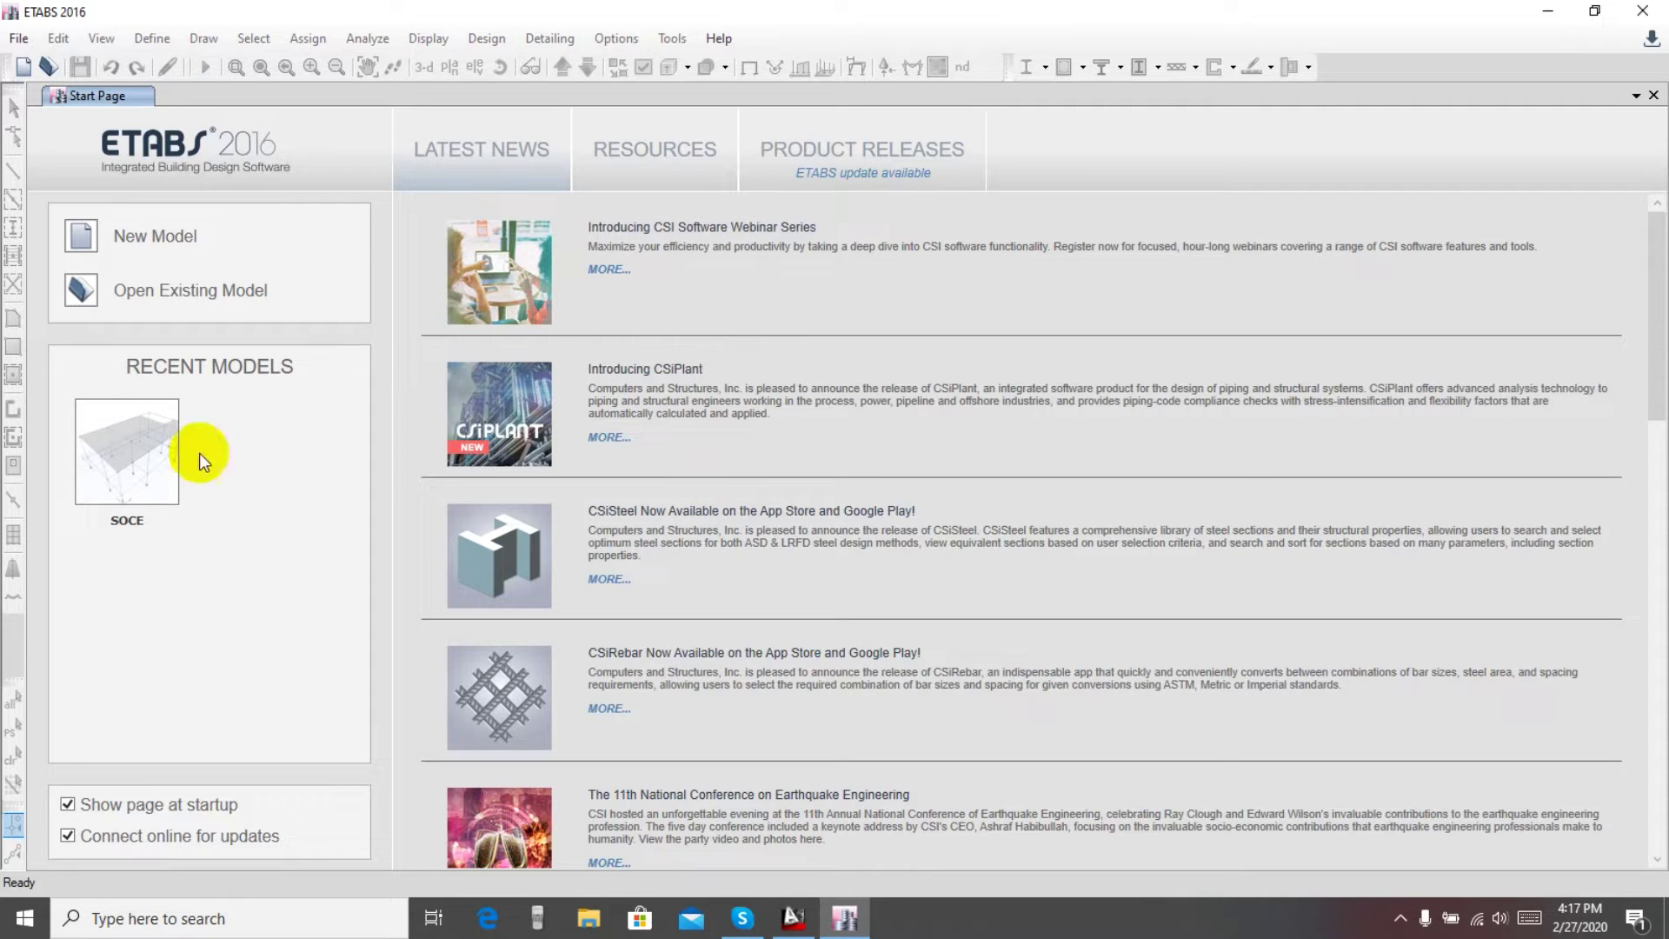
left_click(134, 456)
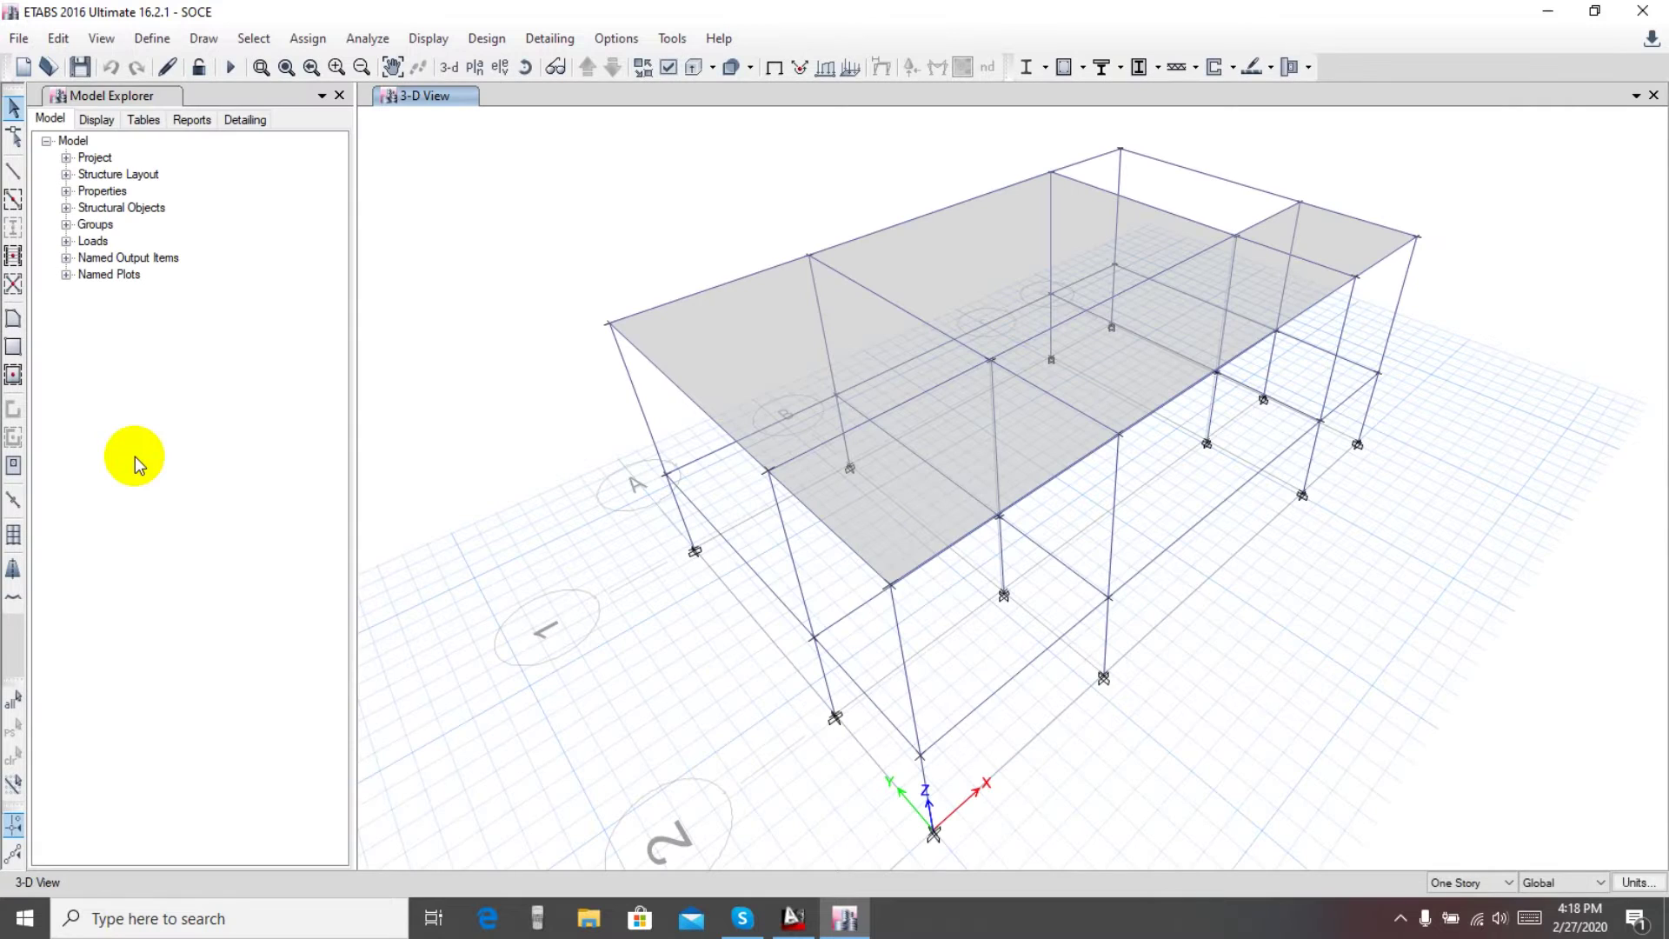
right_click(741, 918)
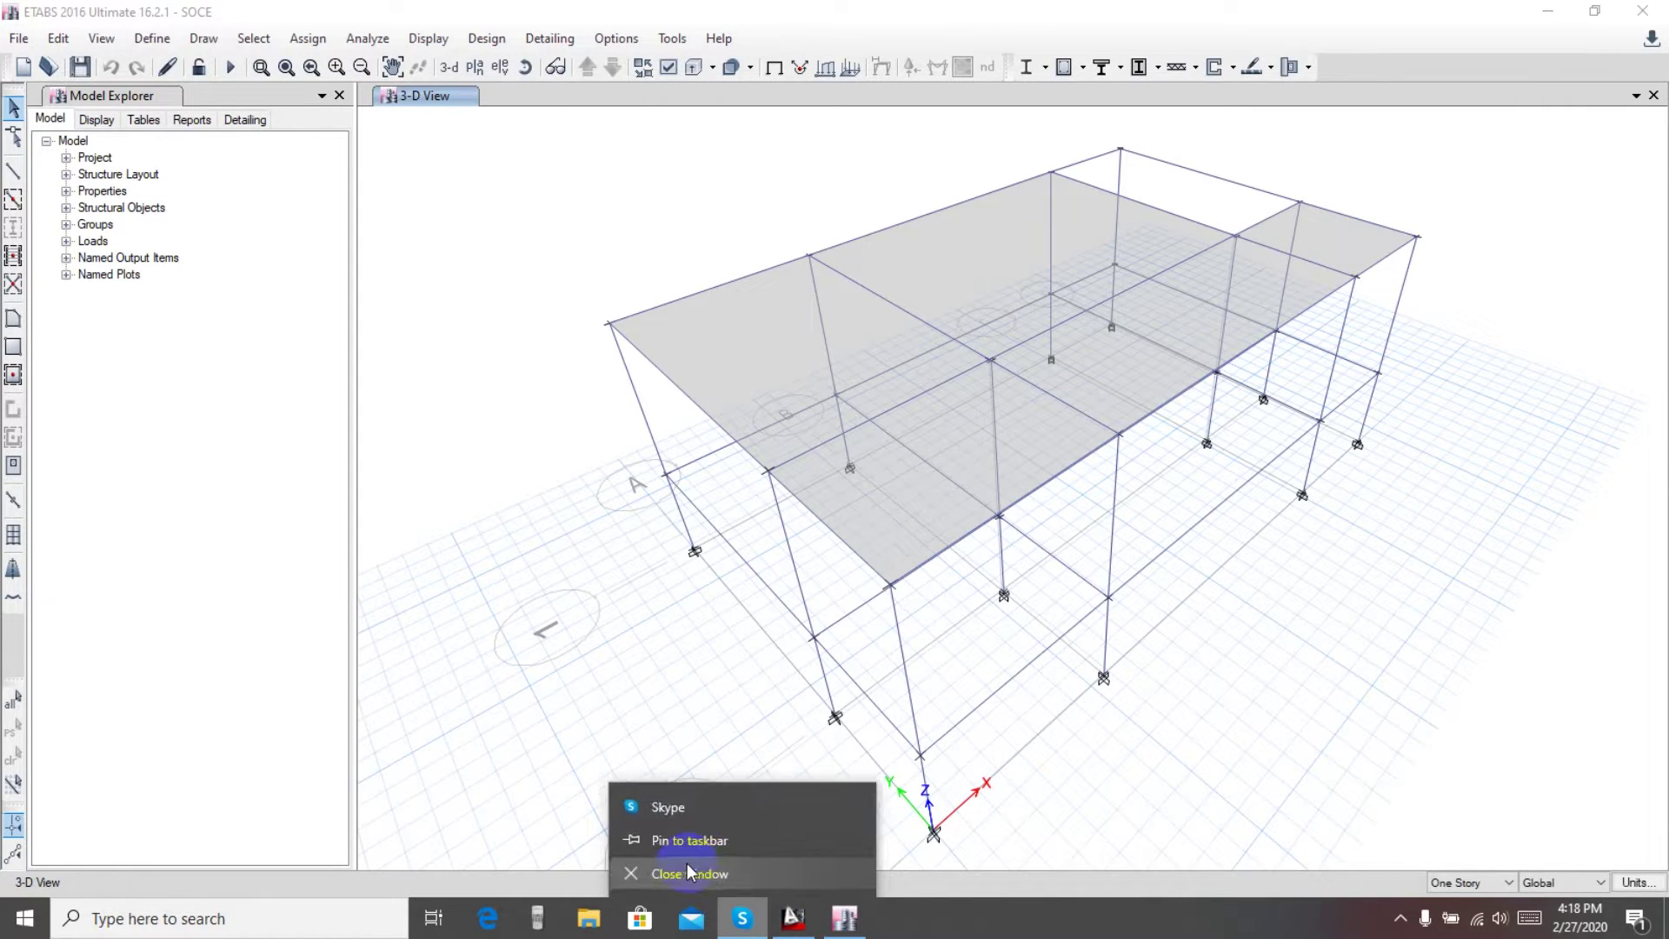
left_click(685, 874)
Step: Display the Story2 plan view of the building model in place of the 3-D view
middle_click_drag(1443, 228, 1322, 317)
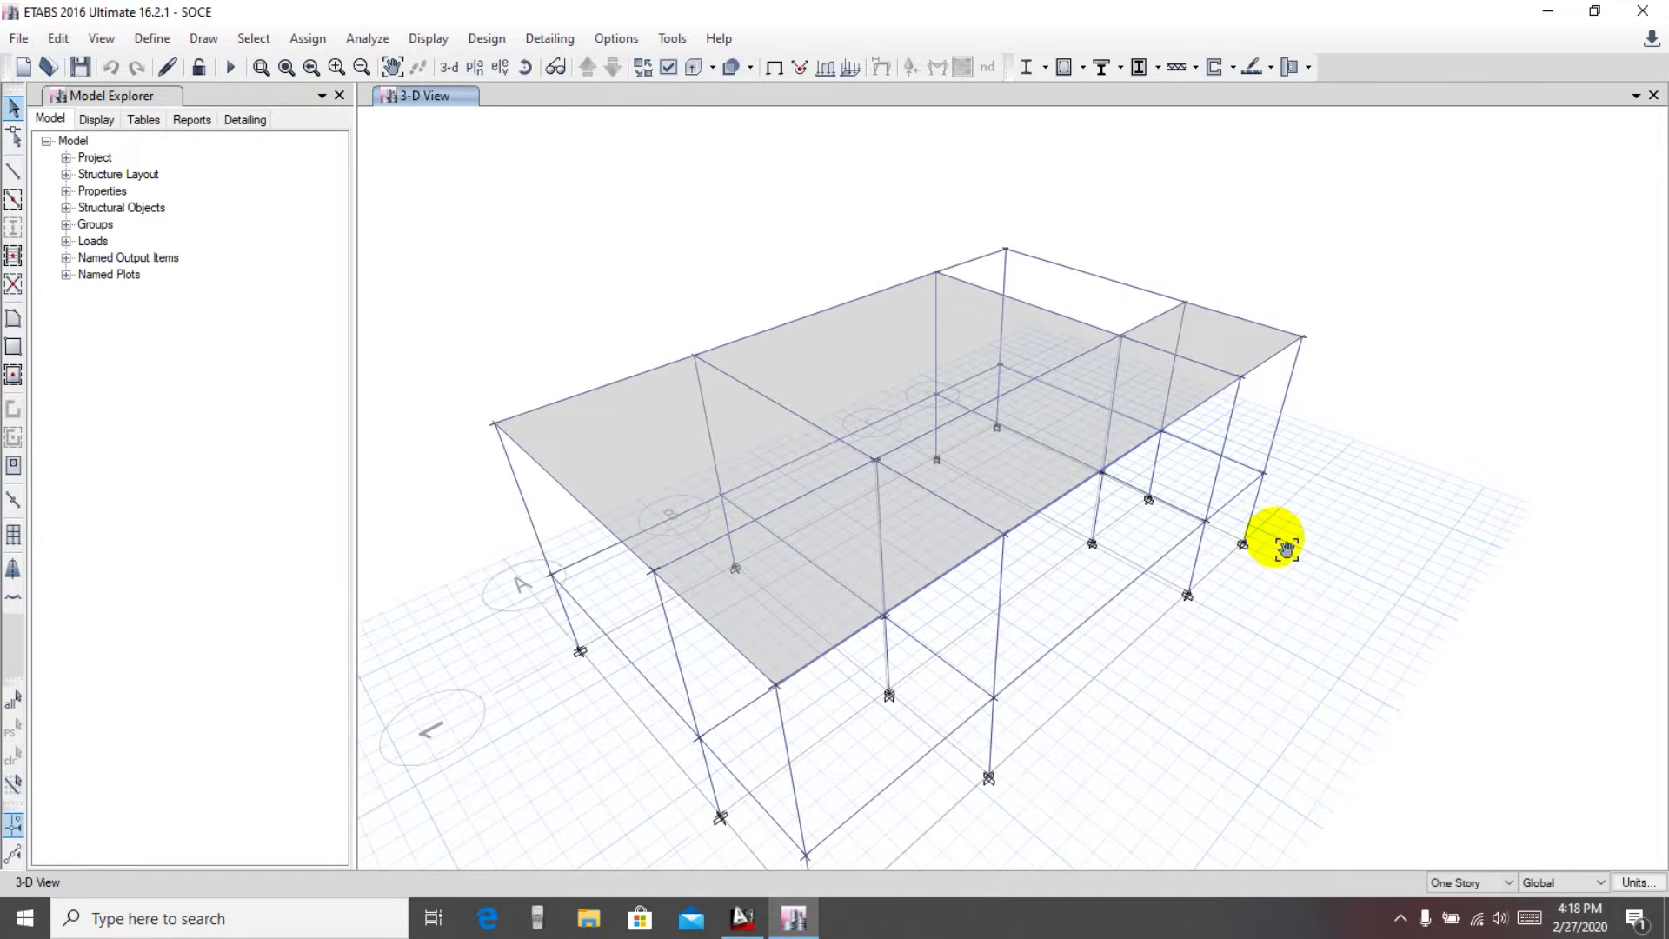
middle_click_drag(1069, 786, 1097, 731)
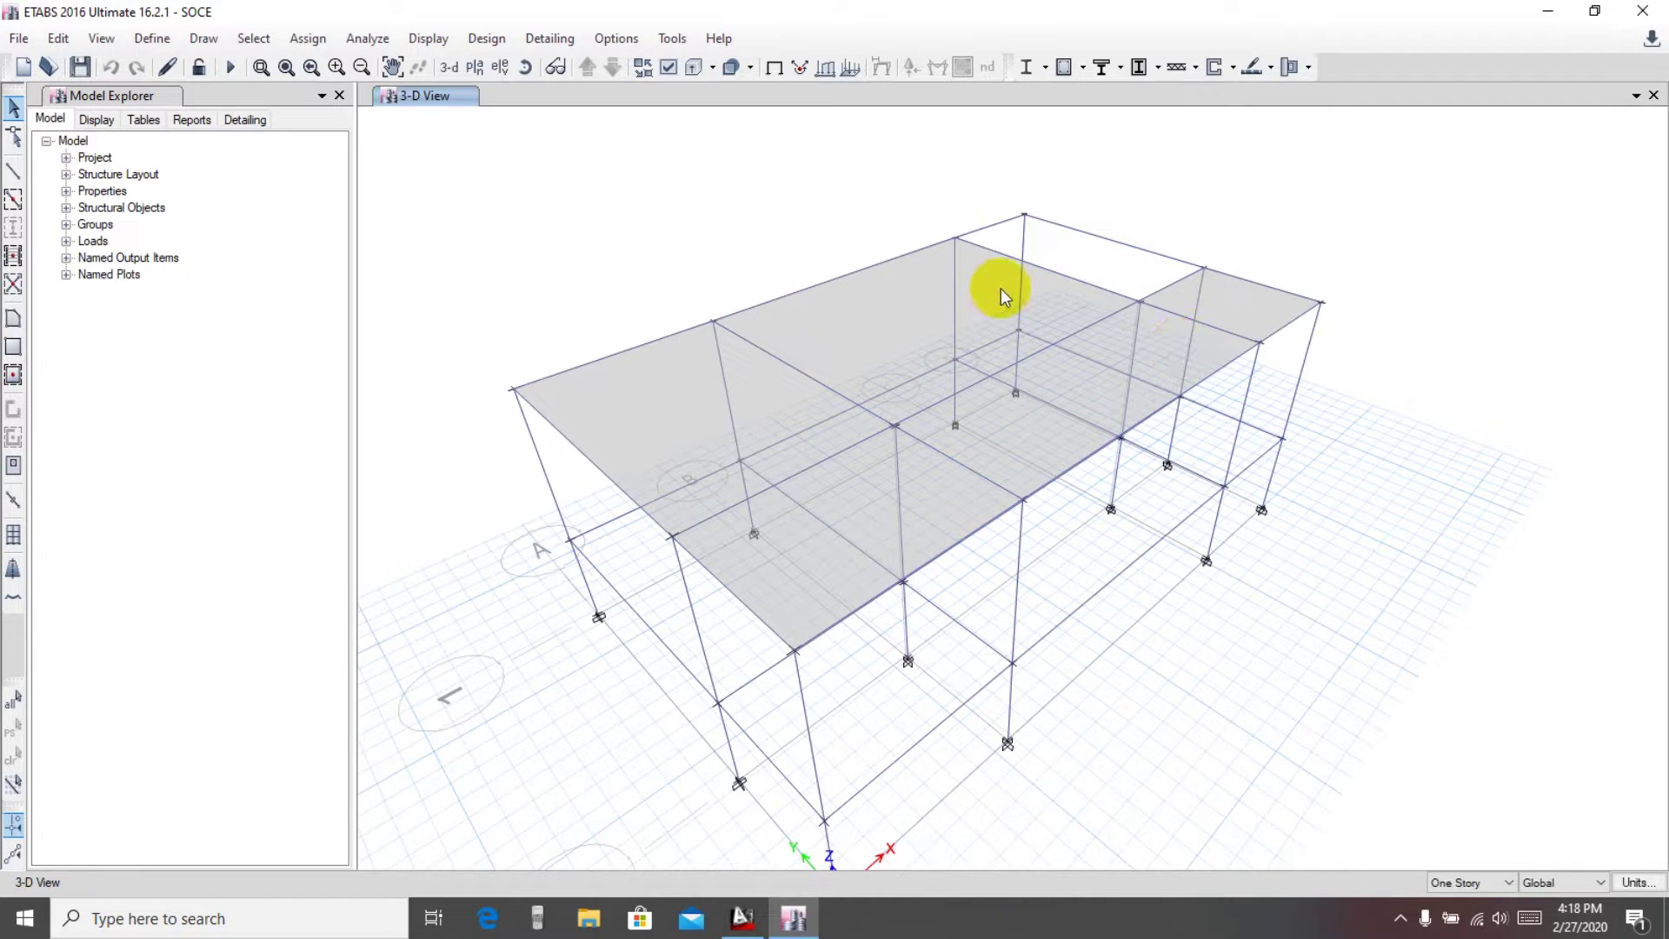
middle_click_drag(1268, 563, 1263, 575)
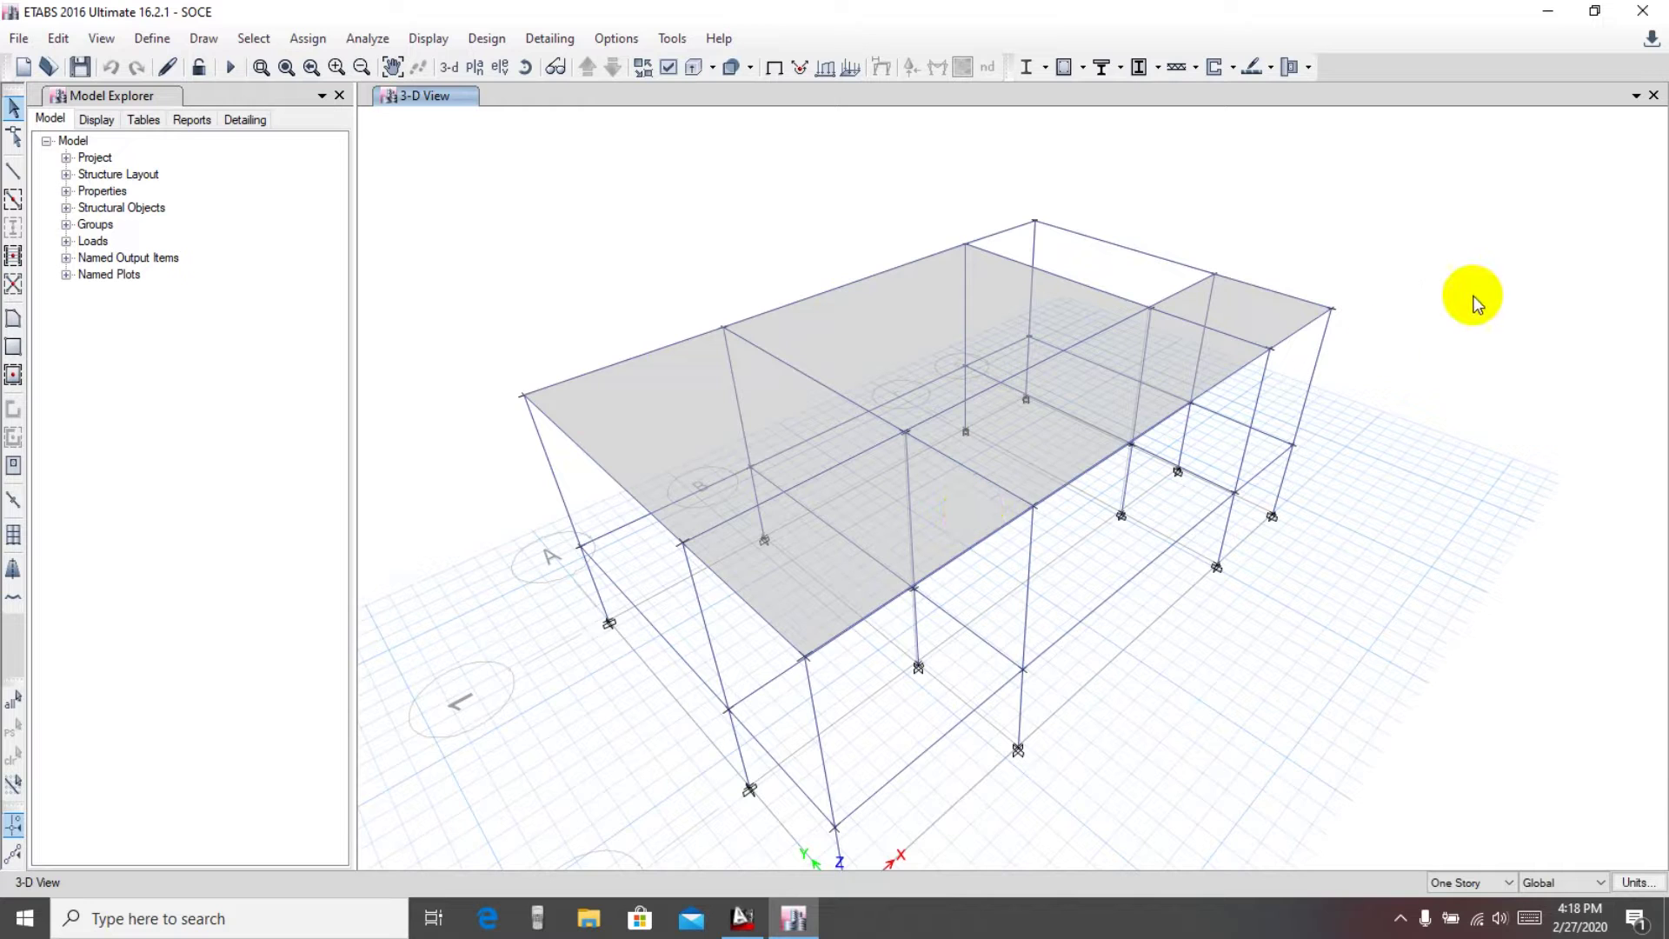
middle_click_drag(1474, 295, 1453, 306)
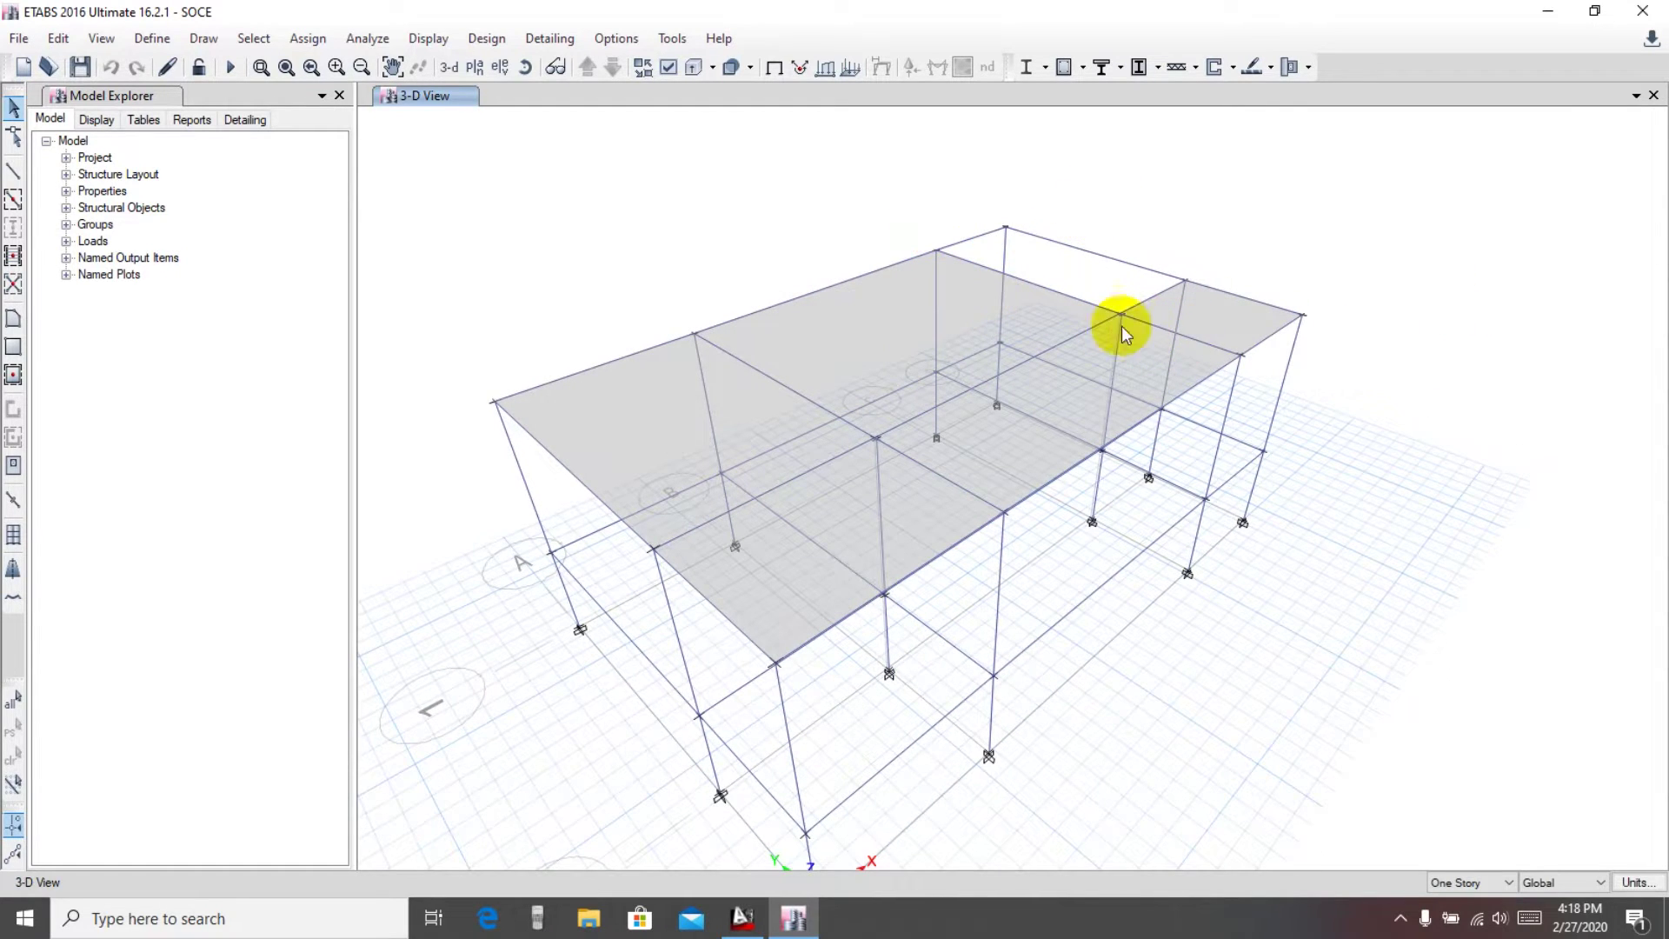
middle_click_drag(1379, 559, 1369, 507)
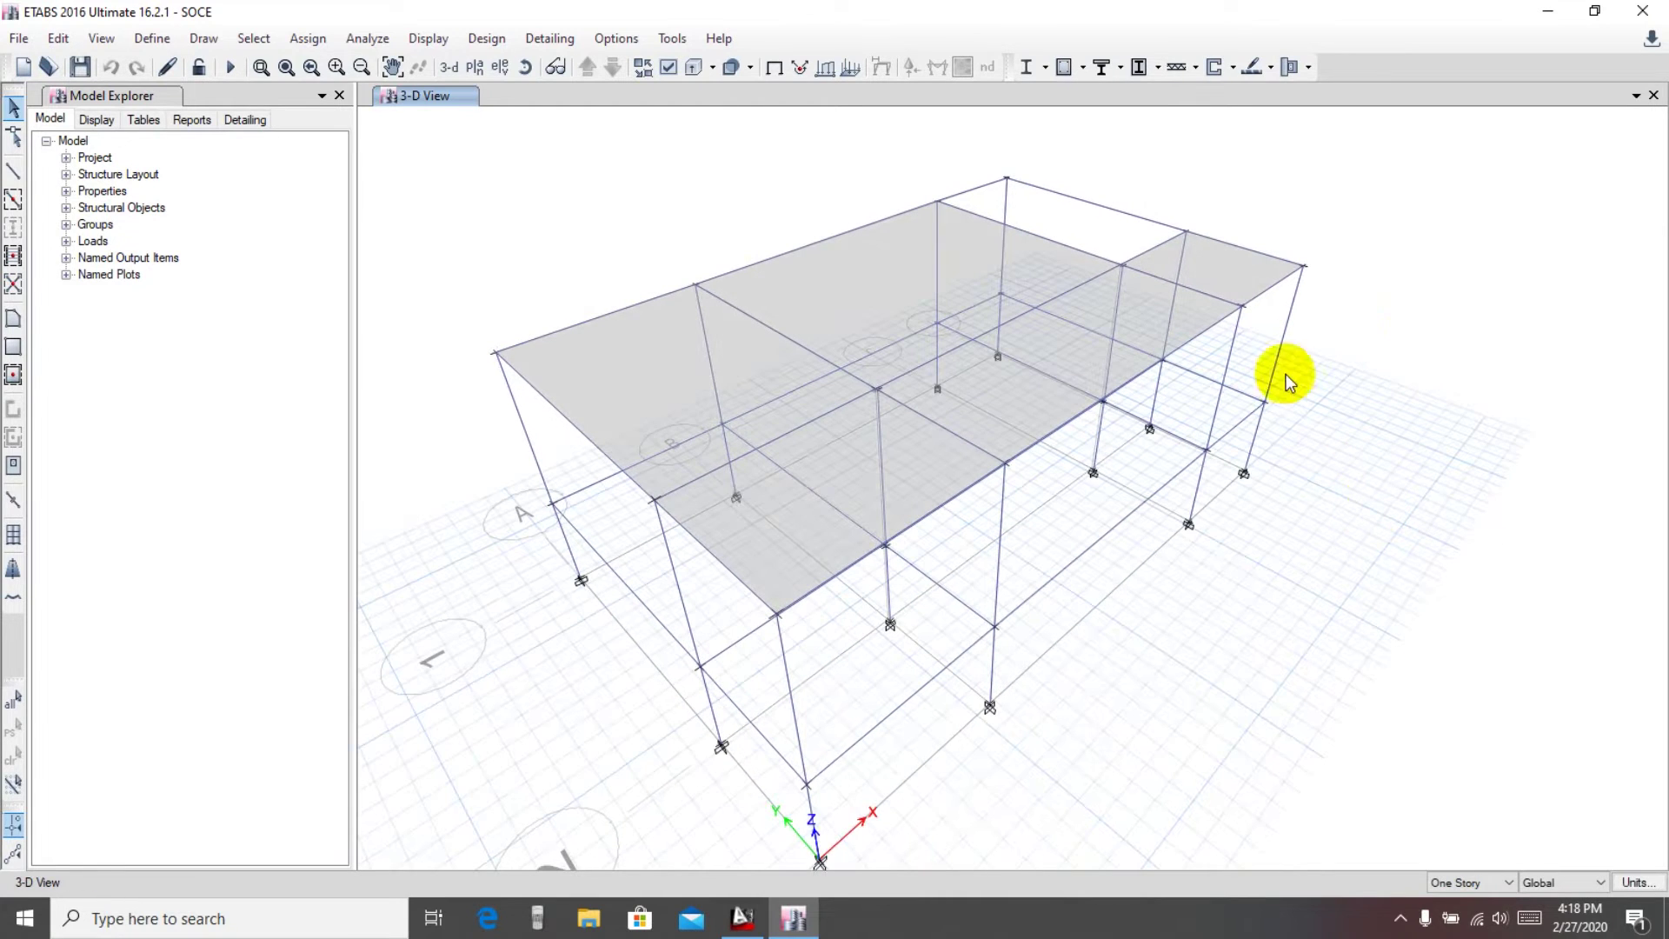
left_click(474, 67)
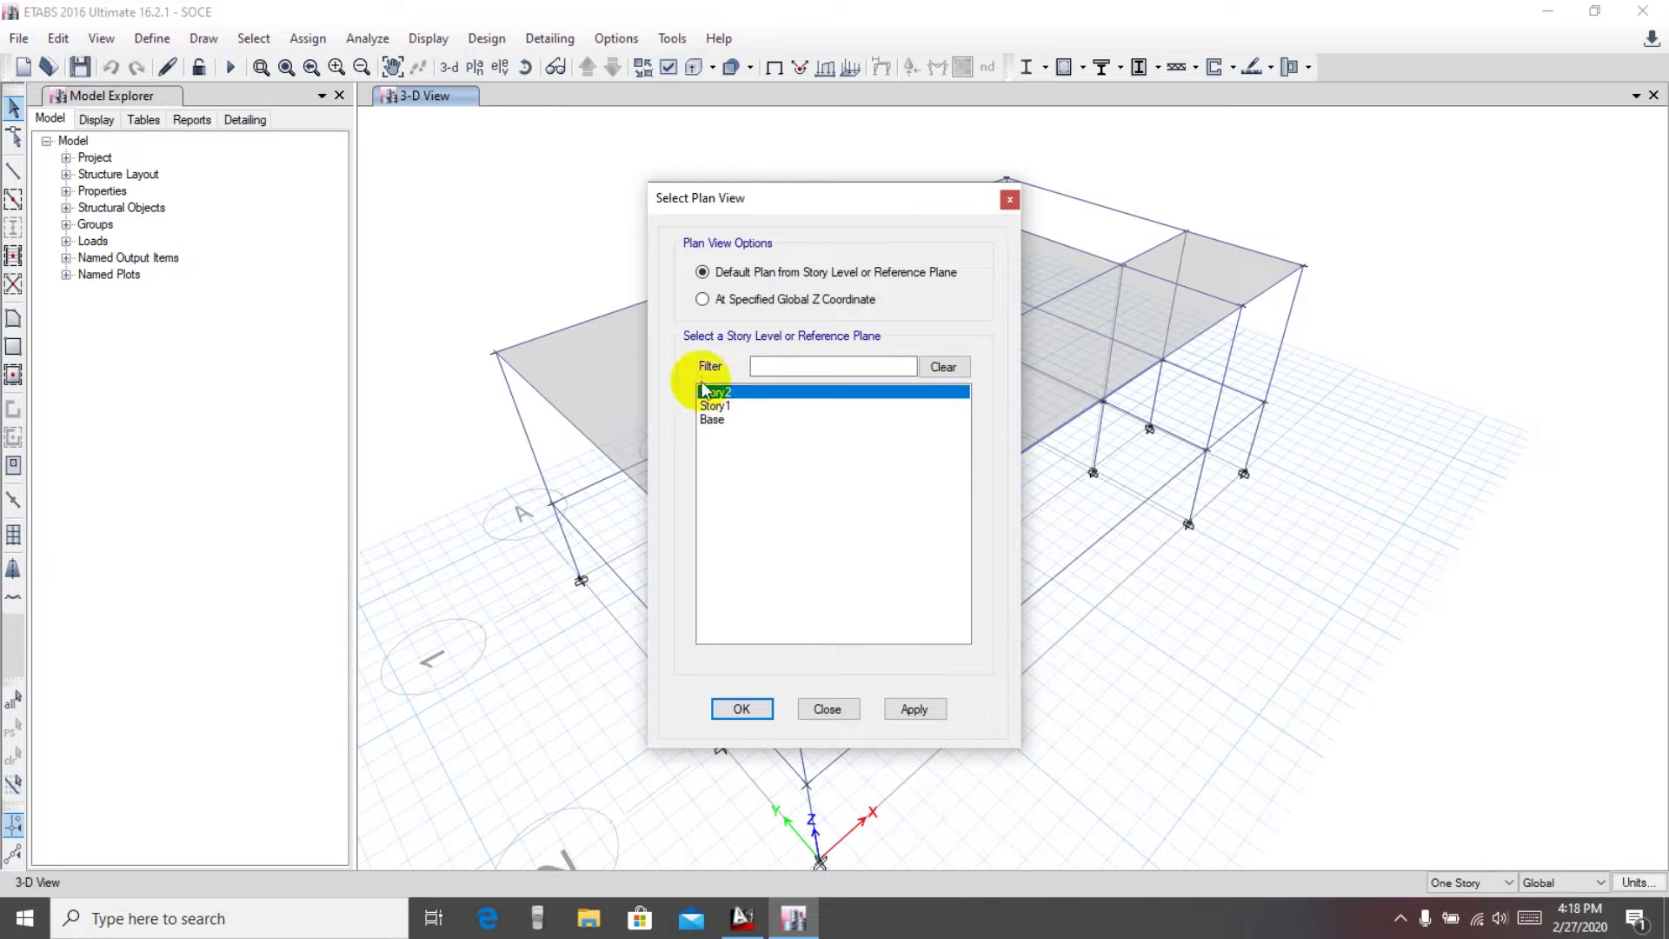
left_click(908, 710)
left_click(738, 708)
middle_click_drag(1483, 487, 1322, 421)
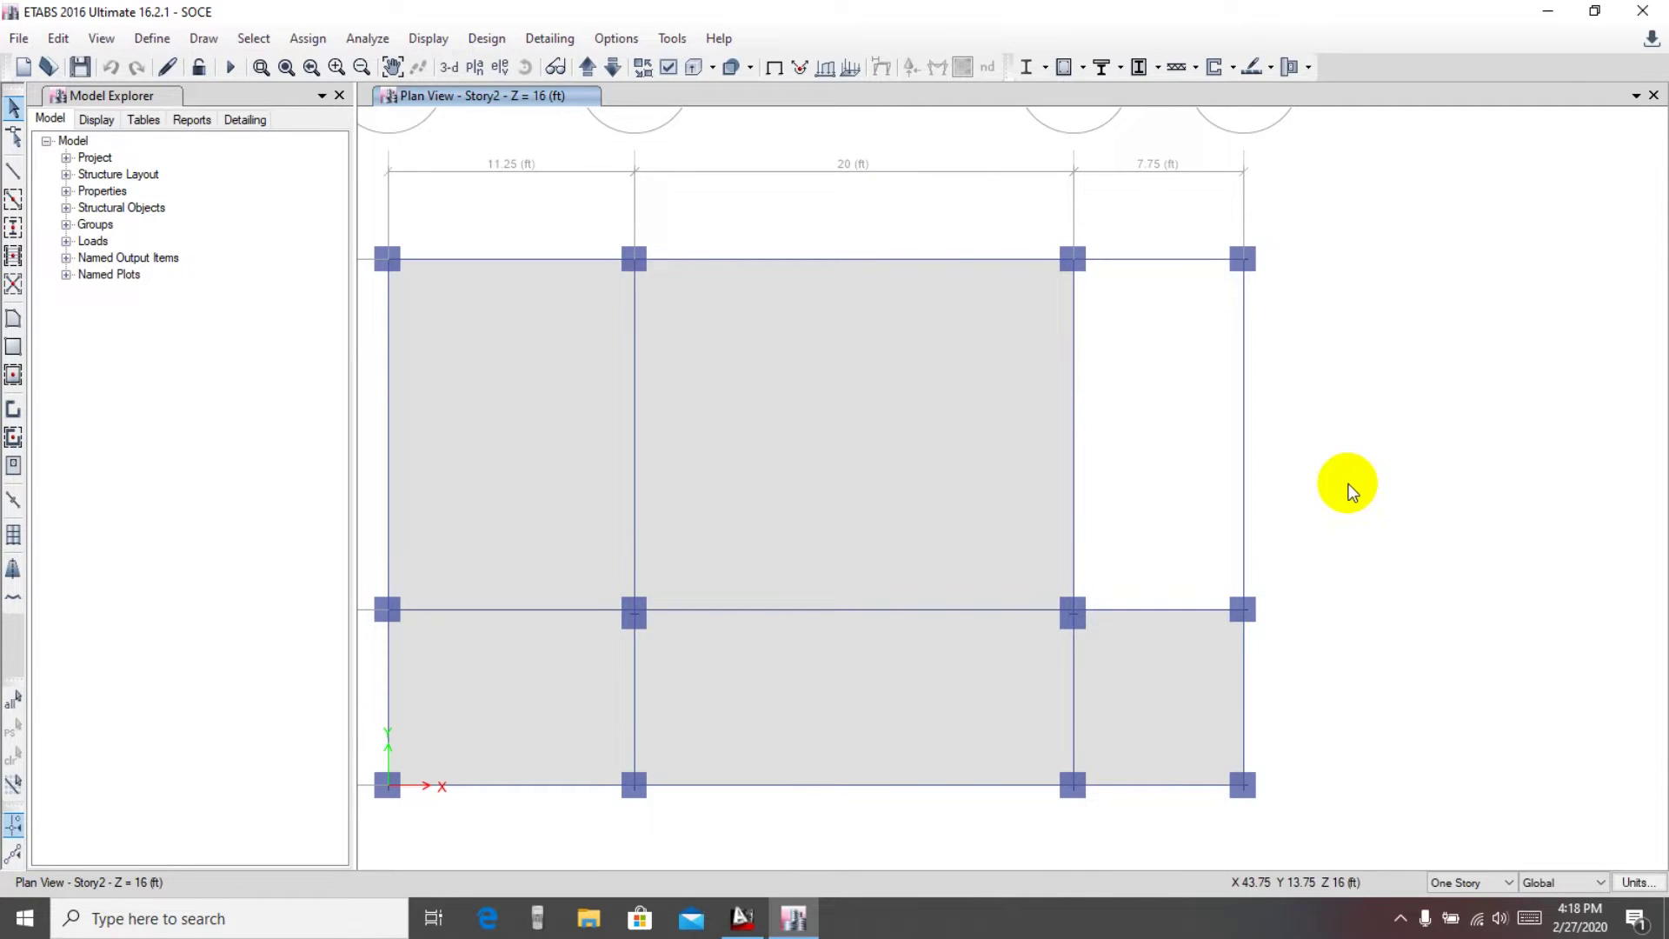
left_click_drag(1025, 218, 1286, 660)
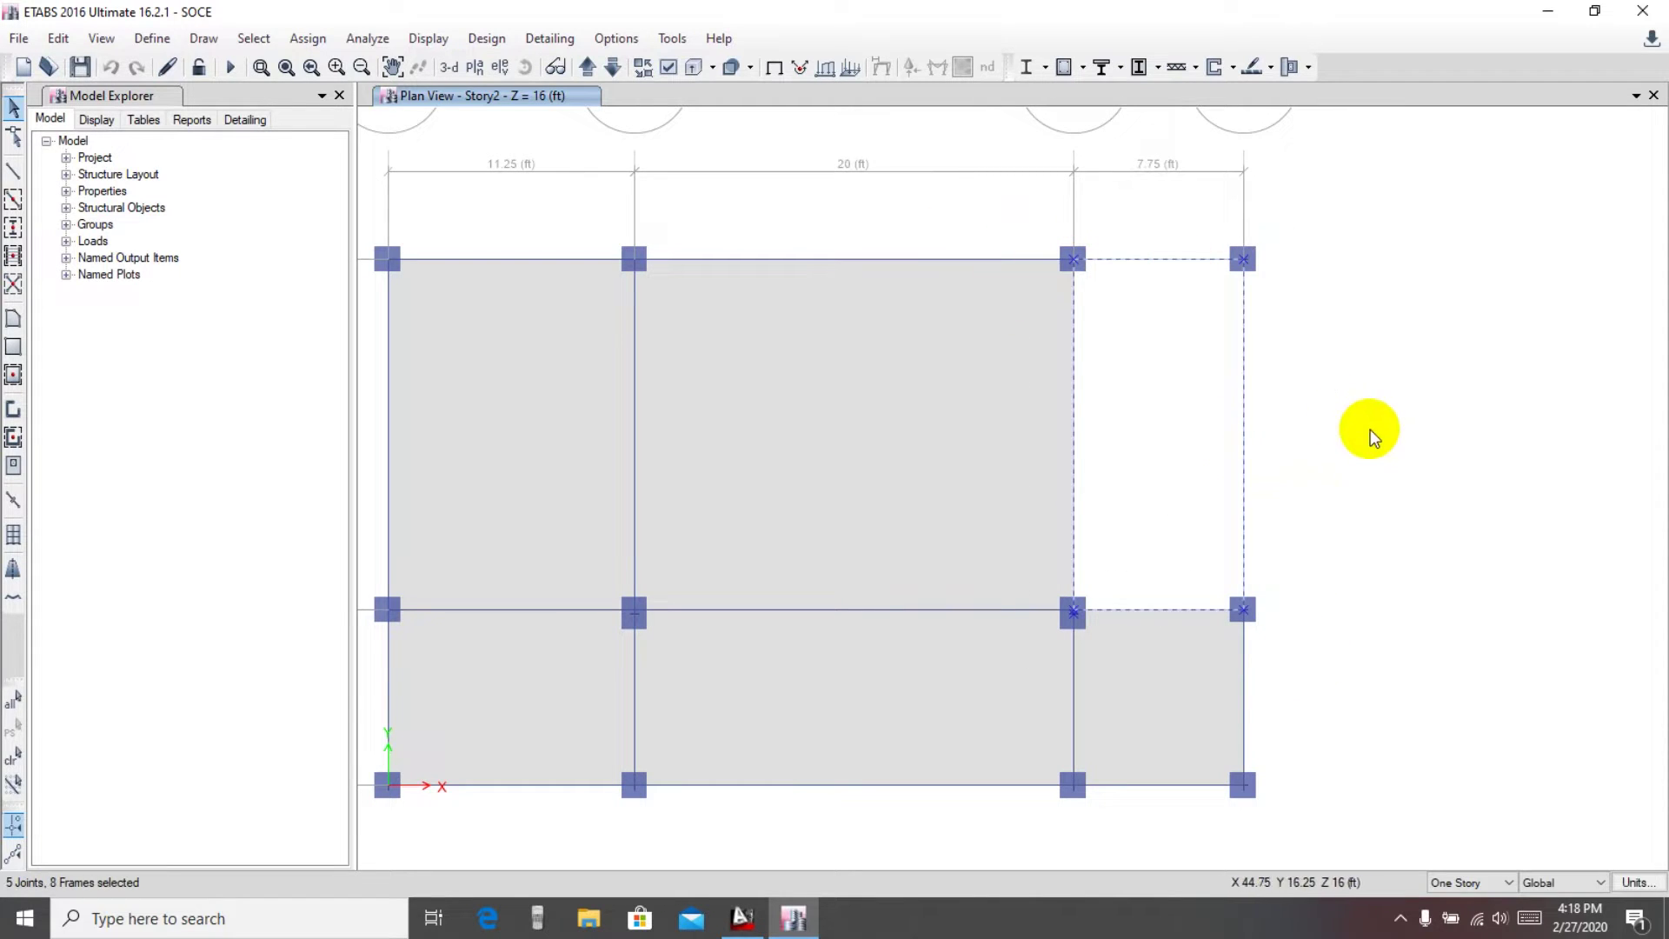
key("ctrl+q")
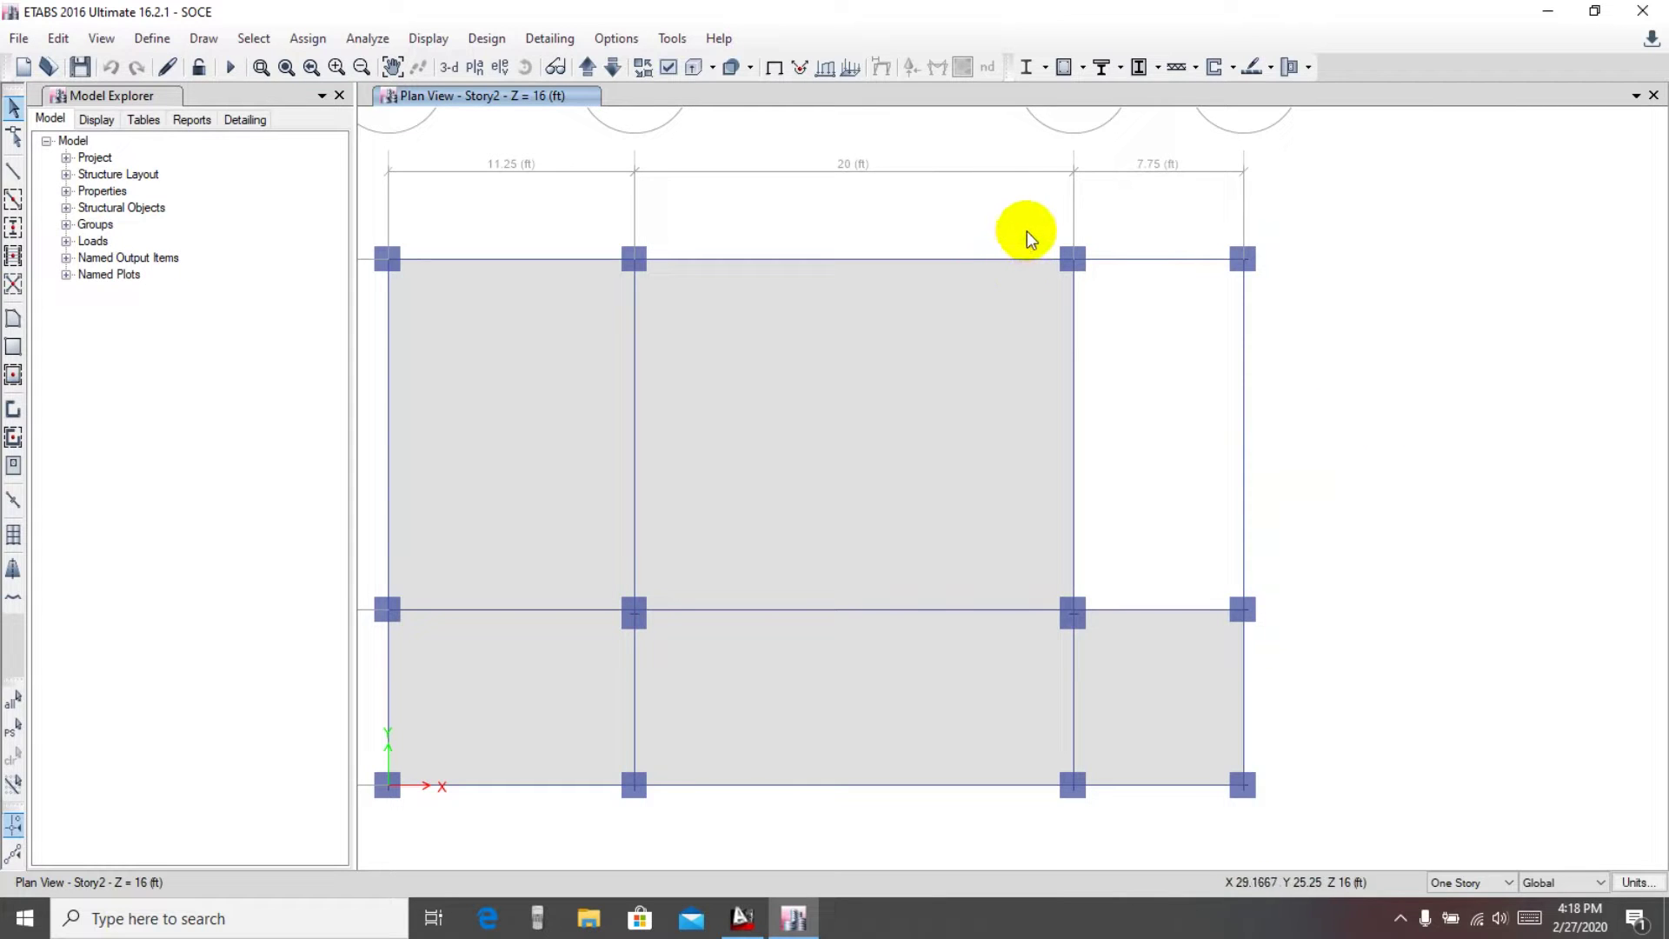
left_click_drag(1027, 216, 1299, 650)
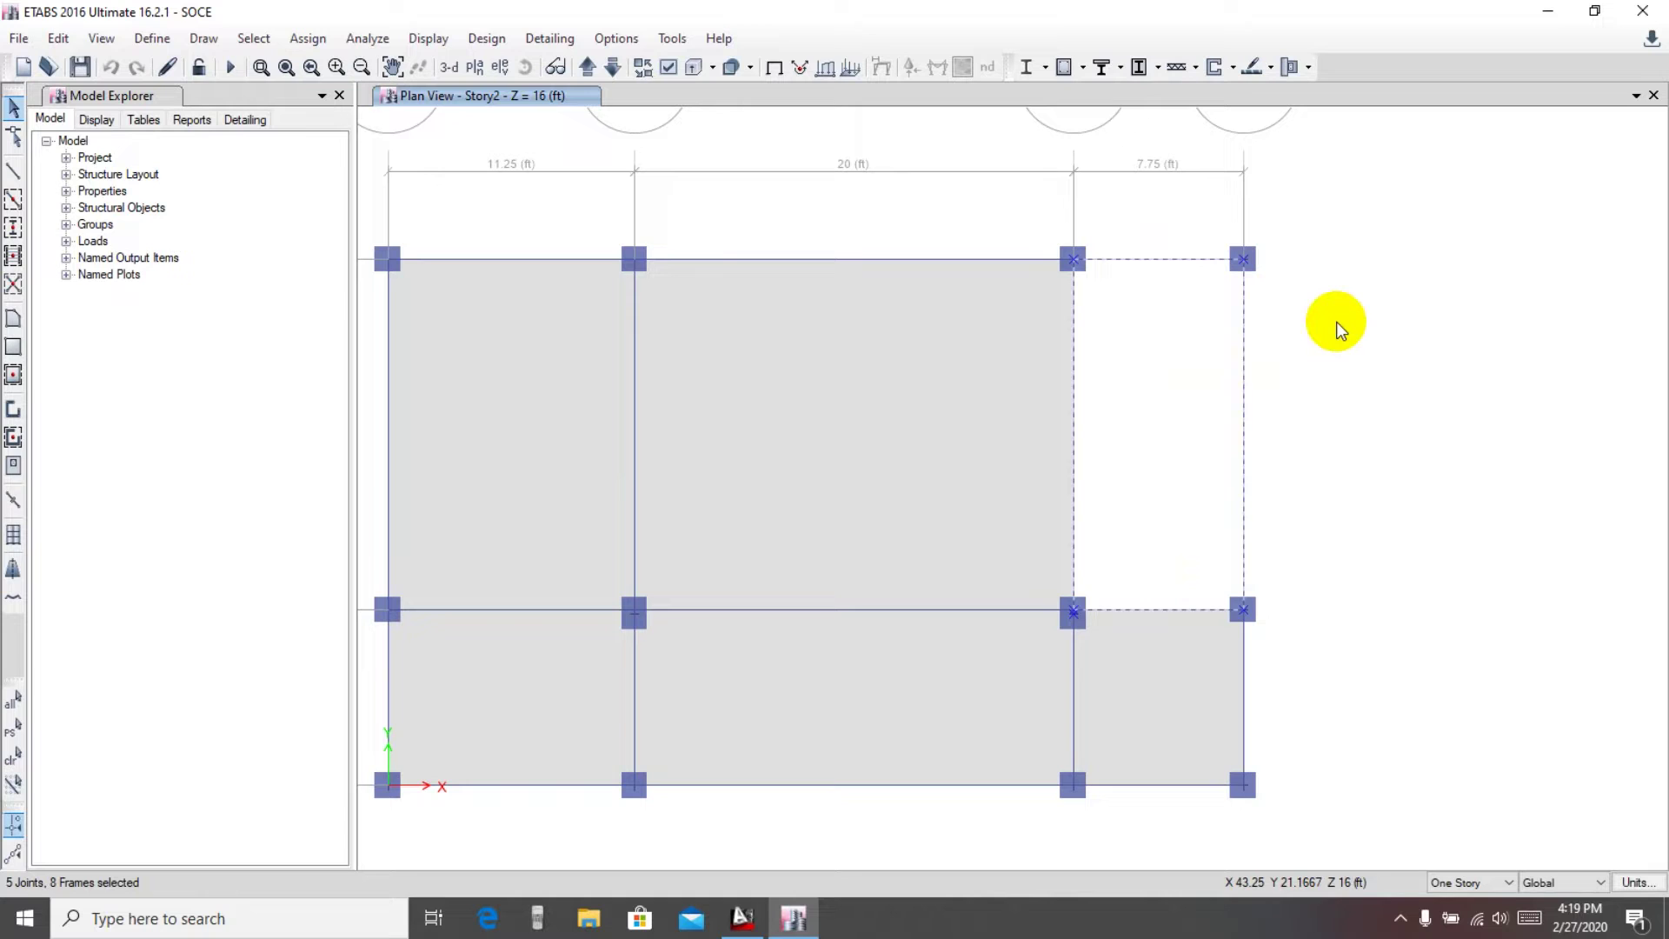
right_click(1393, 351)
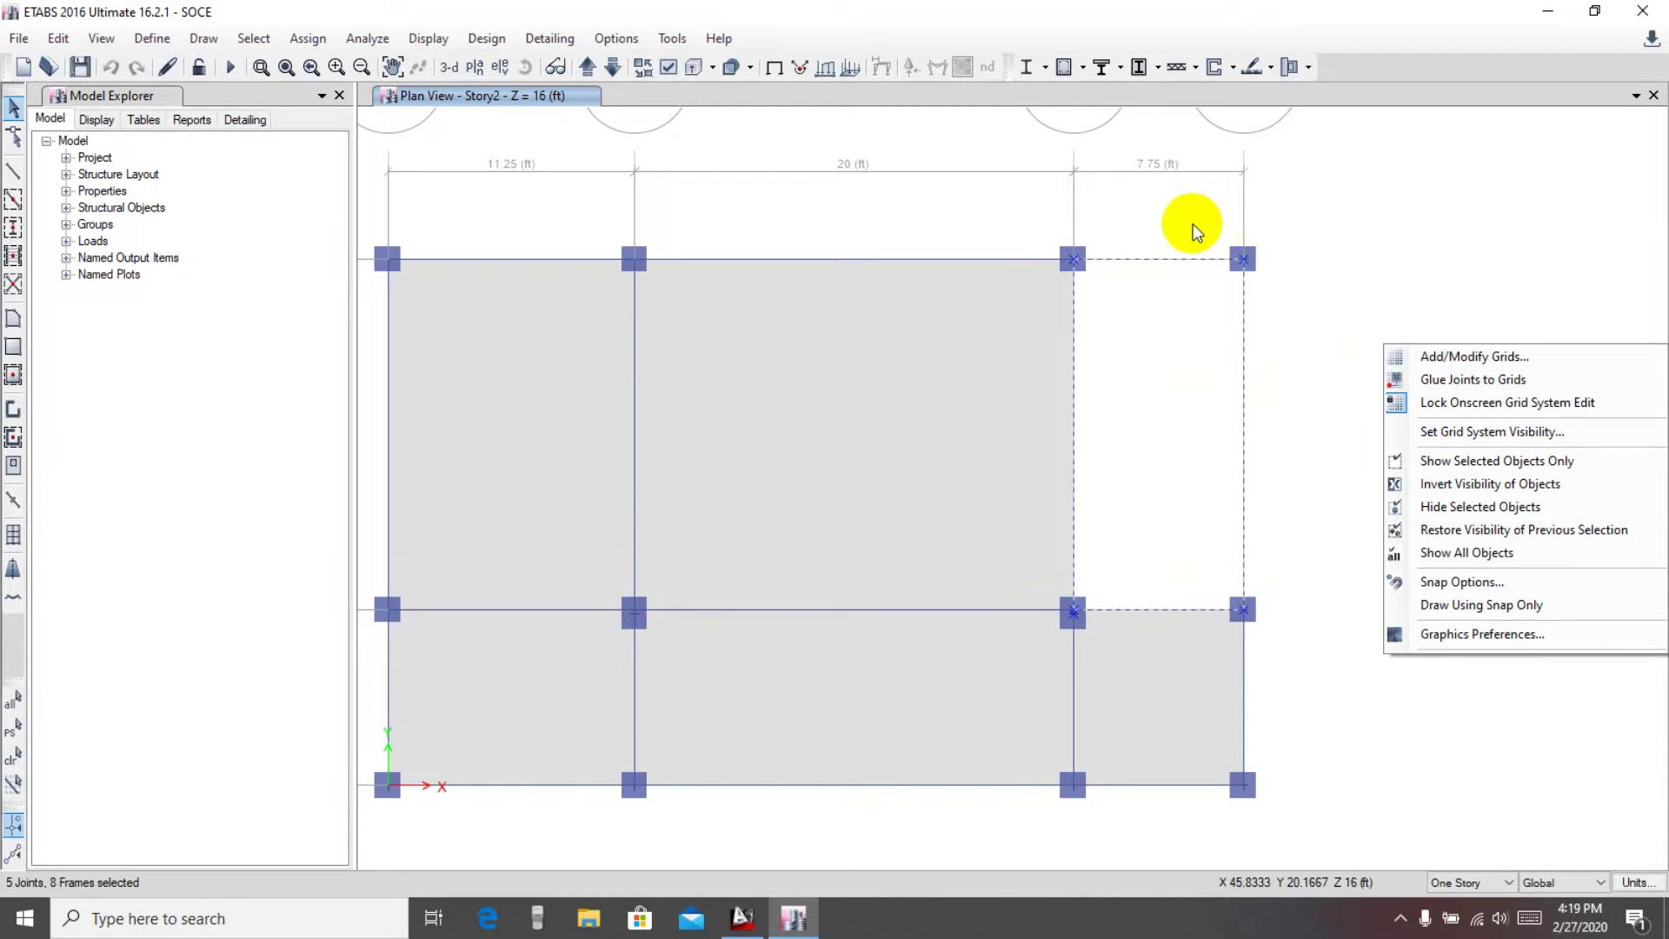
left_click(1425, 284)
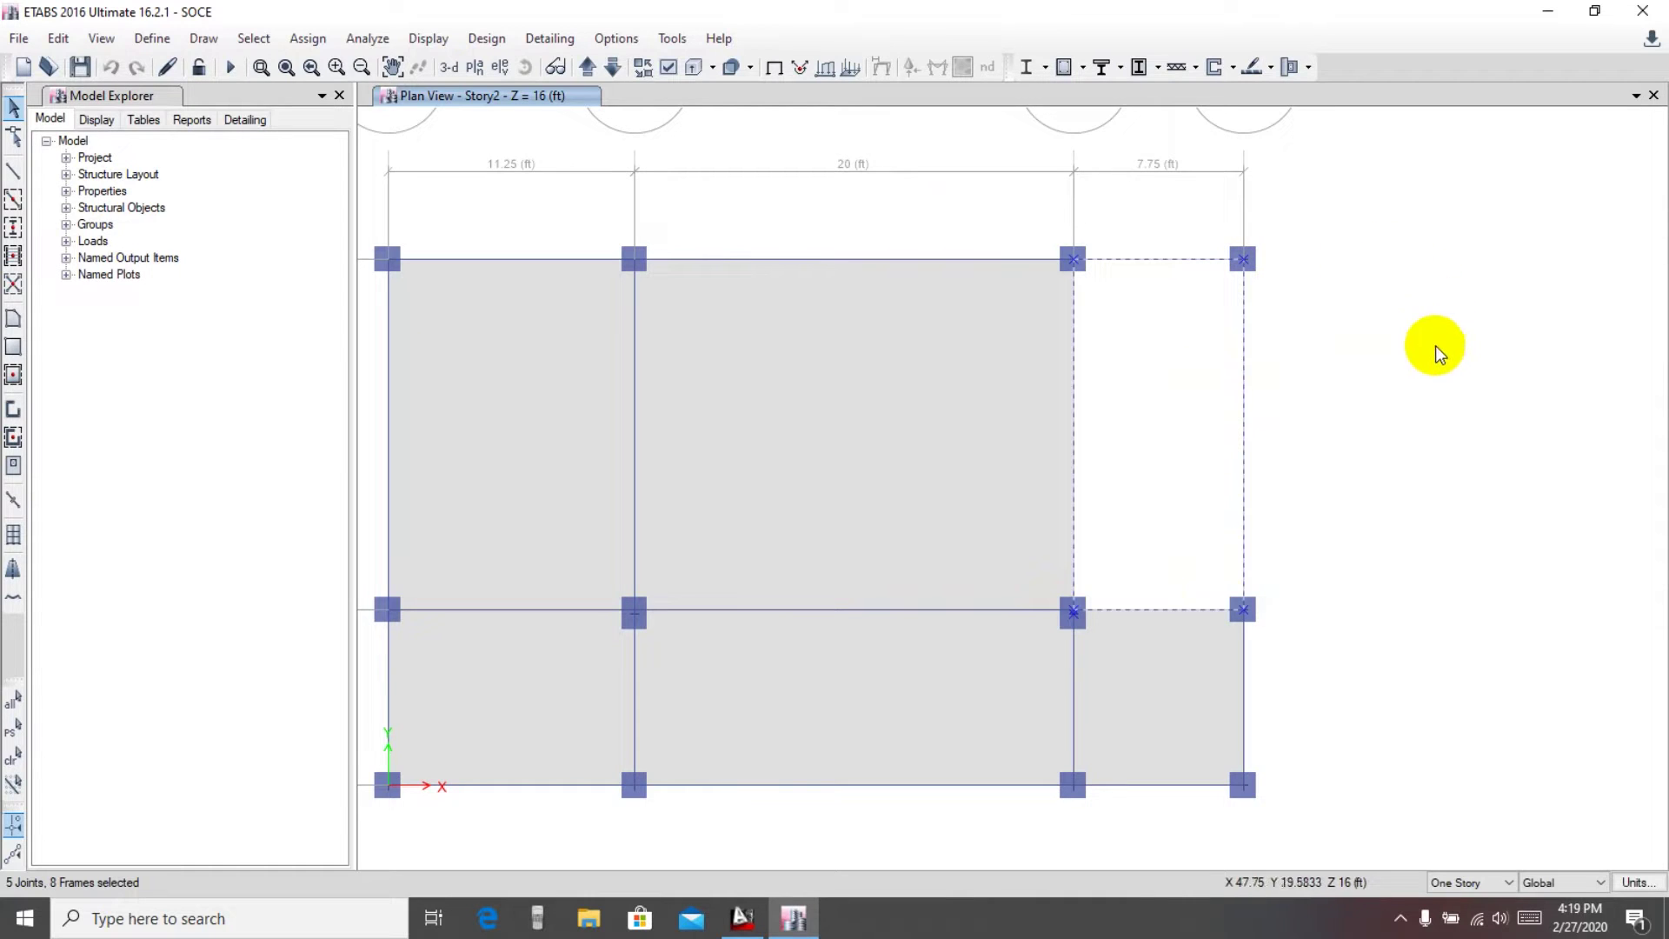
Step: With the story scope set to All Stories, select the upper bay between grids C and D and show only the selected objects
left_click(1508, 882)
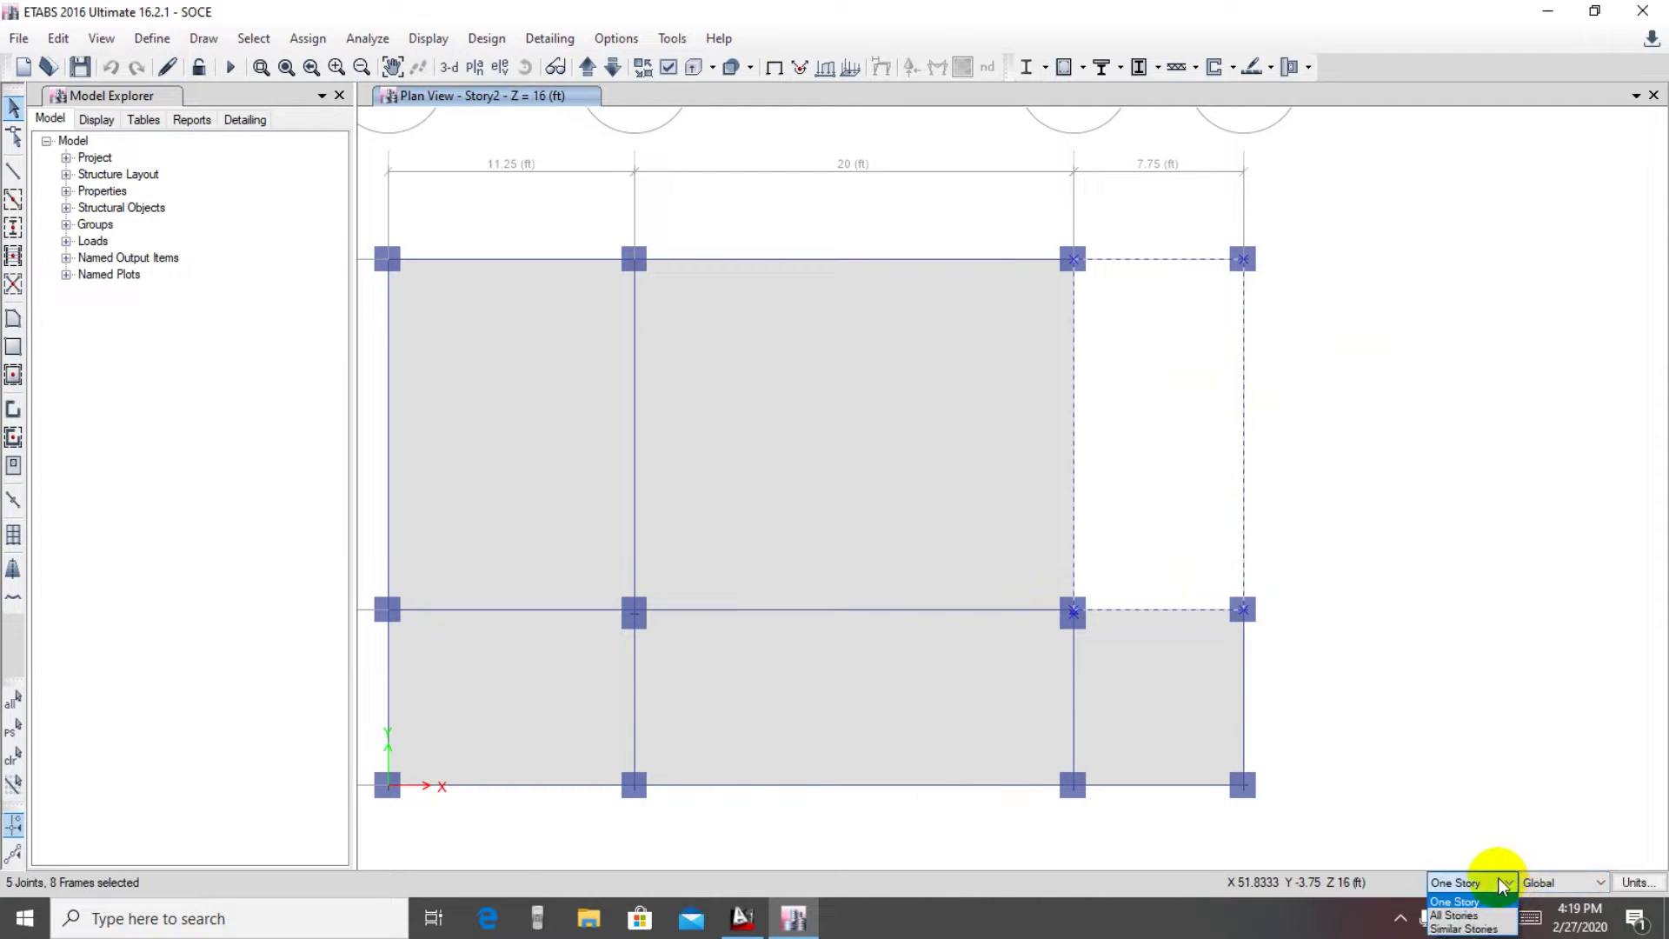
left_click(1461, 910)
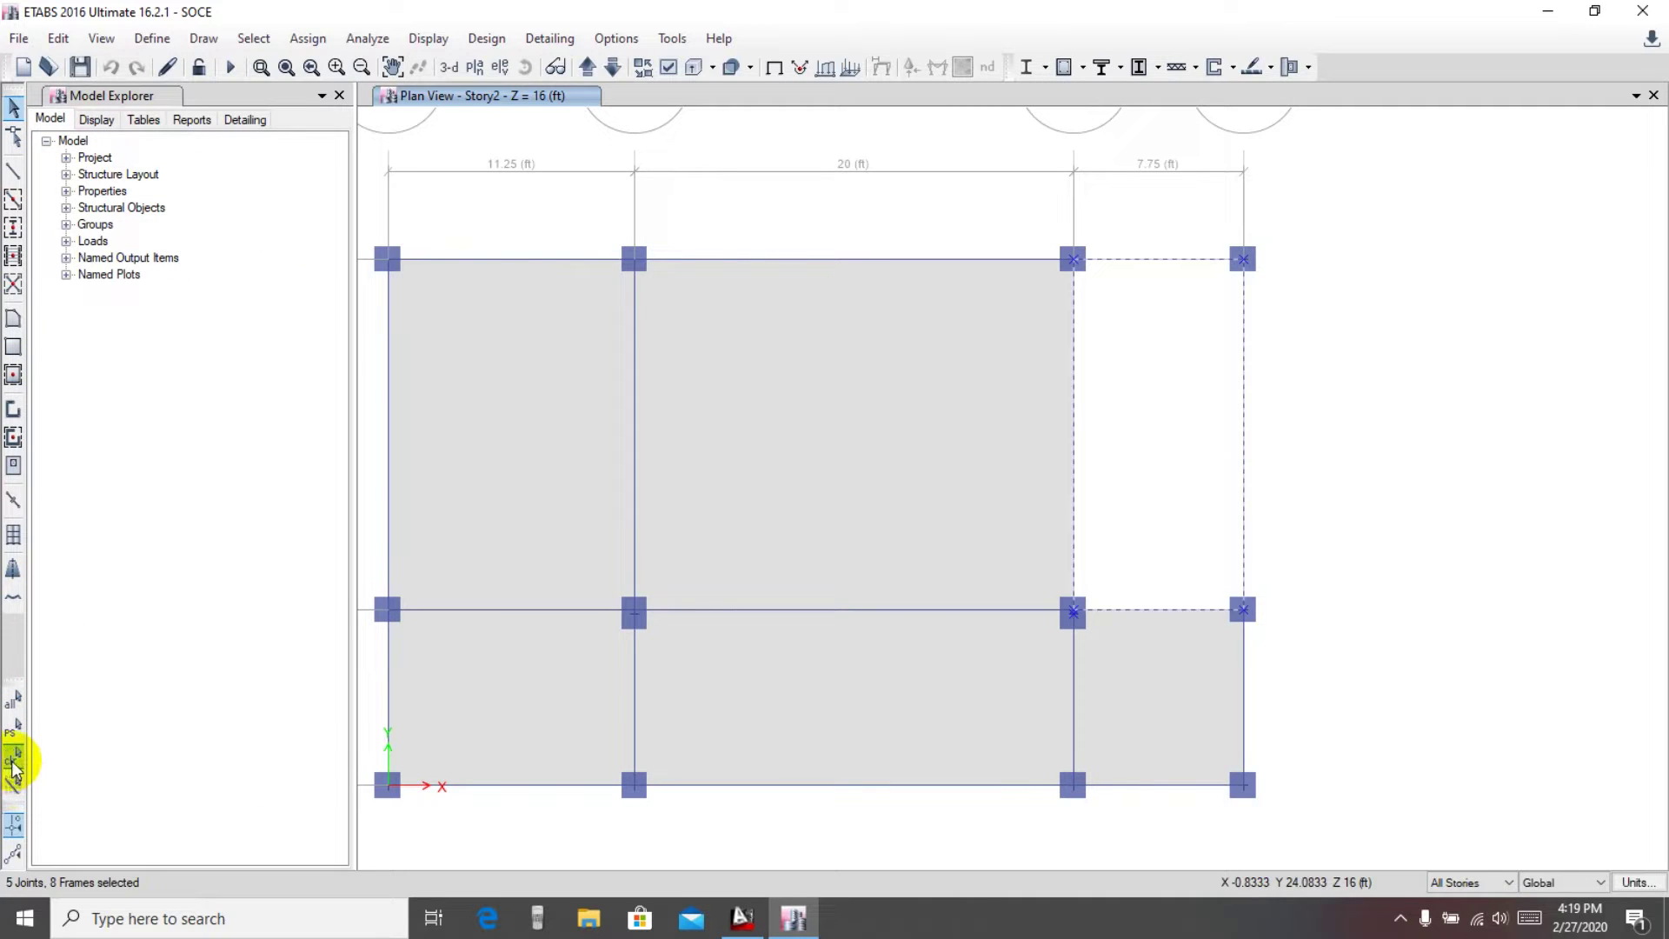
left_click_drag(1027, 223, 1287, 651)
right_click(1448, 398)
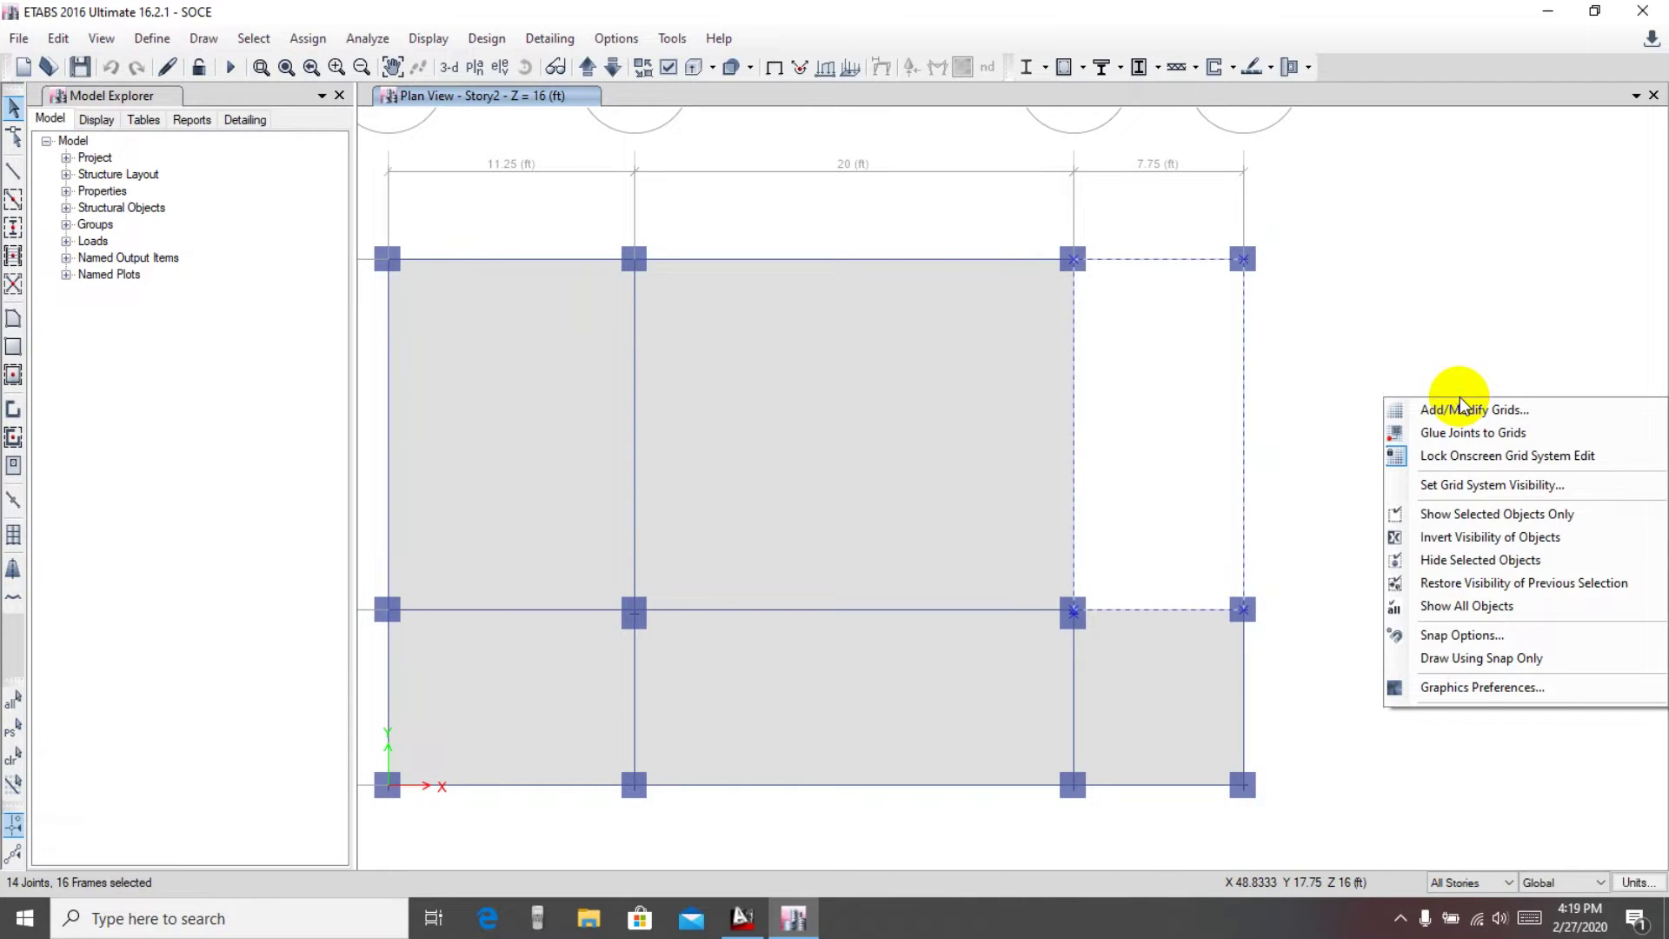
left_click(1458, 516)
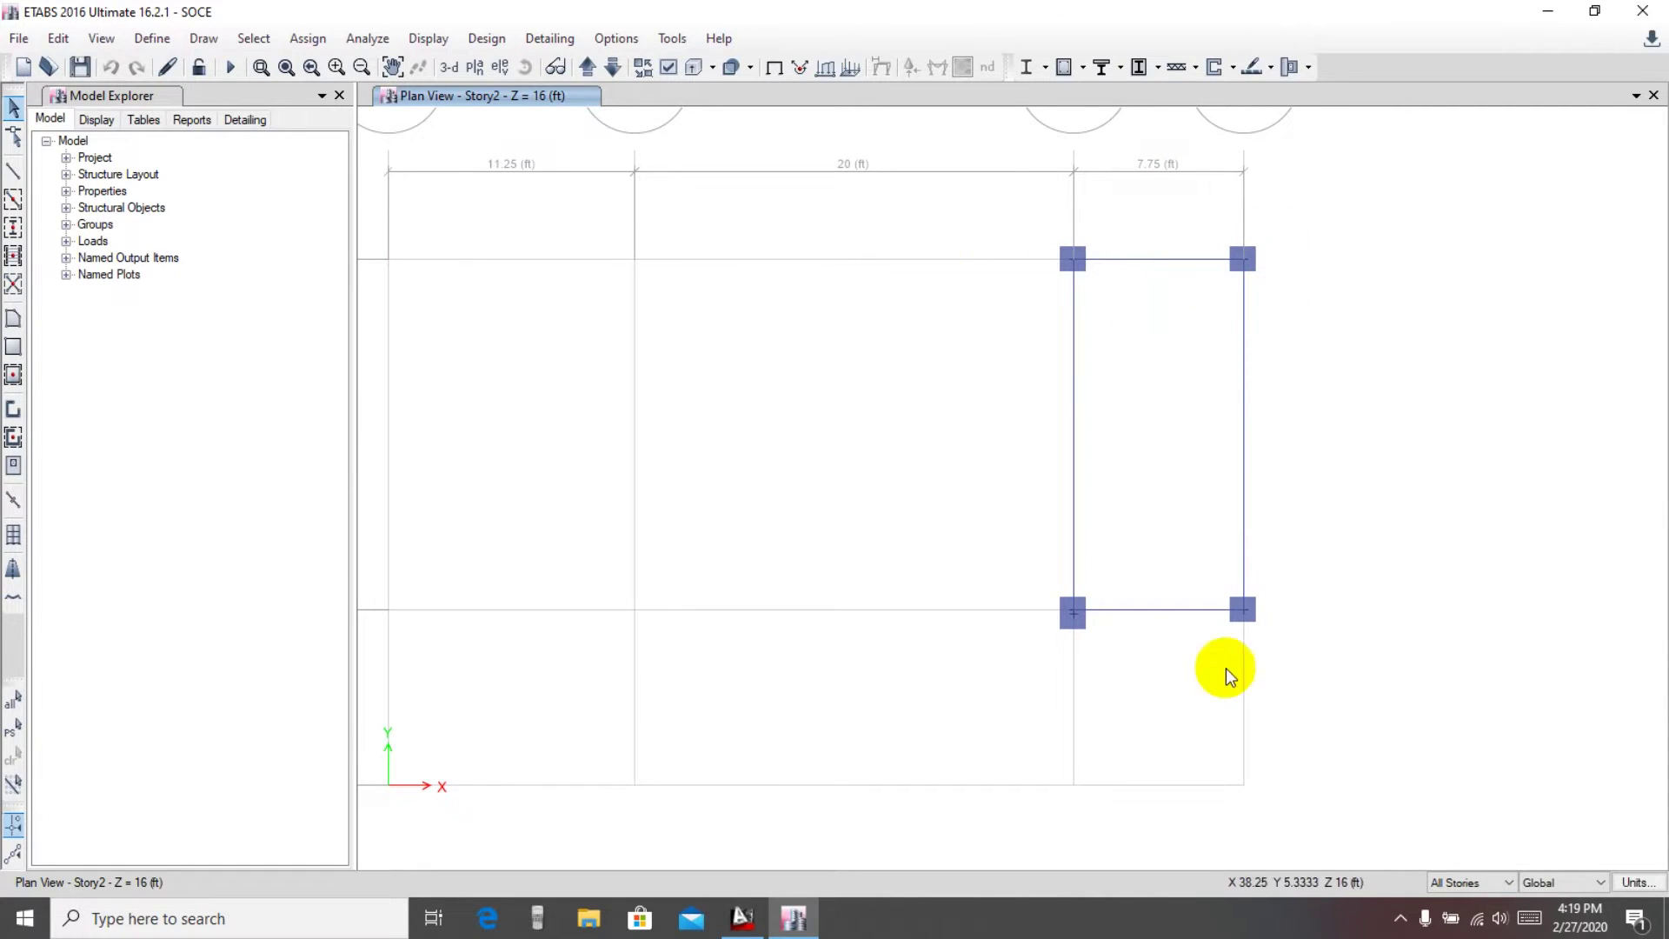
Step: Switch to the AutoCAD drawing and examine where the staircase sits in the residential floor plan
left_click(742, 919)
middle_click_drag(261, 429, 548, 395)
scroll(354, 403, "down", 2)
middle_click_drag(253, 420, 478, 474)
scroll(445, 402, "up", 2)
middle_click_drag(445, 404, 476, 385)
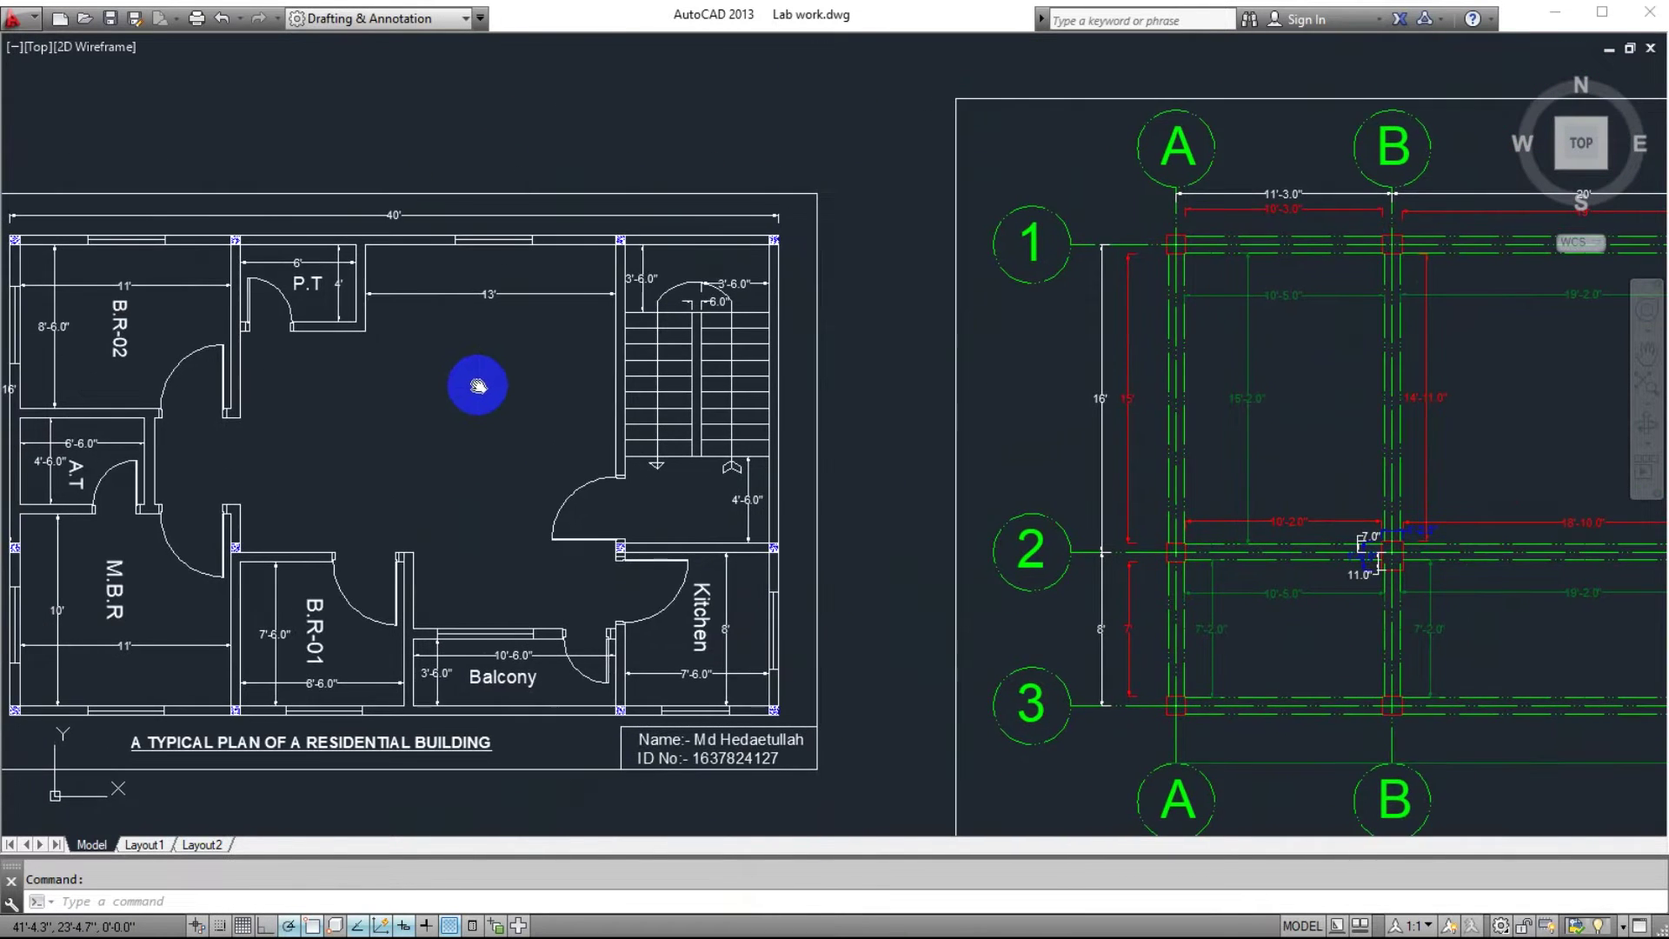
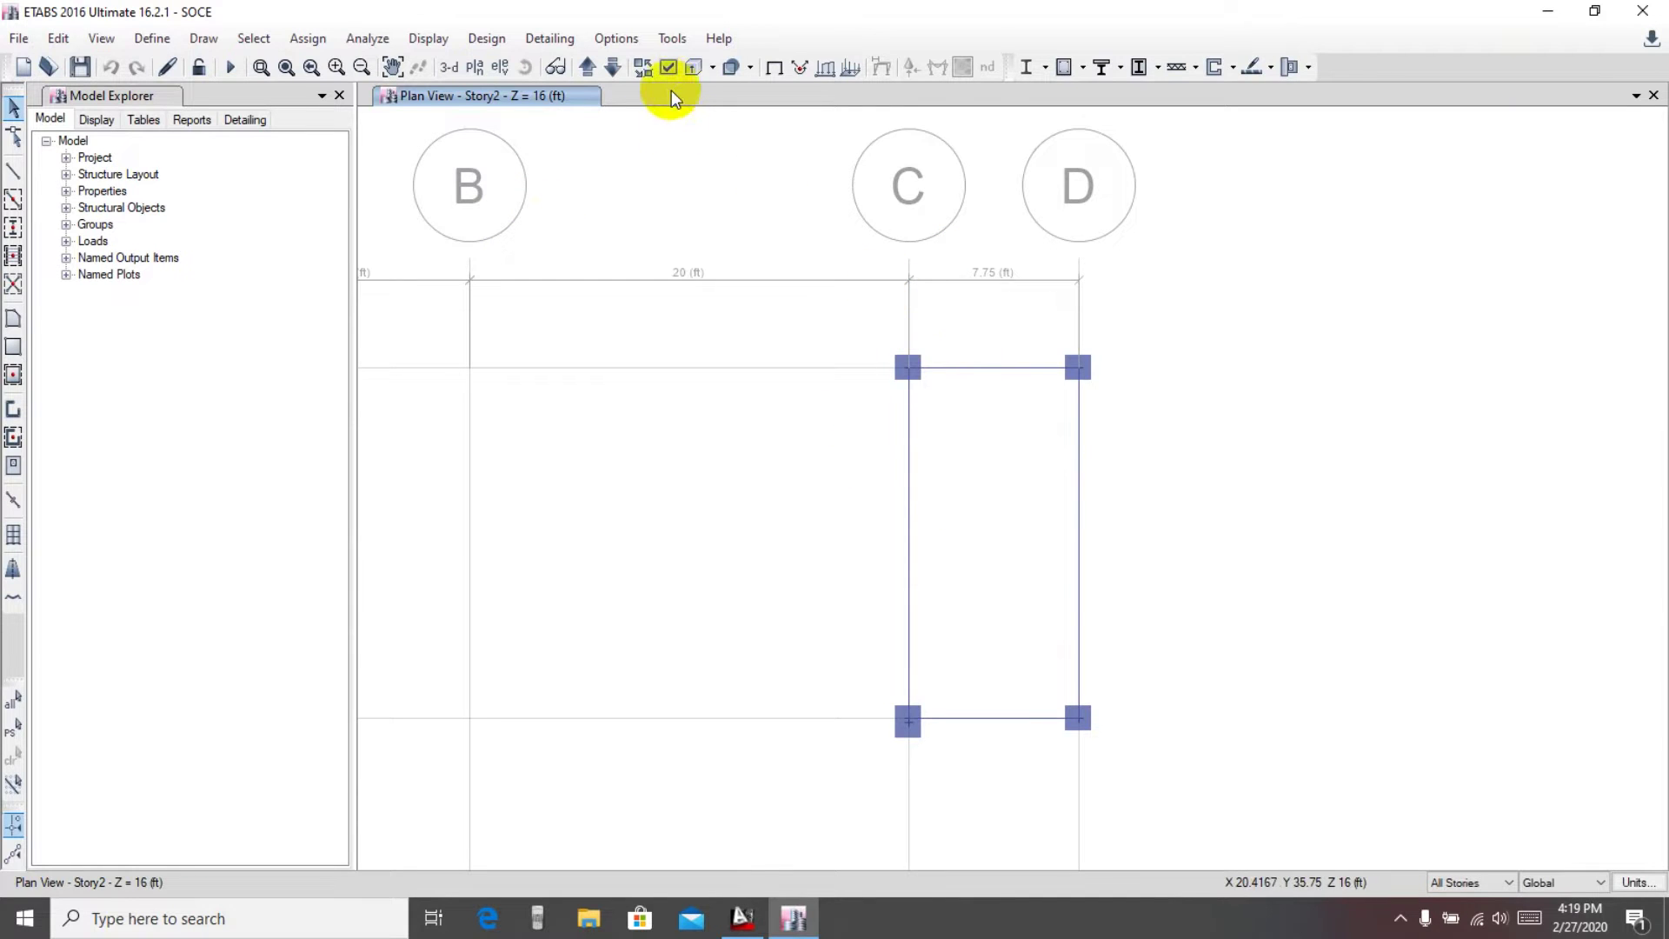
Step: Display the isolated stair bay in the 3-D view in ETABS and inspect its upper beam-column joint
left_click(449, 67)
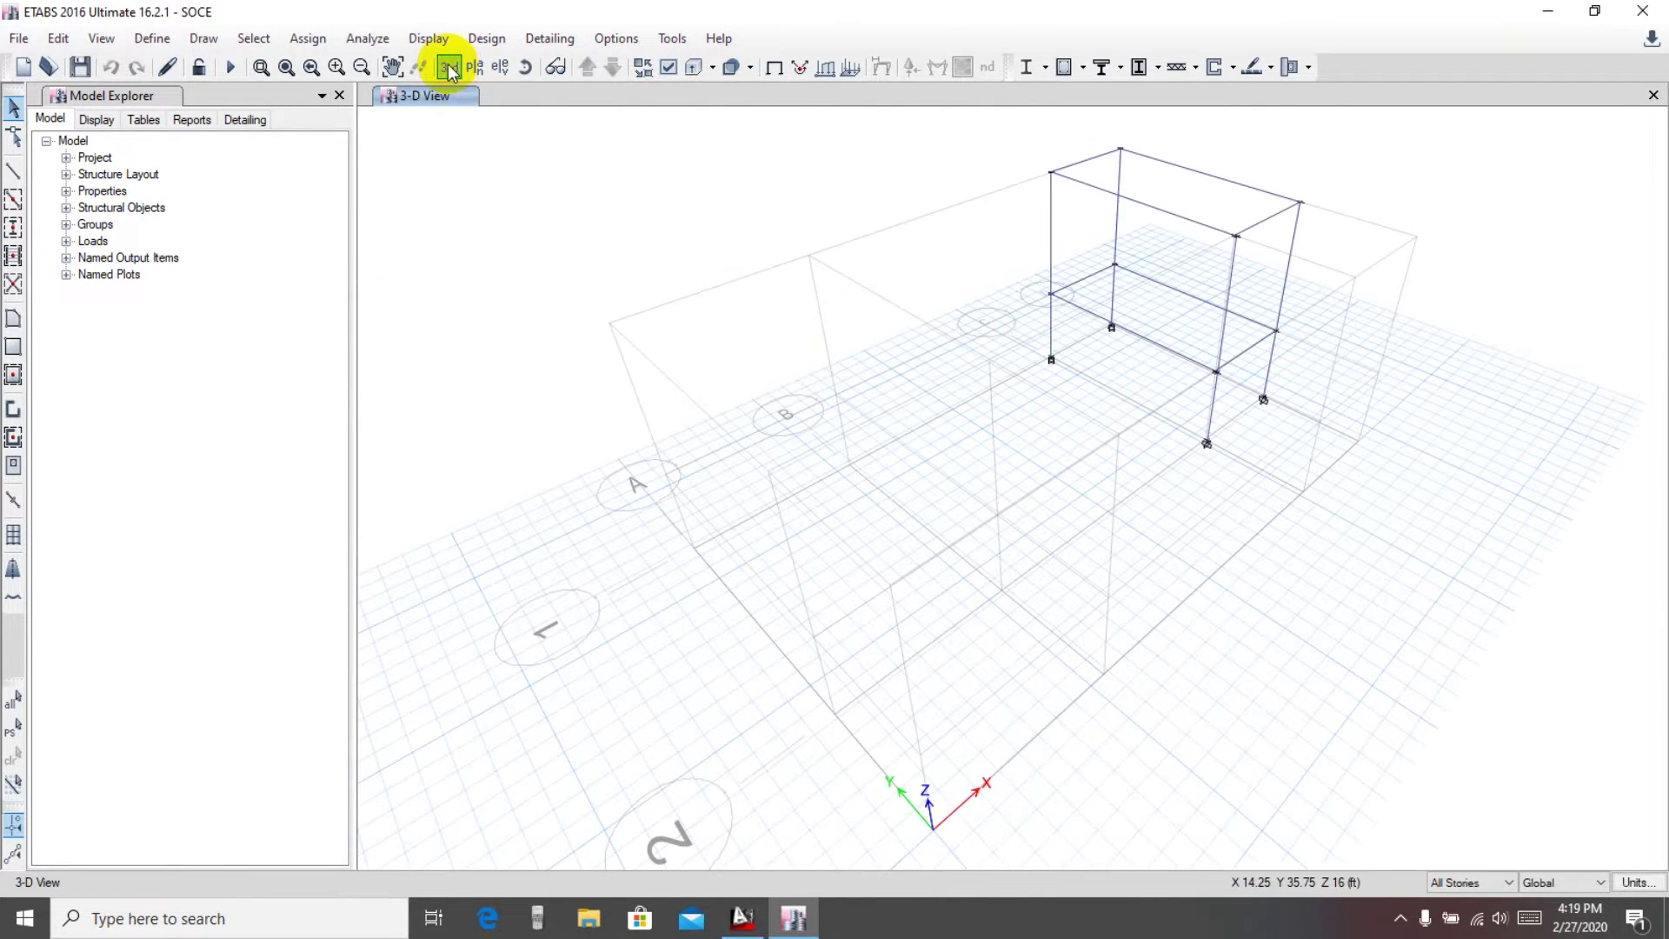
middle_click_drag(1166, 290, 1024, 446, "shift")
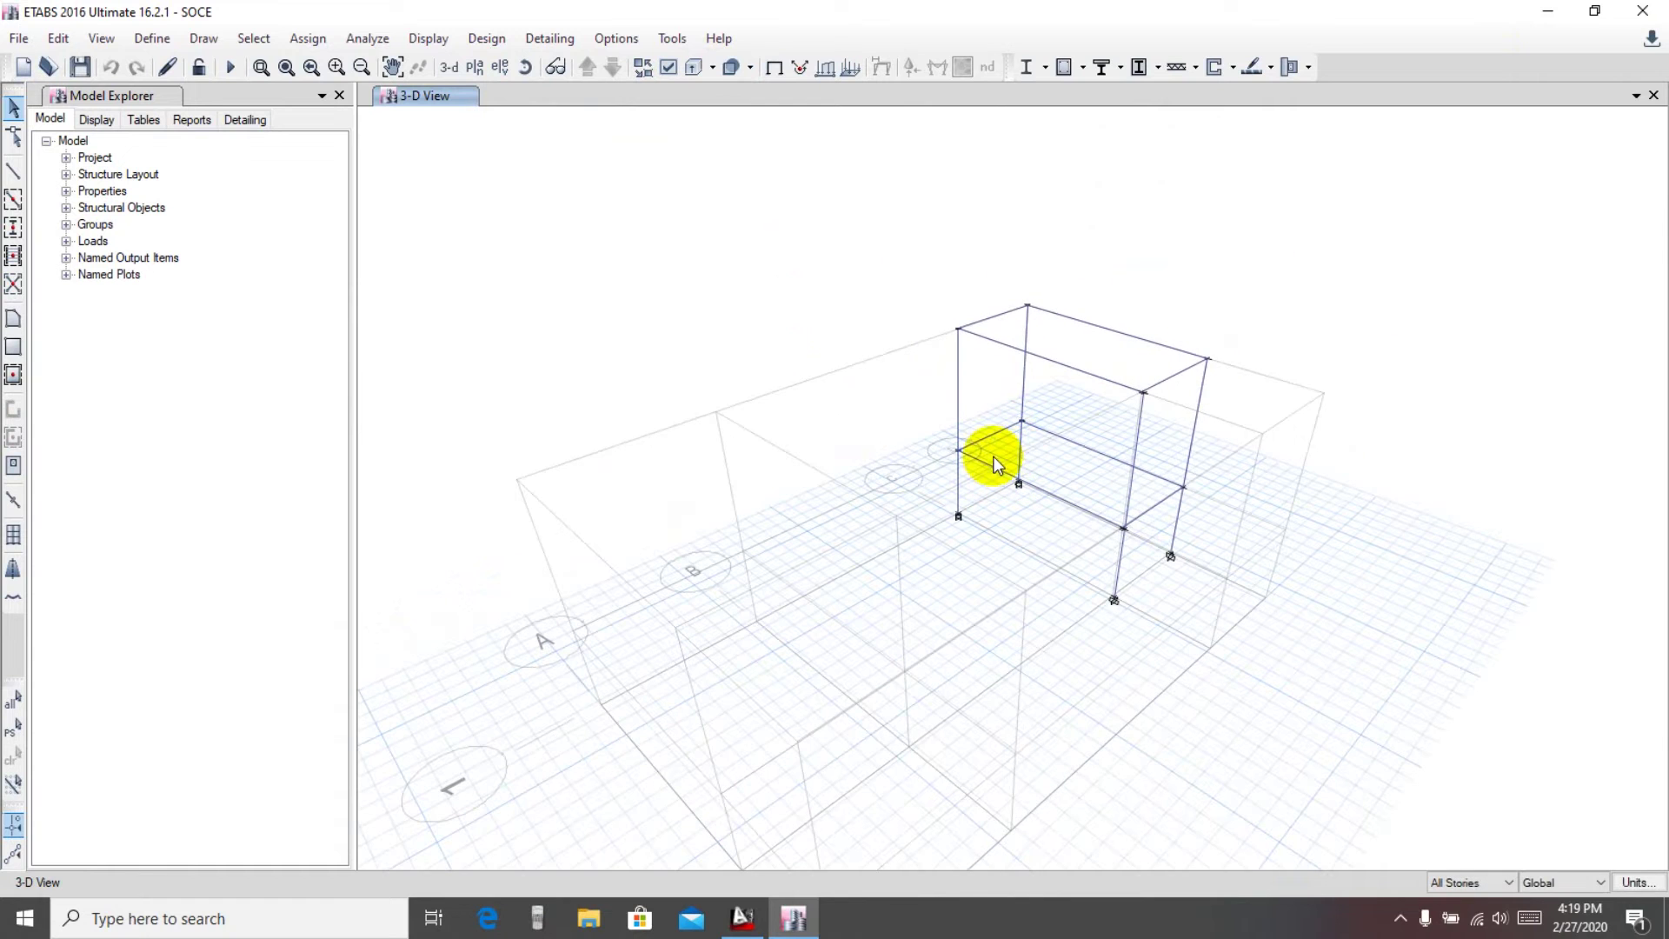
scroll(1031, 413, "up", 5)
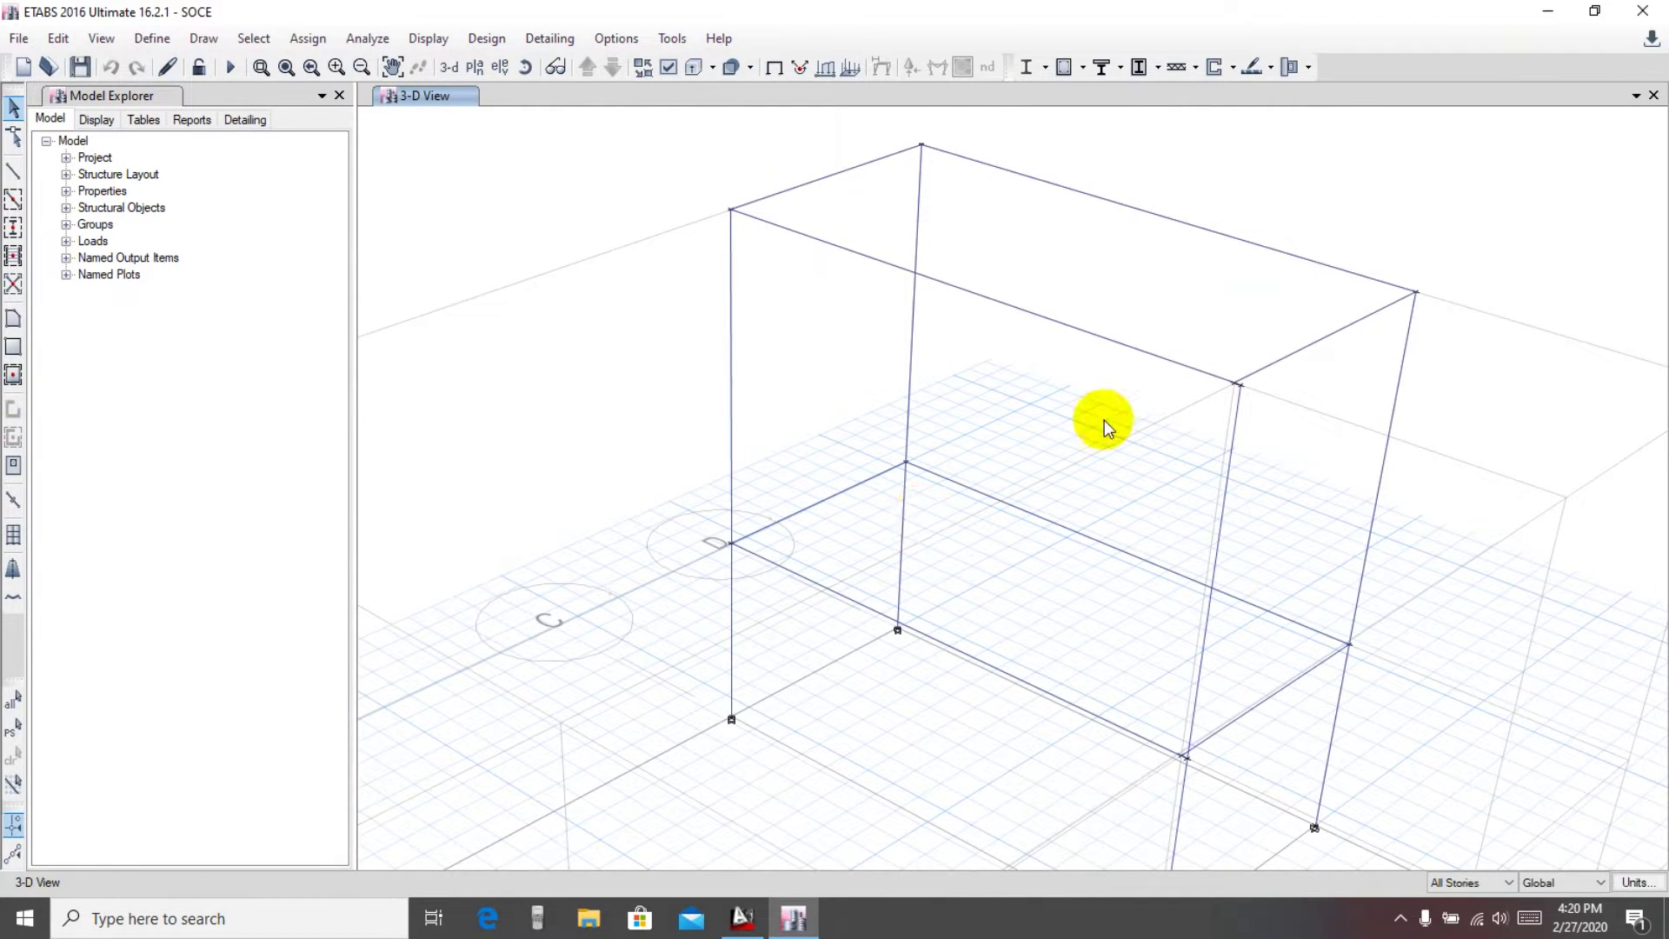
middle_click_drag(1177, 477, 1173, 460)
scroll(1234, 339, "down", 3)
scroll(1177, 383, "up", 8)
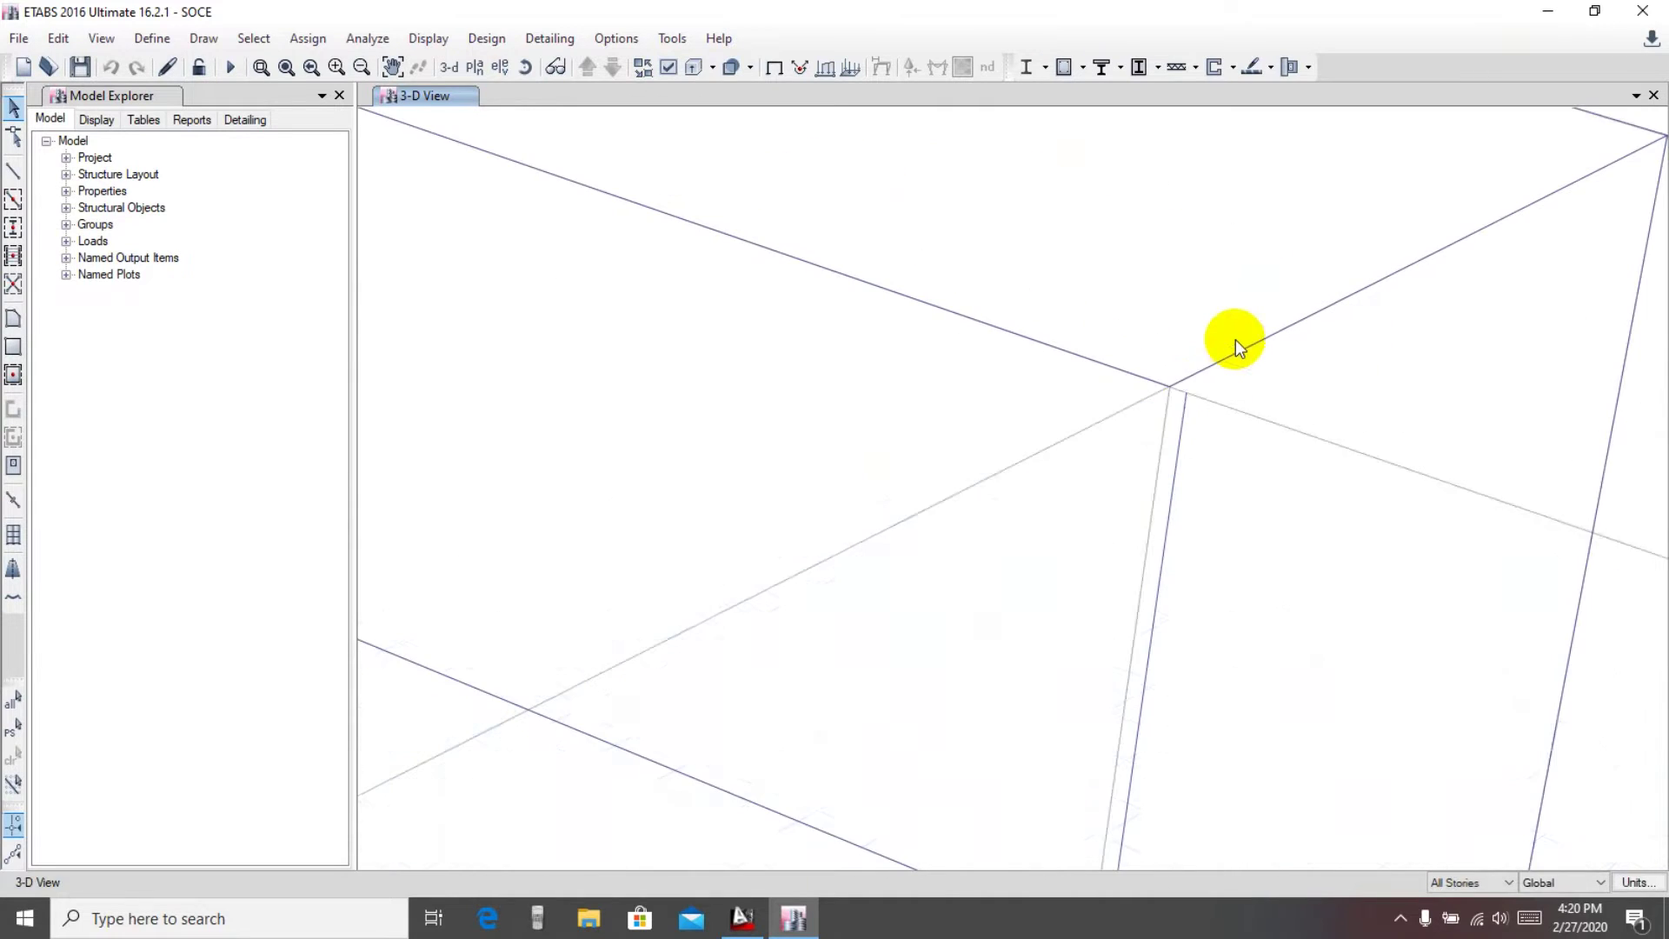
Step: Examine the offset between the column top and the beam joint at the stair bay's near upper corner in the 3-D view
middle_click_drag(1225, 437, 1189, 551)
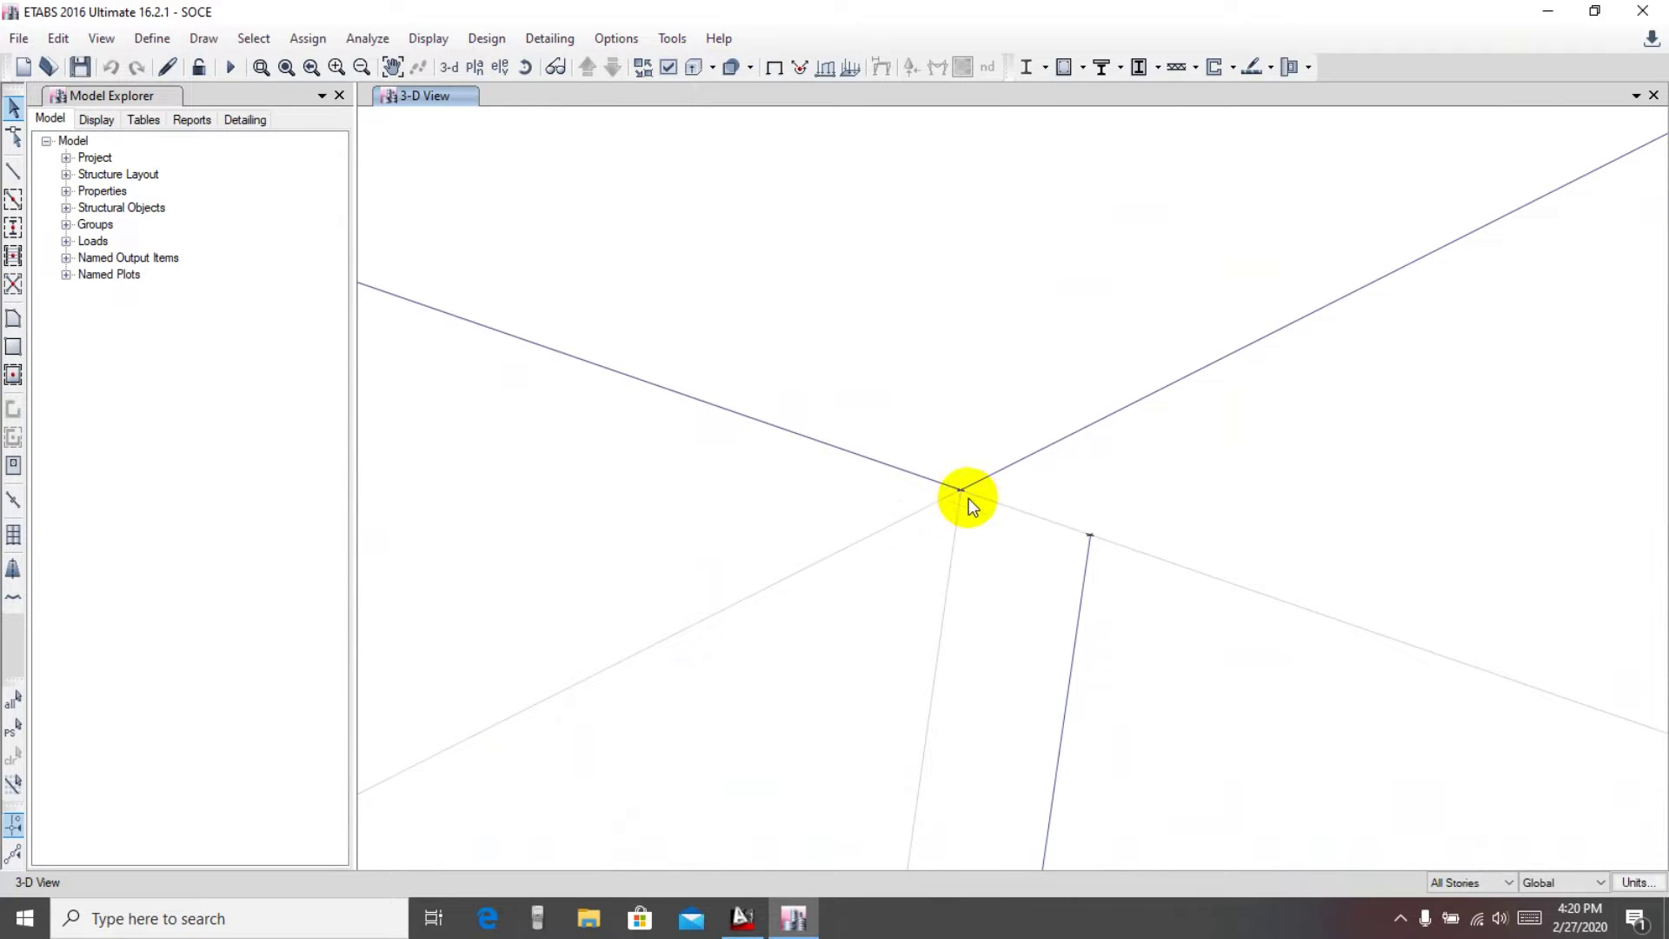
scroll(929, 560, "down", 4)
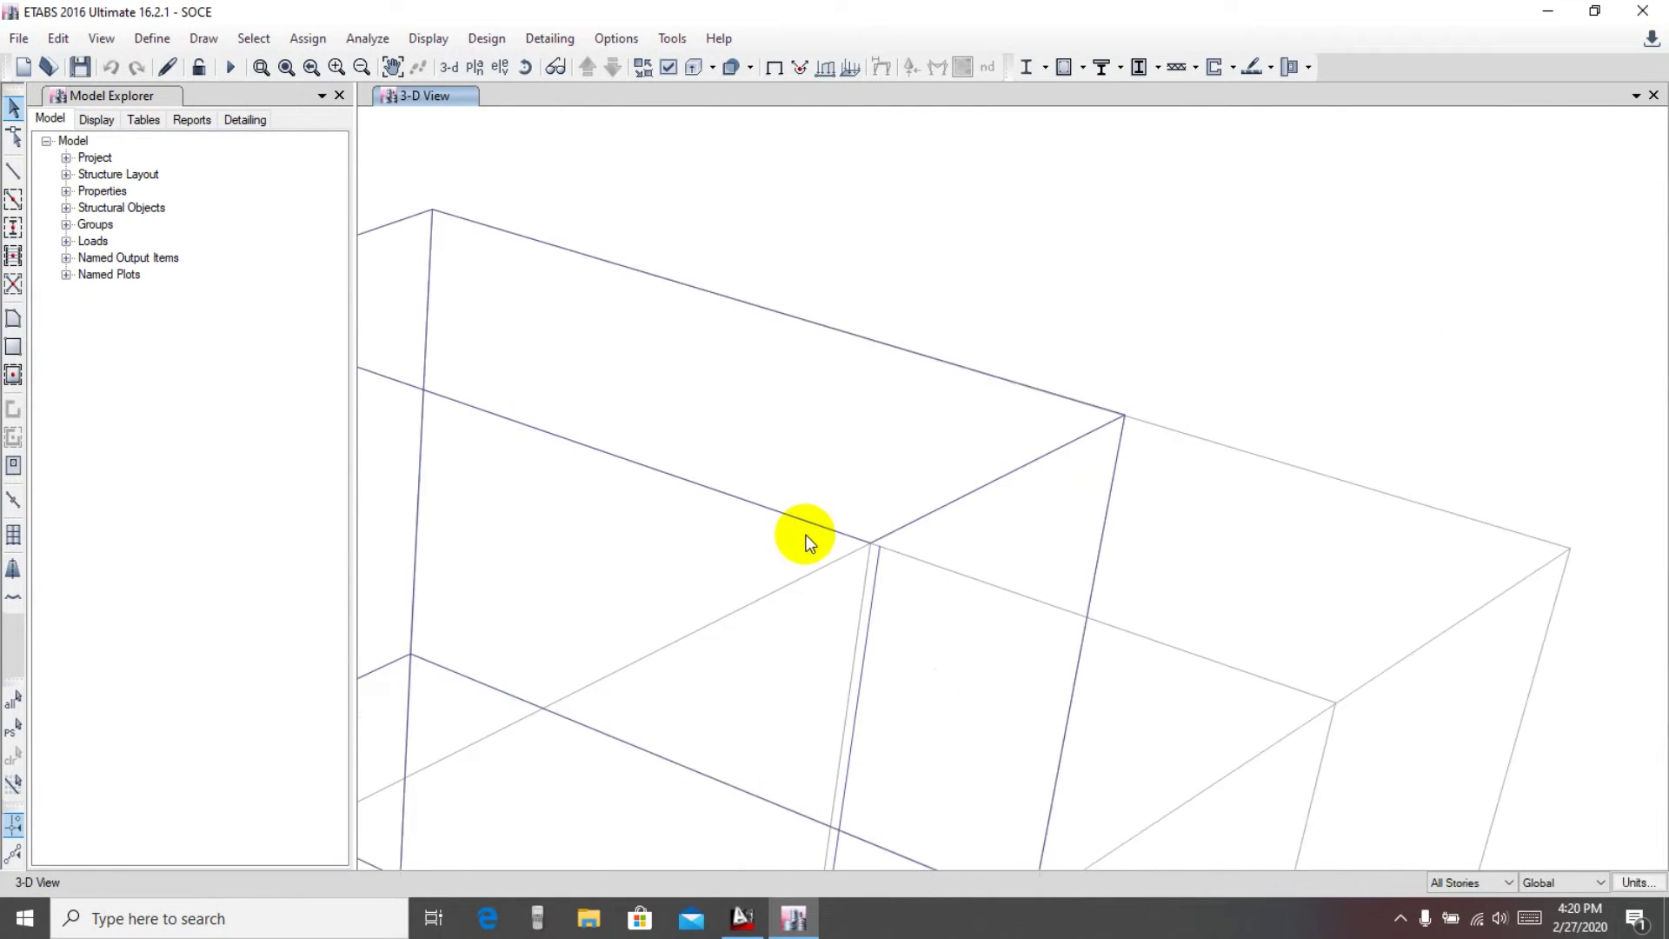
scroll(1043, 456, "up", 5)
scroll(1041, 450, "down", 5)
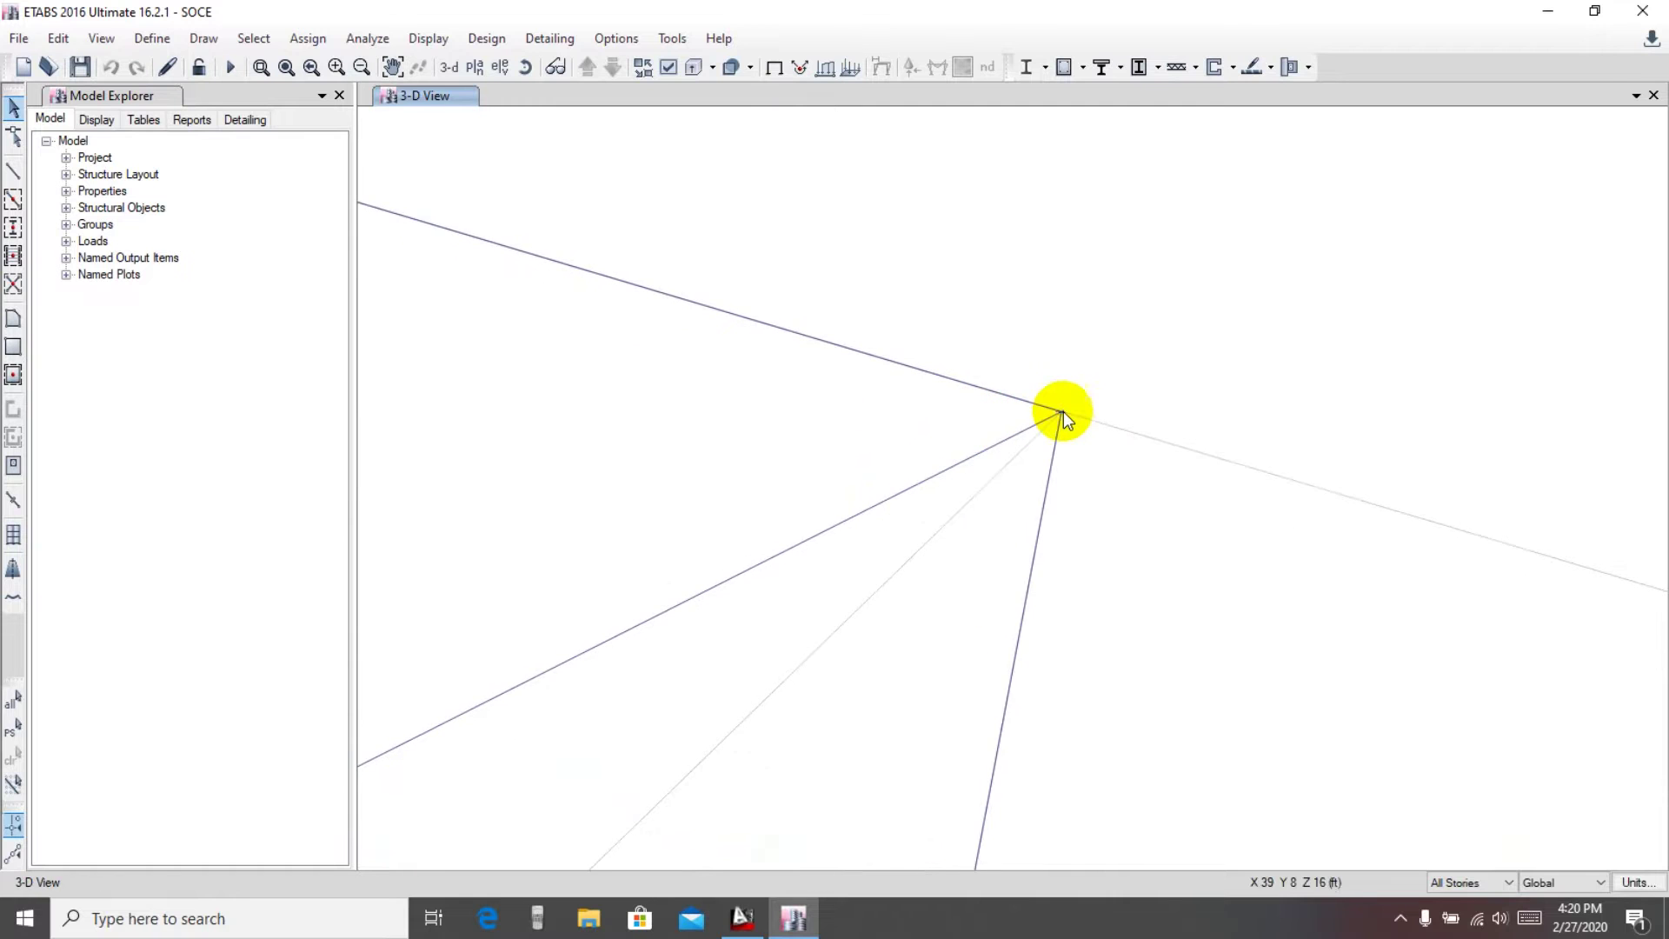
scroll(1274, 528, "down", 2)
scroll(794, 429, "up", 4)
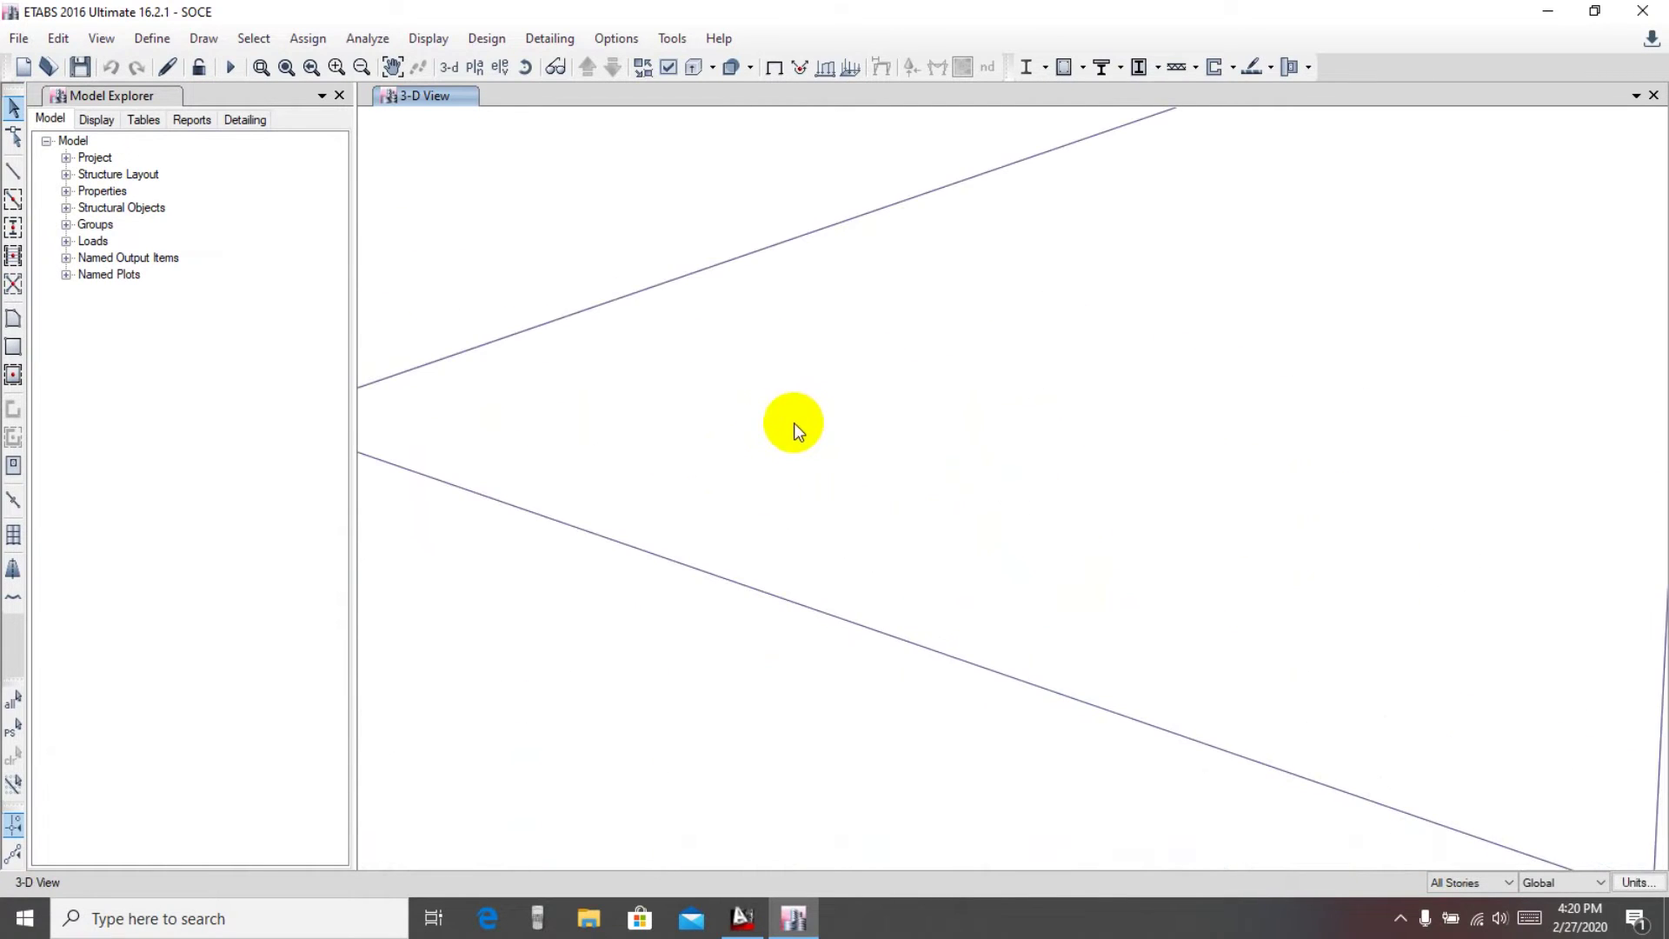
scroll(477, 429, "down", 4)
scroll(435, 429, "up", 3)
scroll(1017, 269, "down", 4)
scroll(999, 324, "up", 2)
scroll(874, 322, "up", 1)
scroll(1170, 522, "up", 1)
scroll(1053, 487, "down", 1)
scroll(1058, 512, "up", 1)
scroll(1044, 452, "down", 1)
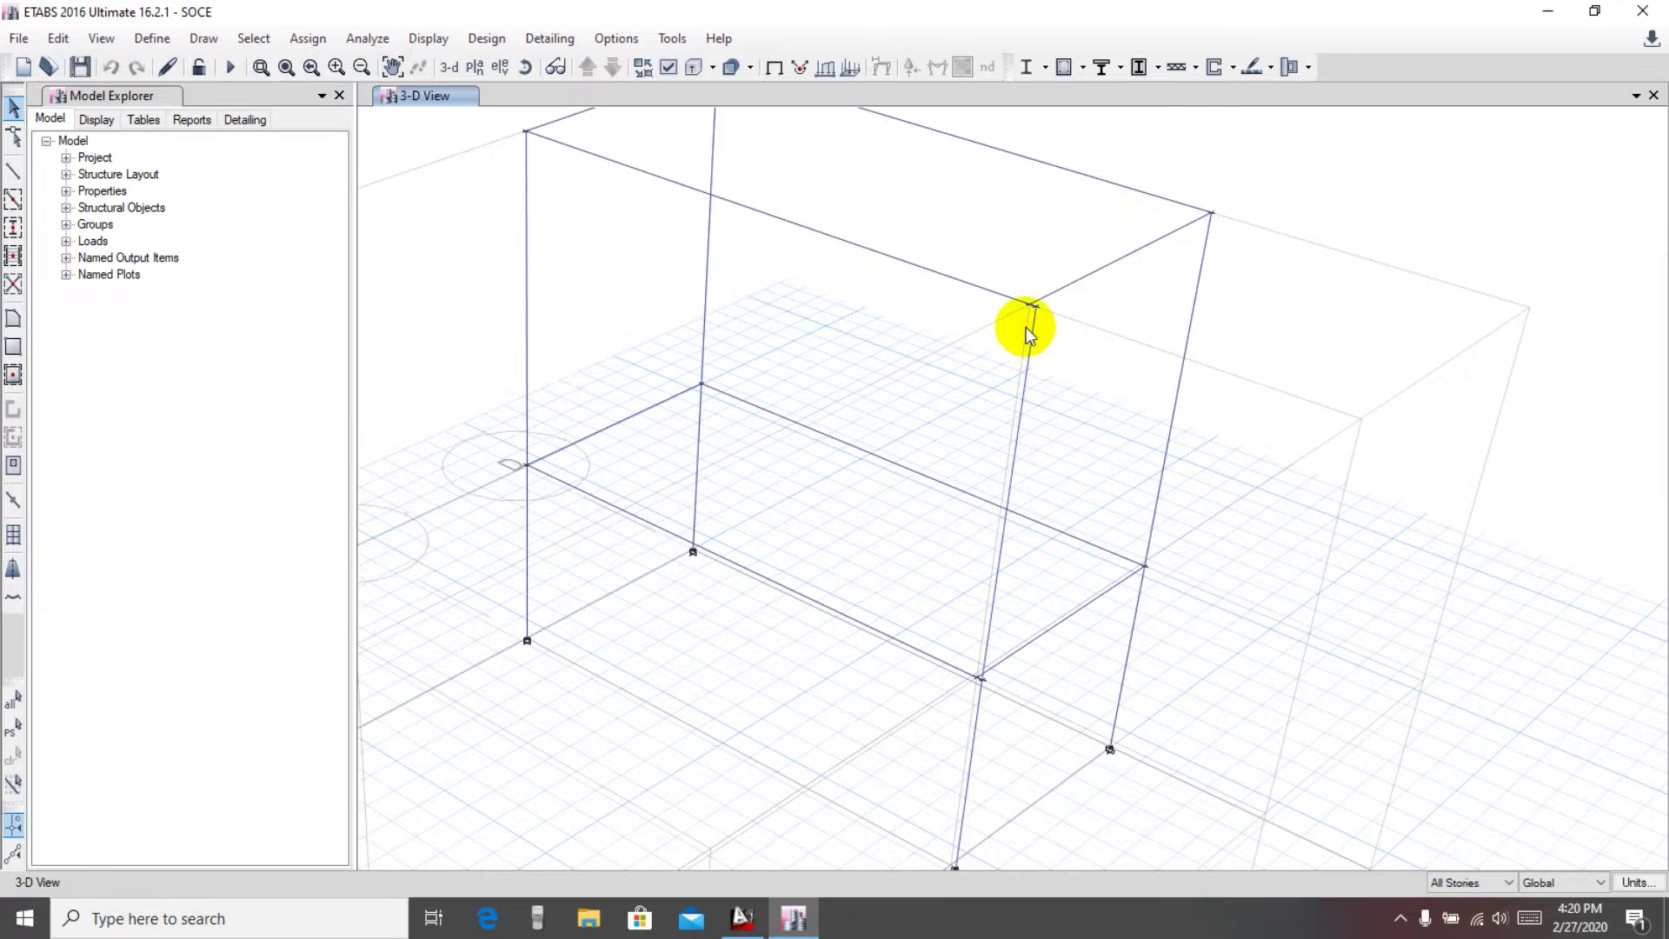
scroll(1026, 327, "up", 2)
scroll(1087, 522, "down", 3)
scroll(1073, 512, "up", 3)
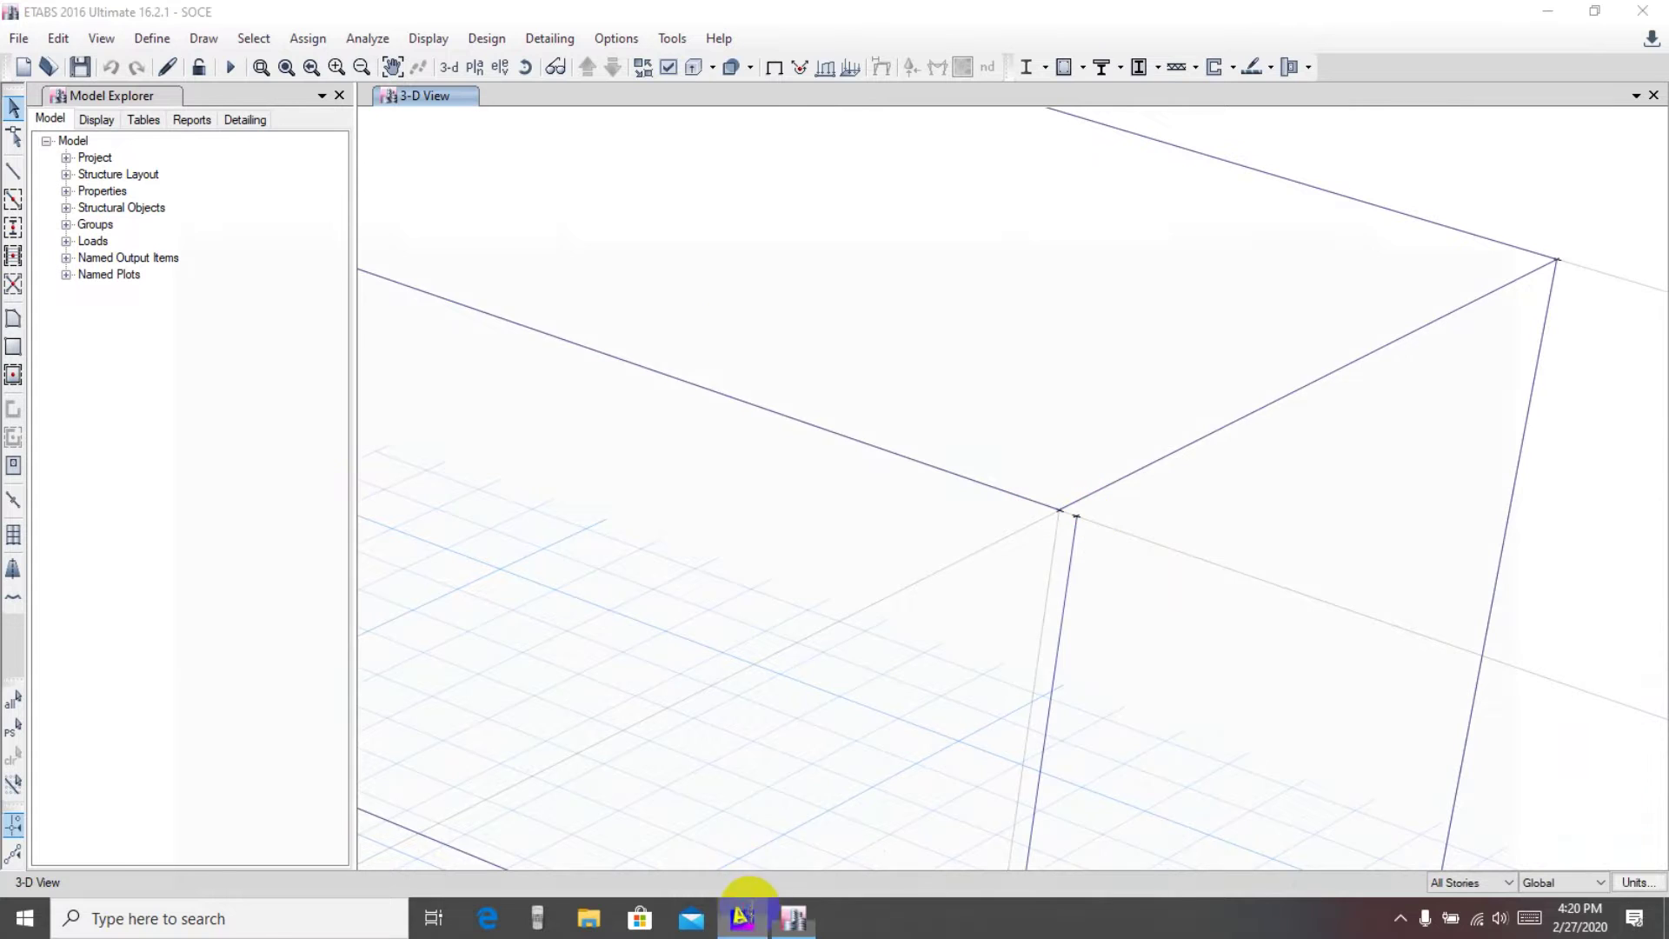
Step: Switch to the AutoCAD beam and column layout and examine the offset dimensions of the column at grids C and 2
left_click(746, 917)
middle_click_drag(1363, 432, 883, 425)
scroll(1323, 560, "up", 2)
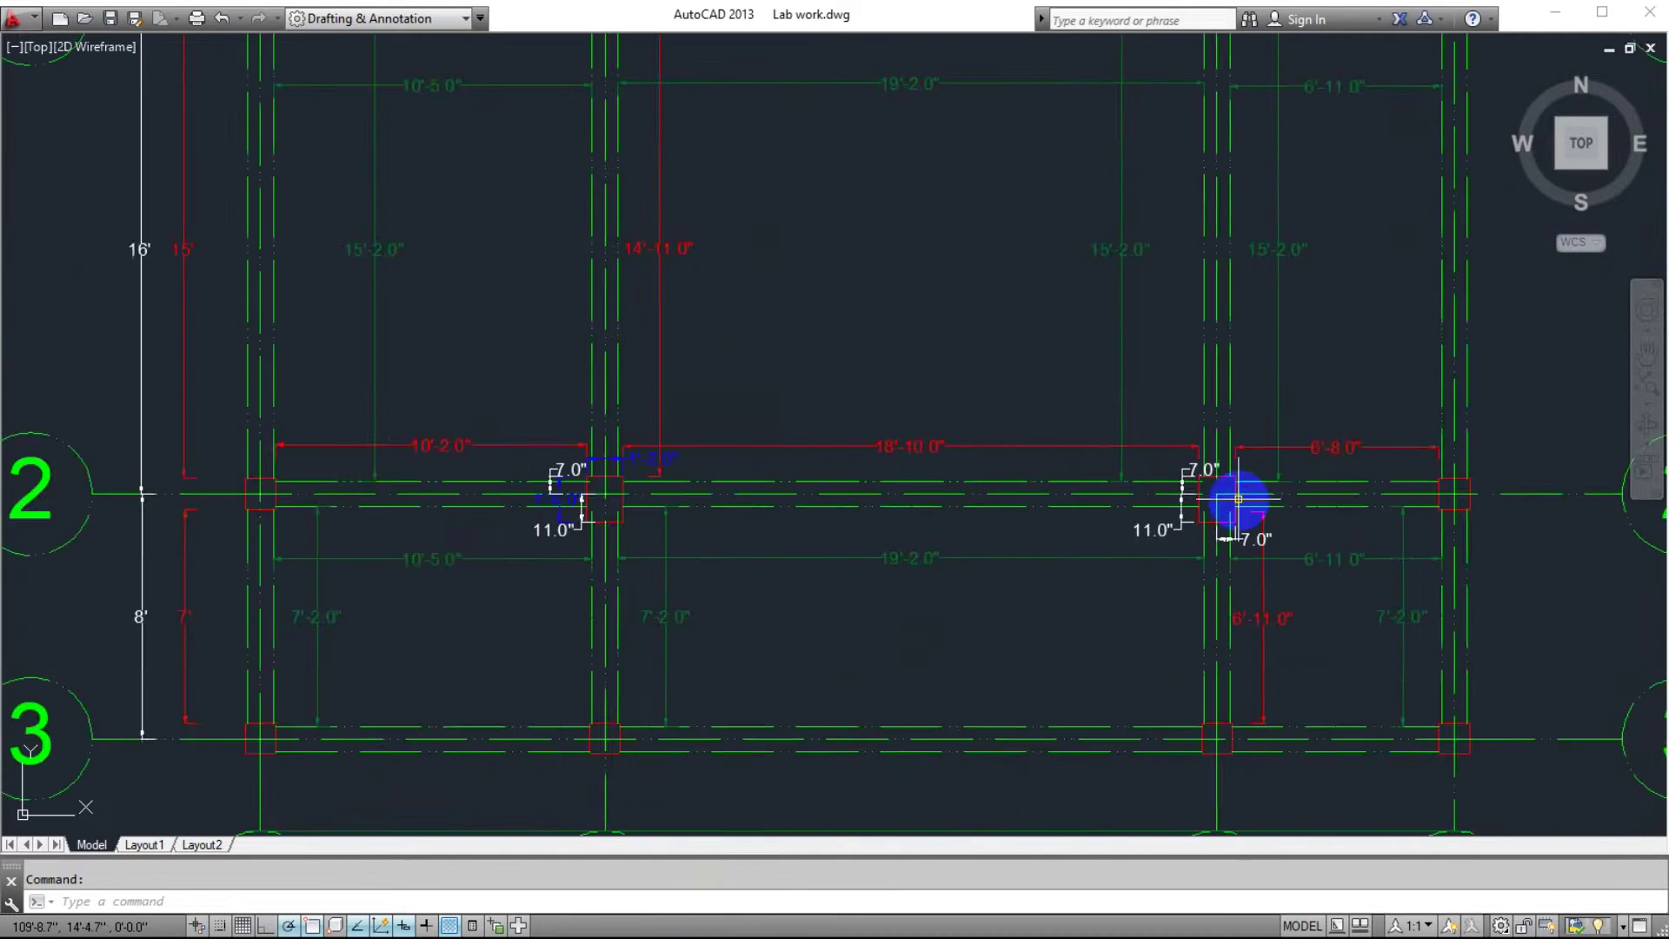
scroll(1191, 493, "up", 4)
middle_click_drag(1307, 388, 1106, 268)
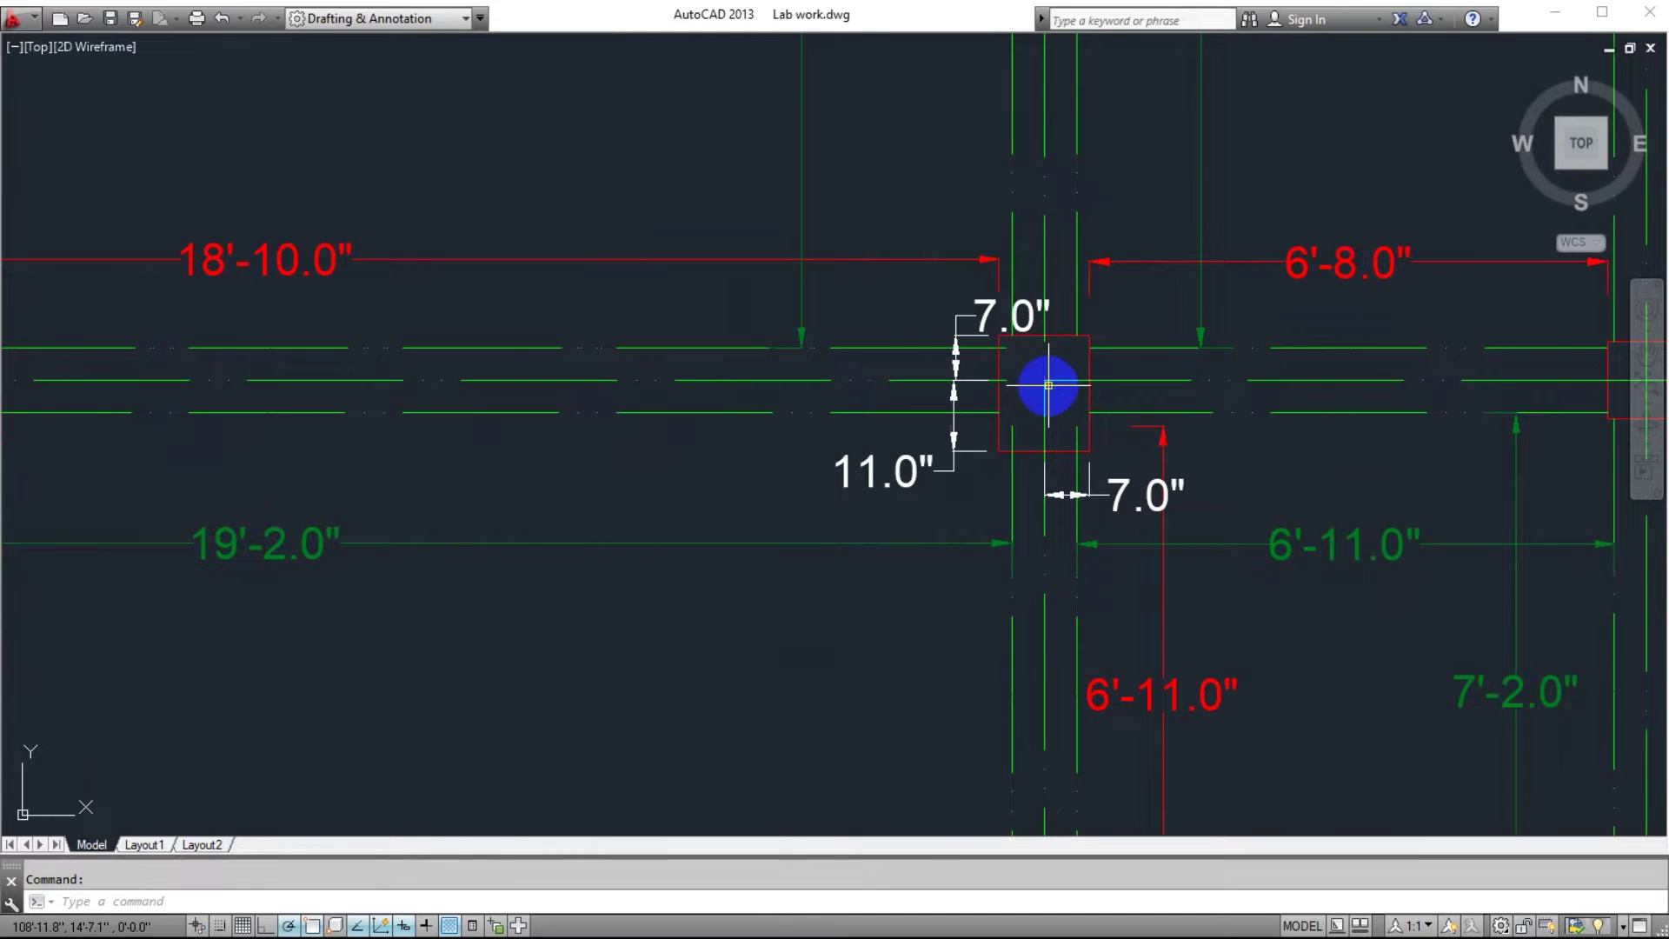
scroll(1104, 408, "down", 2)
middle_click_drag(1185, 418, 872, 447)
scroll(1028, 402, "up", 2)
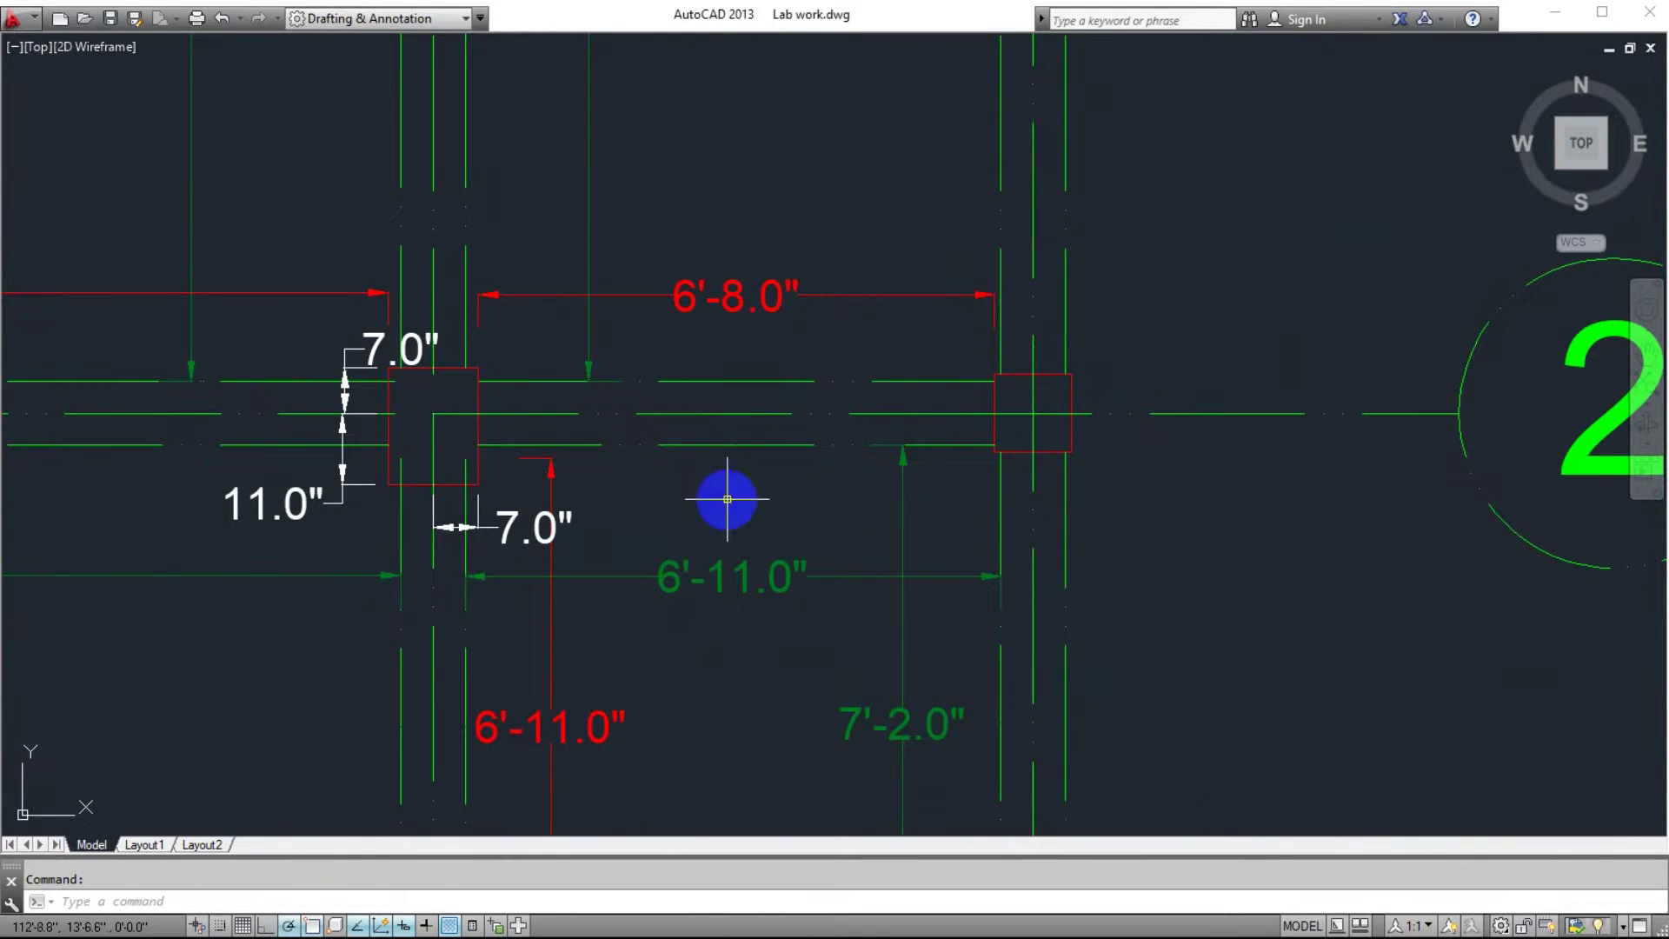
middle_click_drag(589, 485, 895, 436)
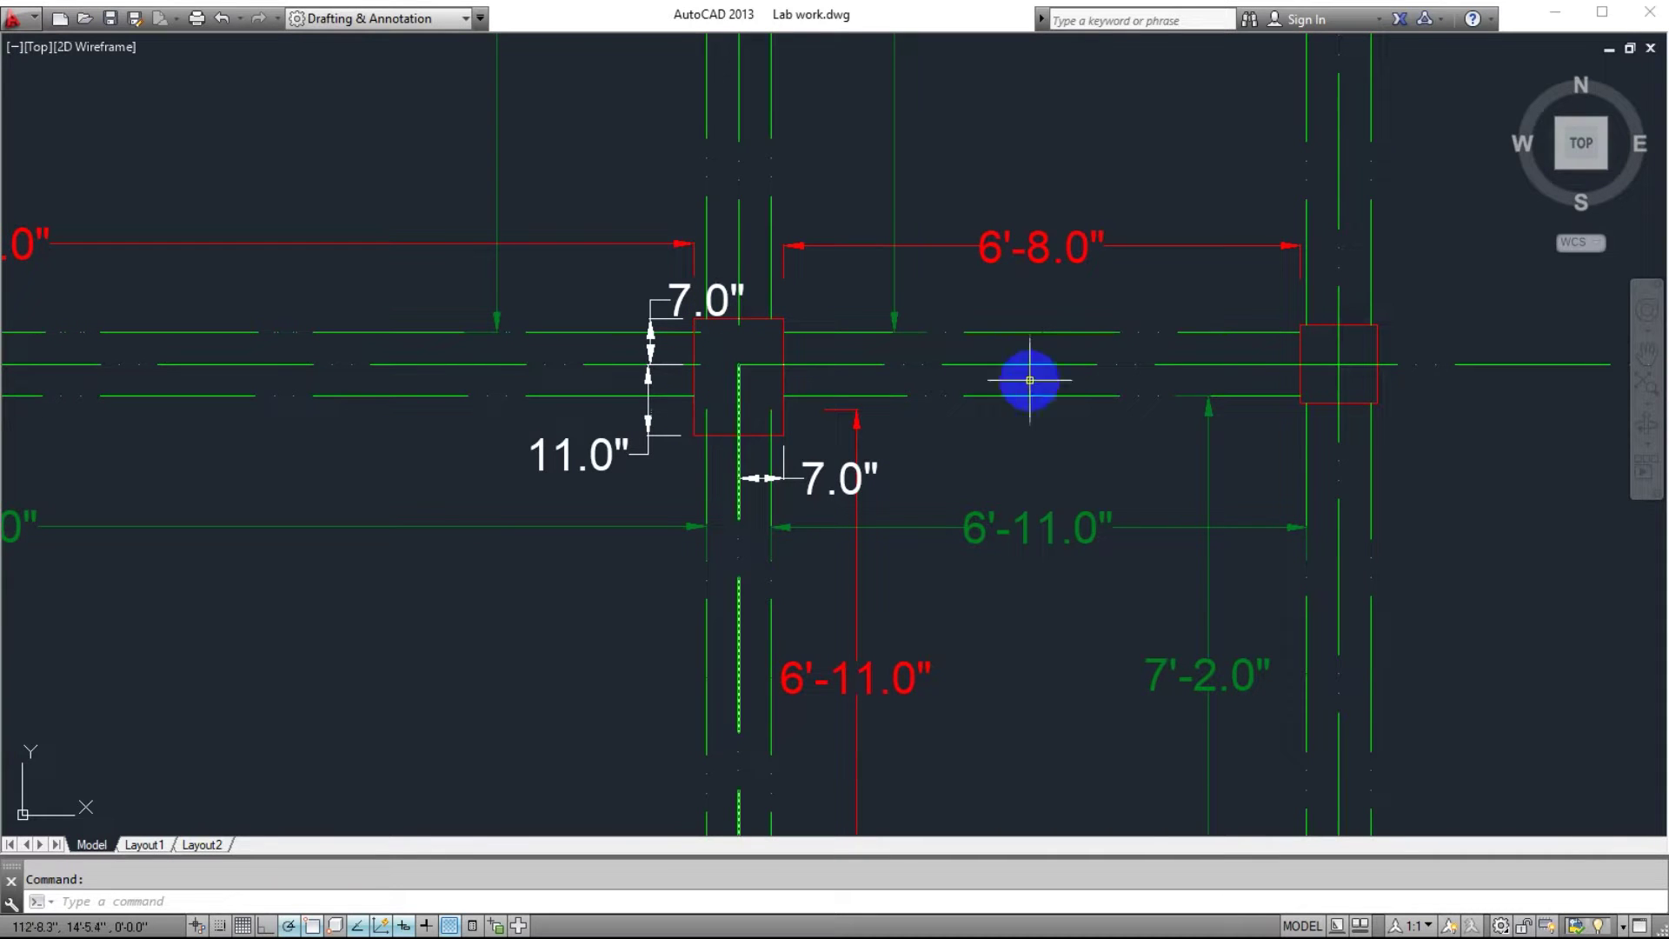
Step: Return to ETABS and display the stair bay's beams and columns as extruded sections to examine how they meet
left_click(1551, 25)
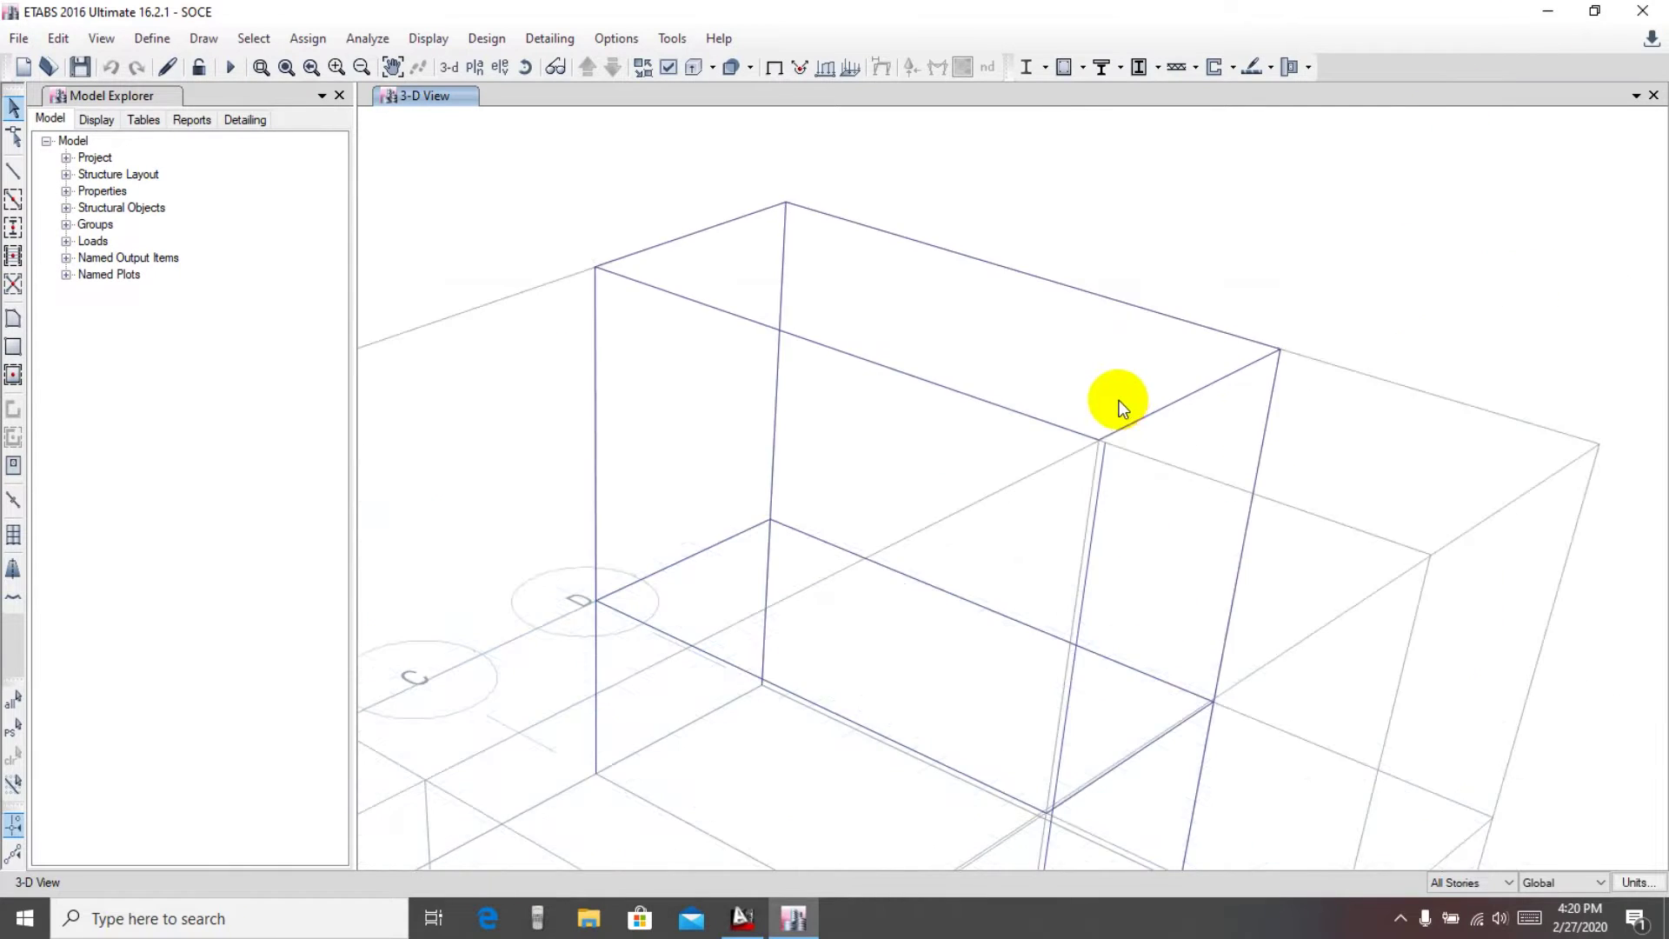
middle_click_drag(1118, 399, 1017, 353)
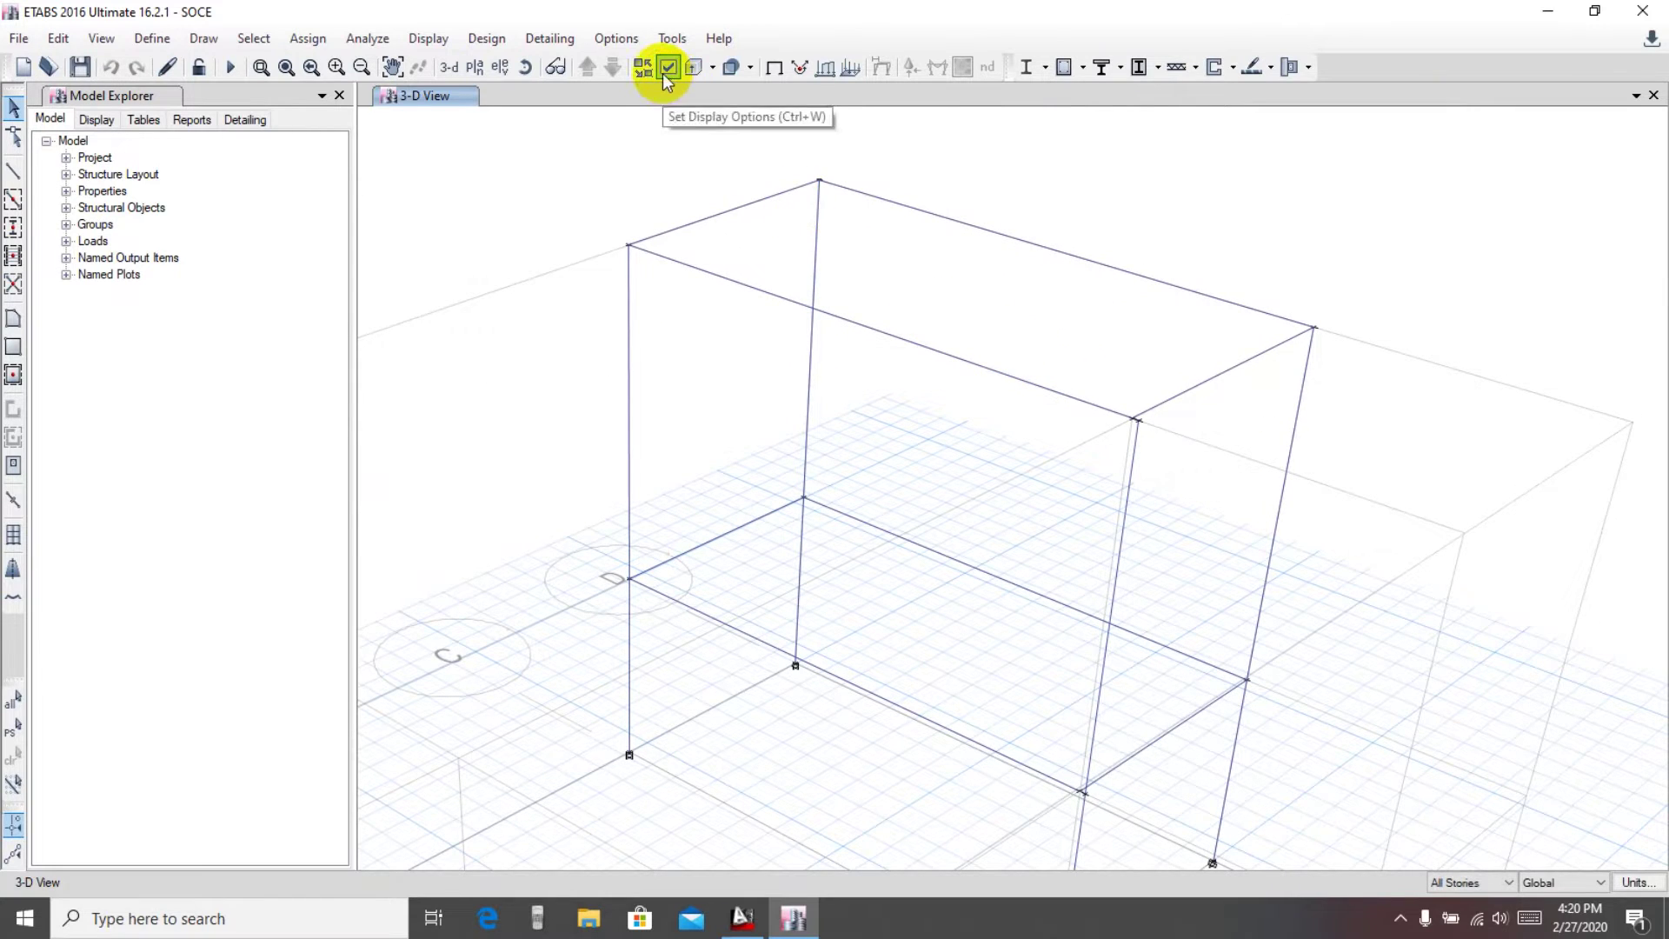
left_click(692, 69)
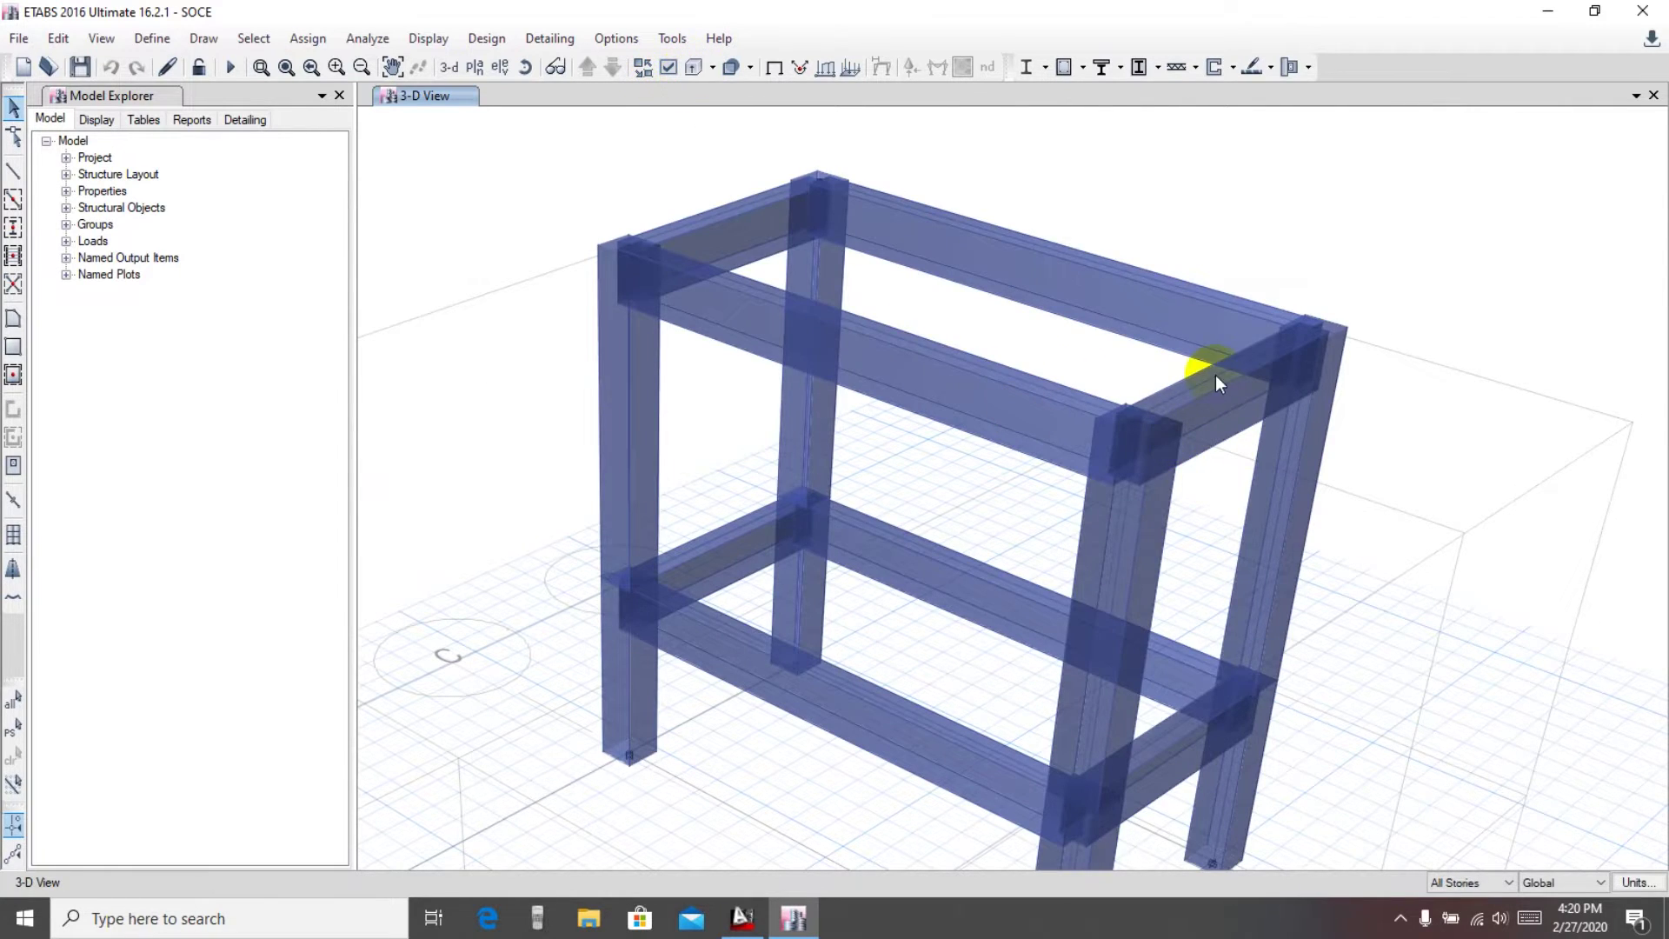
scroll(1346, 363, "down", 3)
scroll(1336, 448, "up", 1)
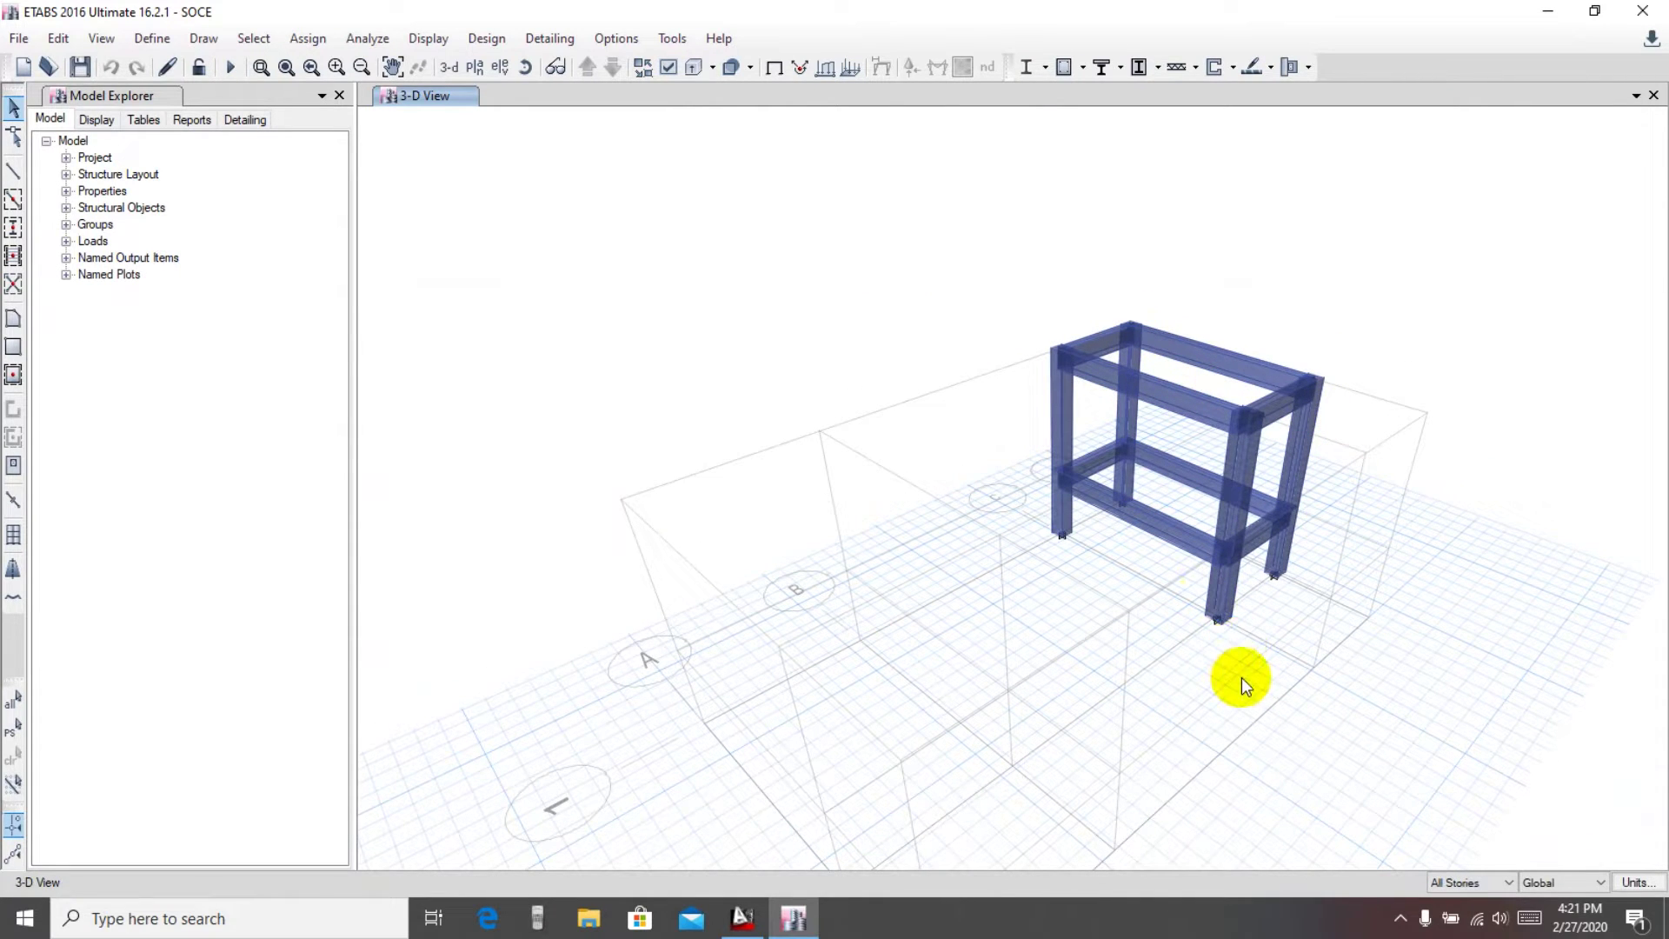
scroll(1213, 488, "up", 1)
scroll(1181, 508, "down", 1)
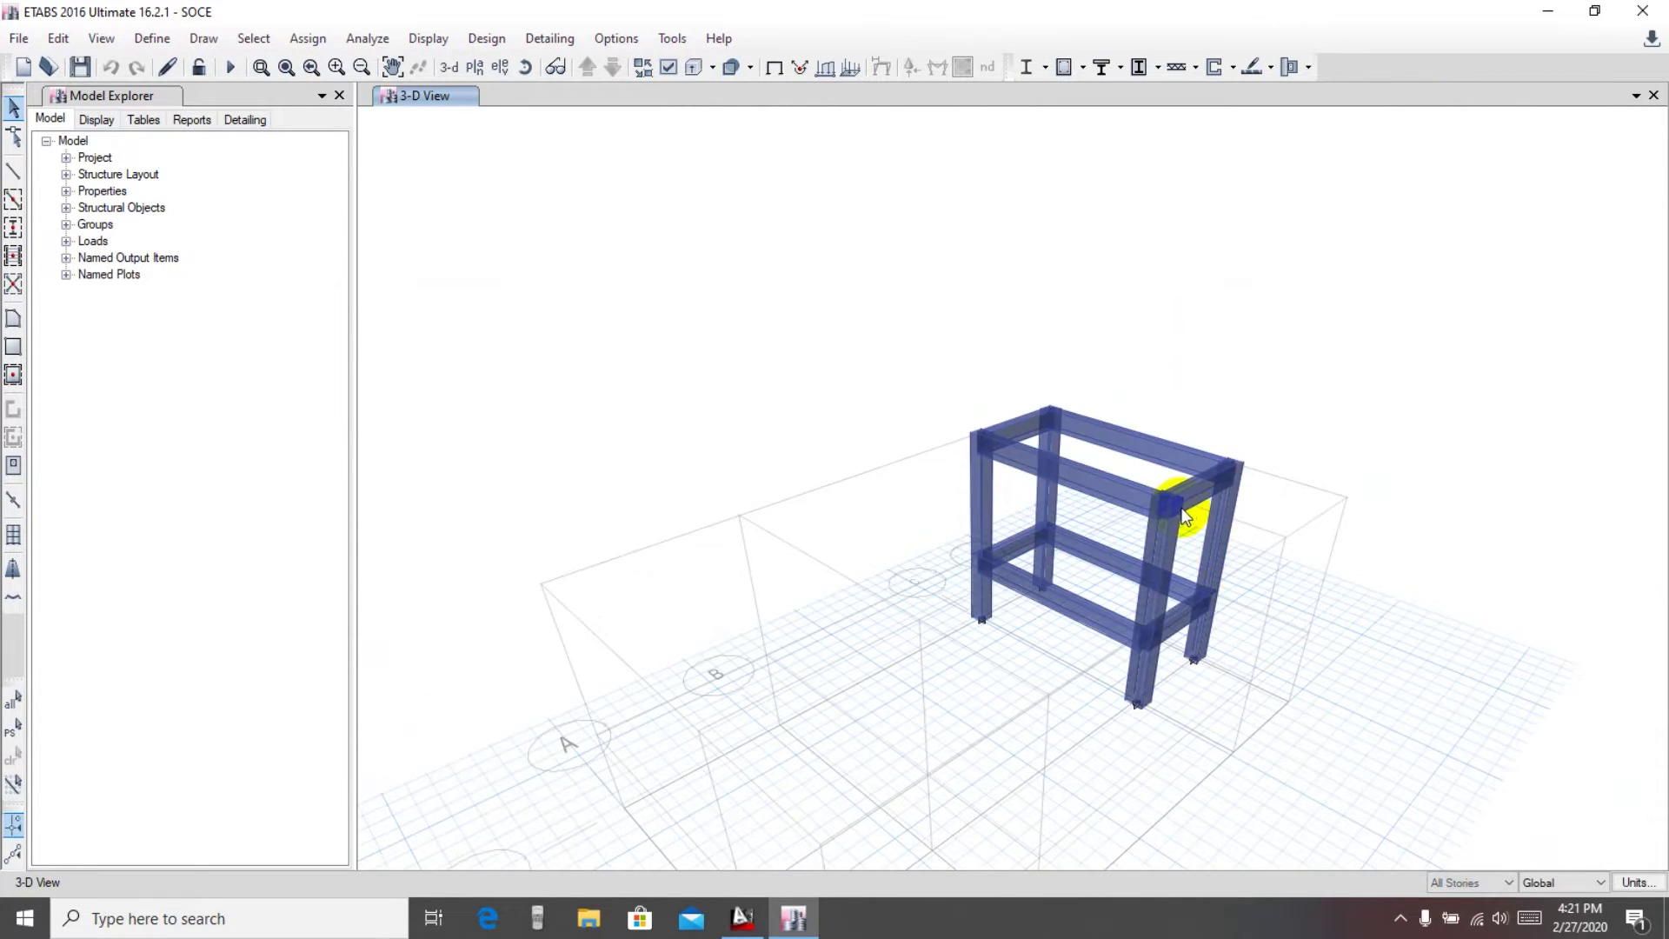
Step: Turn off the extruded frame display and inspect the stair bay's line model from its upper joints to its base
left_click(693, 70)
scroll(1130, 452, "up", 3)
middle_click_drag(1248, 542, 1043, 337)
scroll(1232, 582, "down", 3)
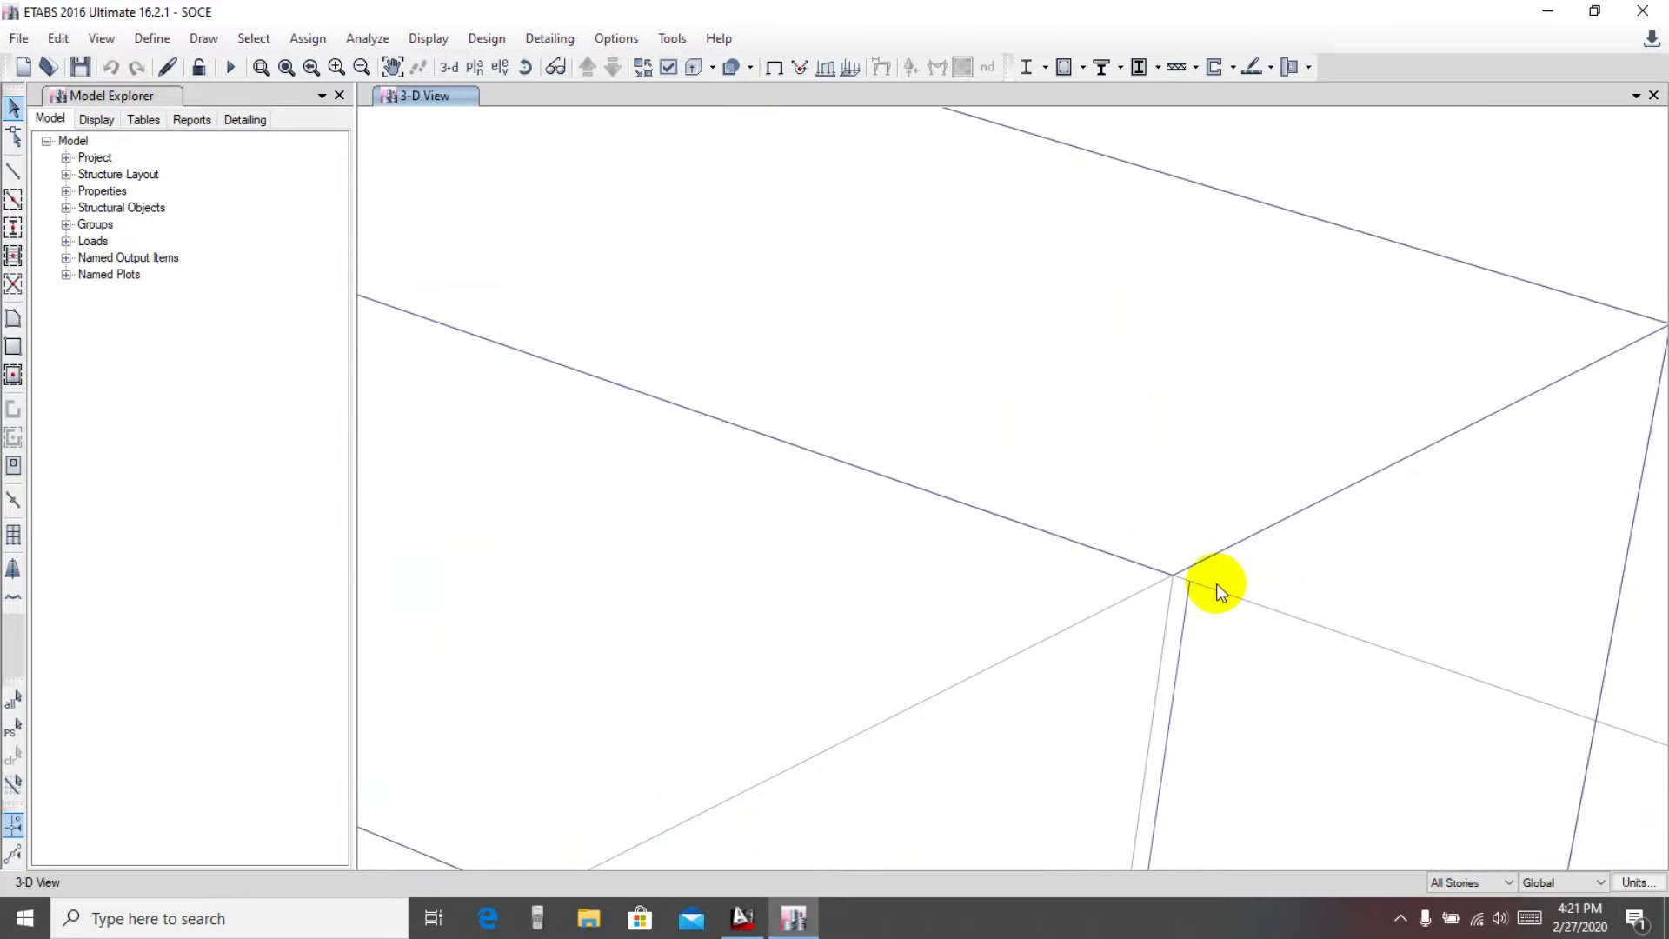
middle_click_drag(1160, 526, 1069, 435)
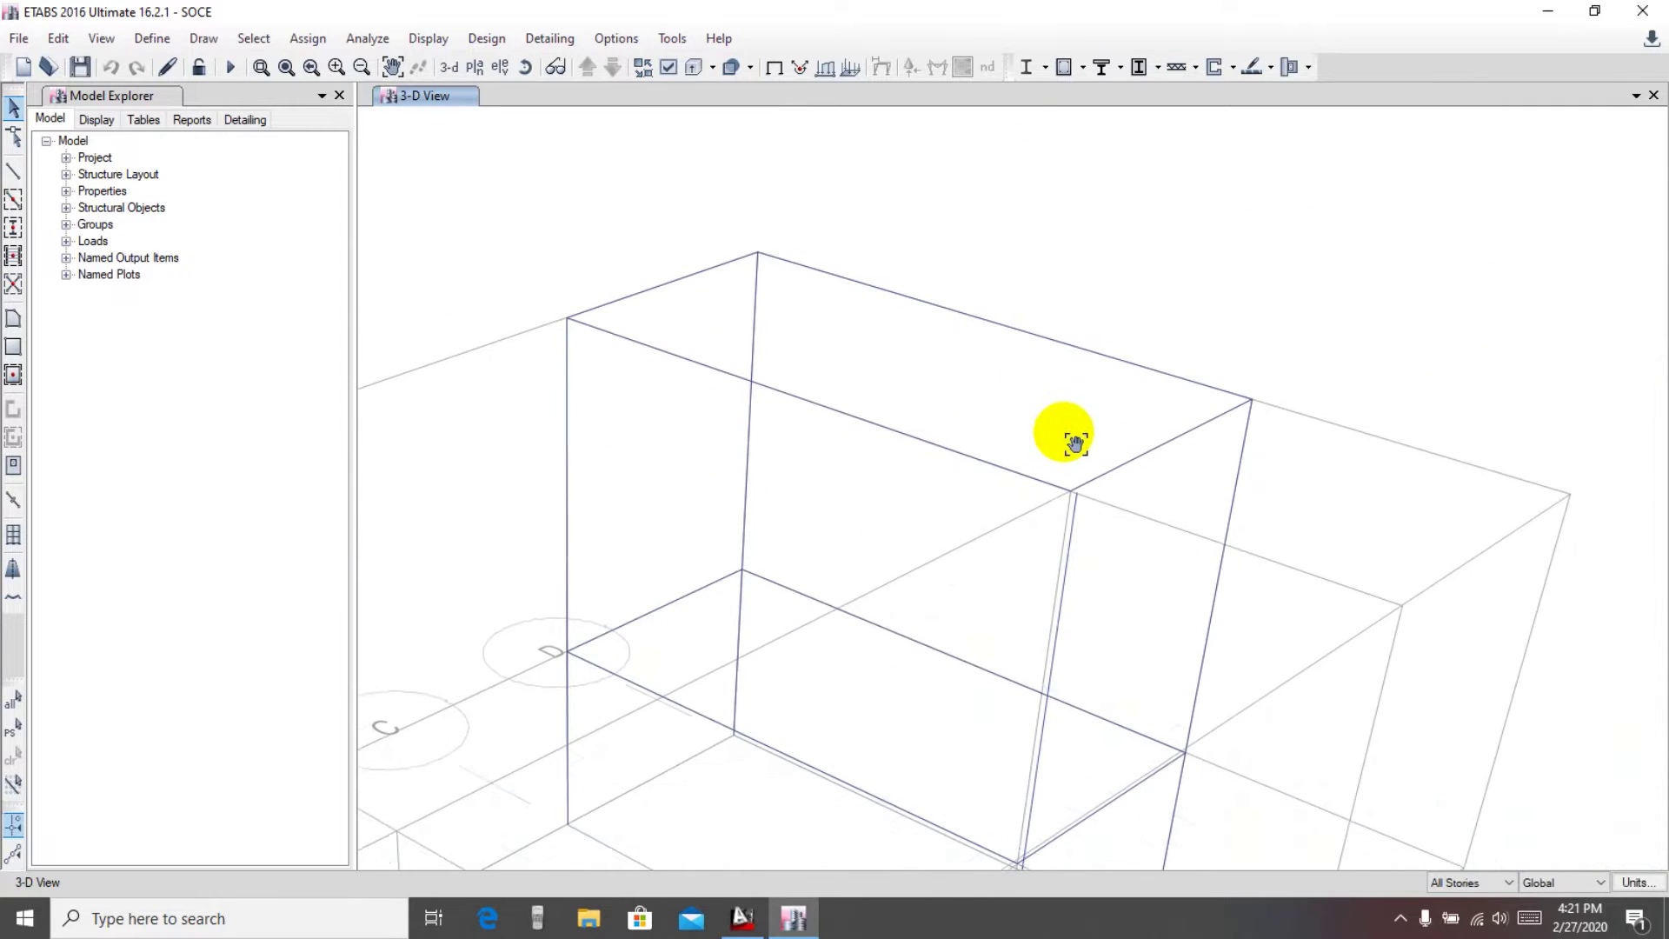
scroll(1066, 435, "down", 4)
scroll(1082, 608, "up", 3)
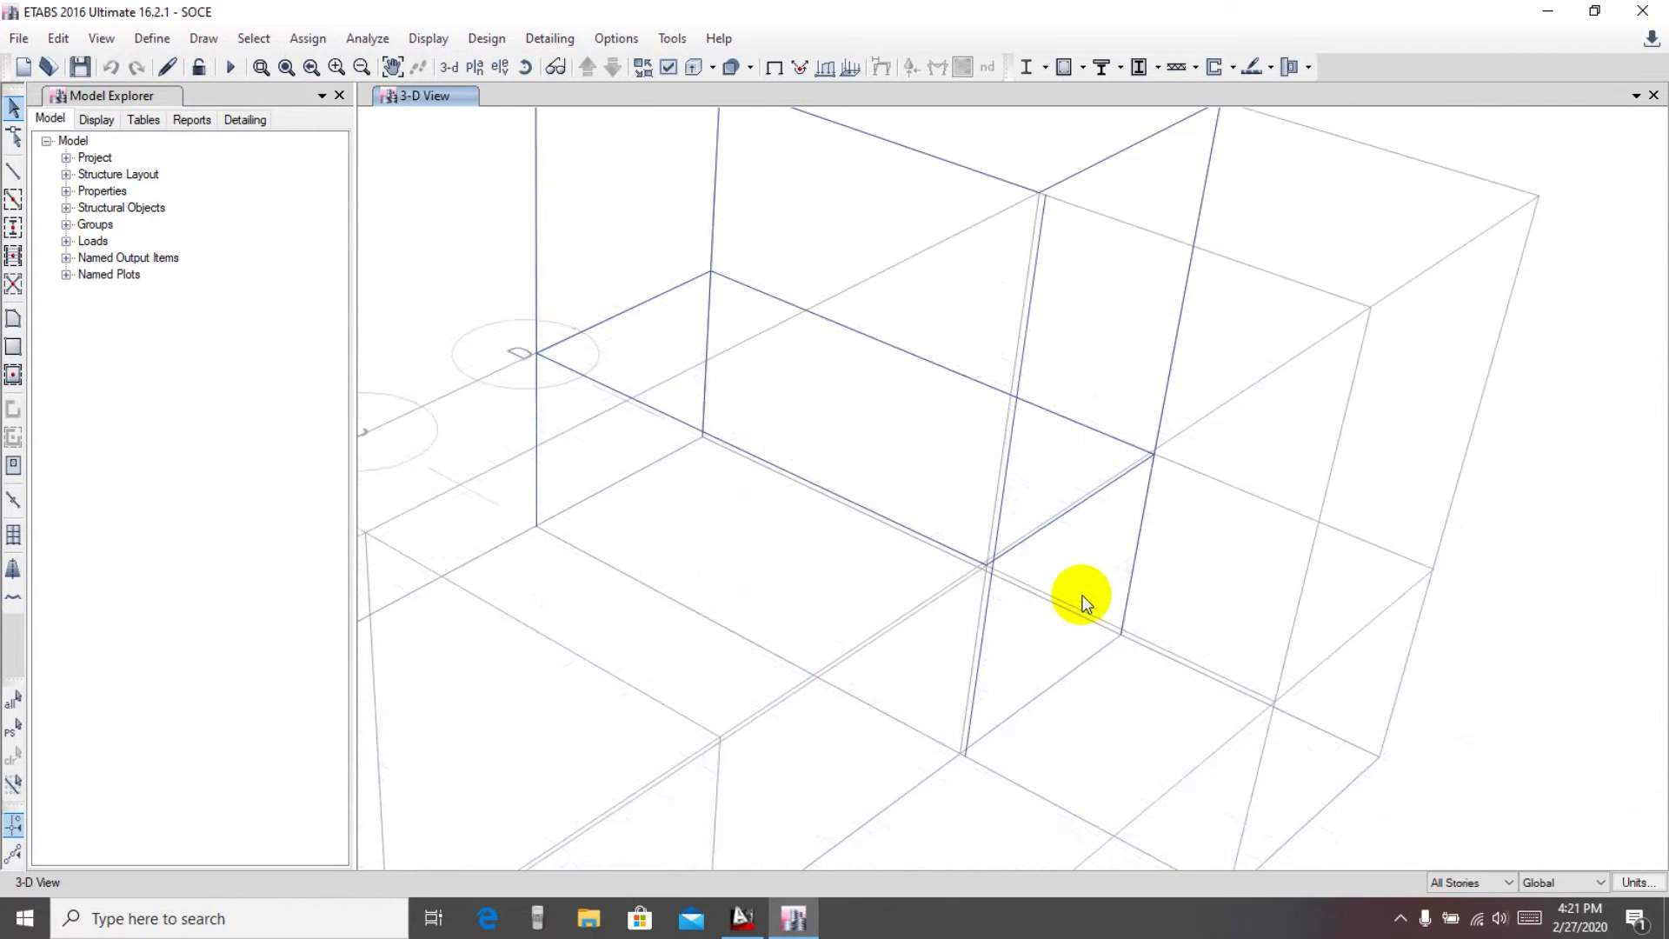
scroll(686, 634, "down", 4)
middle_click_drag(707, 644, 778, 660)
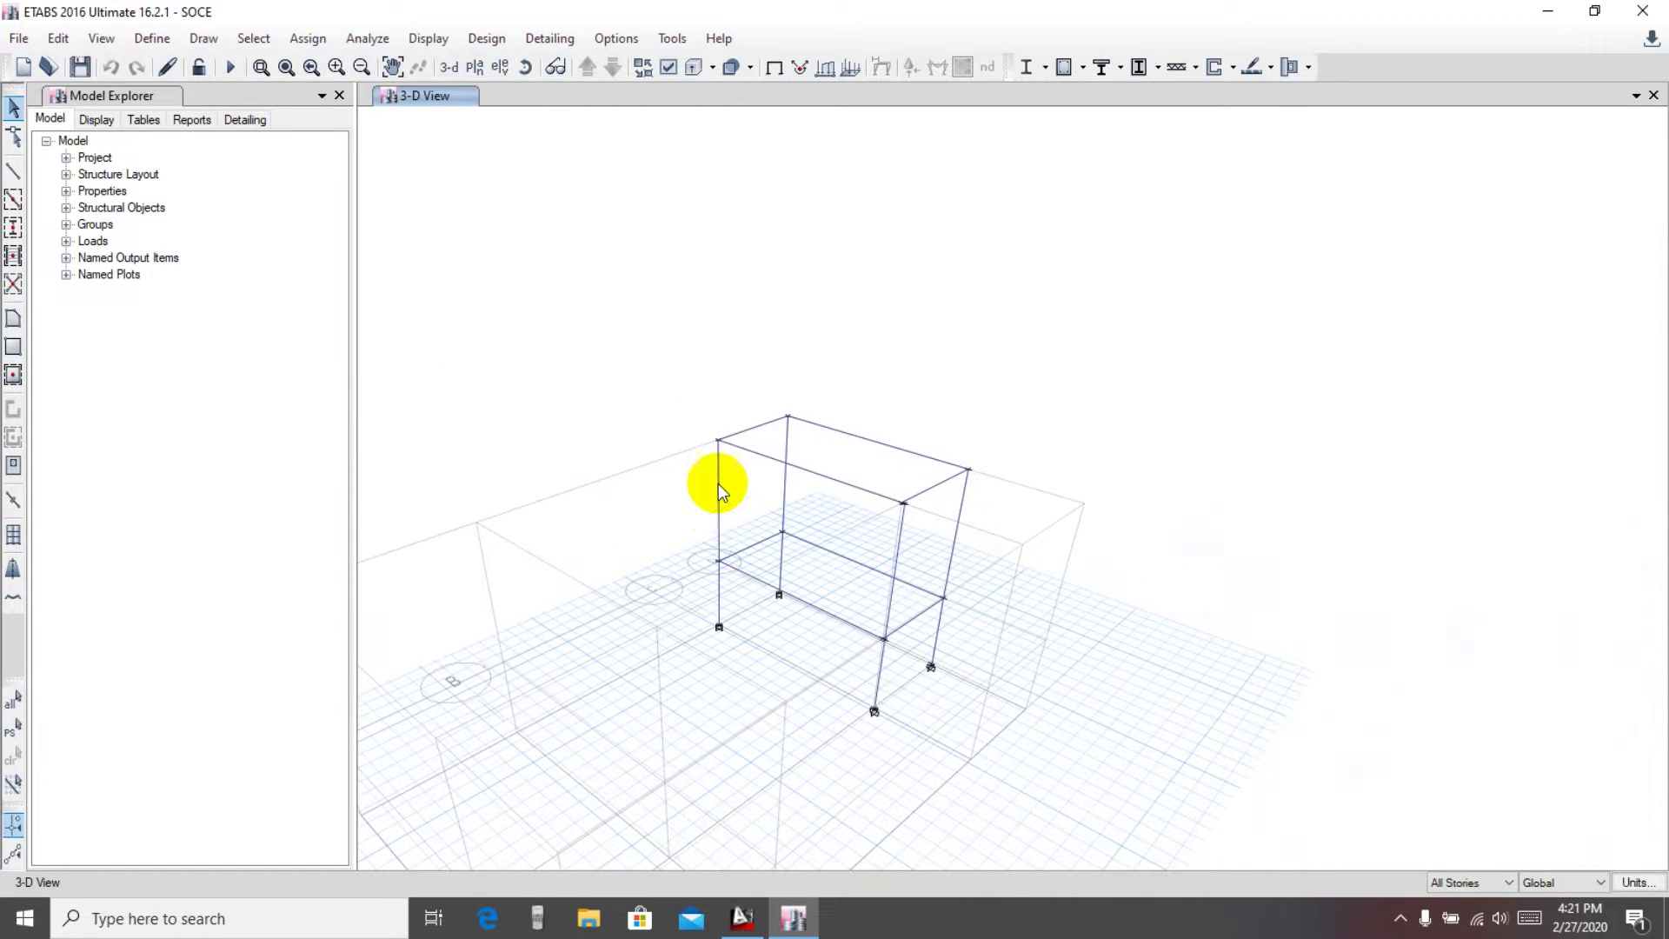
Step: Switch to the AutoCAD floor plan and examine the staircase's landing and flight dimensions alongside the beam and column layout
left_click(742, 918)
scroll(610, 370, "down", 8)
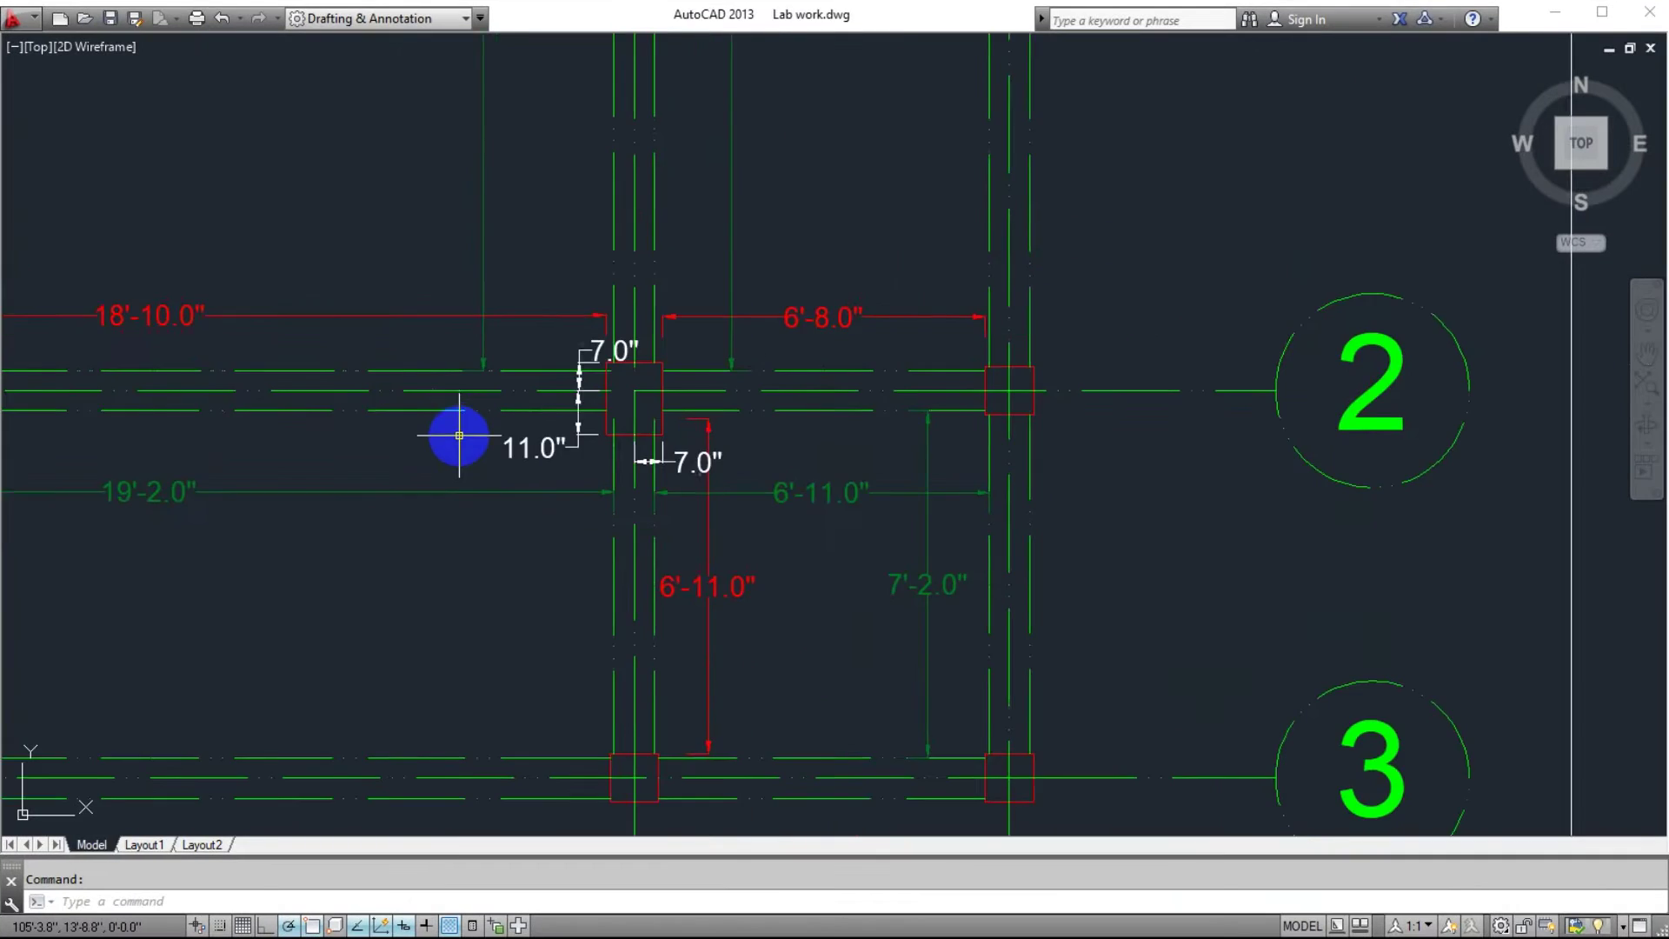
middle_click_drag(360, 418, 909, 365)
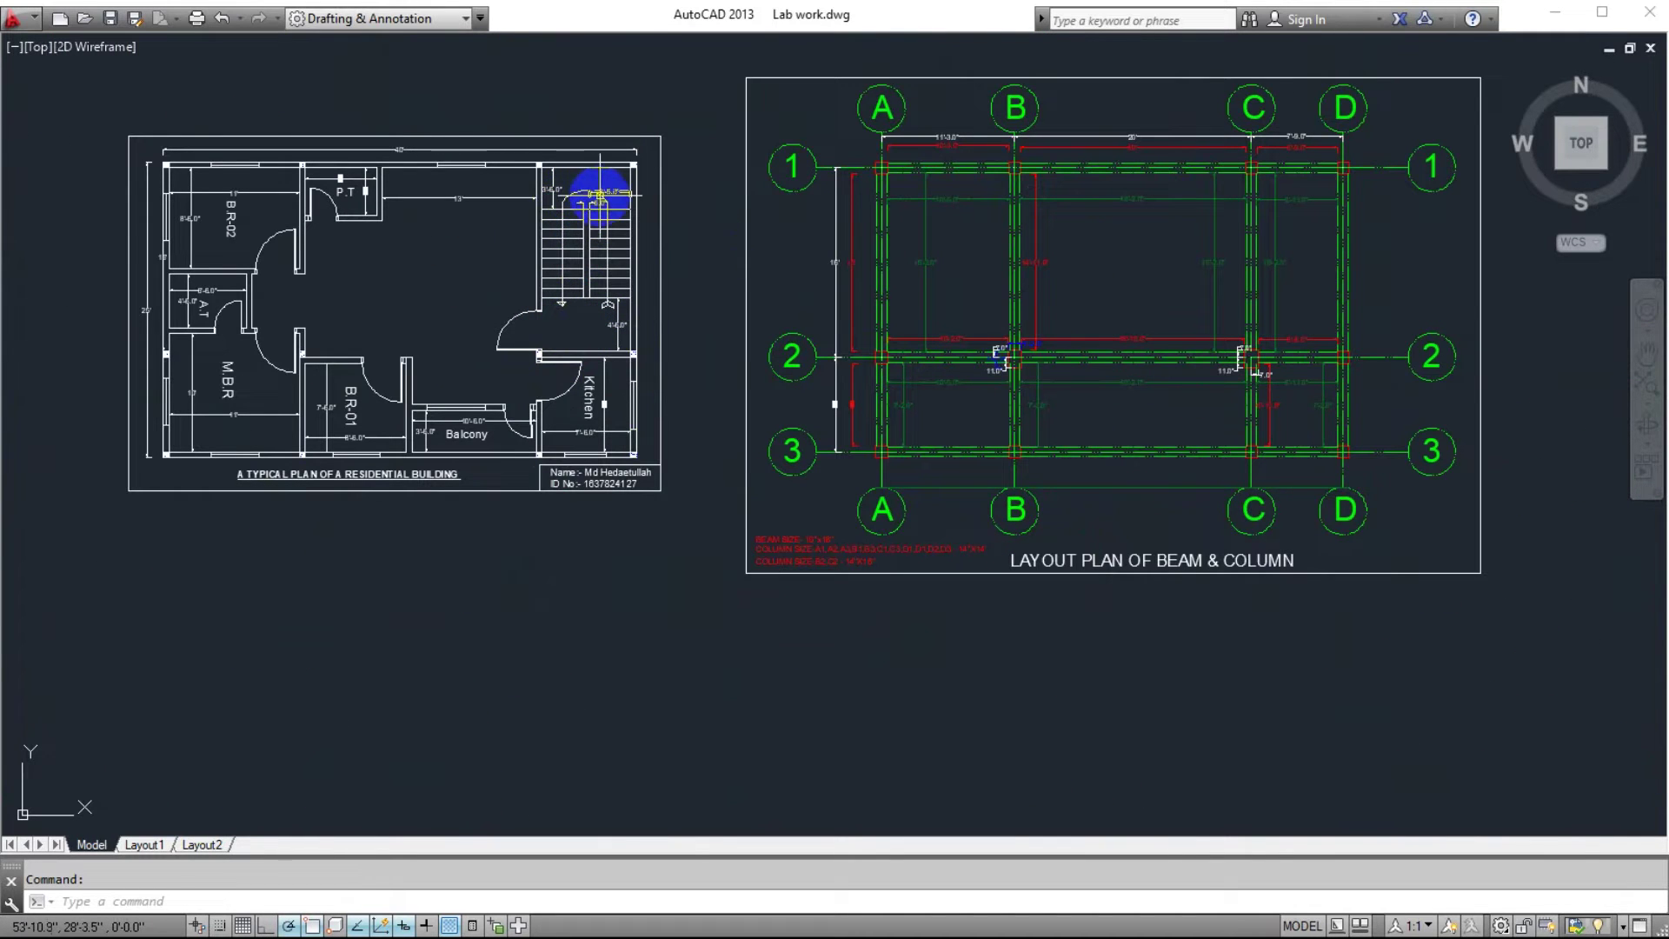
scroll(600, 195, "up", 5)
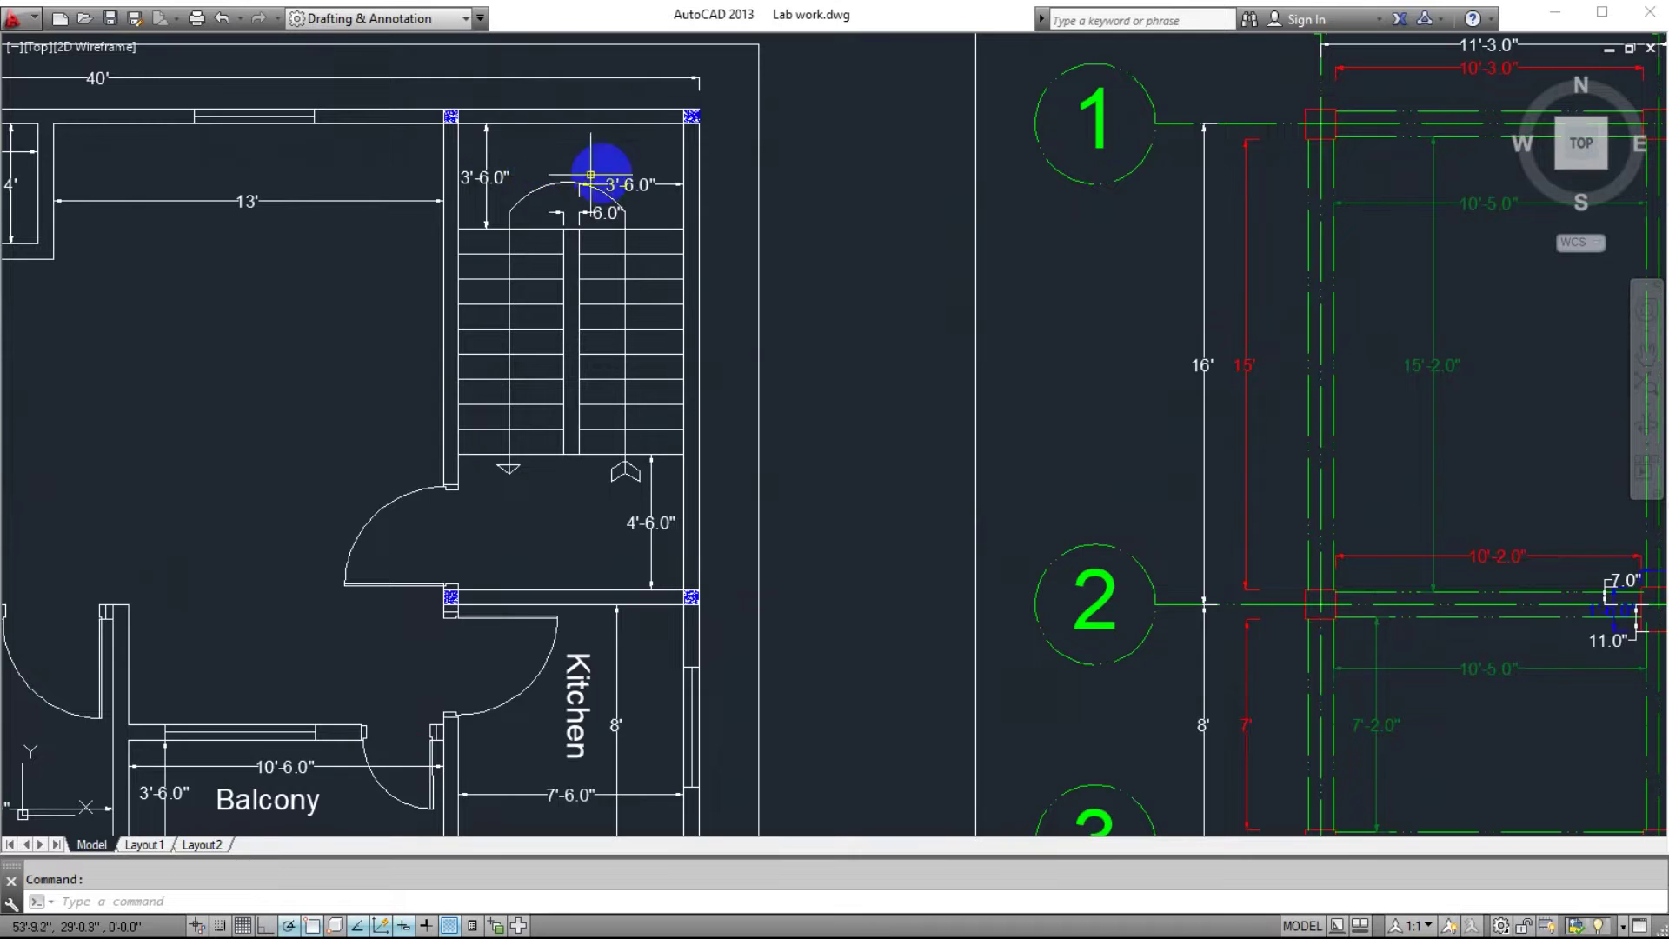
scroll(614, 607, "down", 2)
scroll(619, 565, "up", 2)
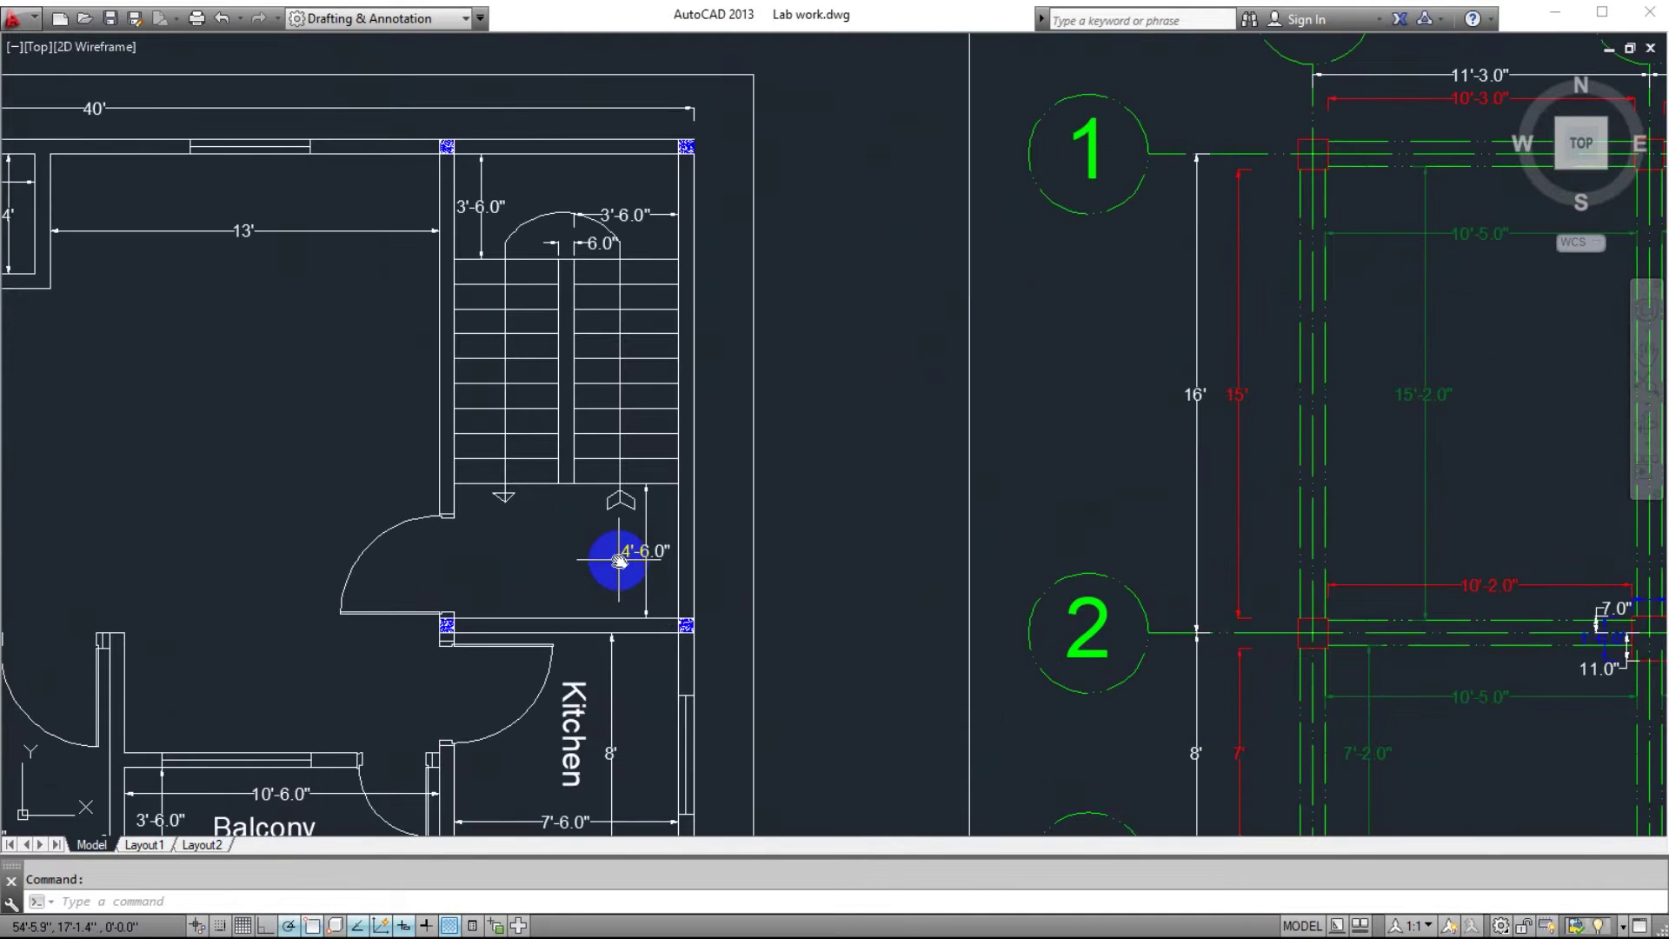
middle_click_drag(619, 561, 638, 514)
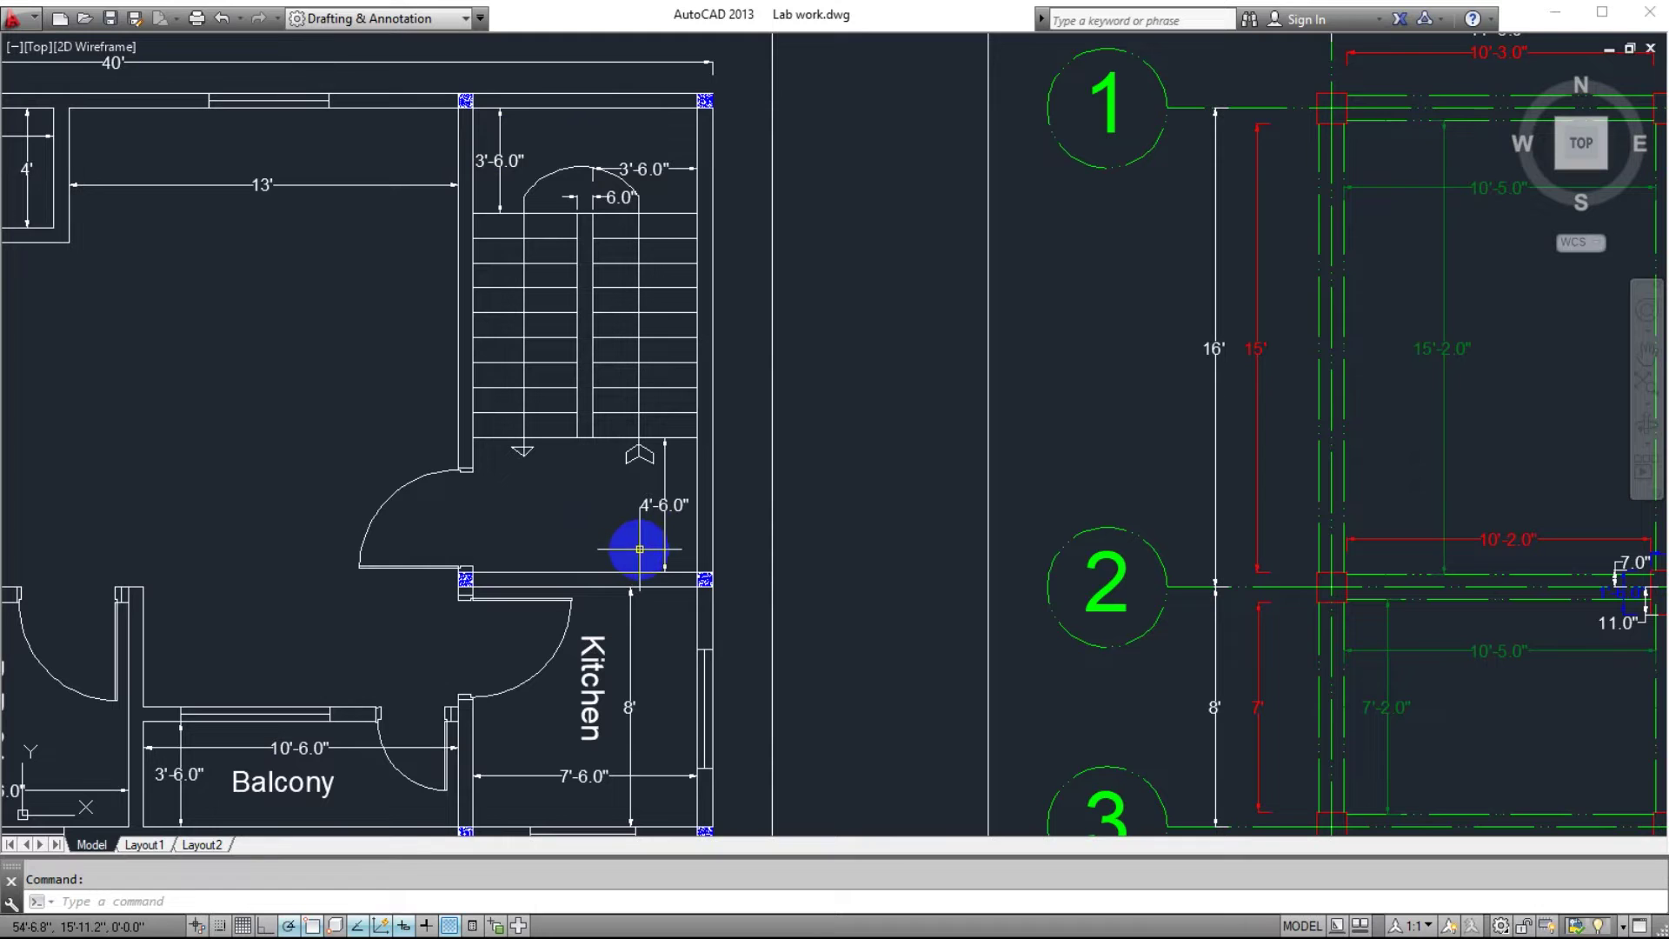
scroll(633, 510, "down", 2)
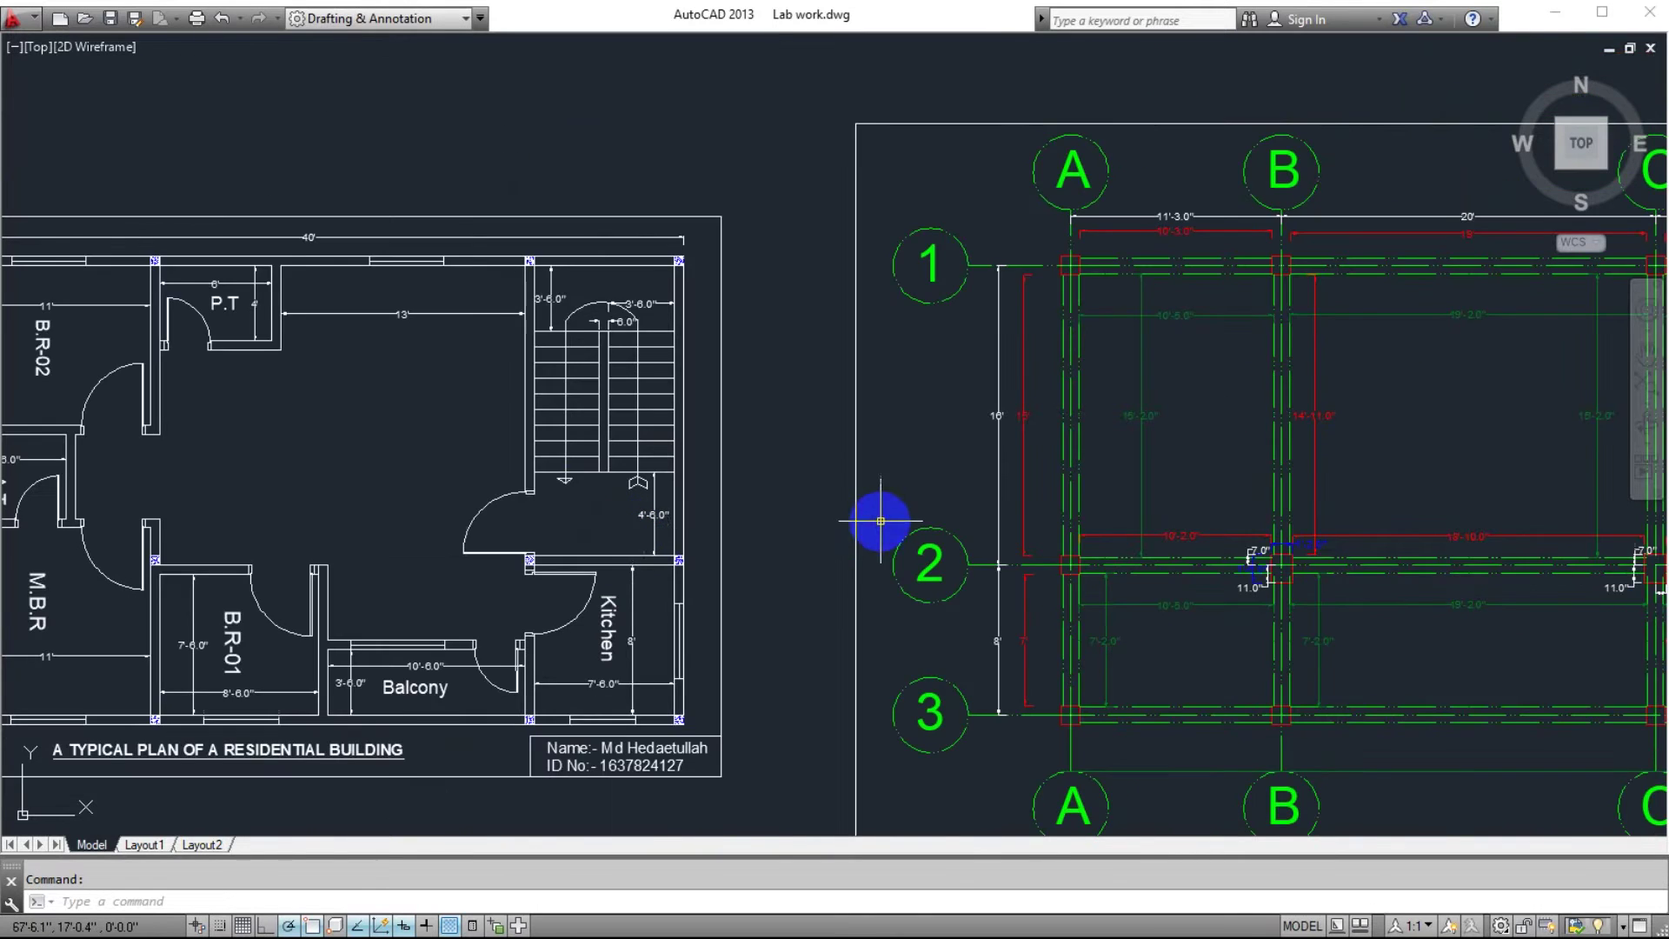
middle_click_drag(879, 521, 633, 514)
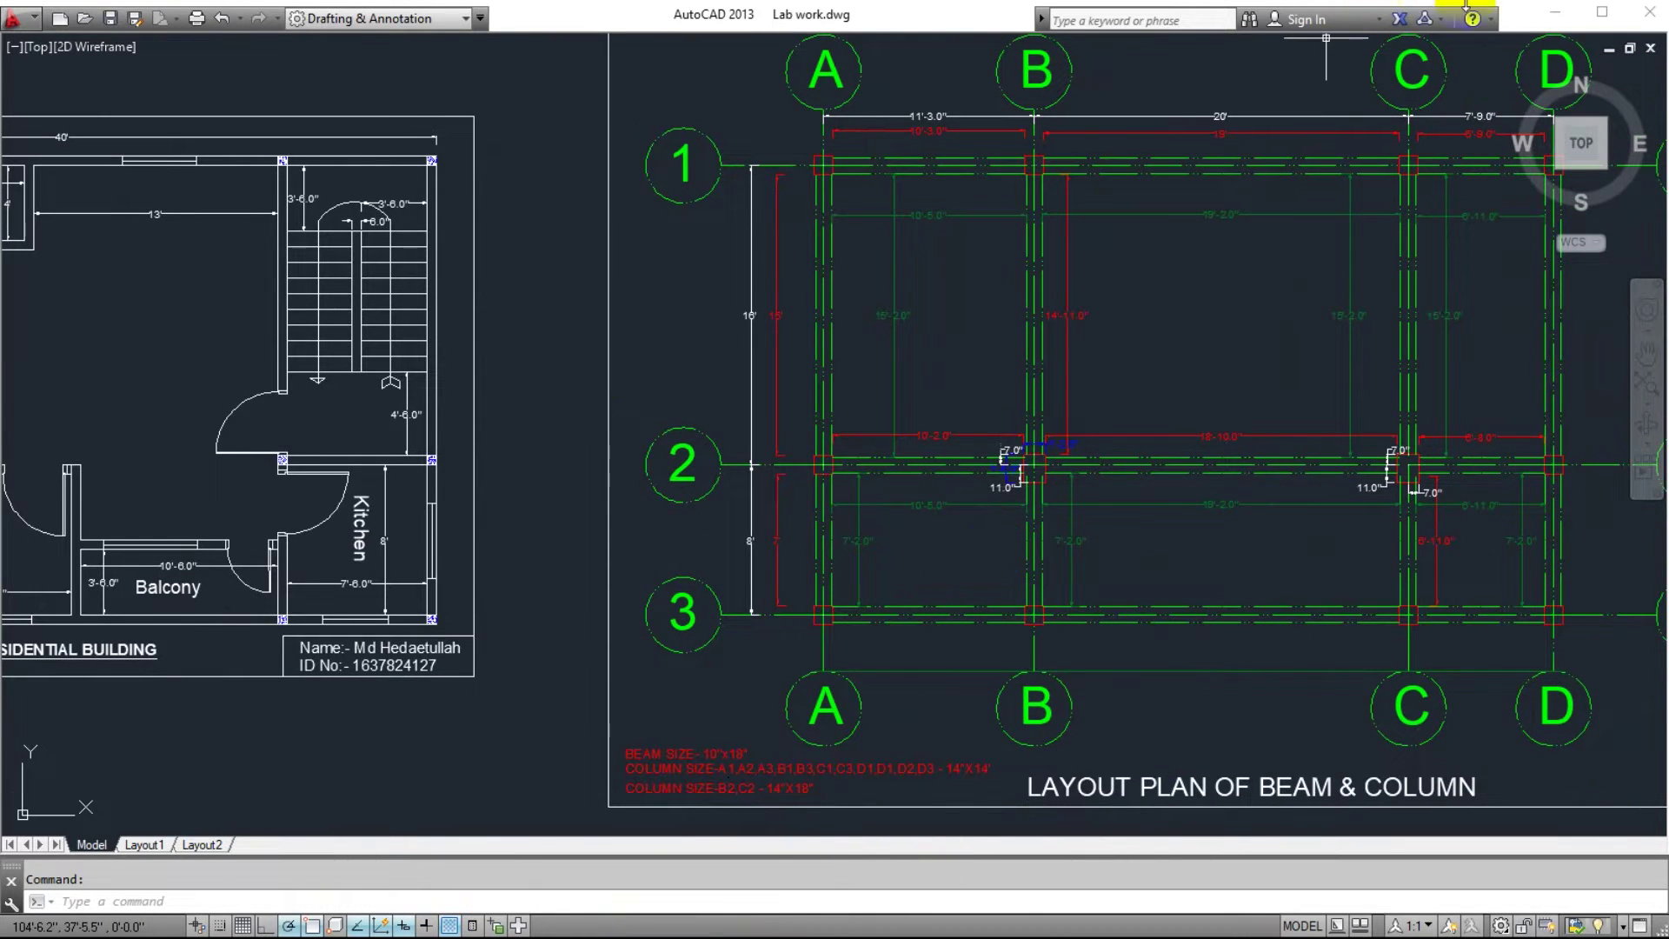
Step: Return to ETABS, set the story scope to One Story, and select the stair bay's two upper-story columns on grid line 1
left_click(1572, 16)
scroll(874, 520, "up", 3)
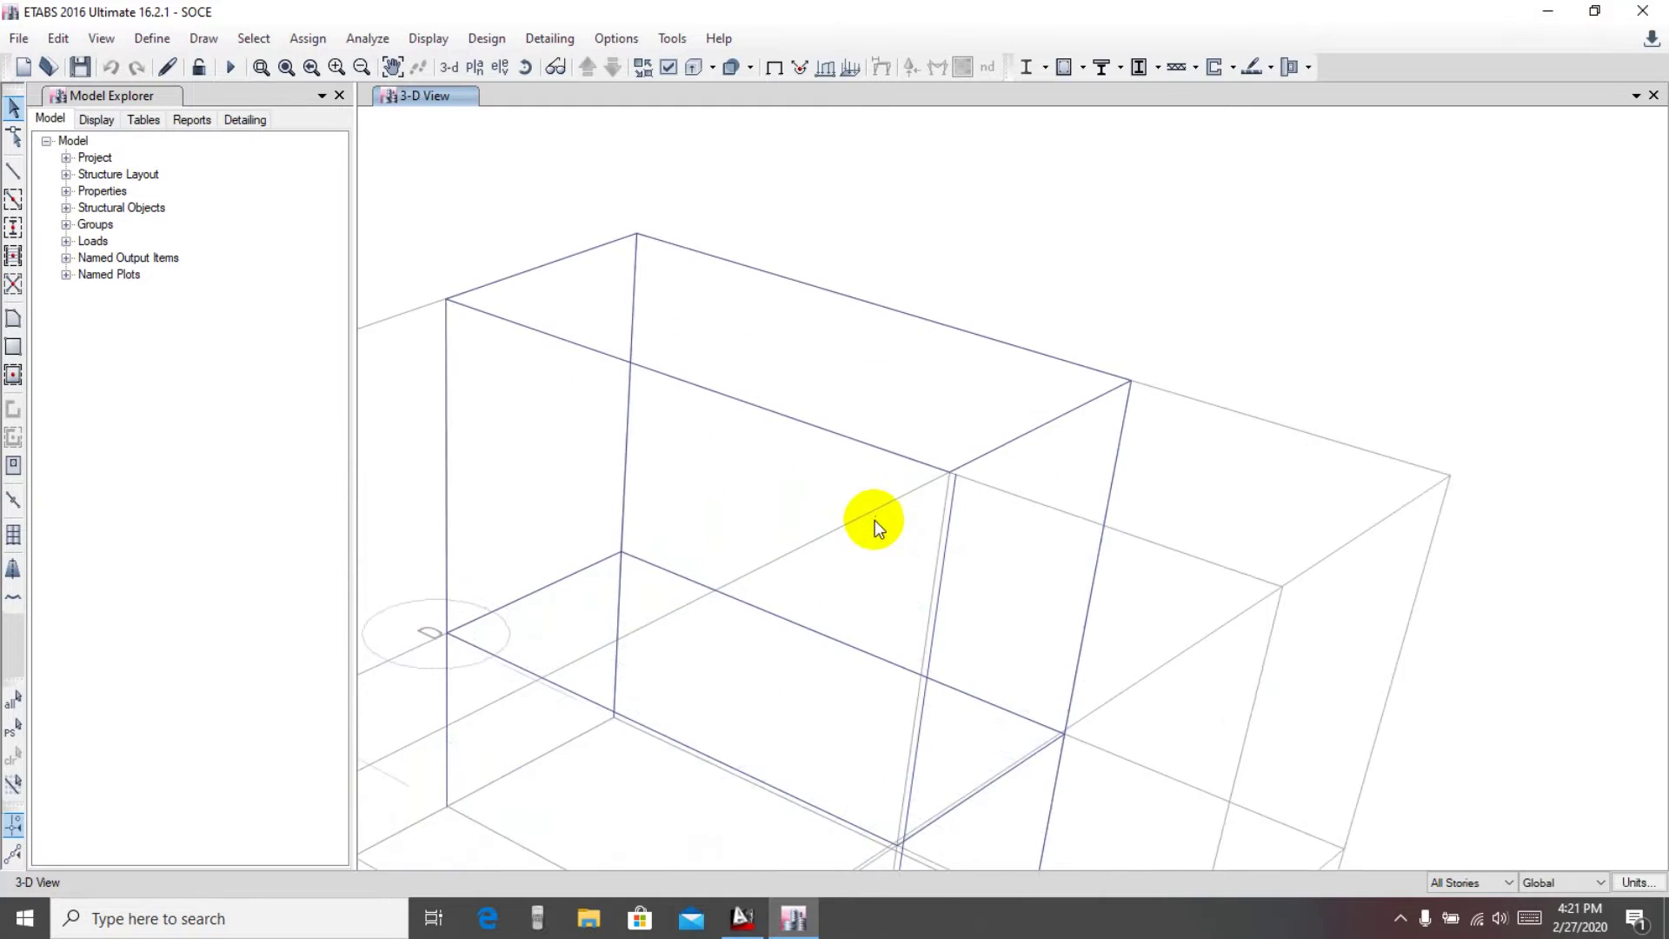
middle_click_drag(1165, 491, 1275, 298)
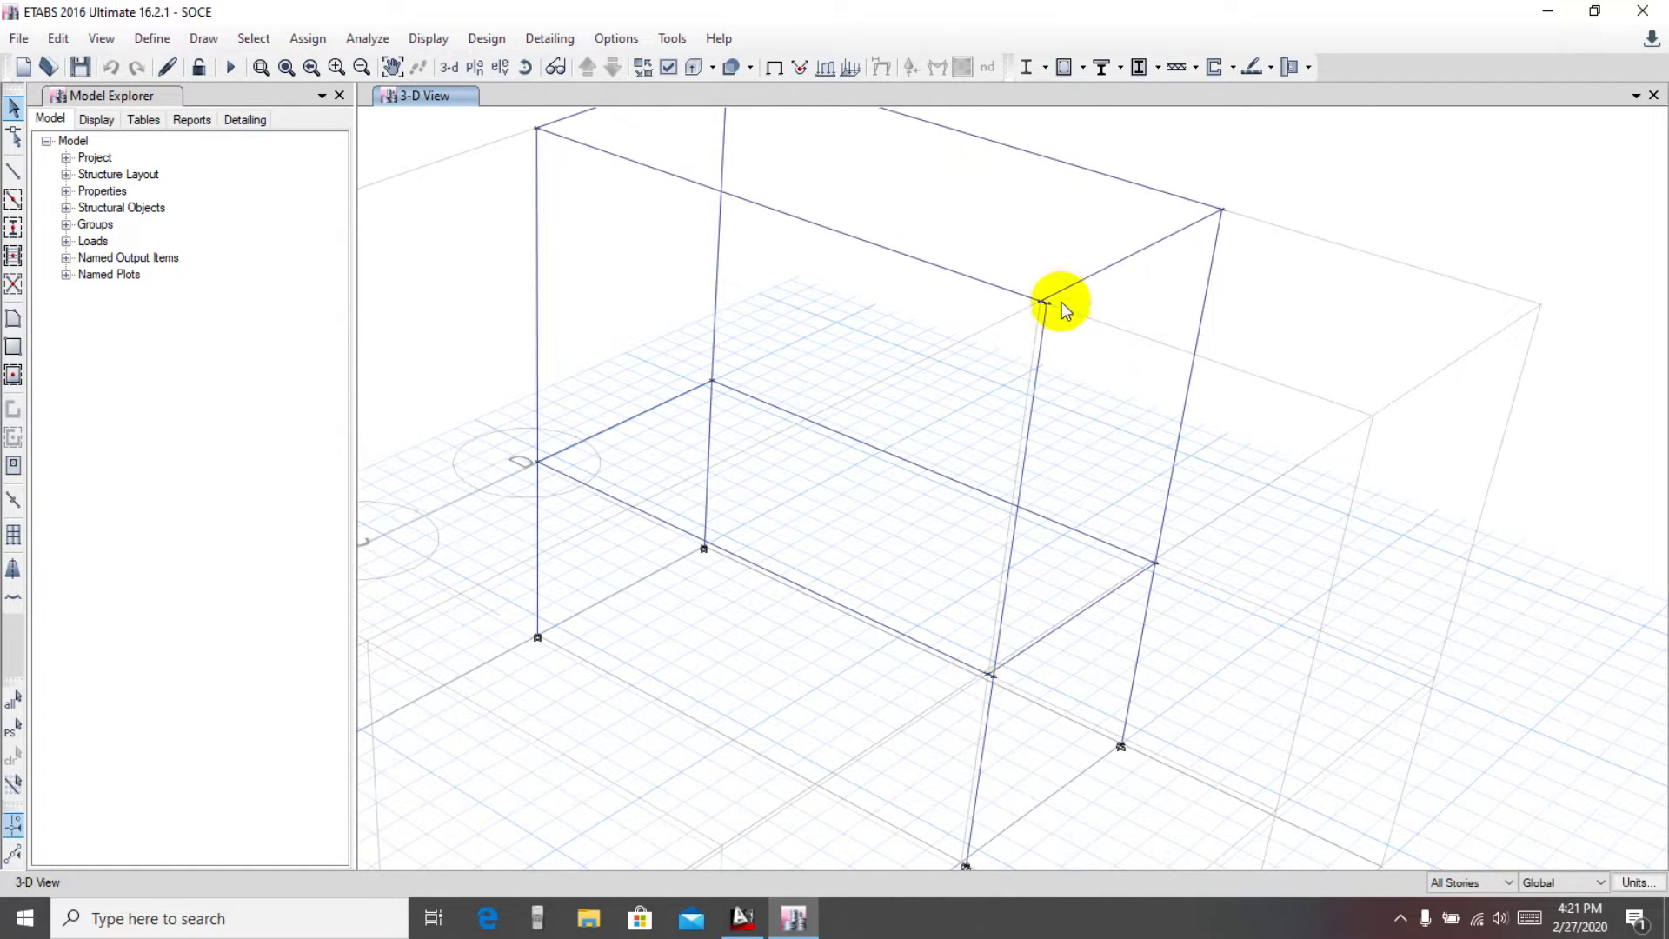
middle_click_drag(796, 452, 807, 514)
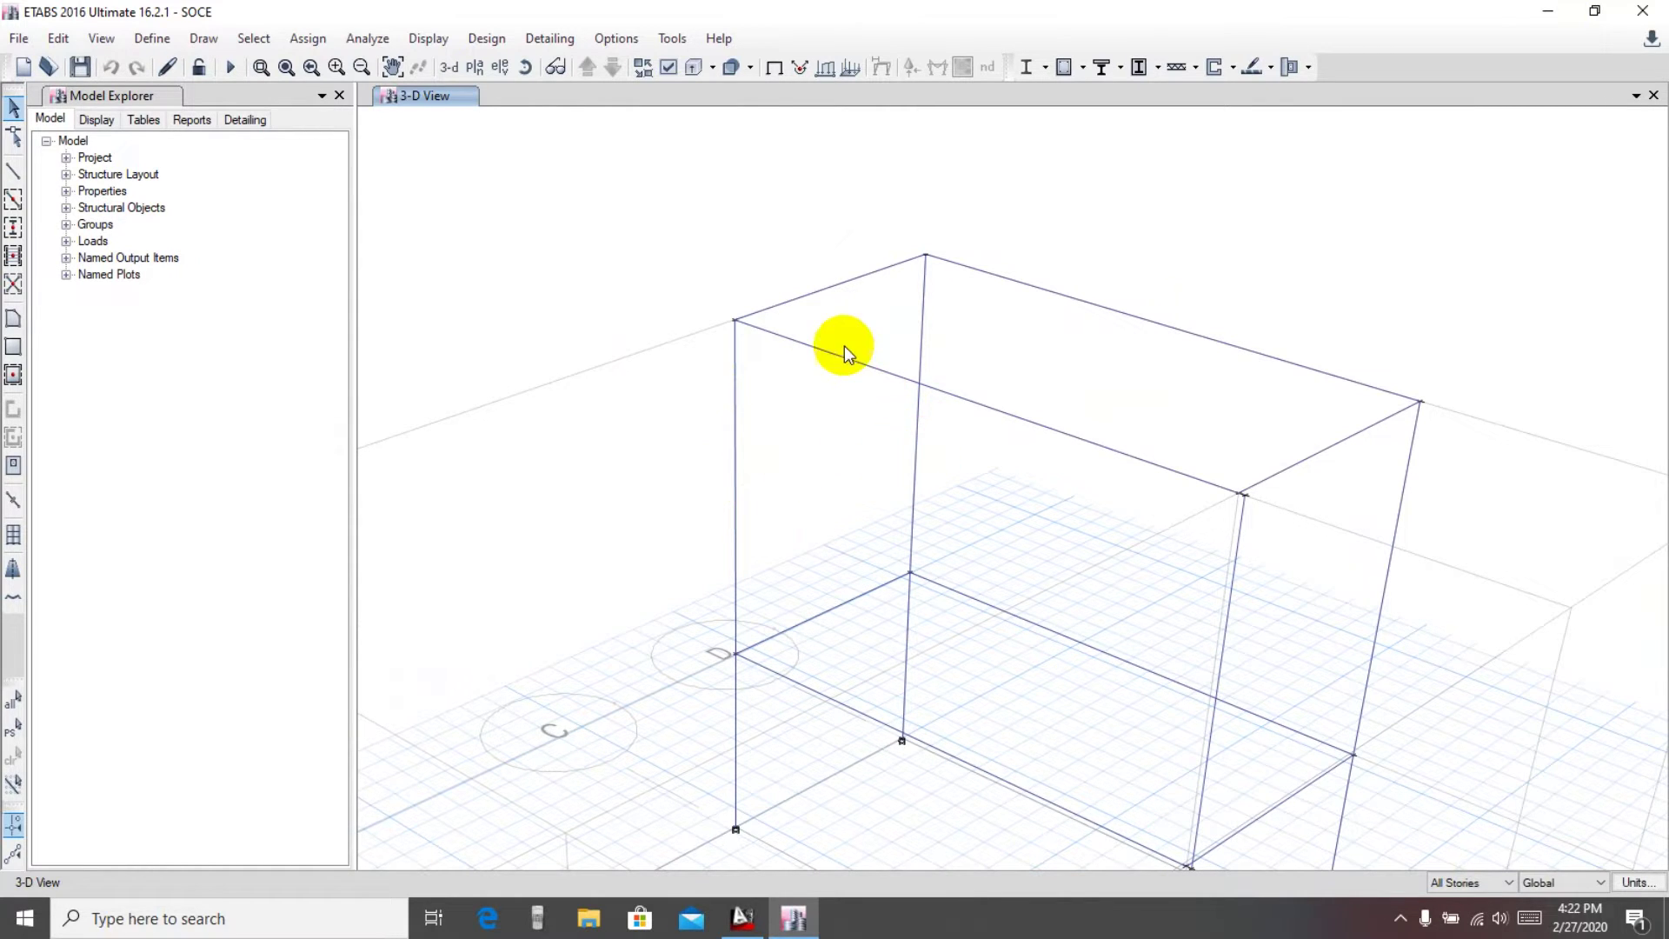
middle_click_drag(713, 555, 652, 532)
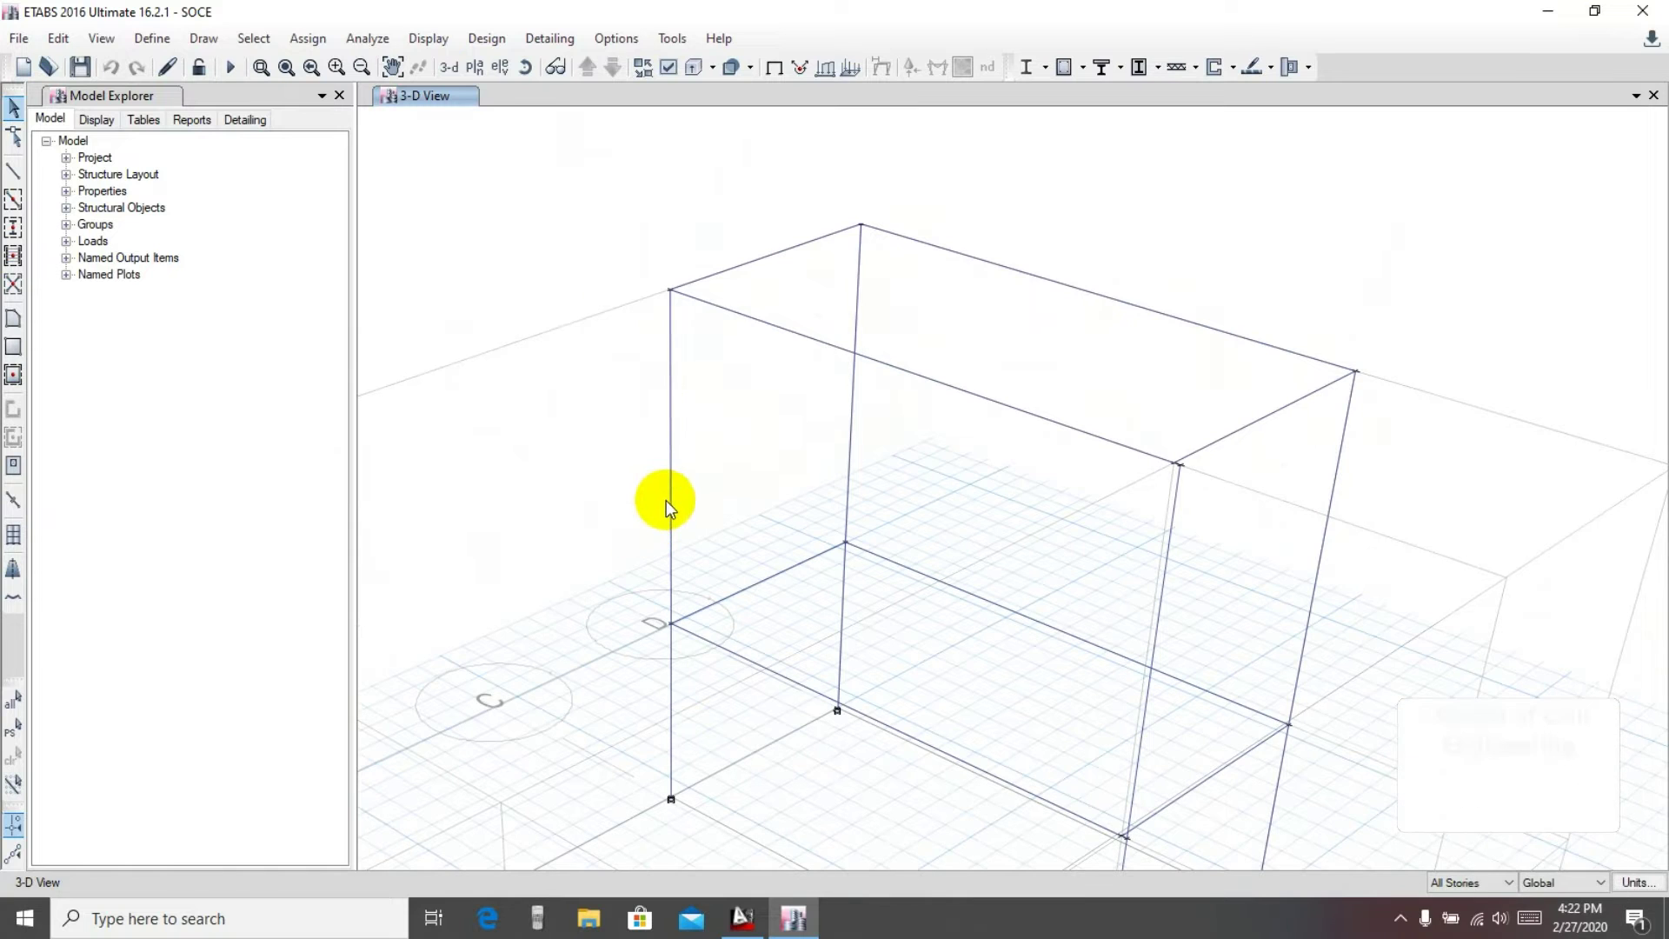
left_click(1483, 883)
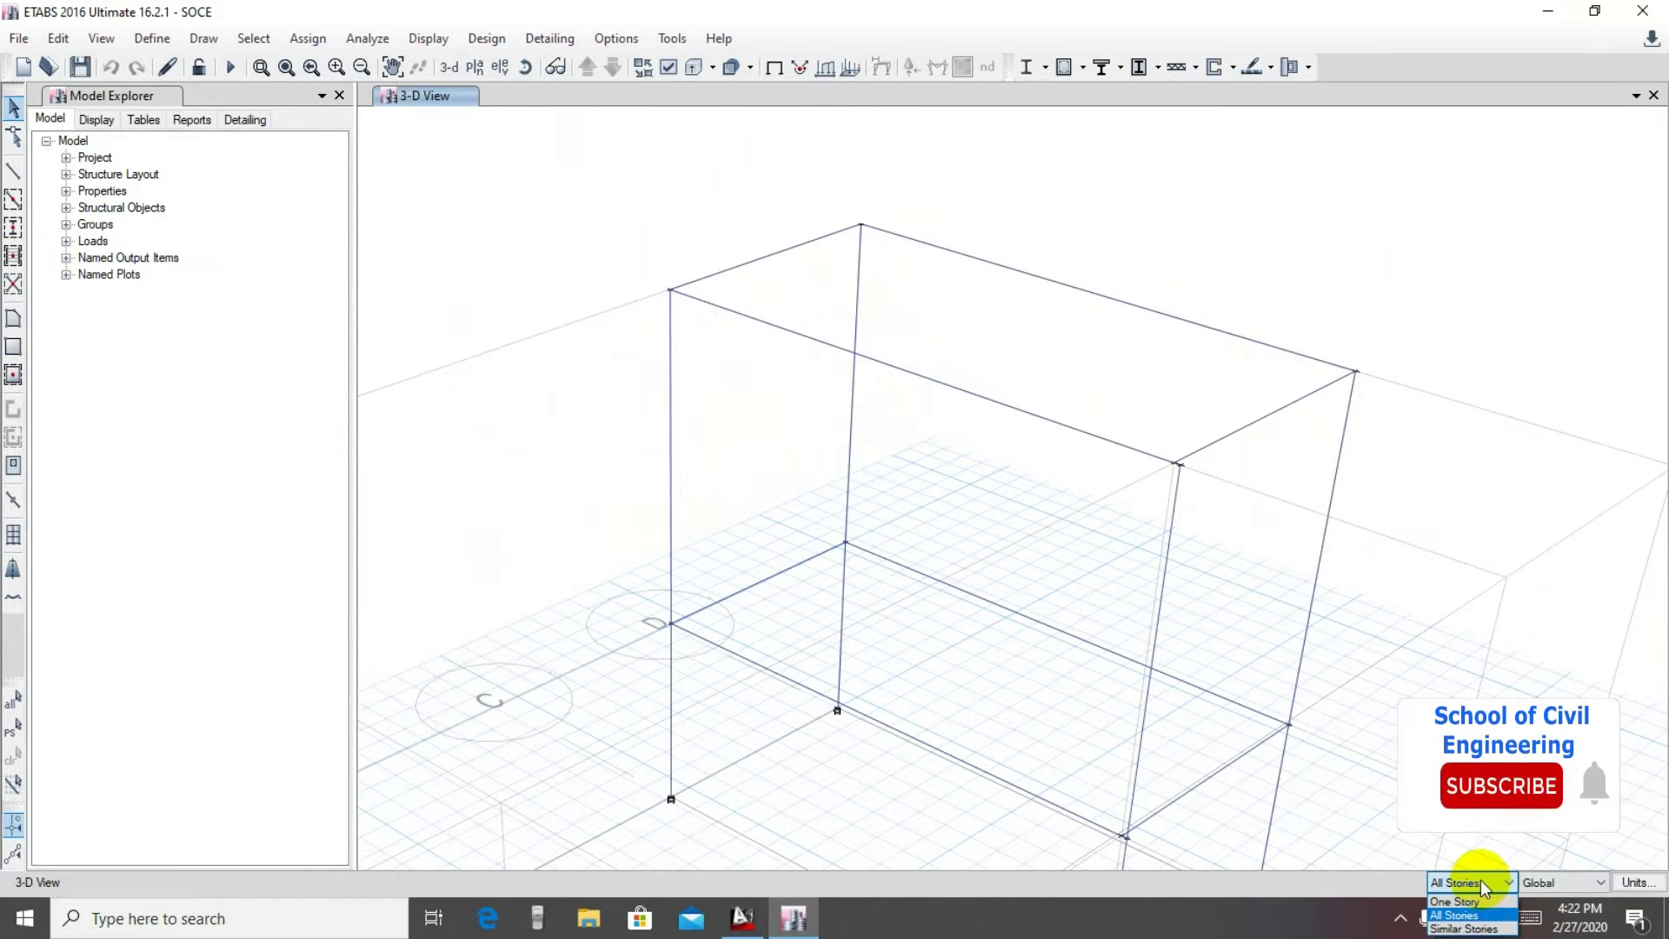
left_click(1453, 901)
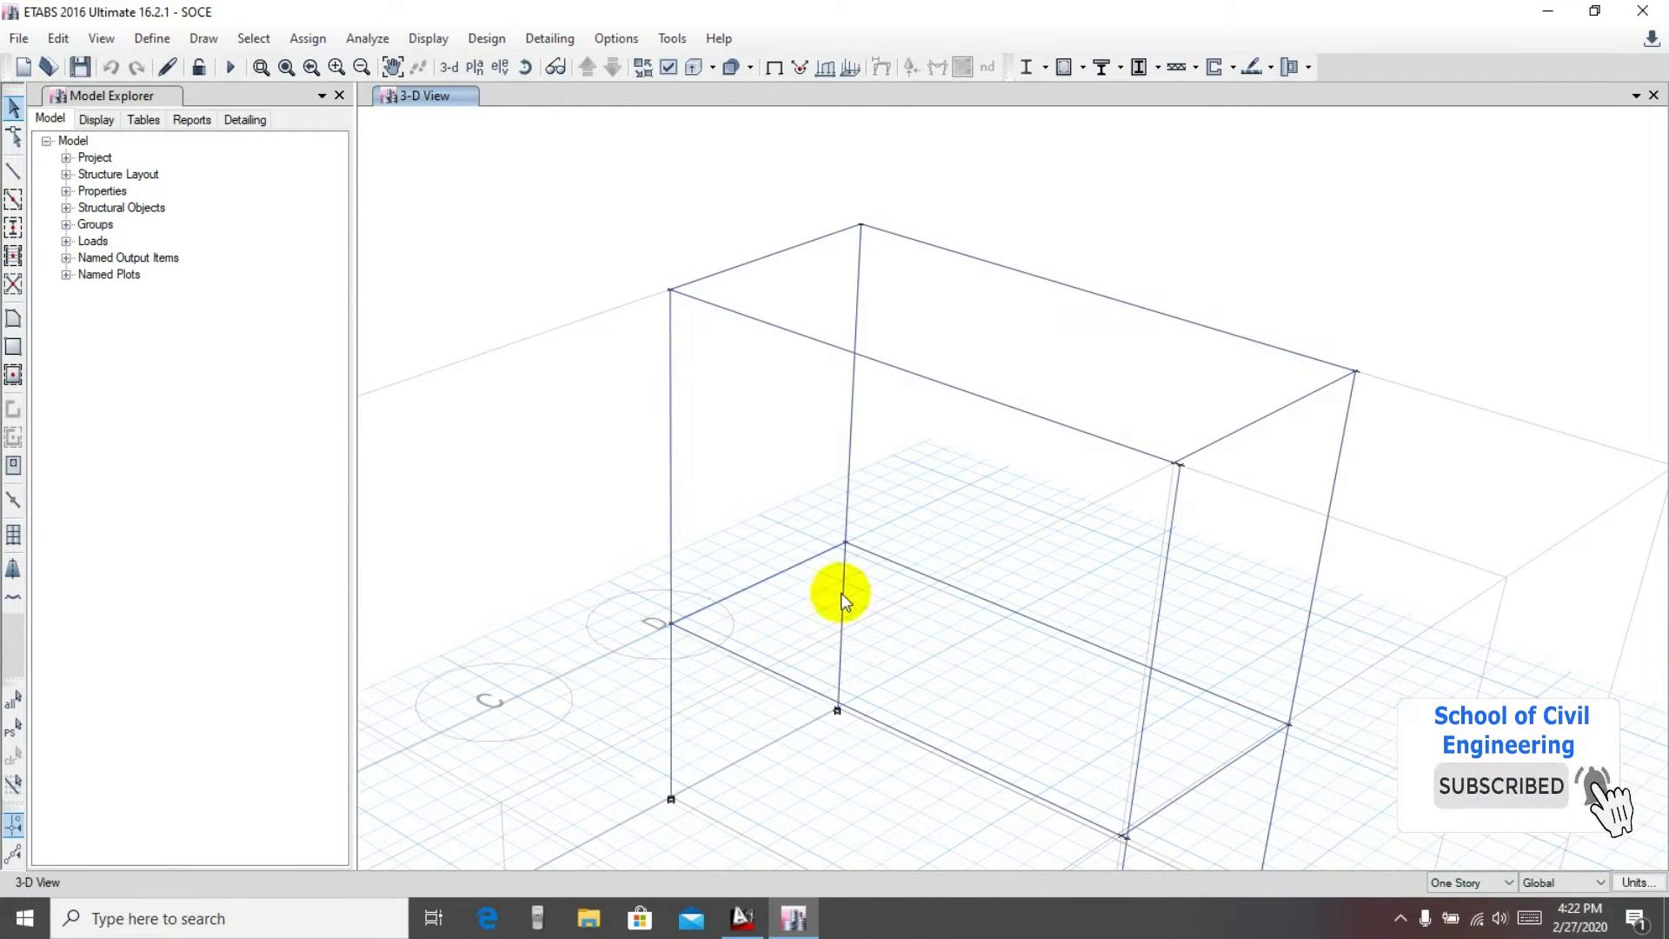
left_click(671, 422)
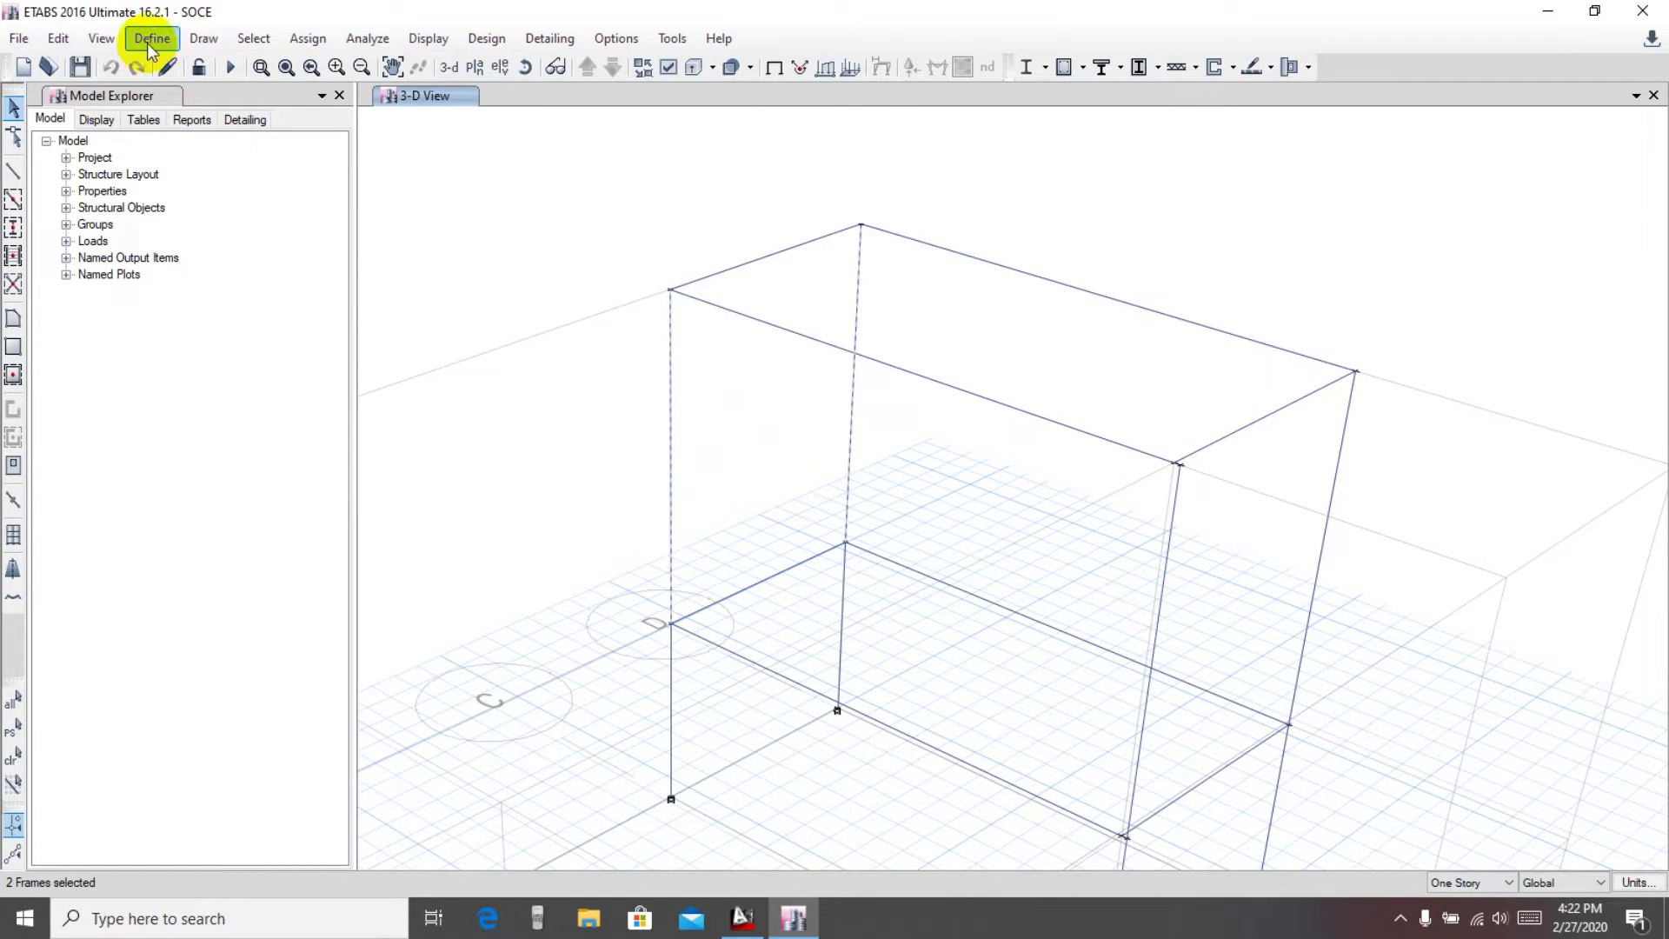
Step: Divide the two selected upper-story columns on grid line 1 into 2 frame objects each
left_click(200, 42)
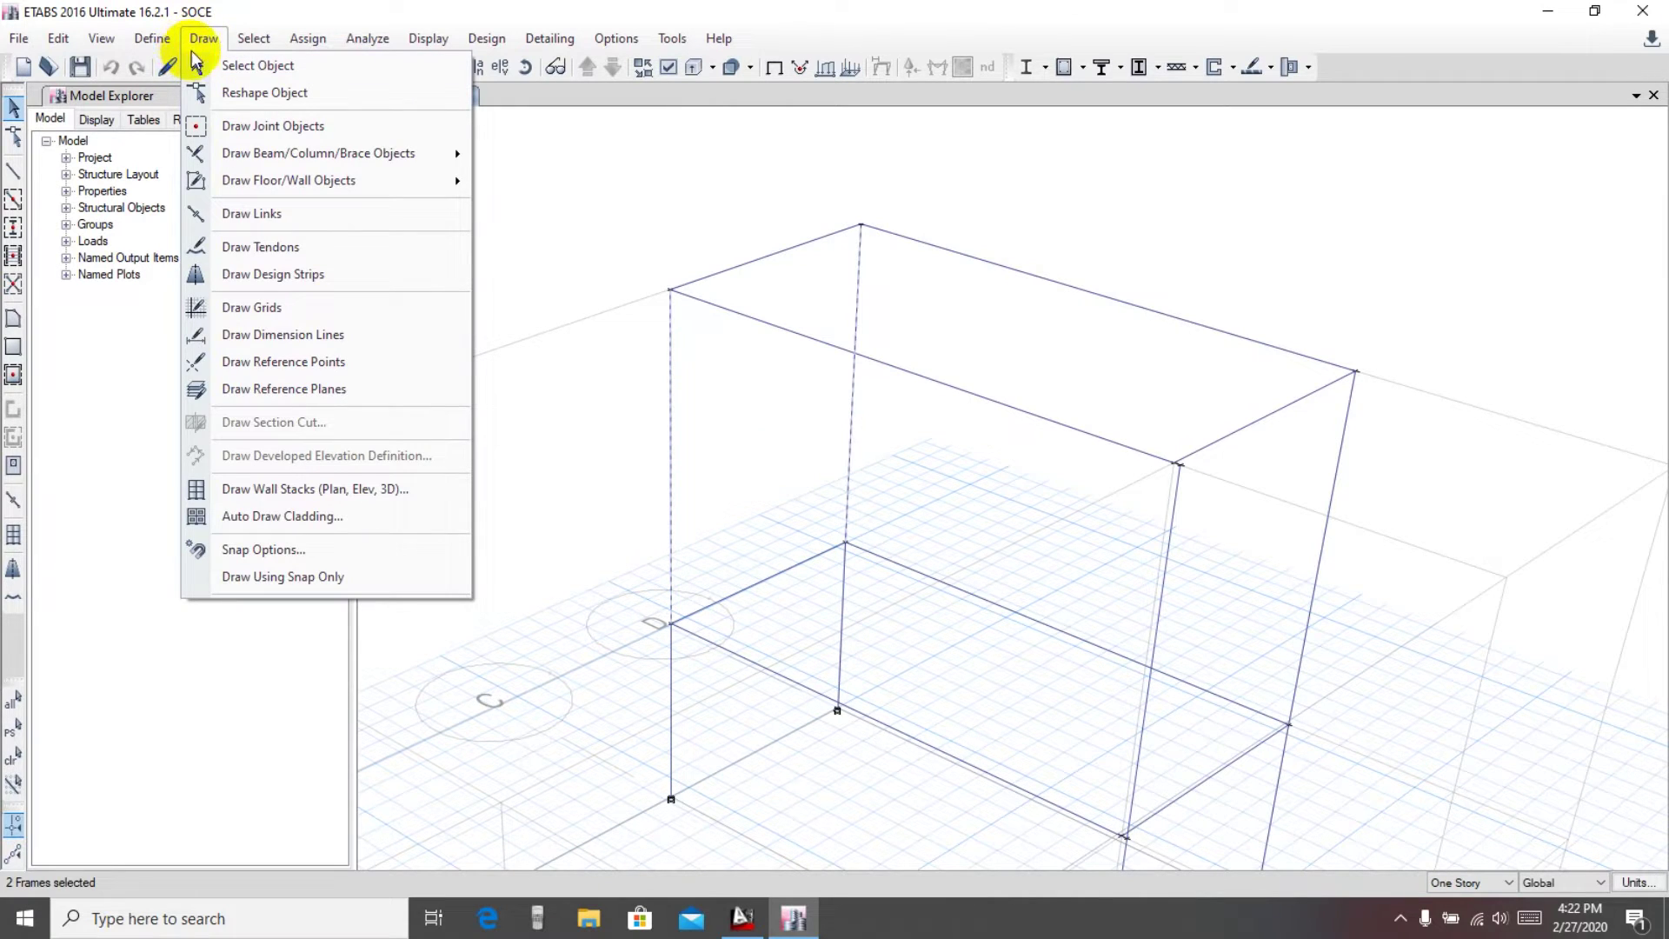
left_click(69, 13)
left_click(57, 38)
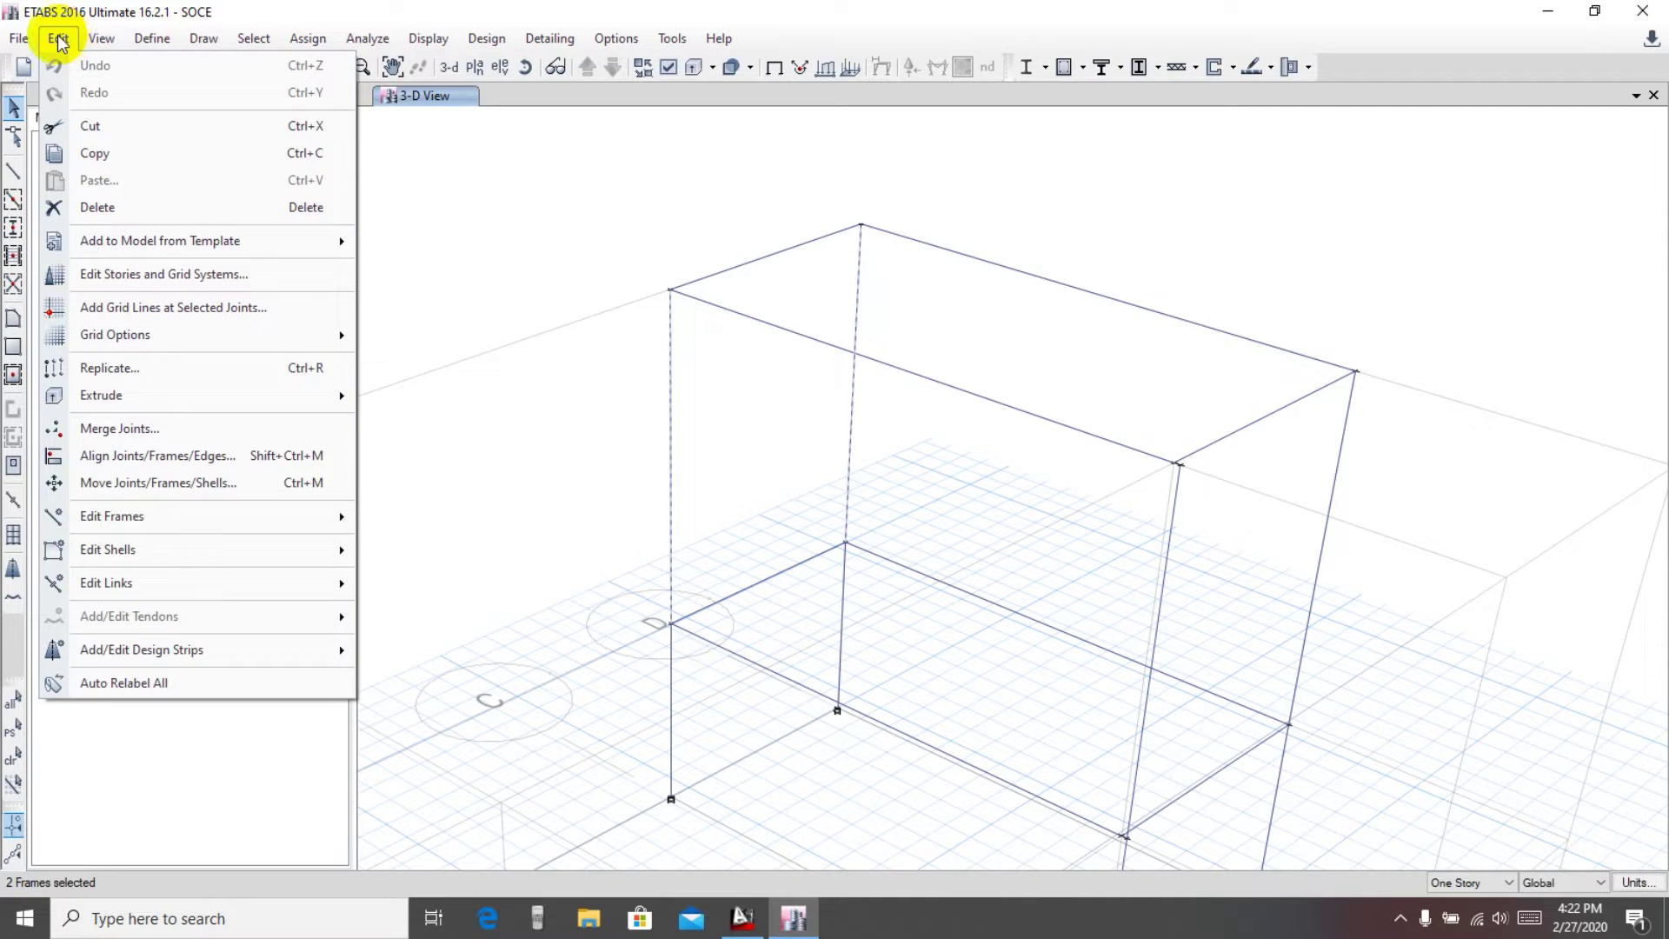
mouse_move(116, 528)
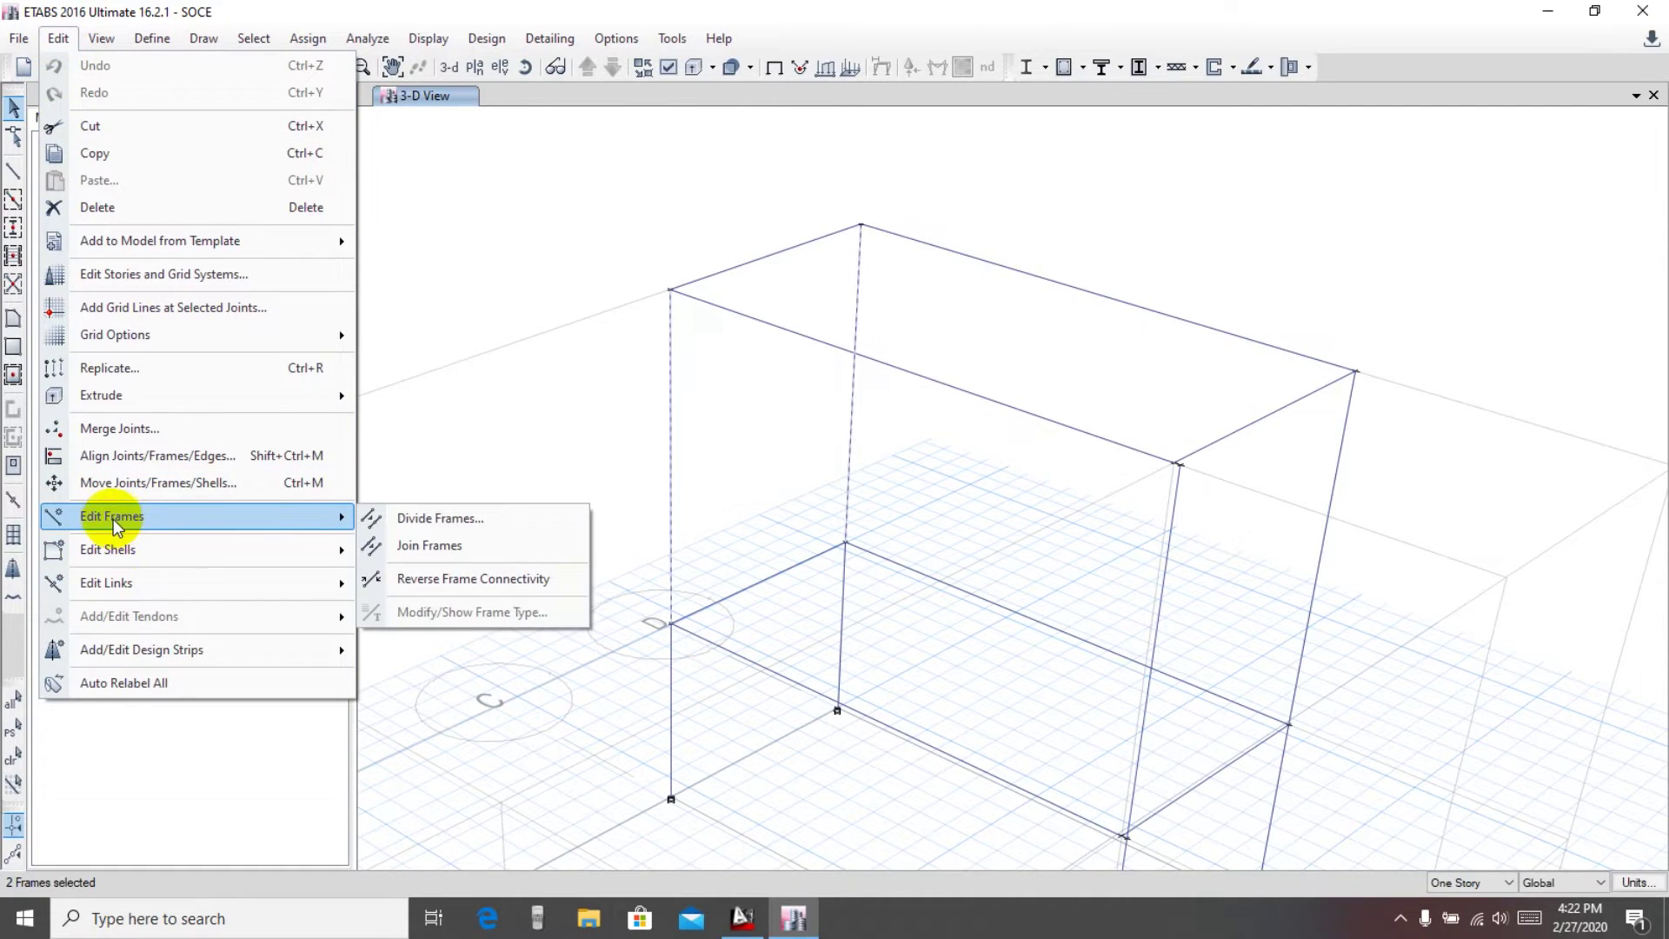
left_click(446, 519)
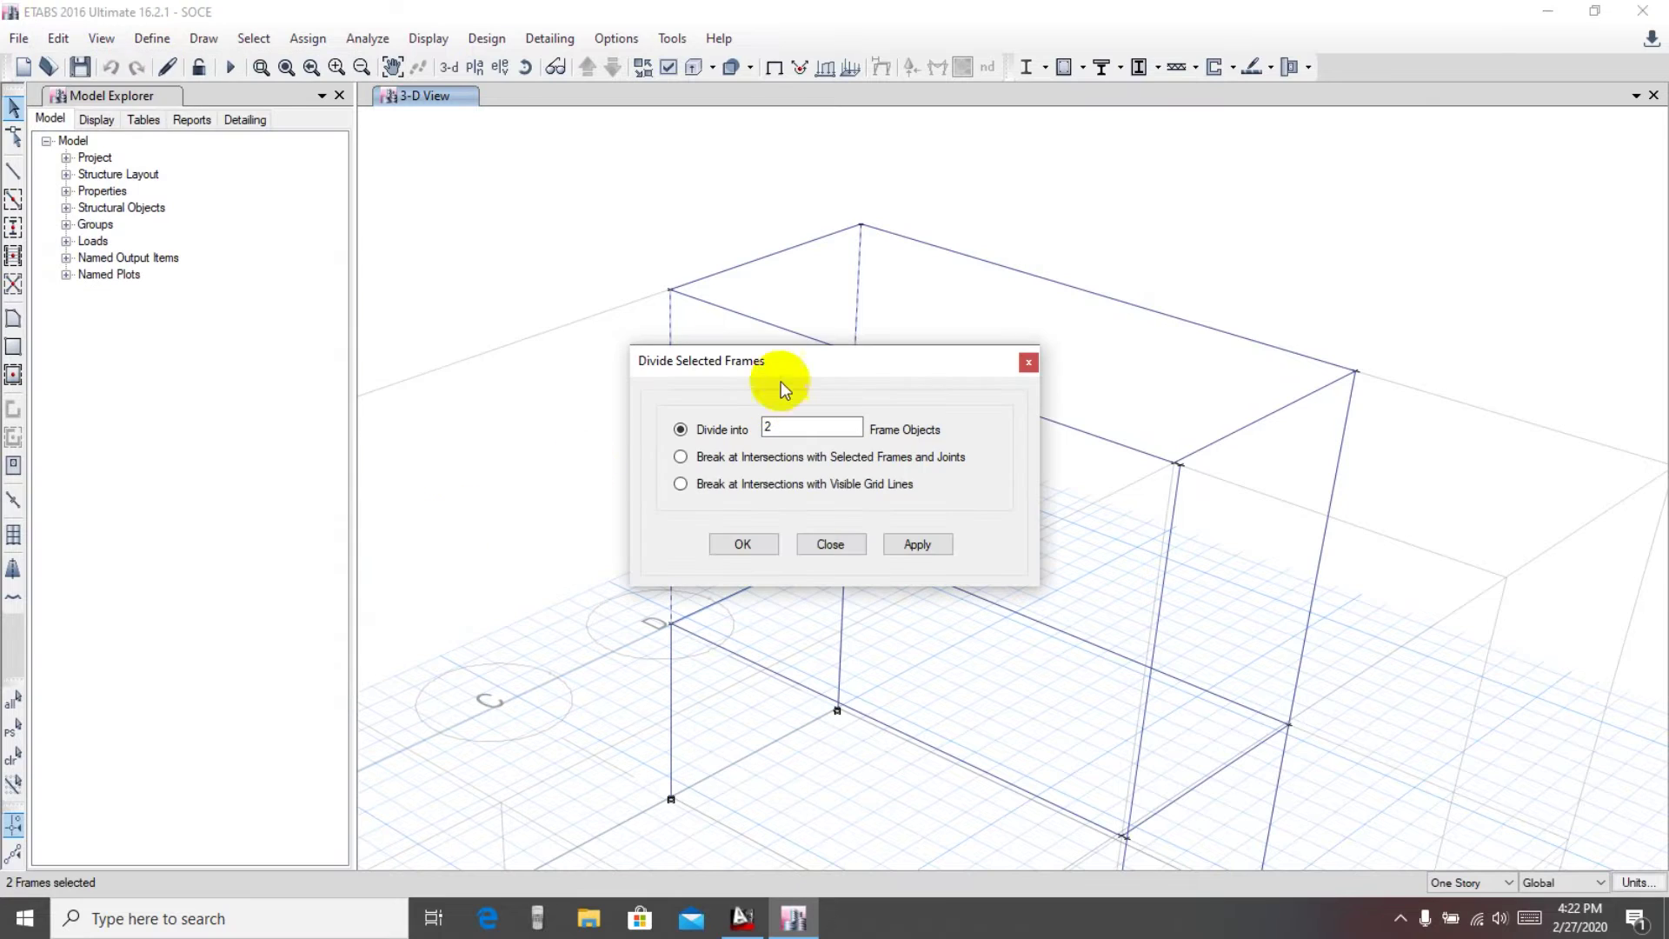
left_click_drag(803, 362, 304, 238)
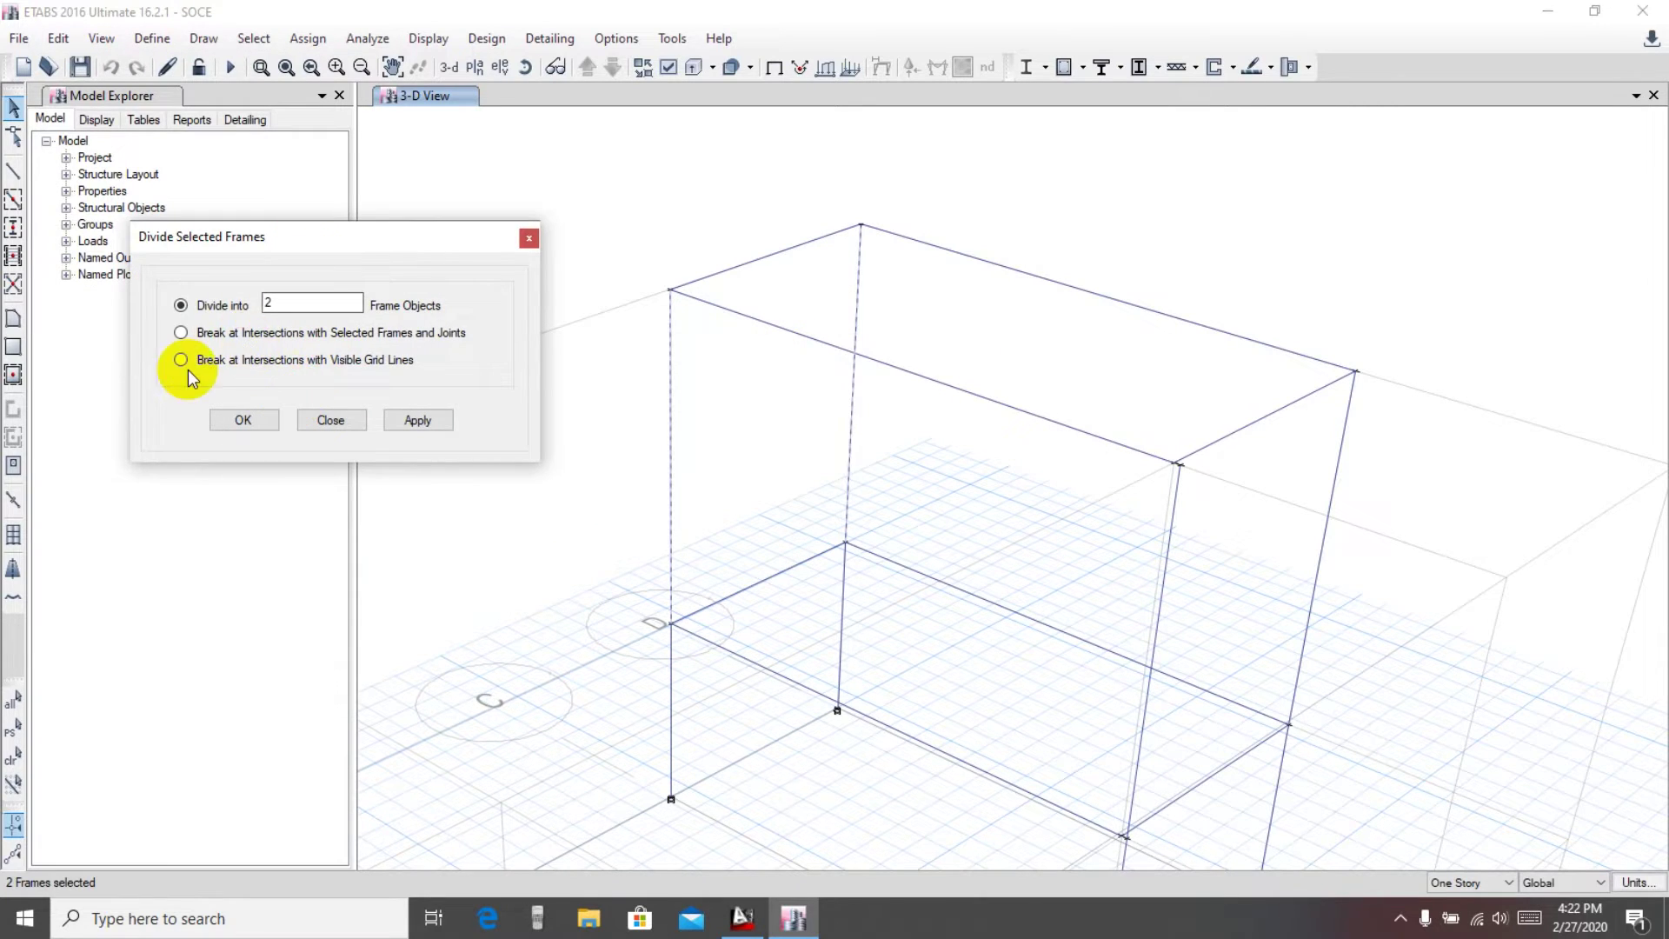
left_click_drag(319, 261, 373, 263)
double_click(334, 300)
type("4")
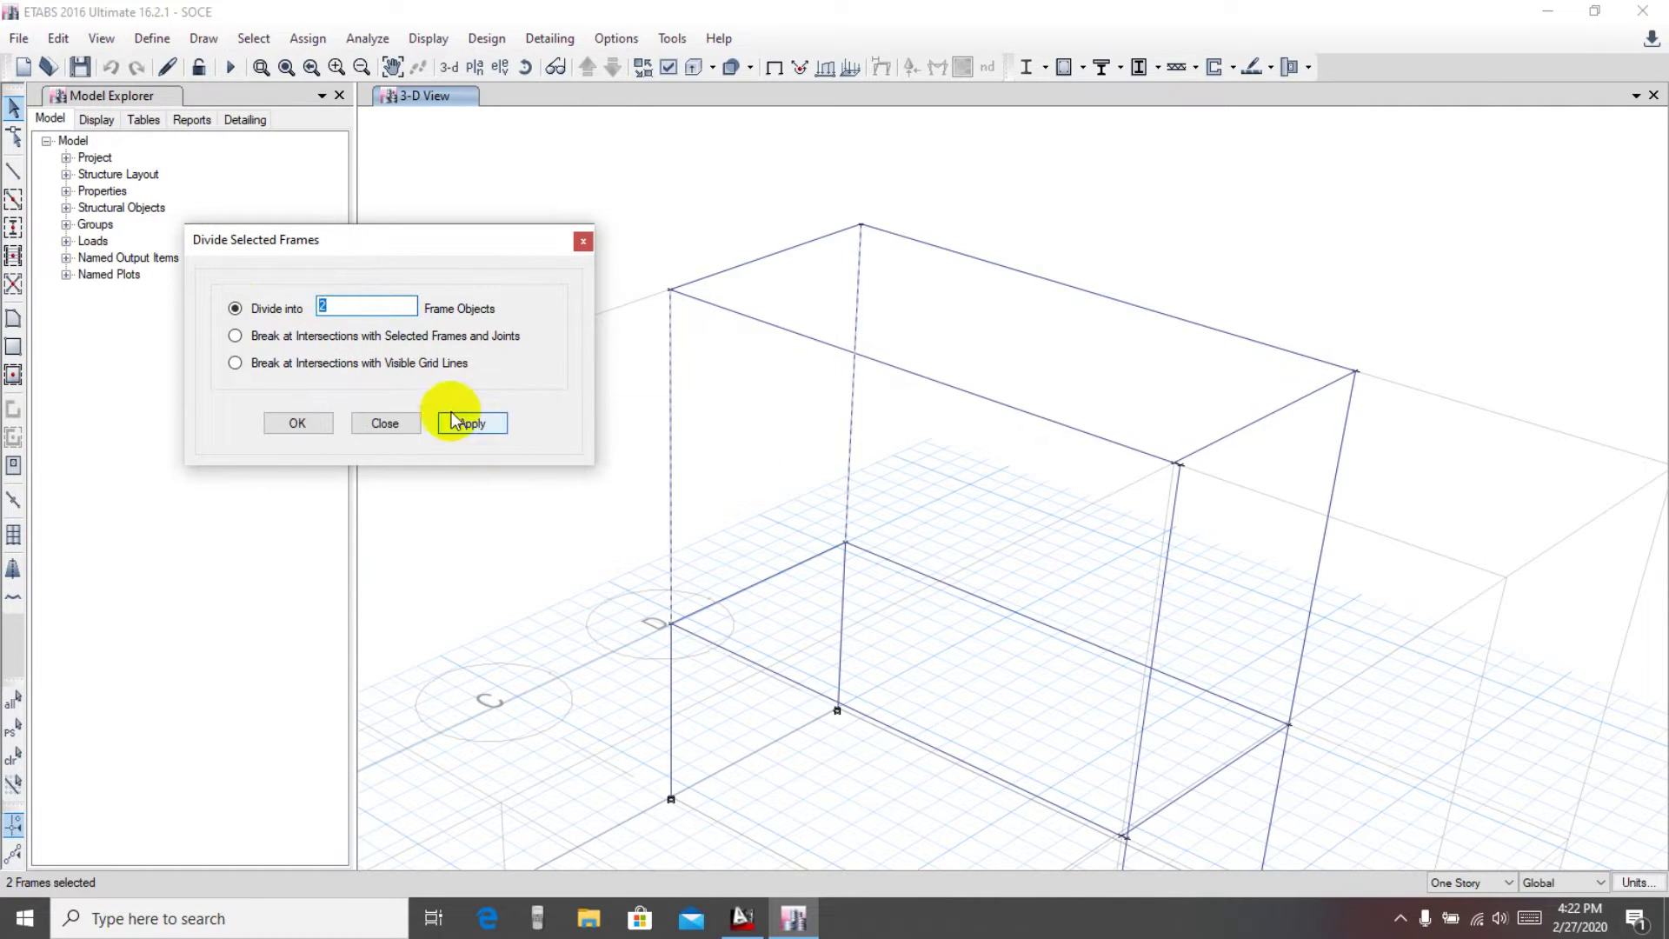
left_click(470, 426)
left_click(304, 422)
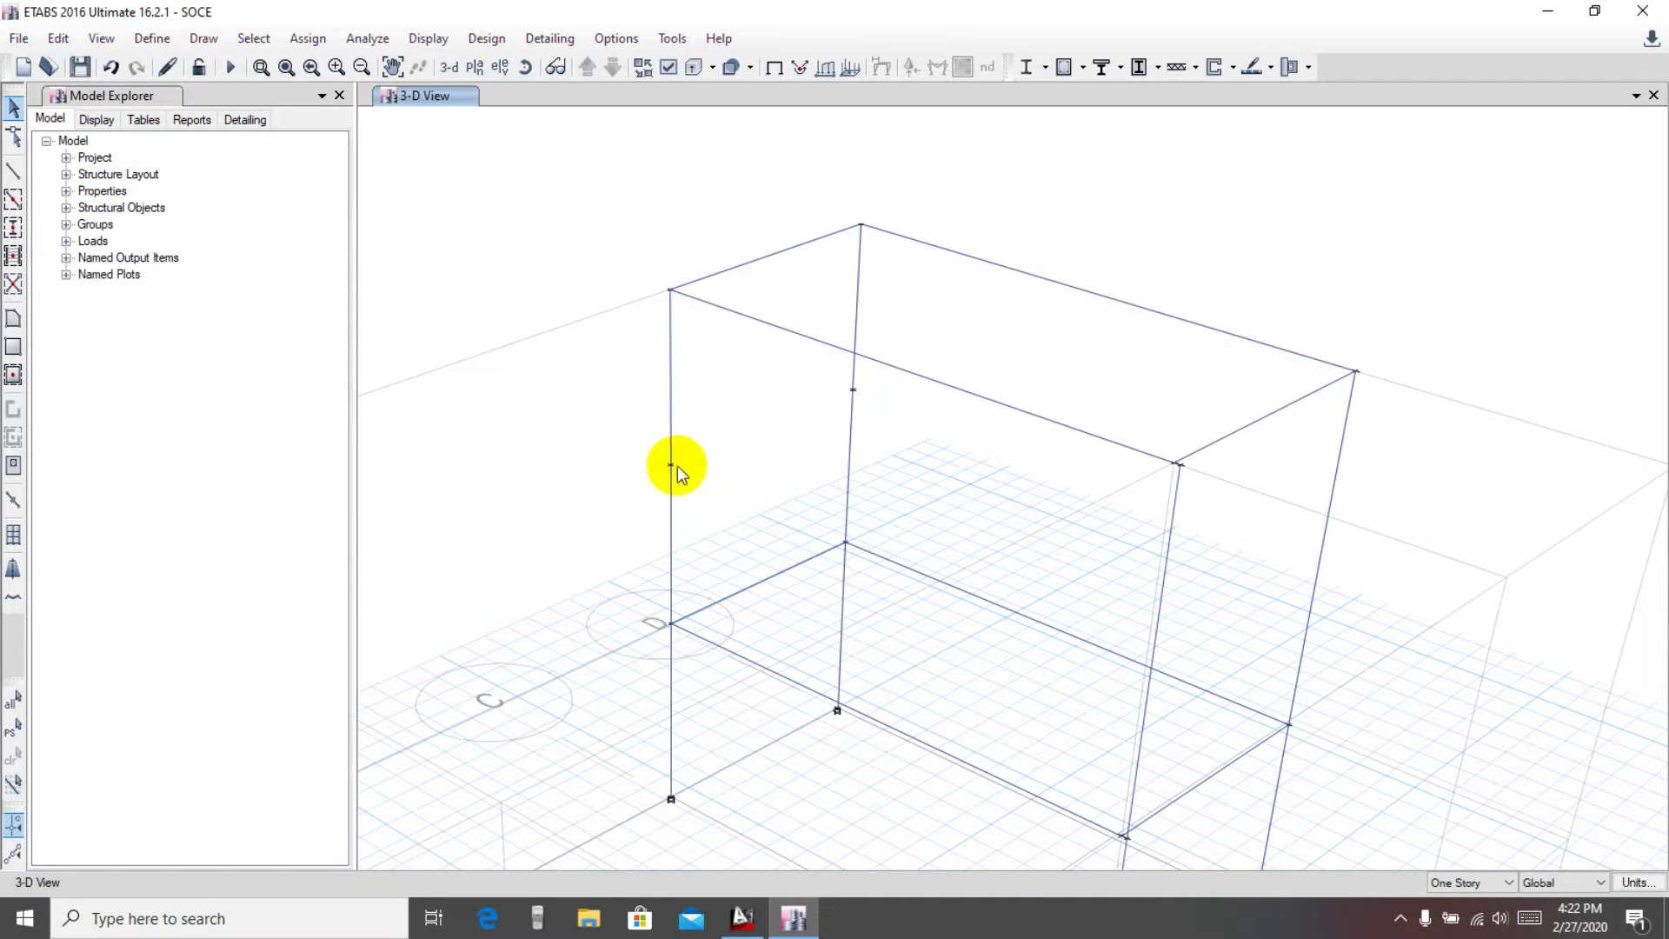
Step: Check the stair landing in the AutoCAD floor plan, return to ETABS, and draw a Beam 10x18 between the divided columns' mid-height joints
left_click(745, 918)
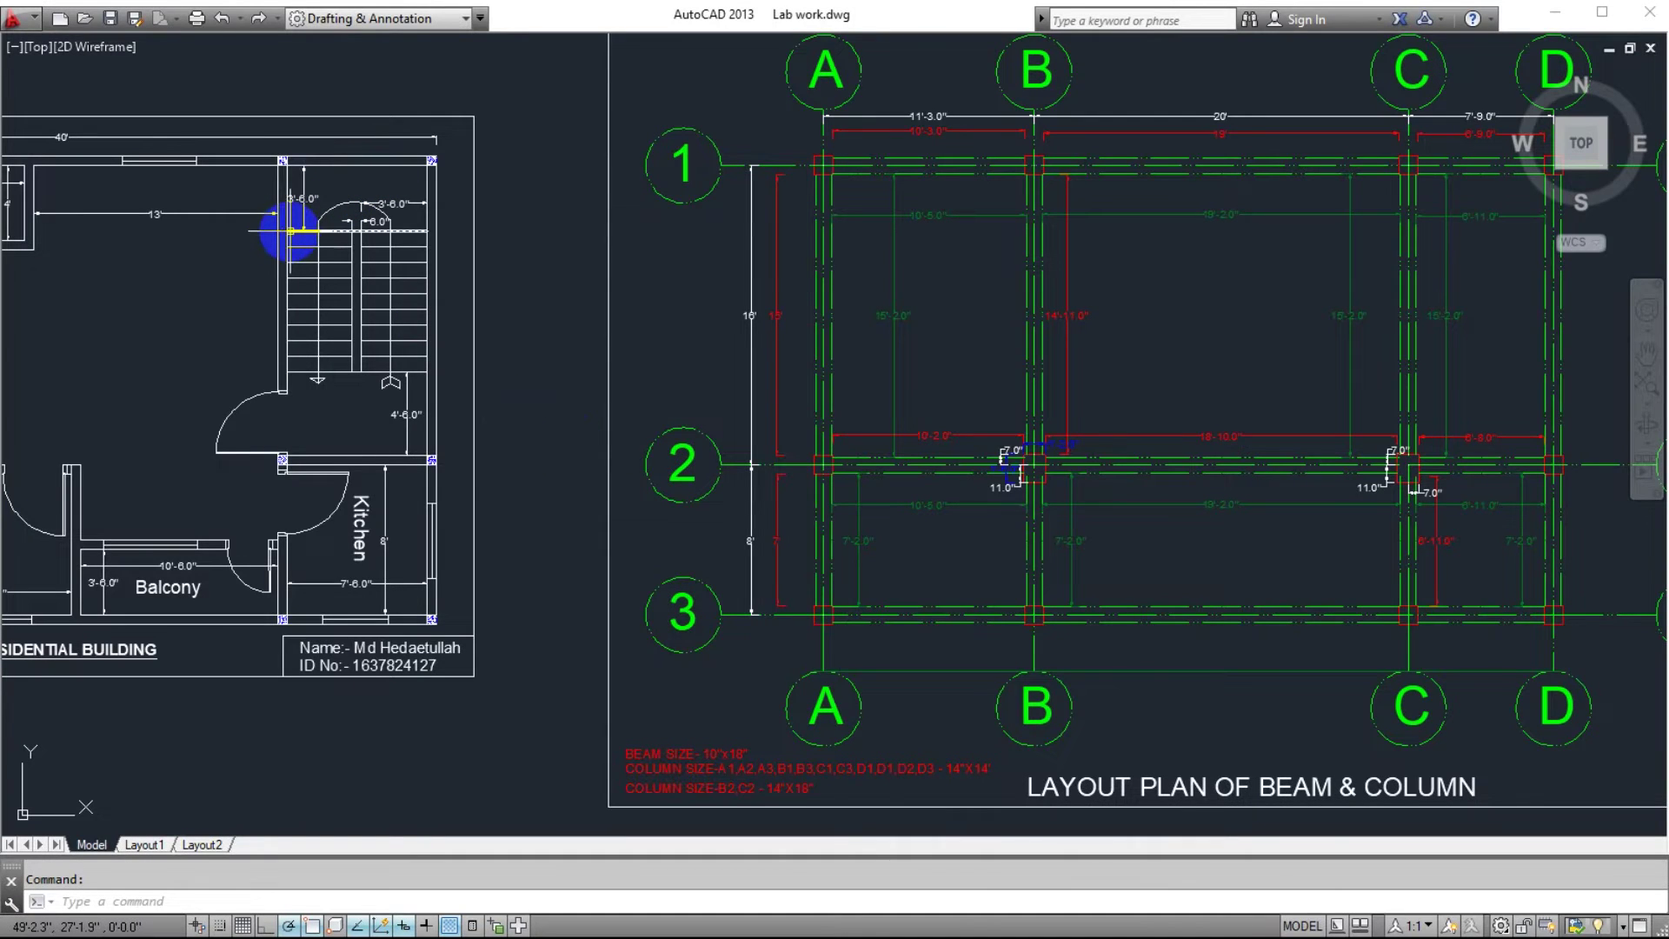
scroll(420, 231, "up", 3)
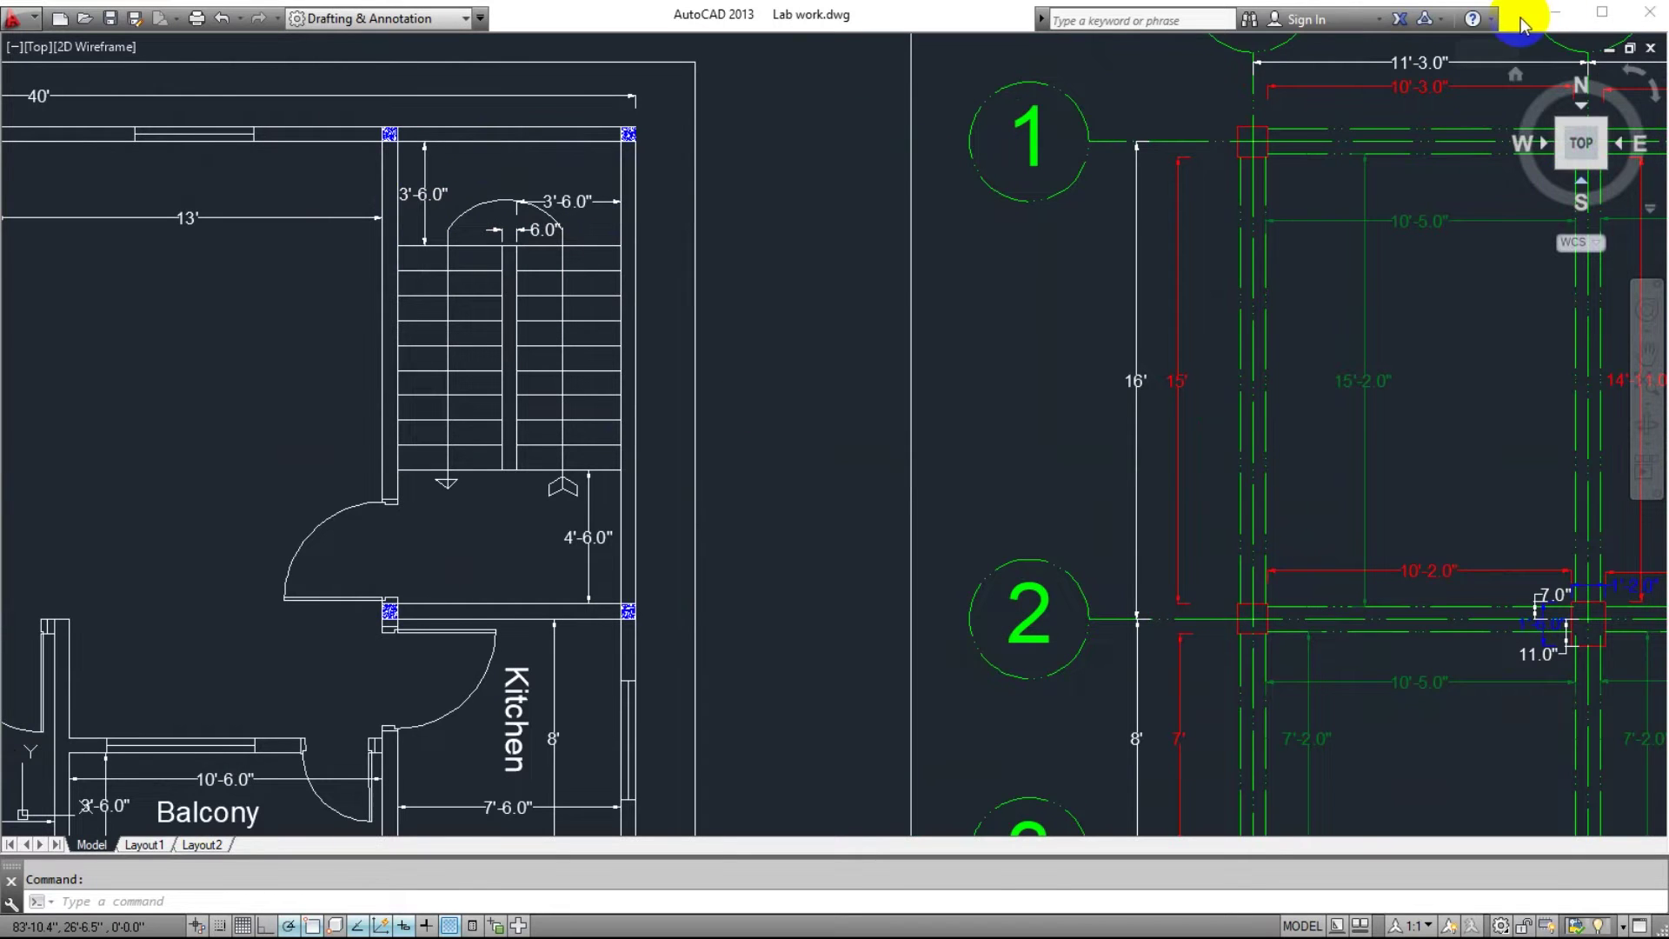
left_click(1557, 13)
mouse_move(901, 466)
middle_mouse_down("shift")
mouse_move(942, 477)
mouse_move(881, 469)
middle_mouse_up("shift")
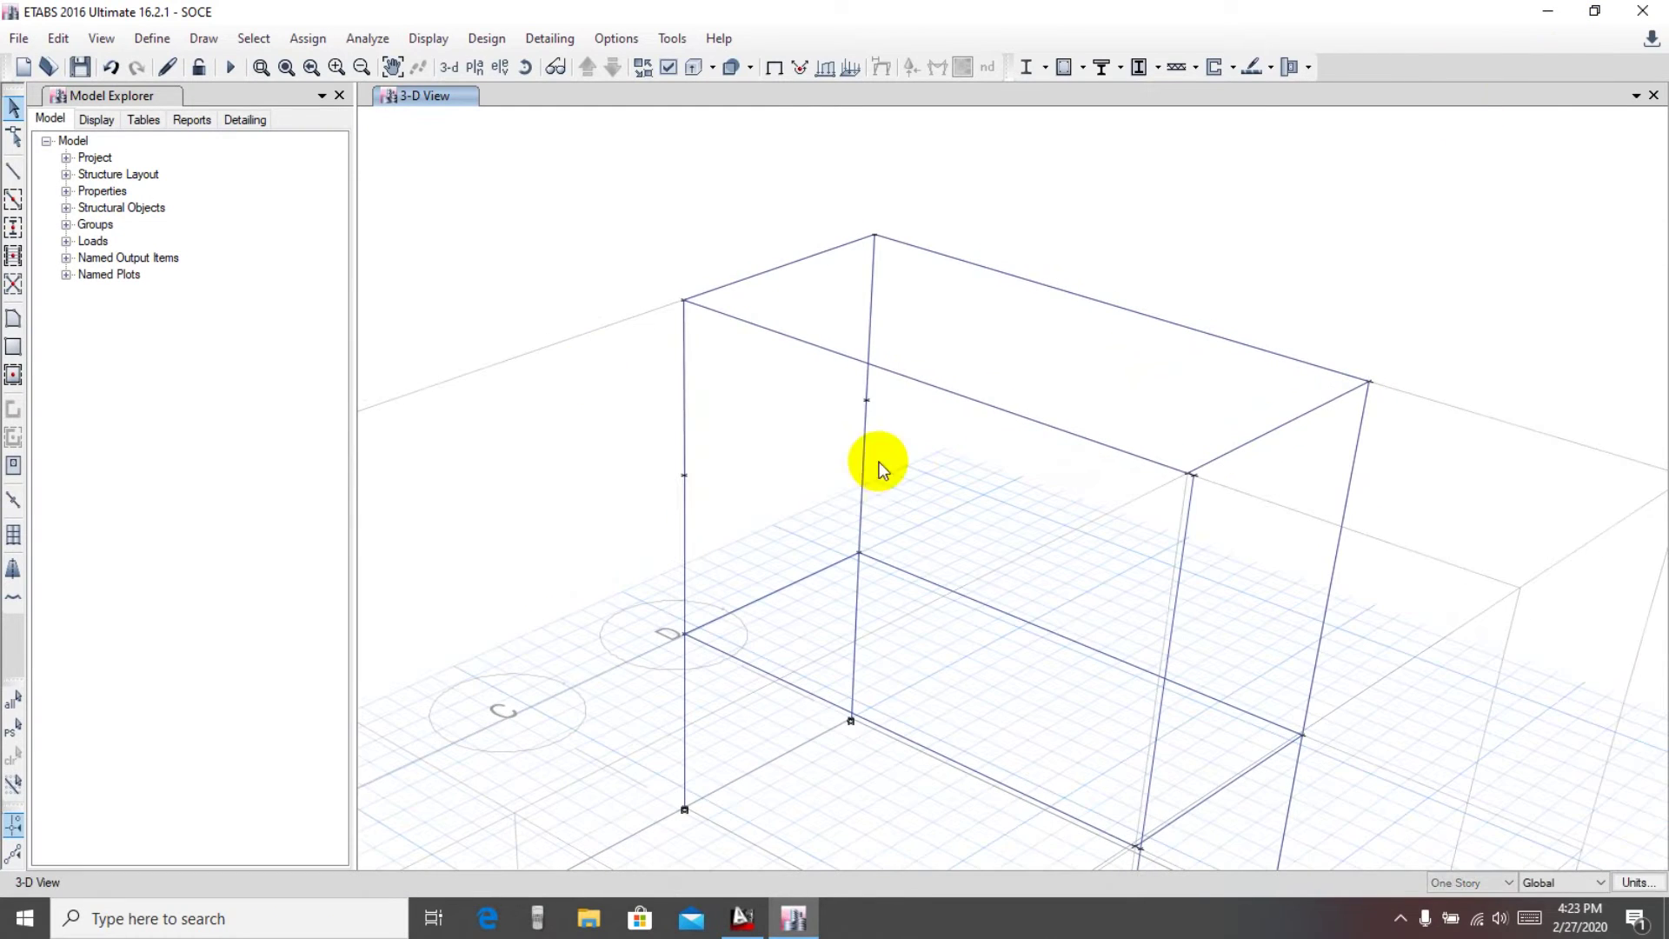
left_click(15, 173)
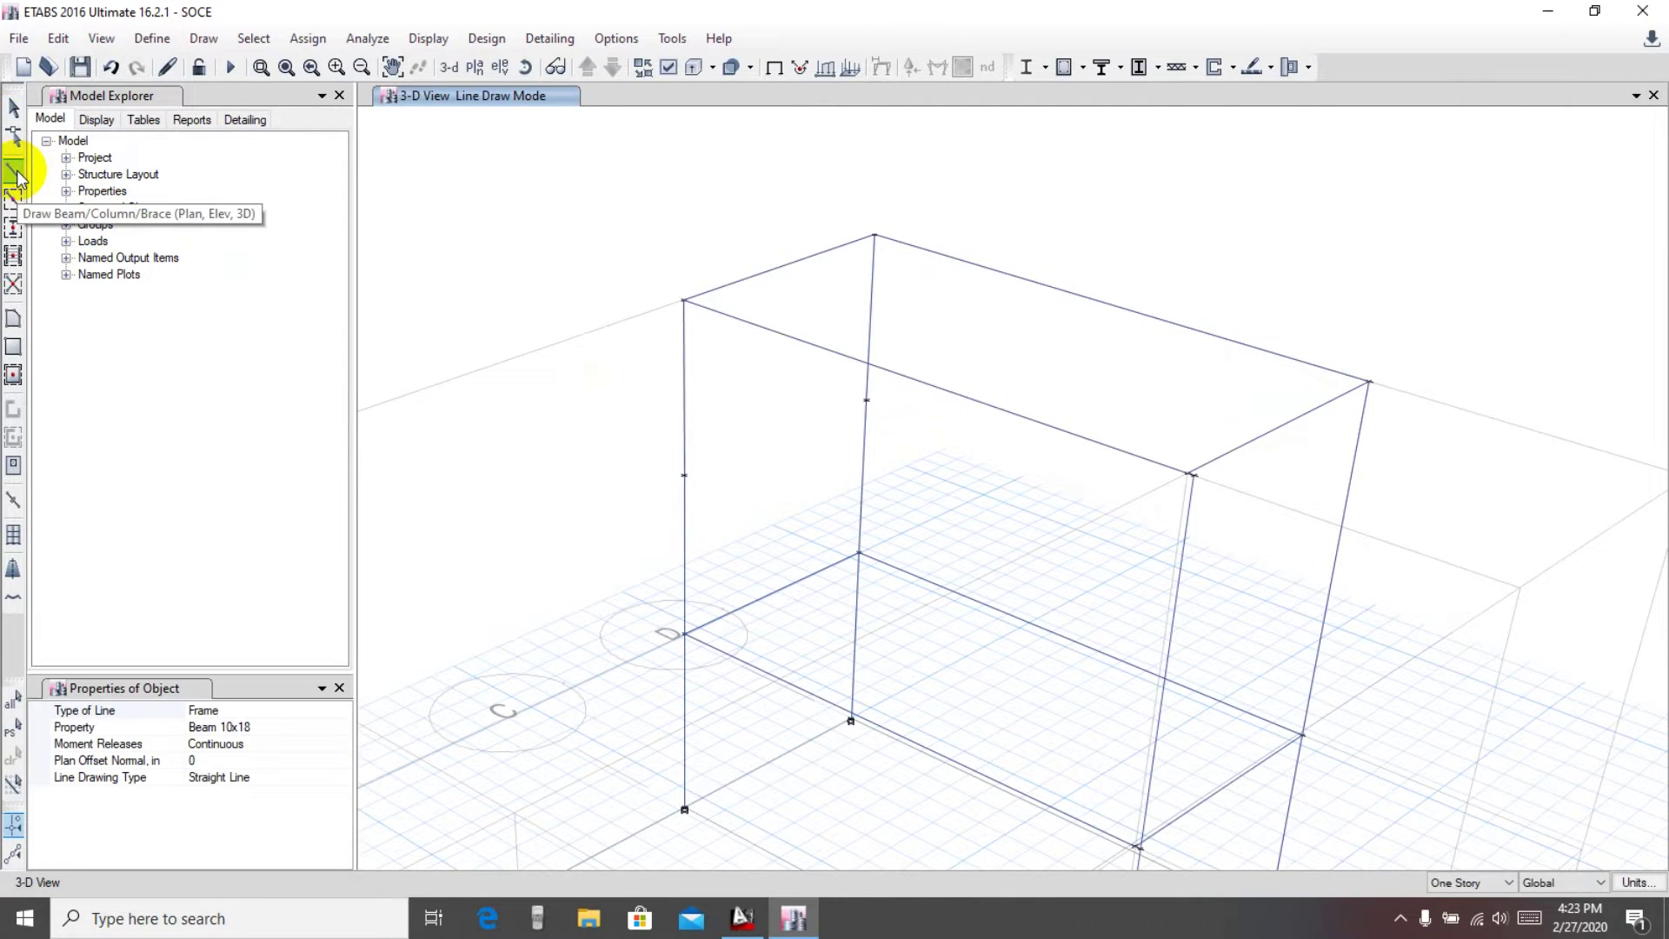
left_click(279, 727)
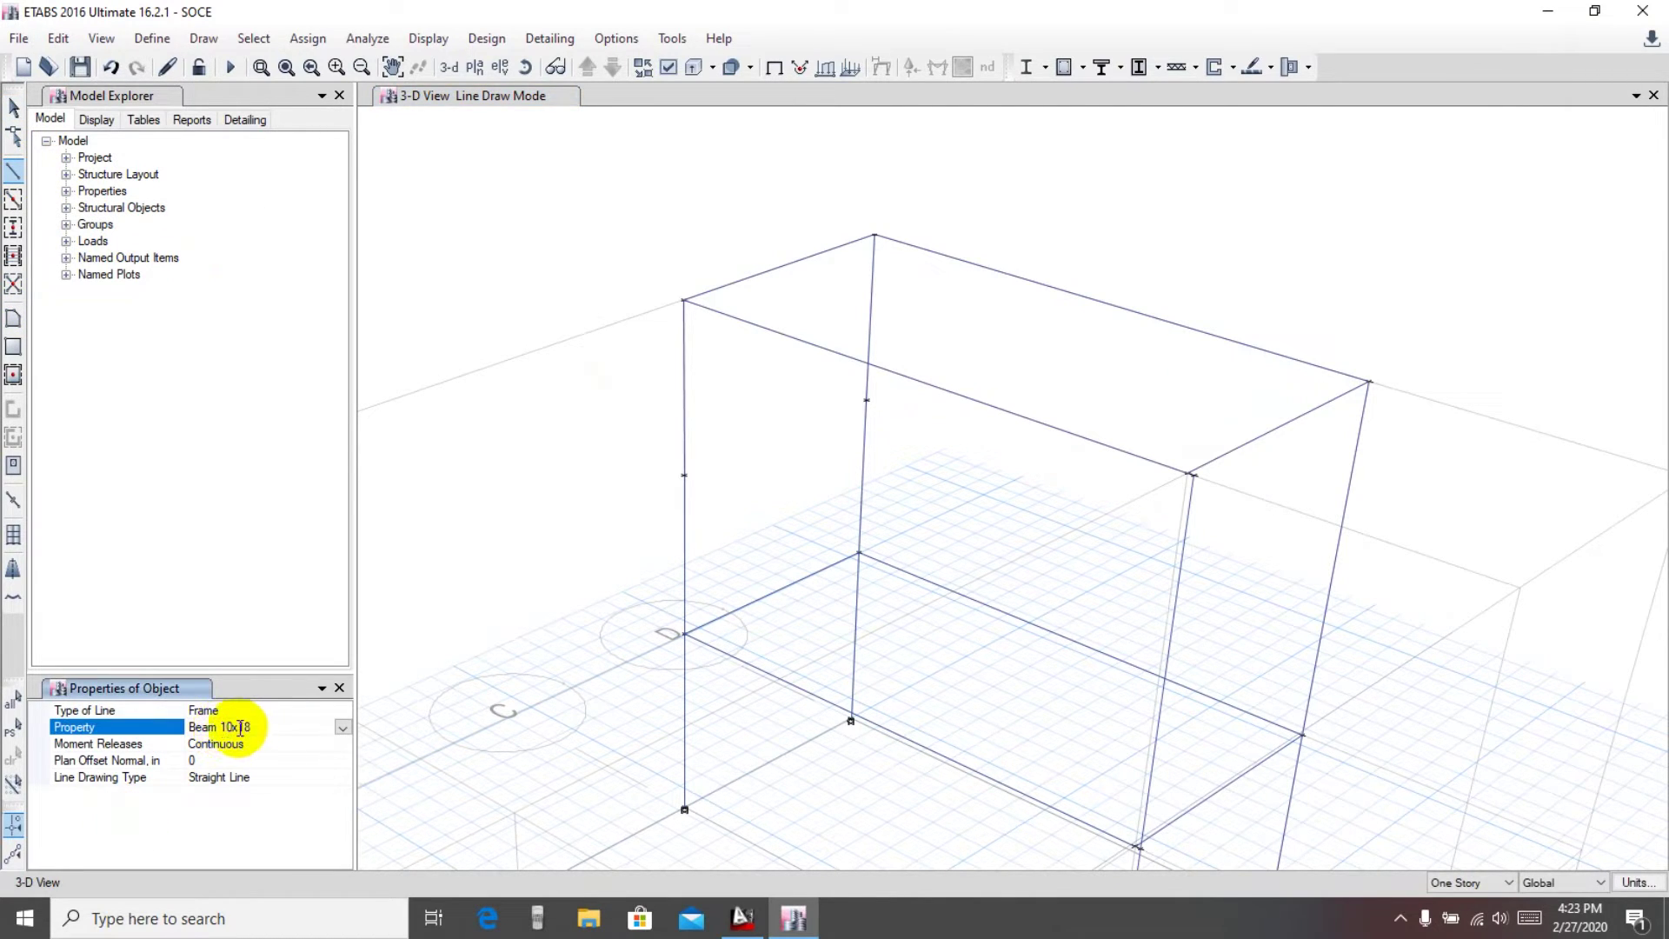
left_click(684, 476)
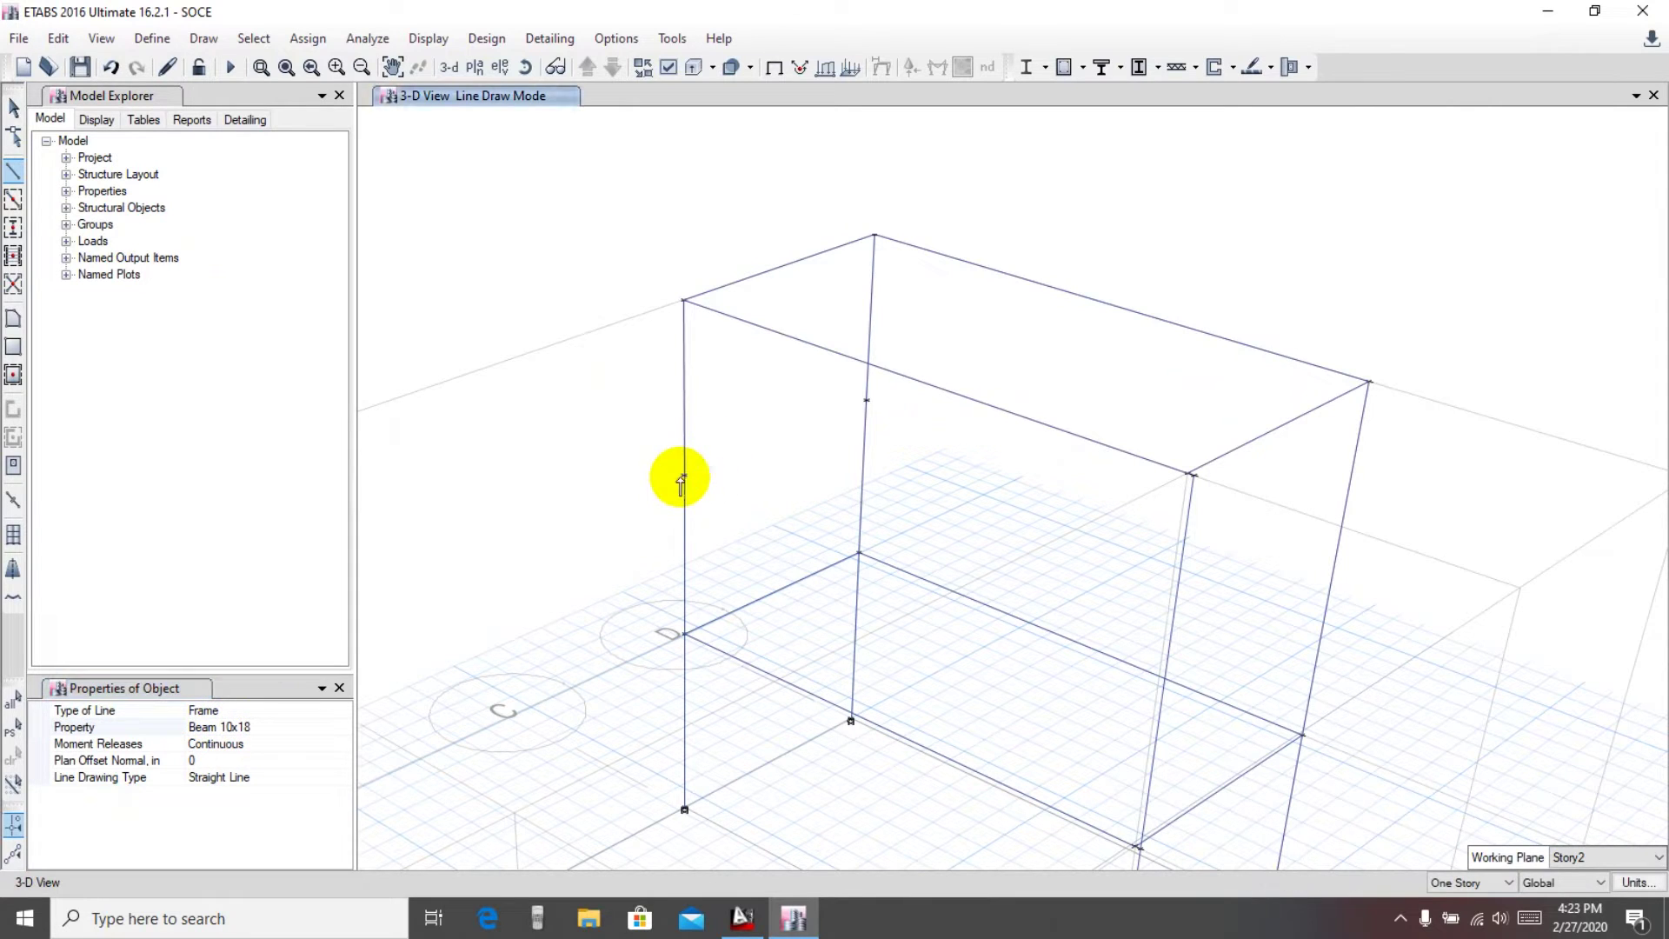
left_click(866, 402)
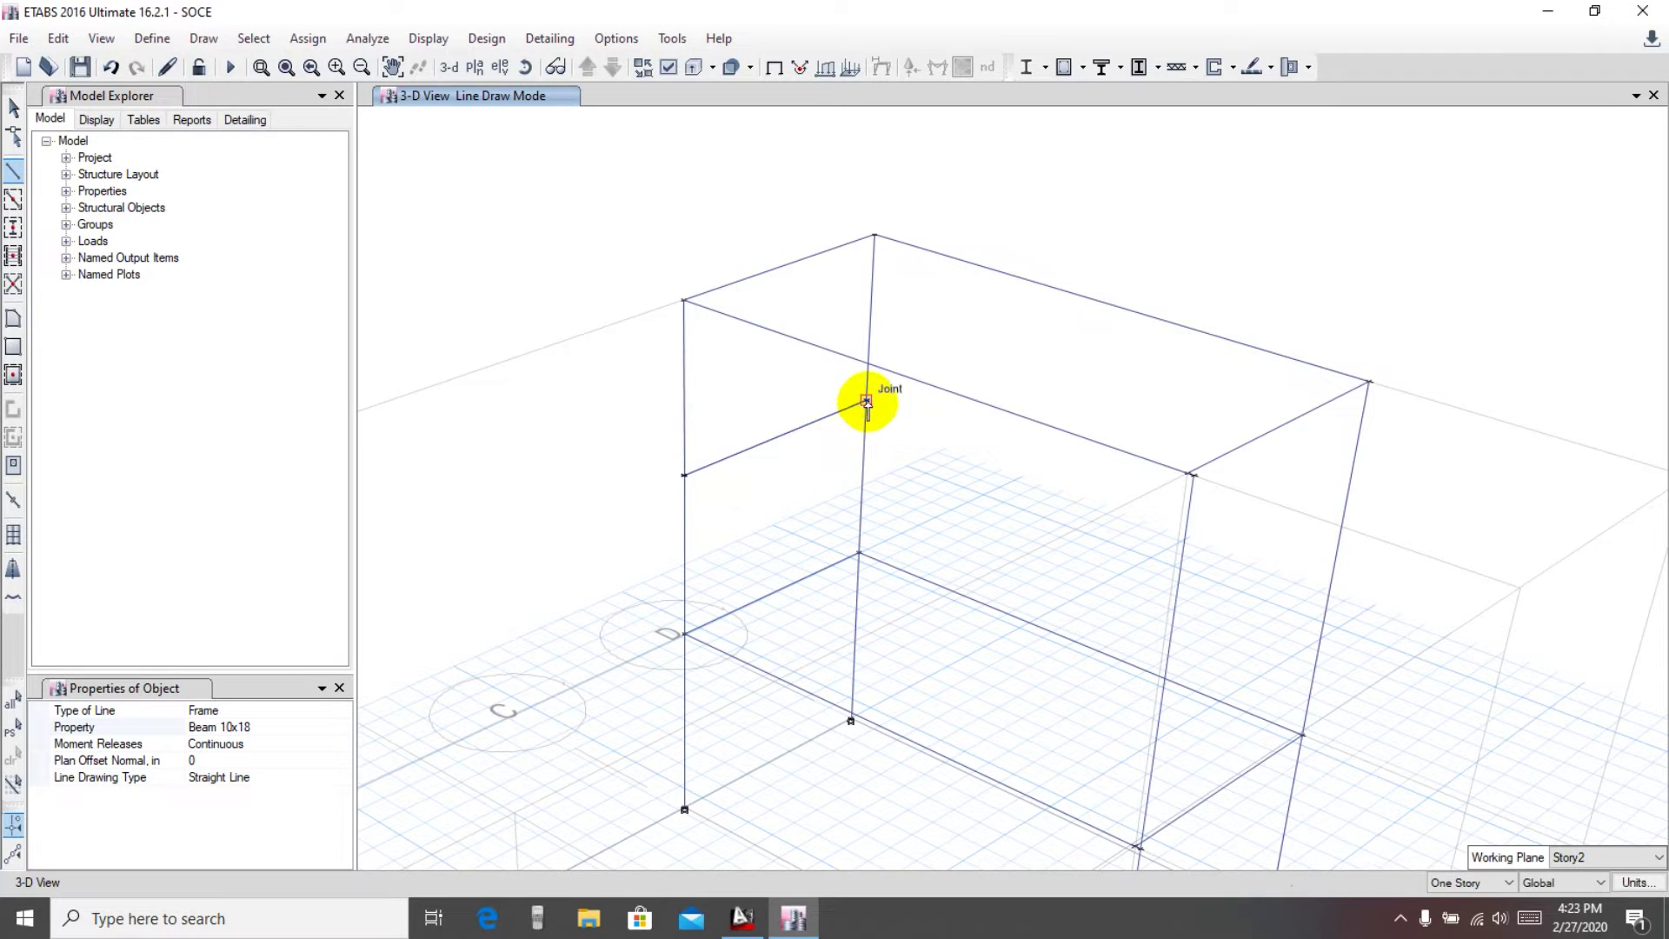
left_click(14, 106)
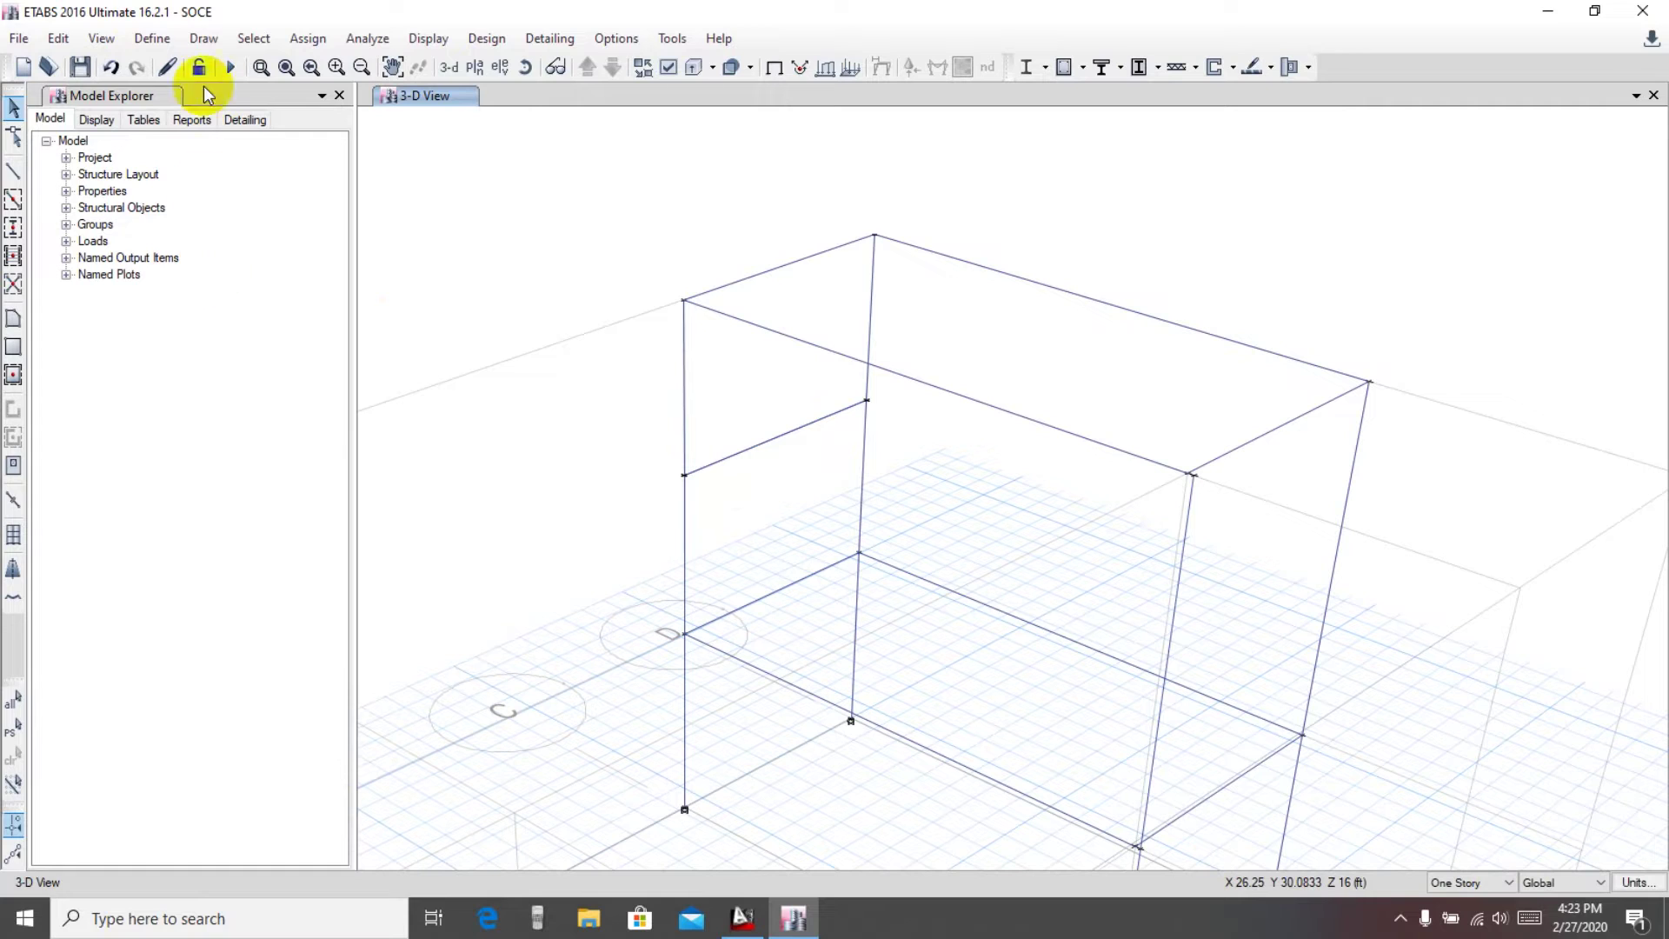
Step: Start drawing joint objects in ETABS and check the landing depth from grid line 1 in the AutoCAD floor plan
left_click(205, 40)
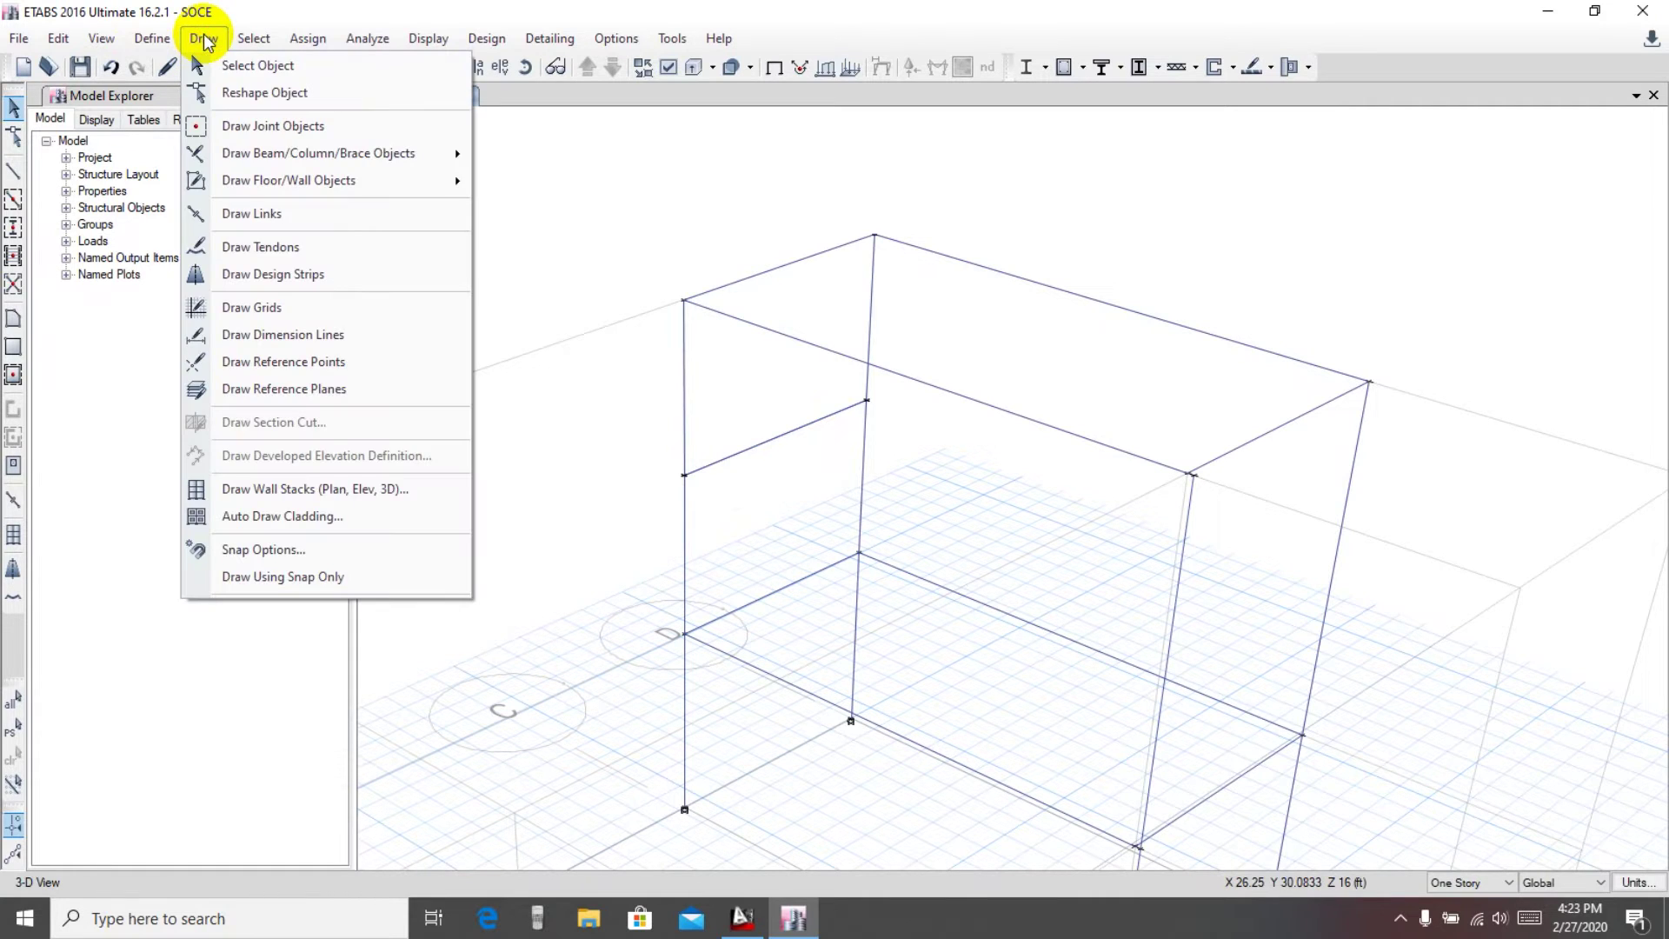
left_click(266, 129)
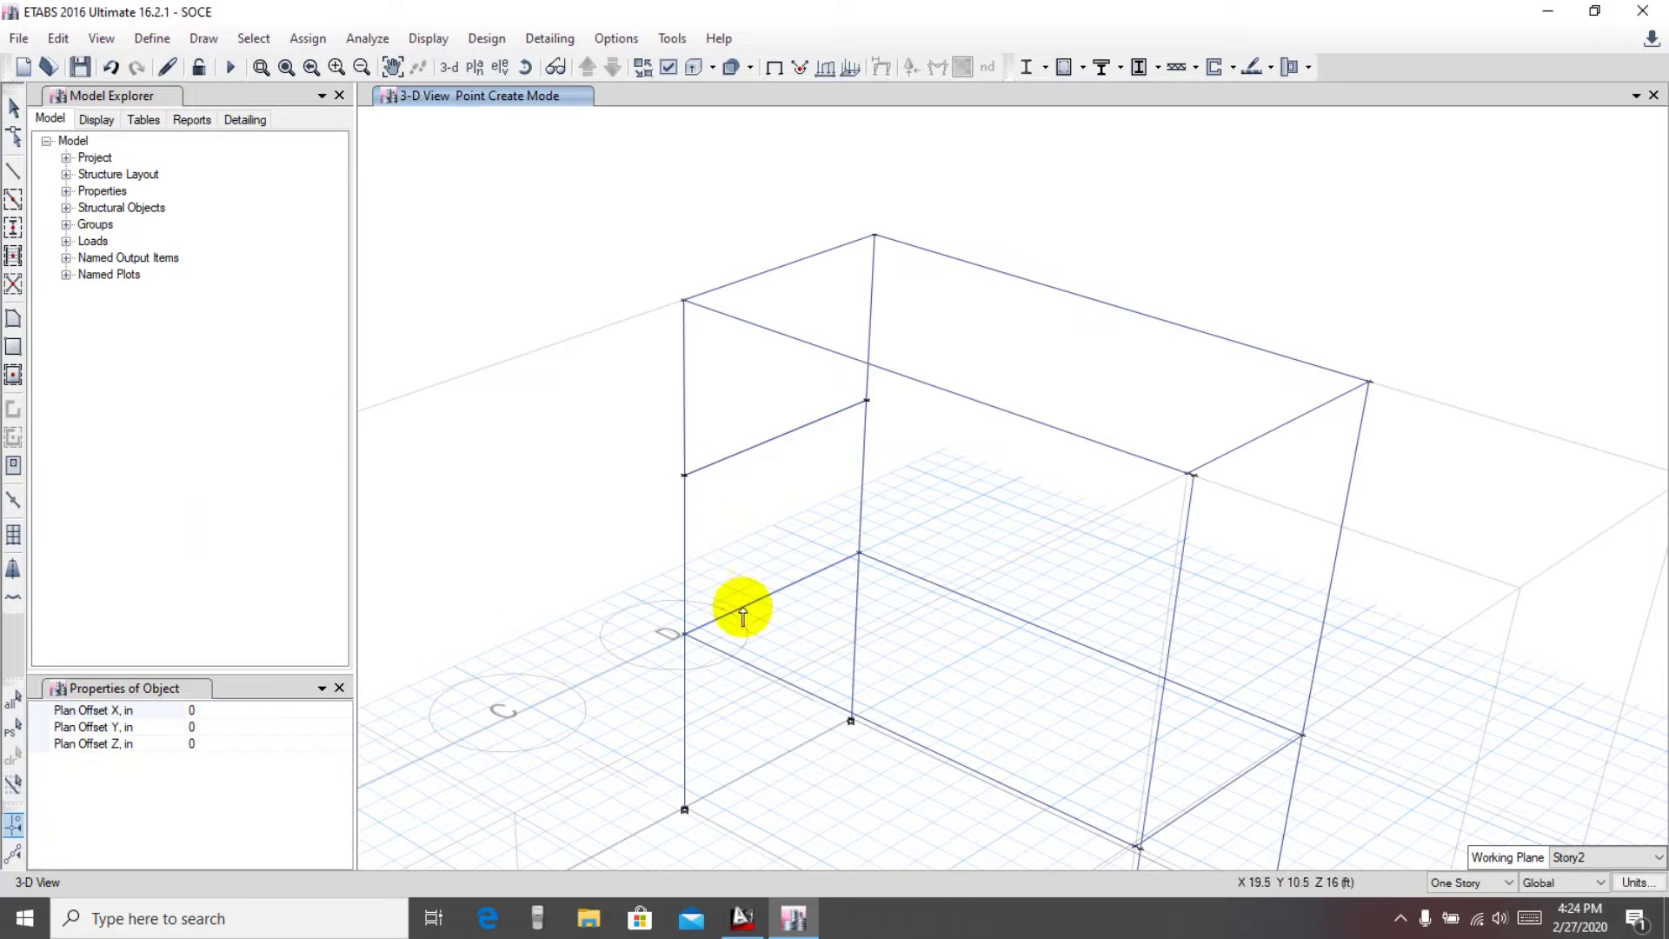
scroll(694, 628, "down", 5)
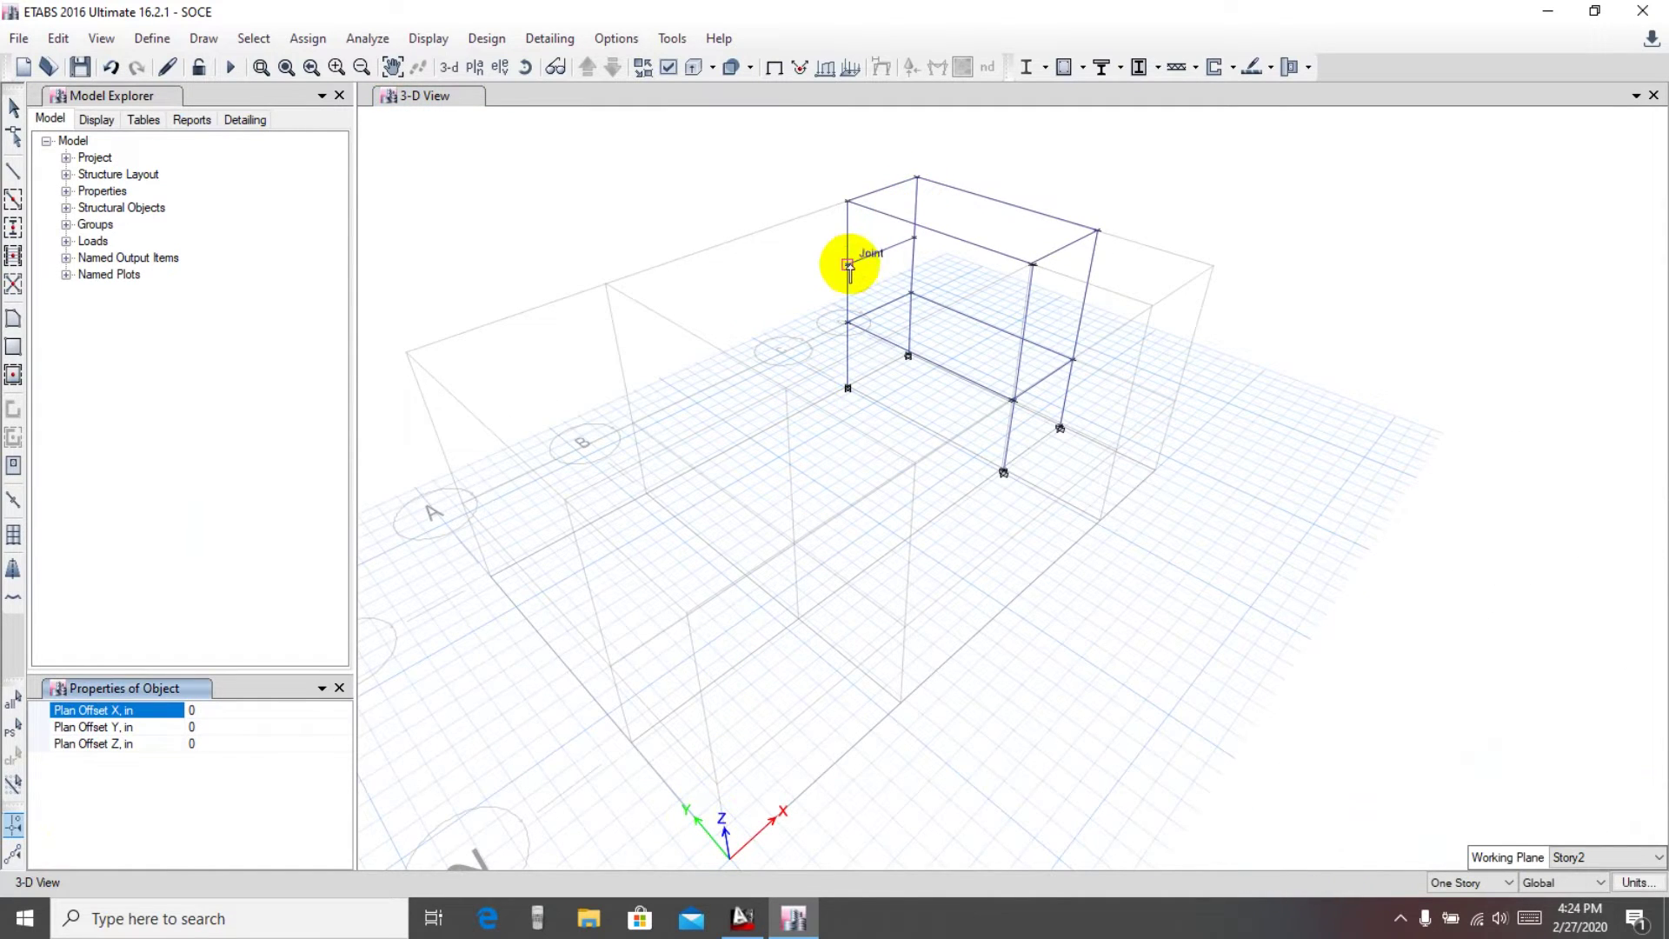
left_click(743, 919)
left_click(391, 139)
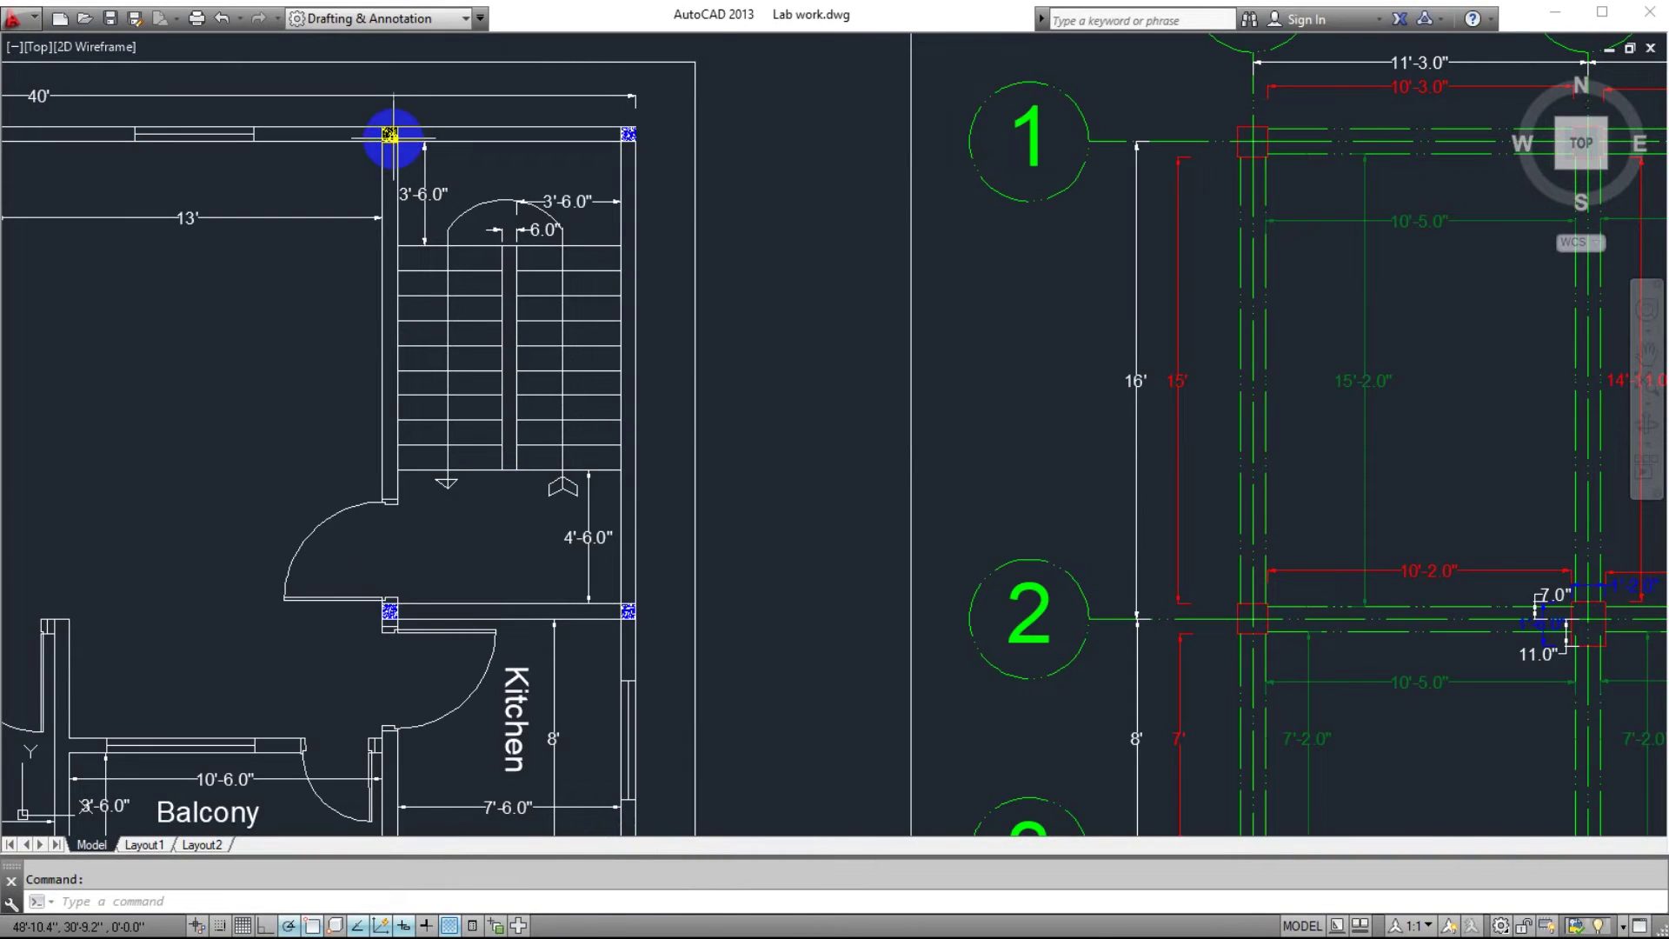
left_click(395, 248)
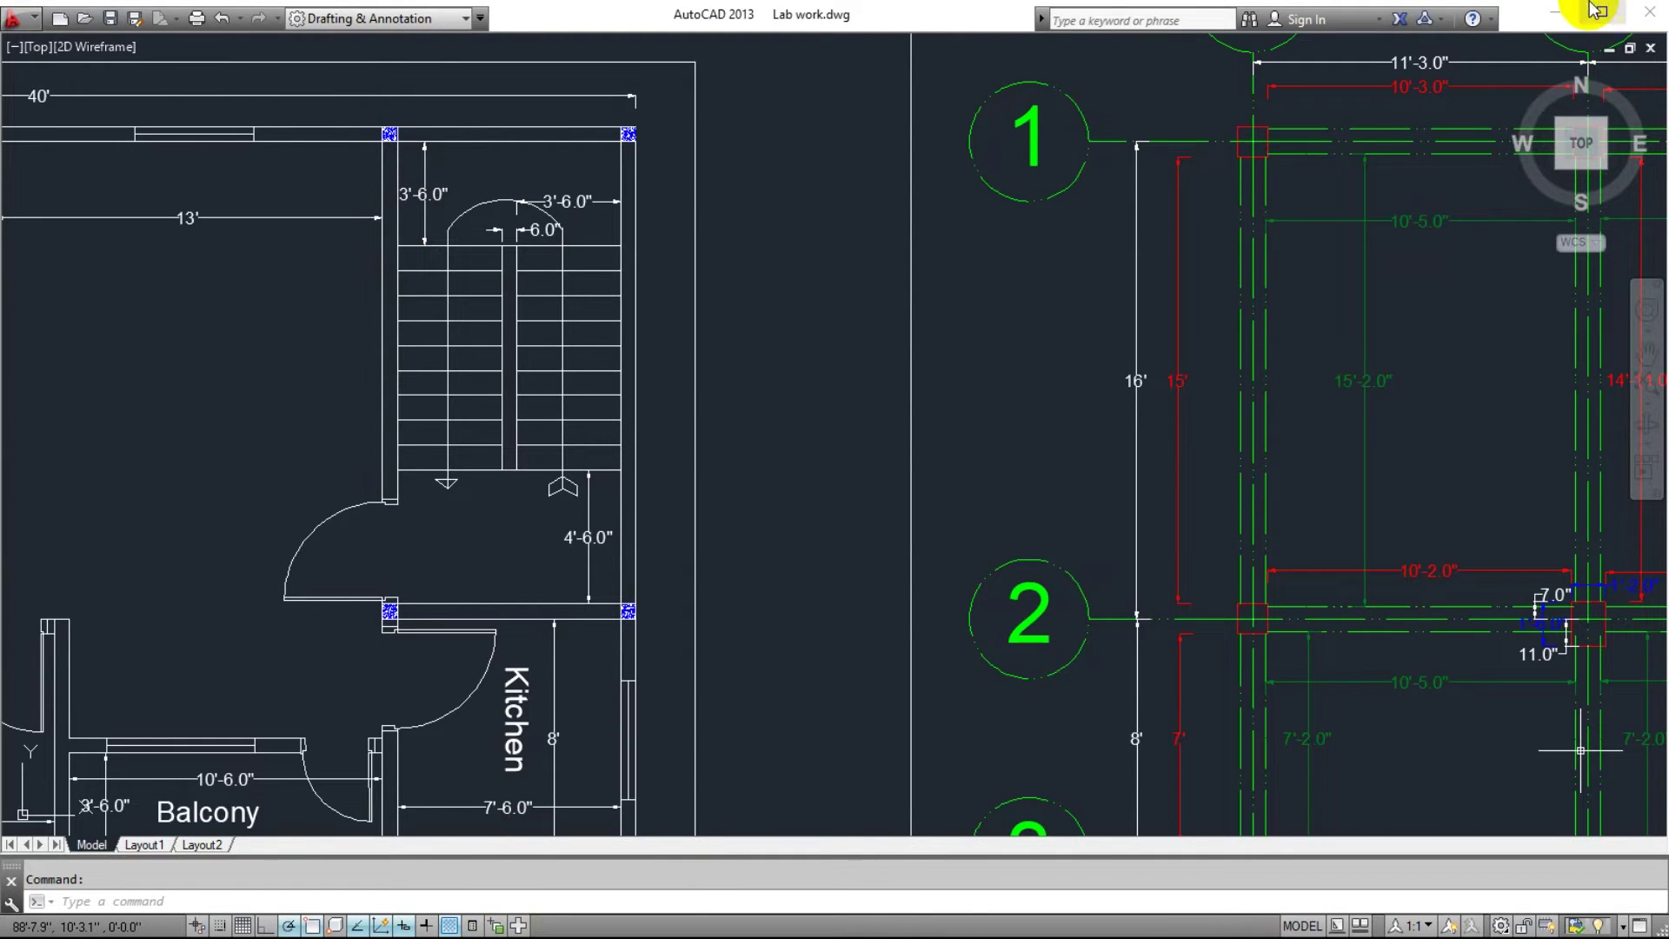
left_click(1557, 11)
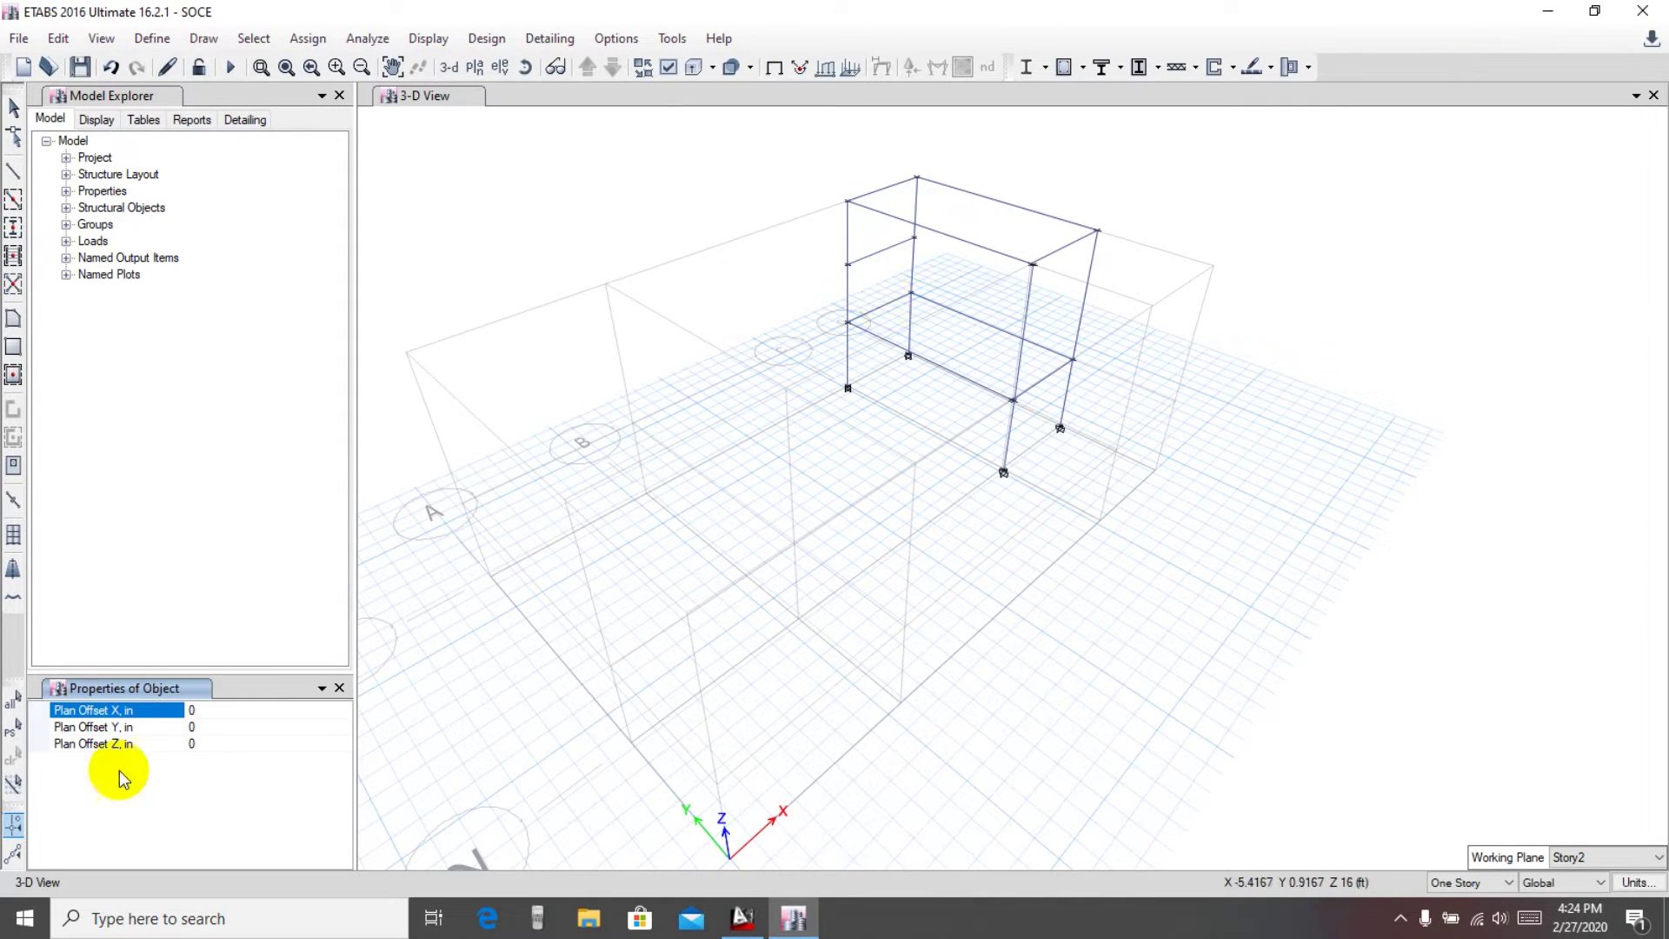
left_click(202, 727)
left_click(179, 728)
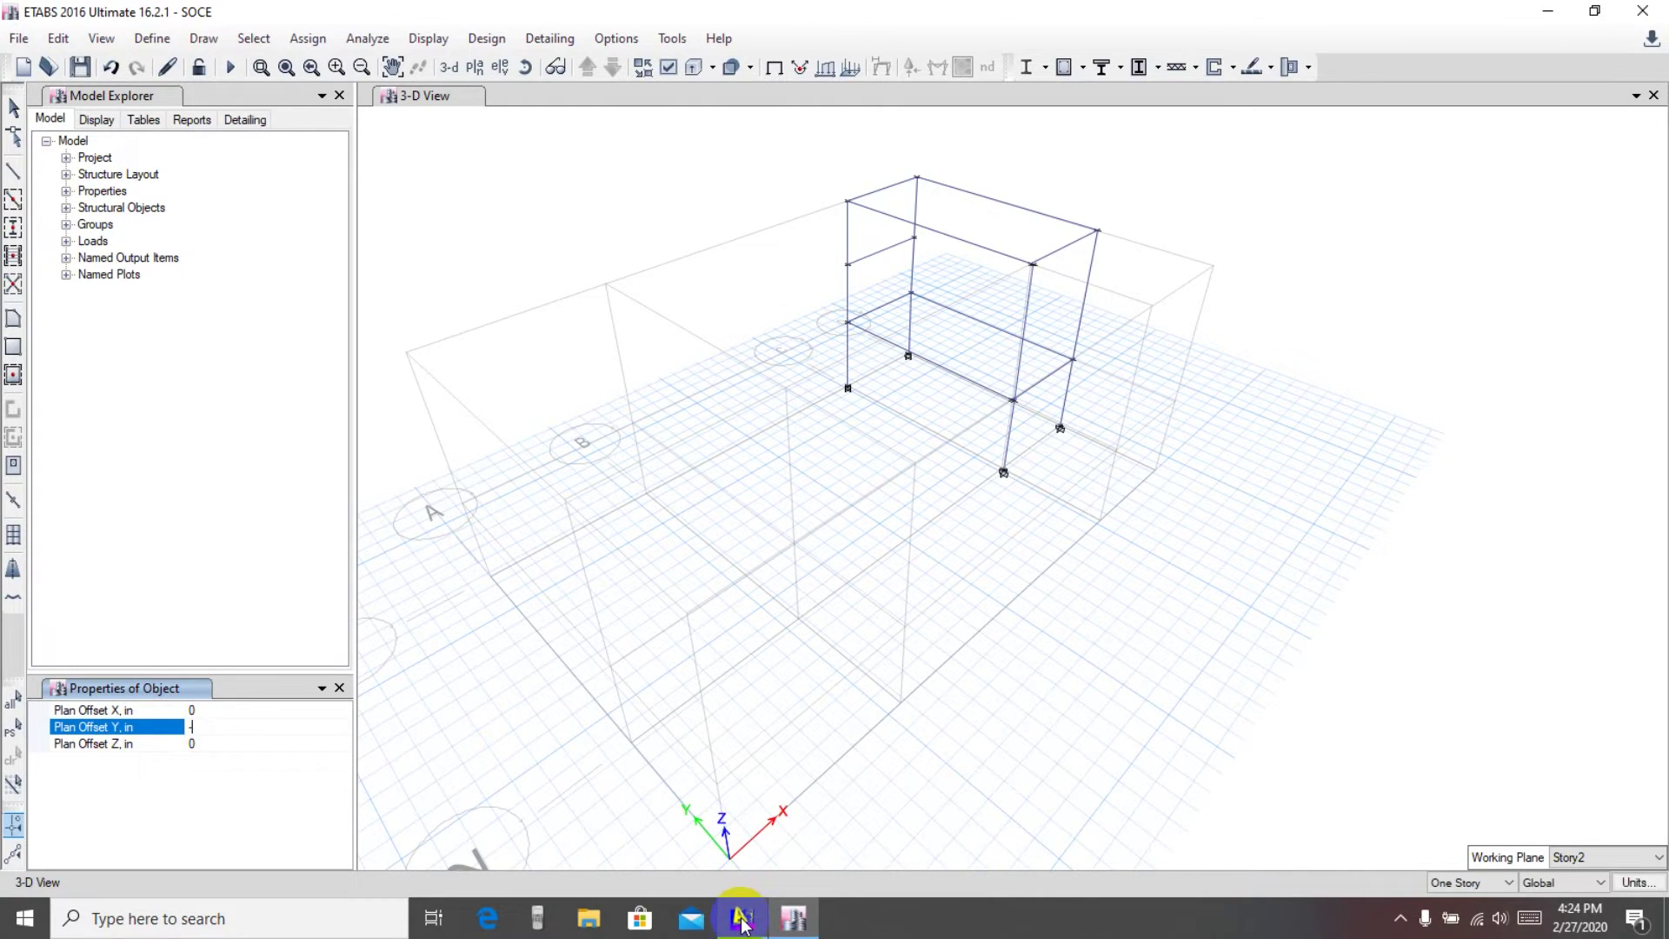
left_click(745, 849)
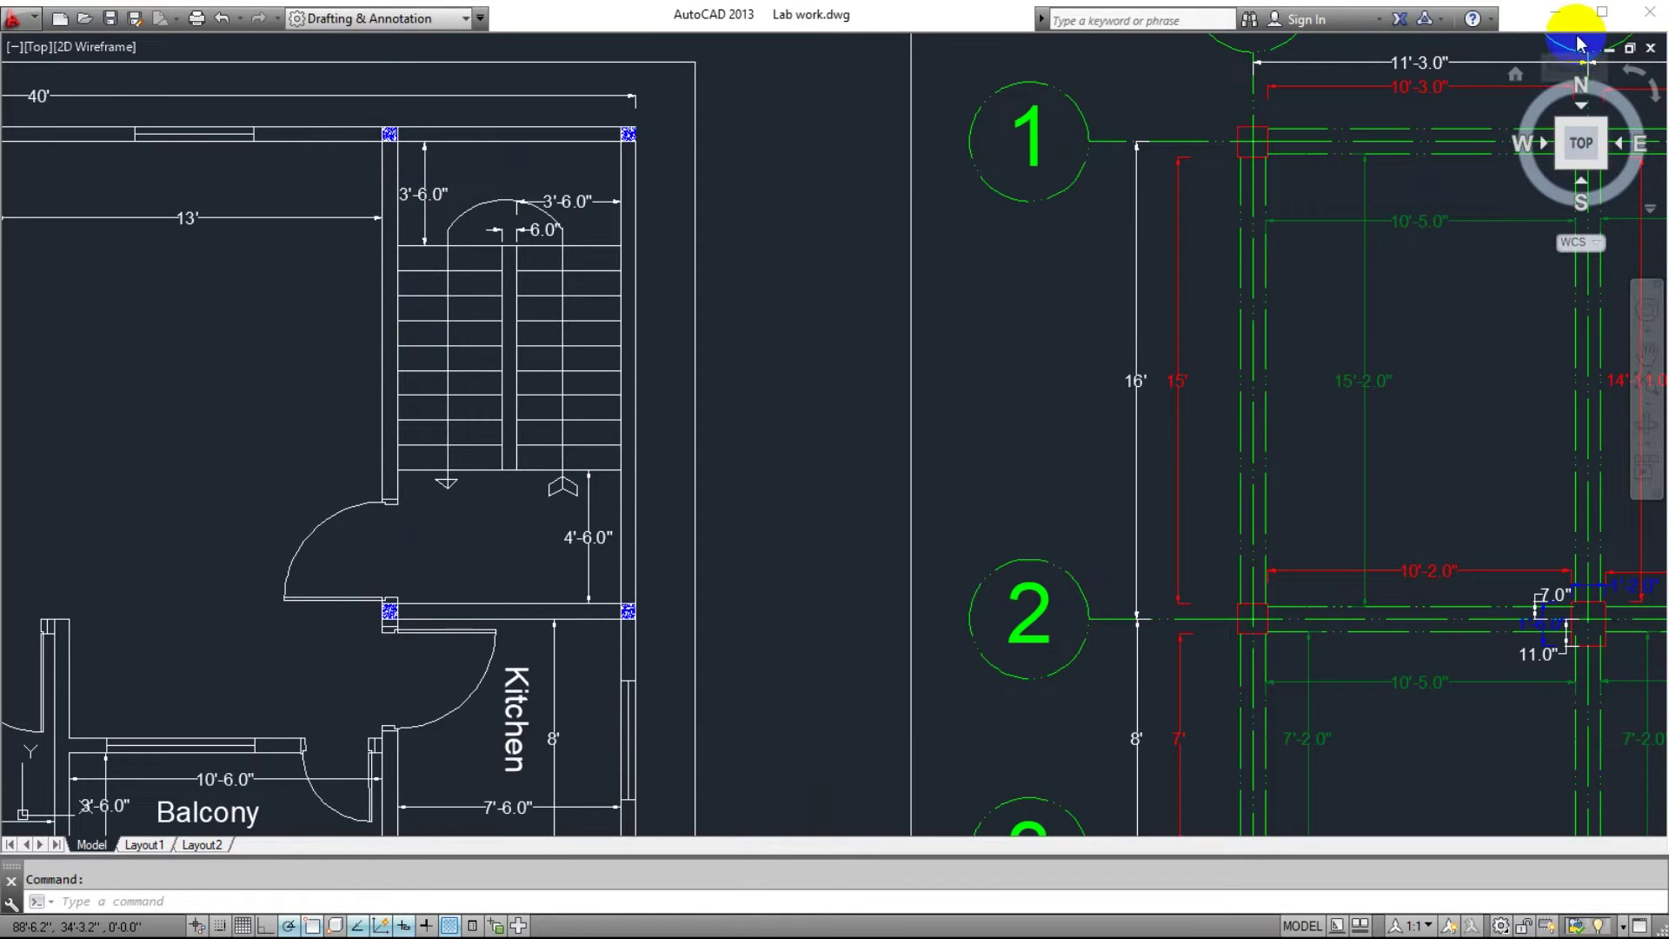
left_click(1555, 11)
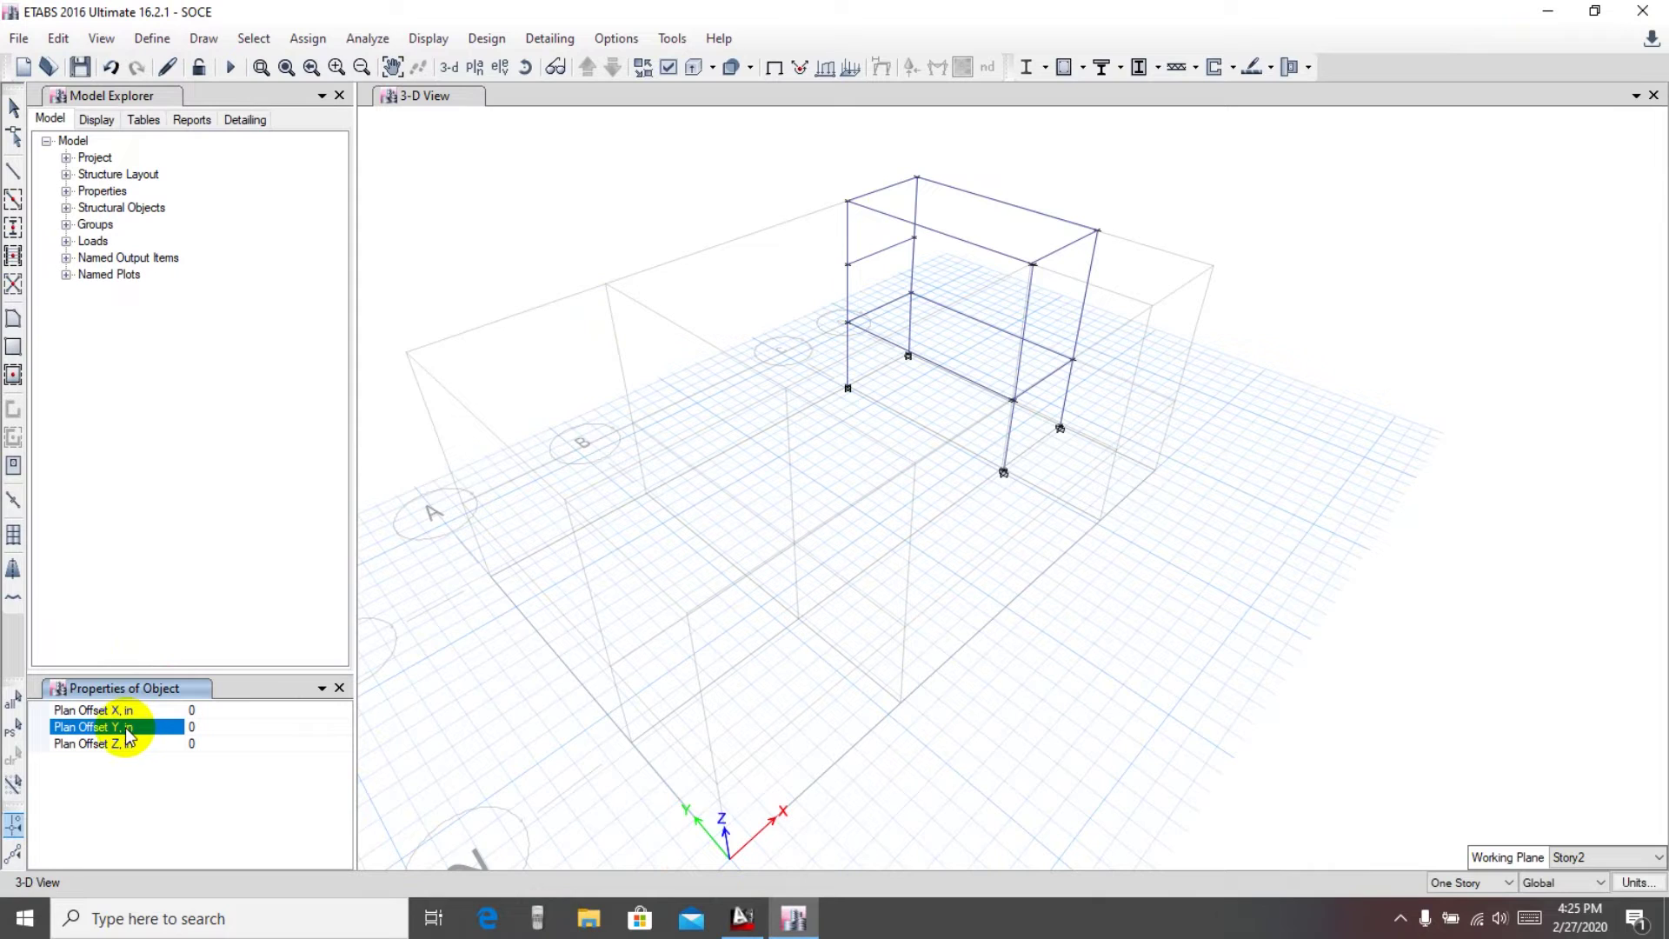
Step: Convert the 3'-6" landing depth to inches with the calculator by computing 3 × 12 + 6
left_click(537, 918)
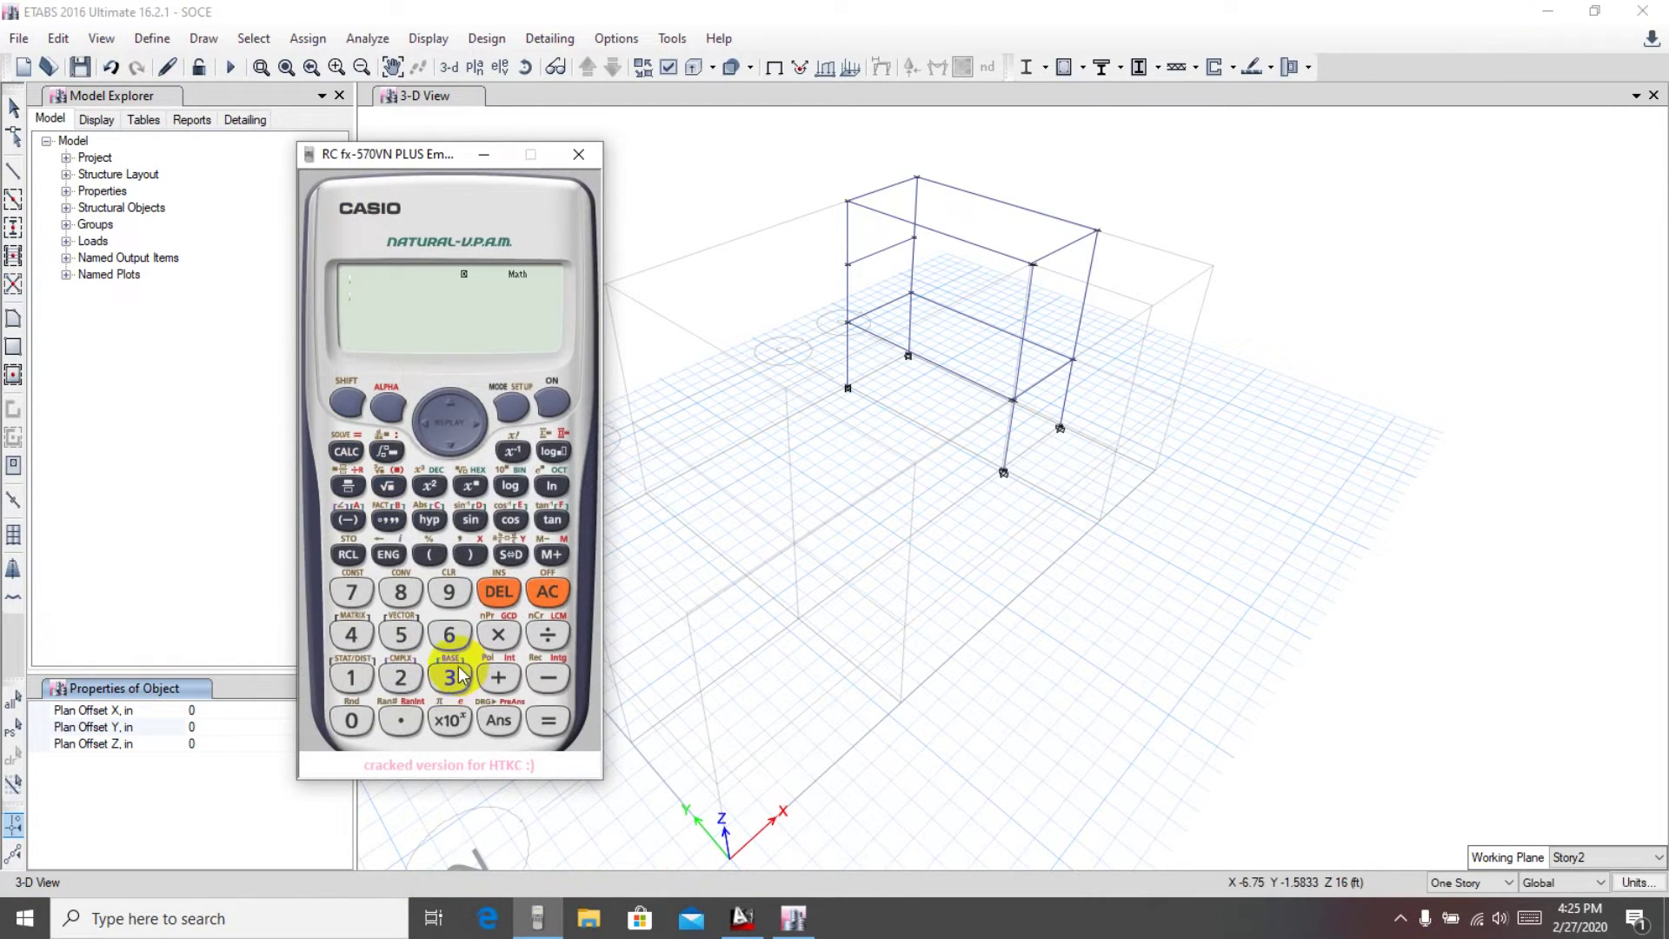
left_click(498, 633)
left_click(351, 677)
left_click(401, 677)
left_click(534, 722)
left_click(498, 677)
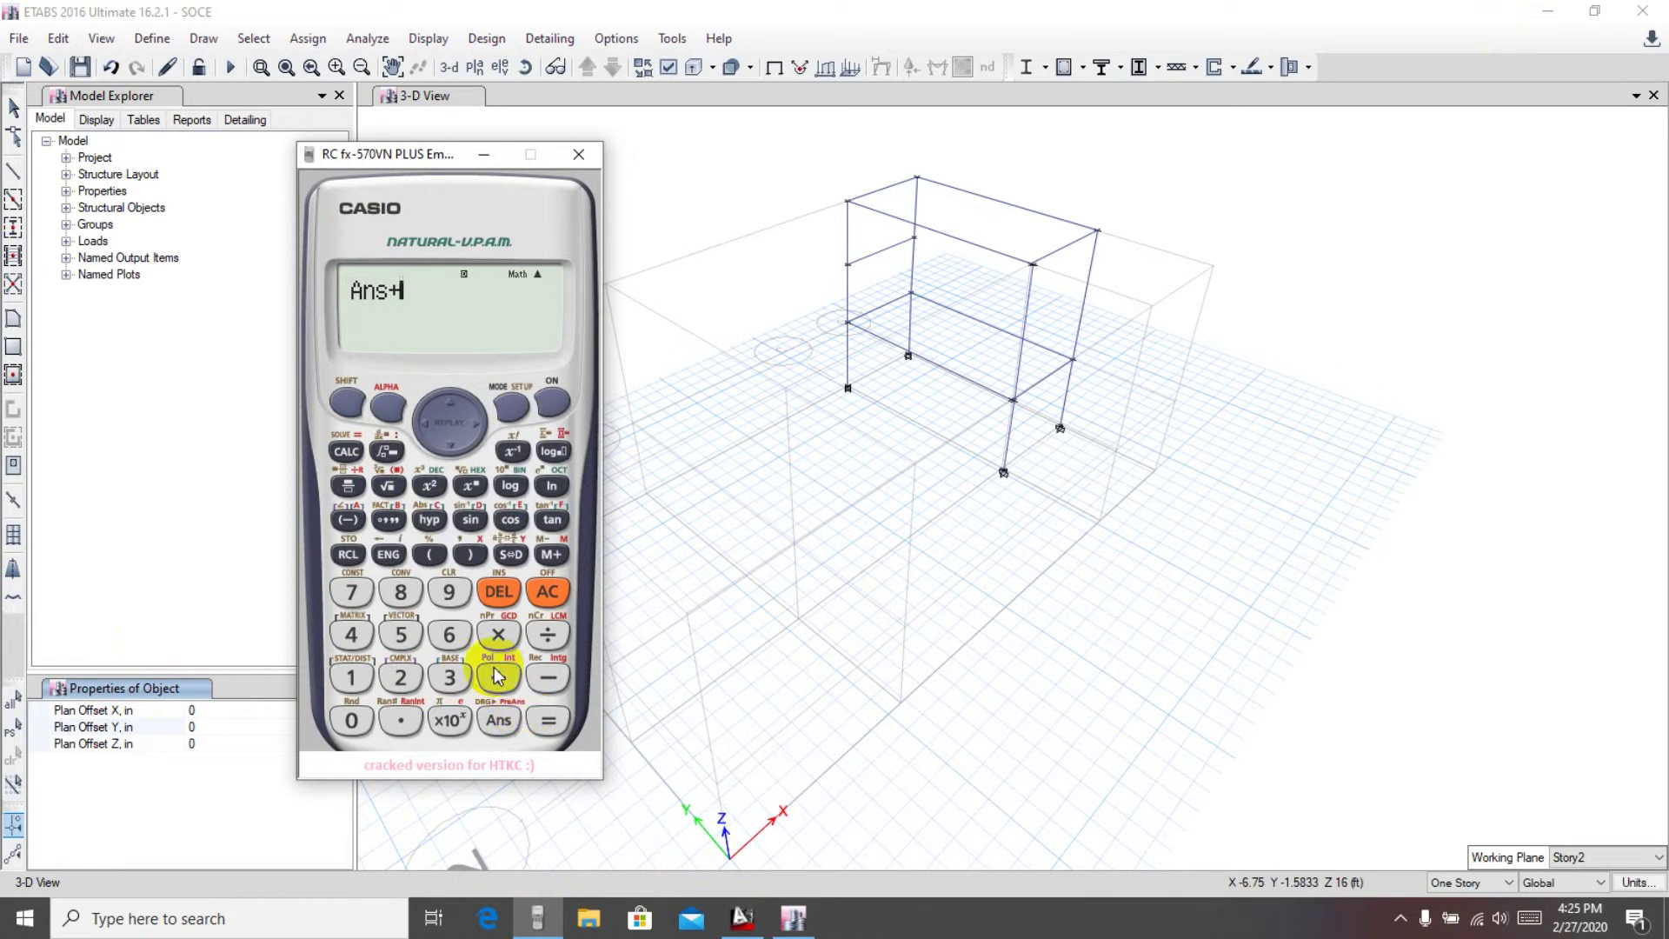
left_click(448, 633)
left_click(548, 719)
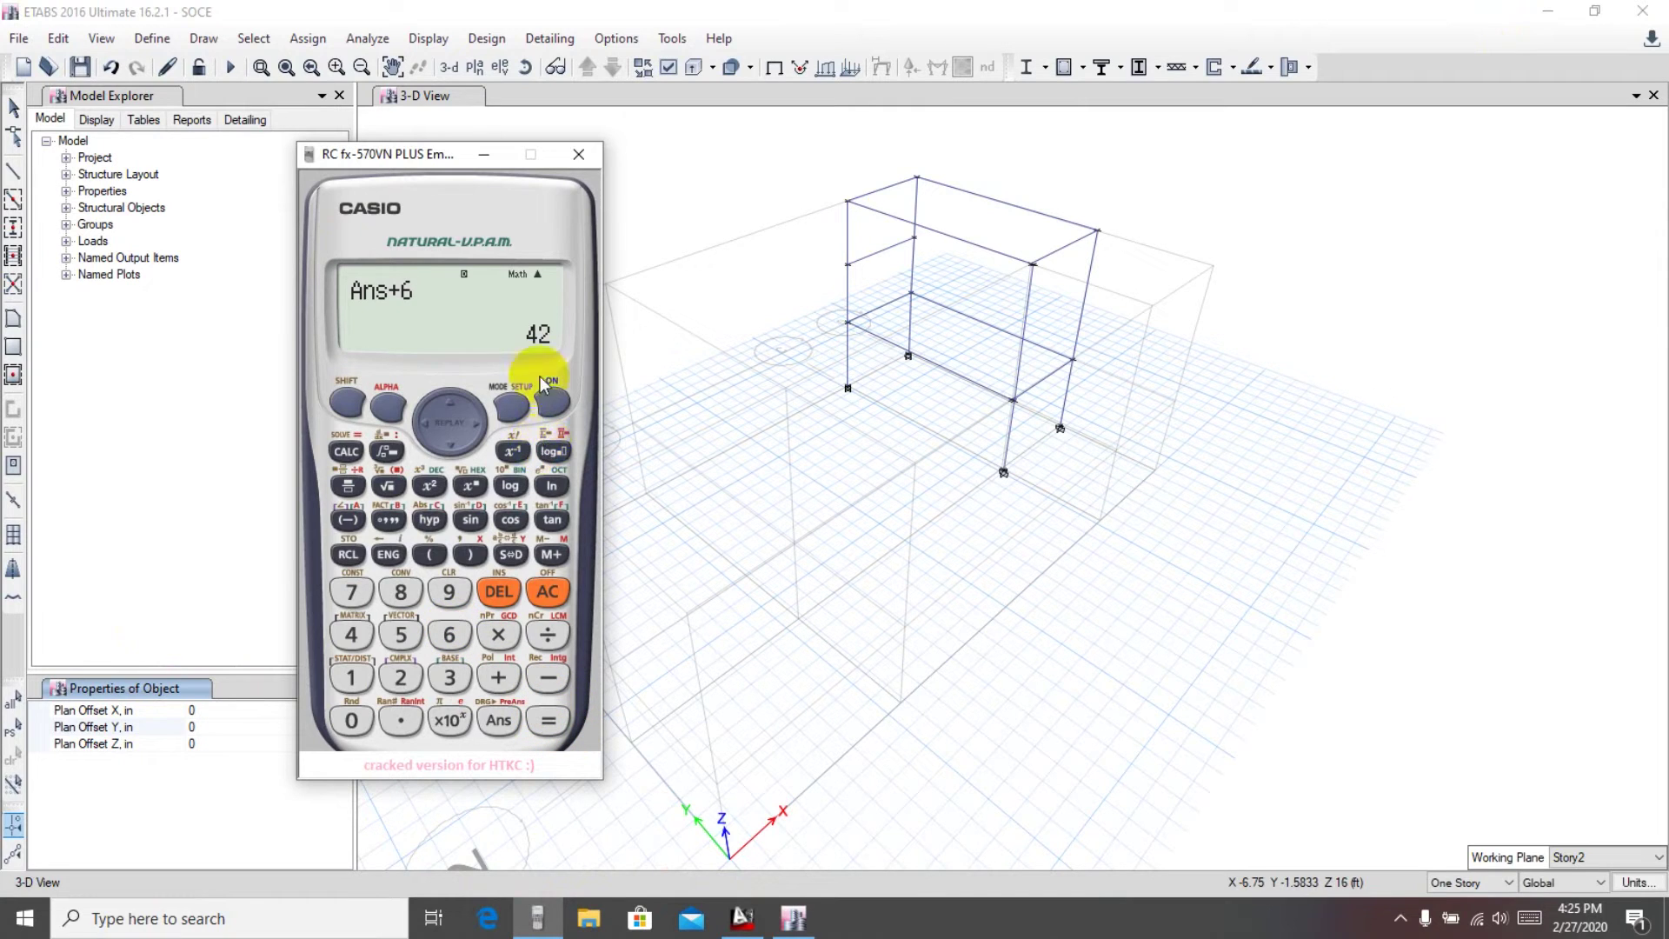
left_click(578, 156)
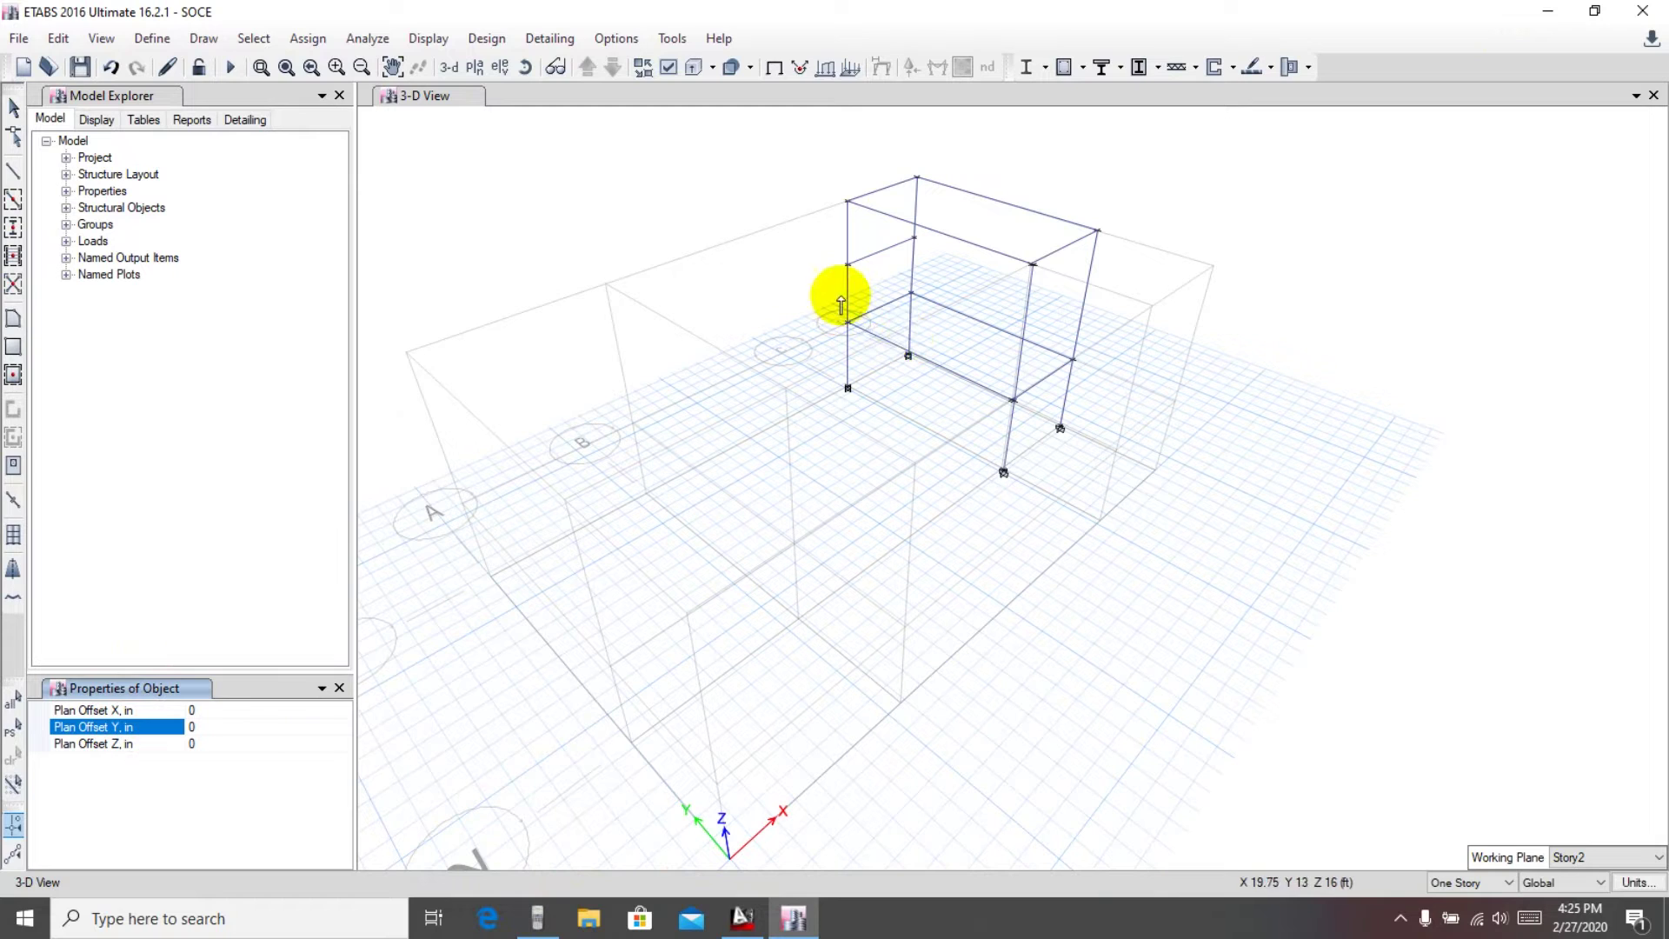
Step: Set the joint's plan offset Y to -42 in and place a joint offset from each end of the mid-height landing beam
left_click(210, 726)
left_click_drag(209, 728, 179, 737)
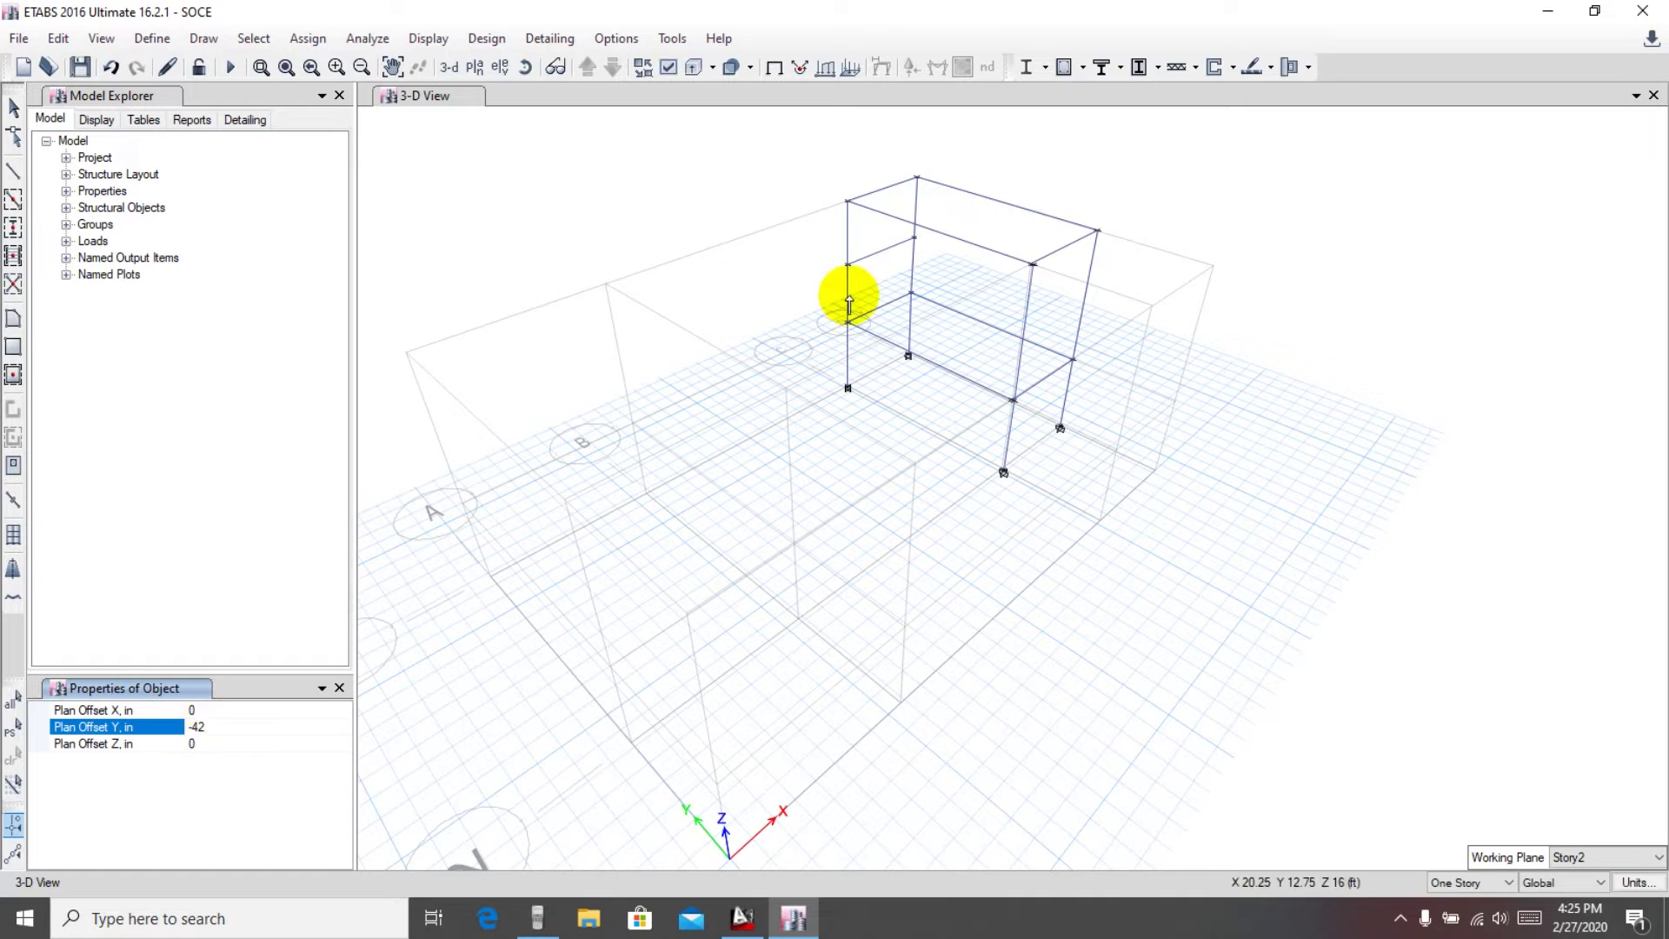
left_click(845, 265)
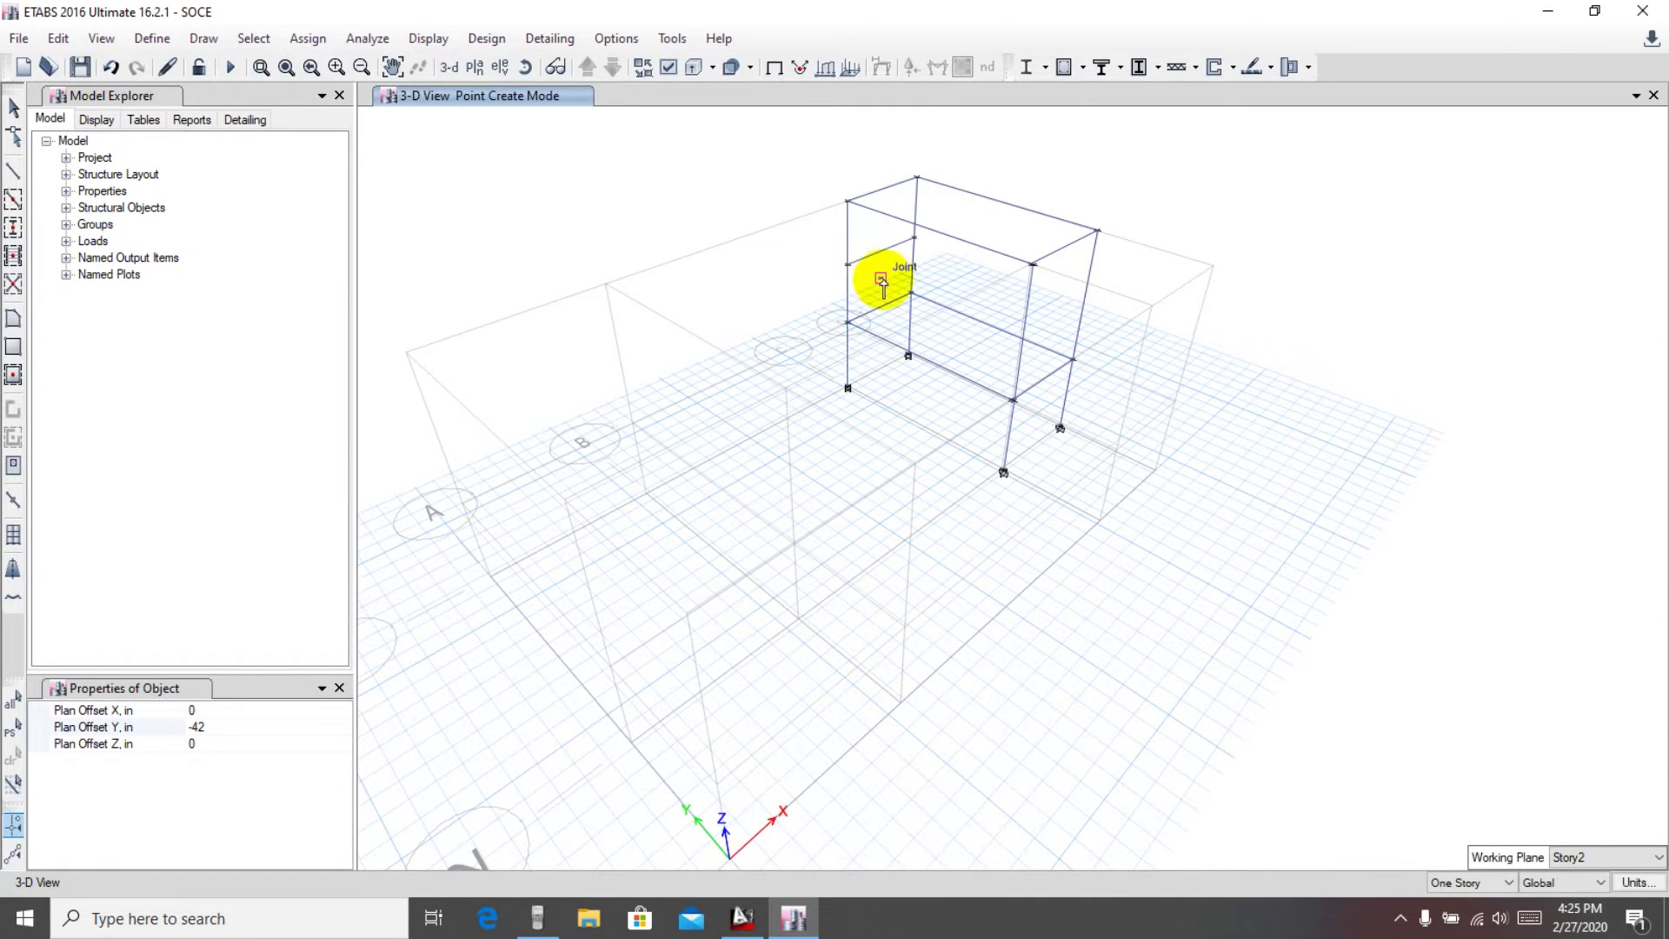
scroll(869, 272, "up", 3)
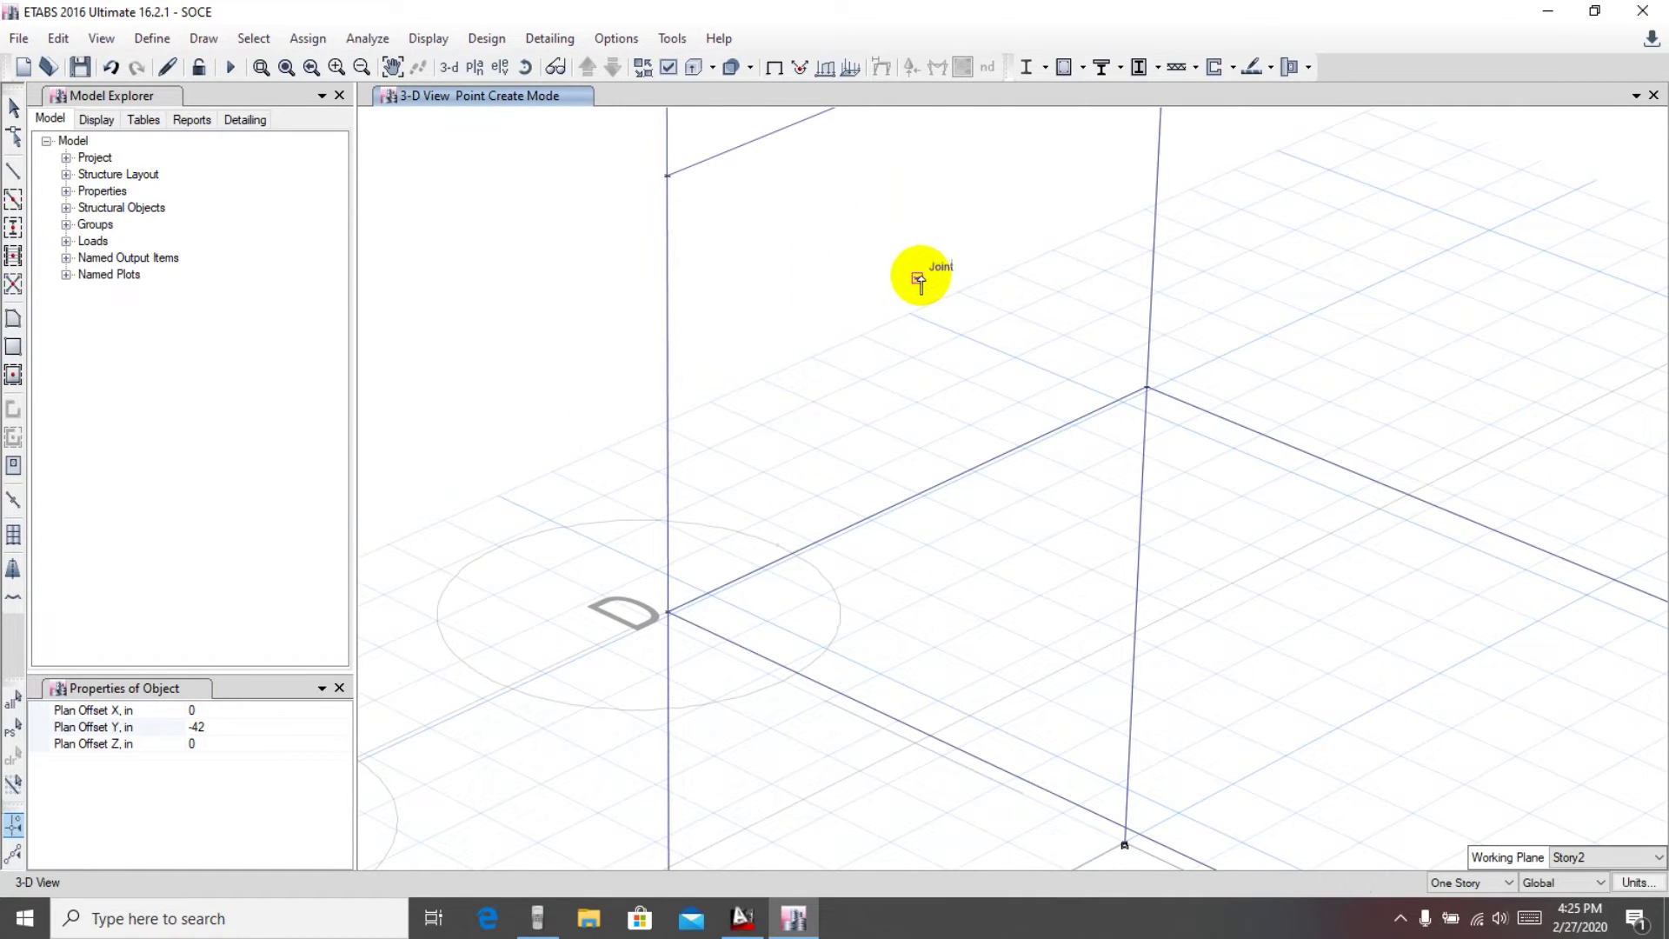
scroll(920, 278, "down", 3)
left_click(920, 276)
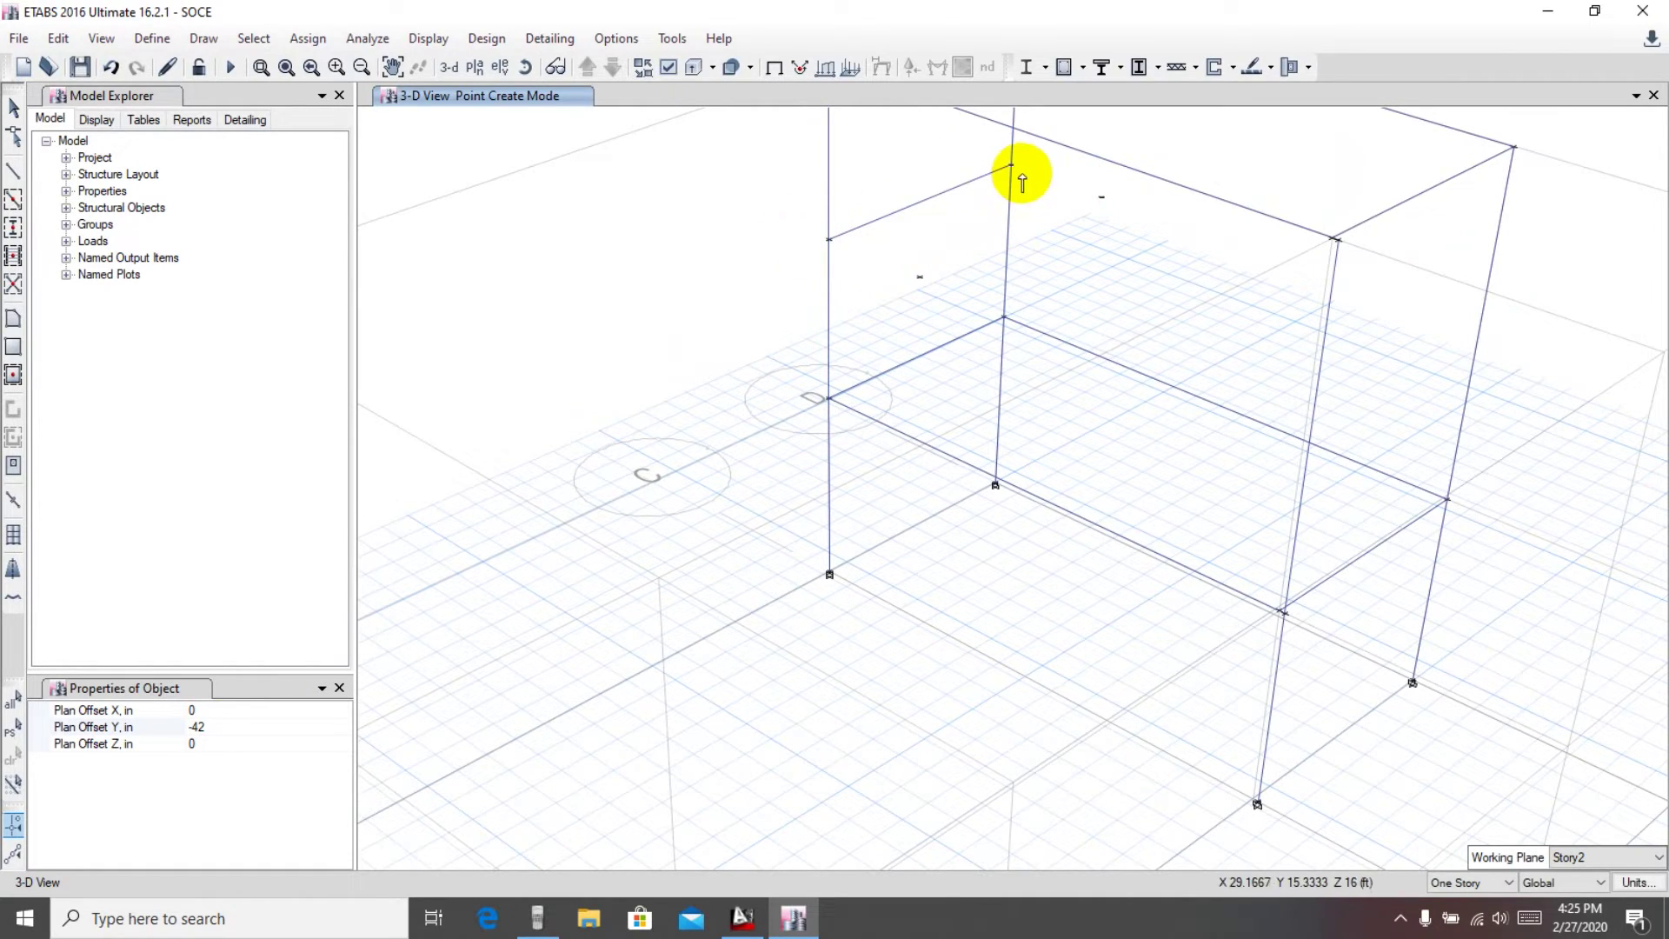
Step: Draw a Slab6in floor area for the mid-height landing between the landing beam's two ends and the two offset joints
left_click(13, 321)
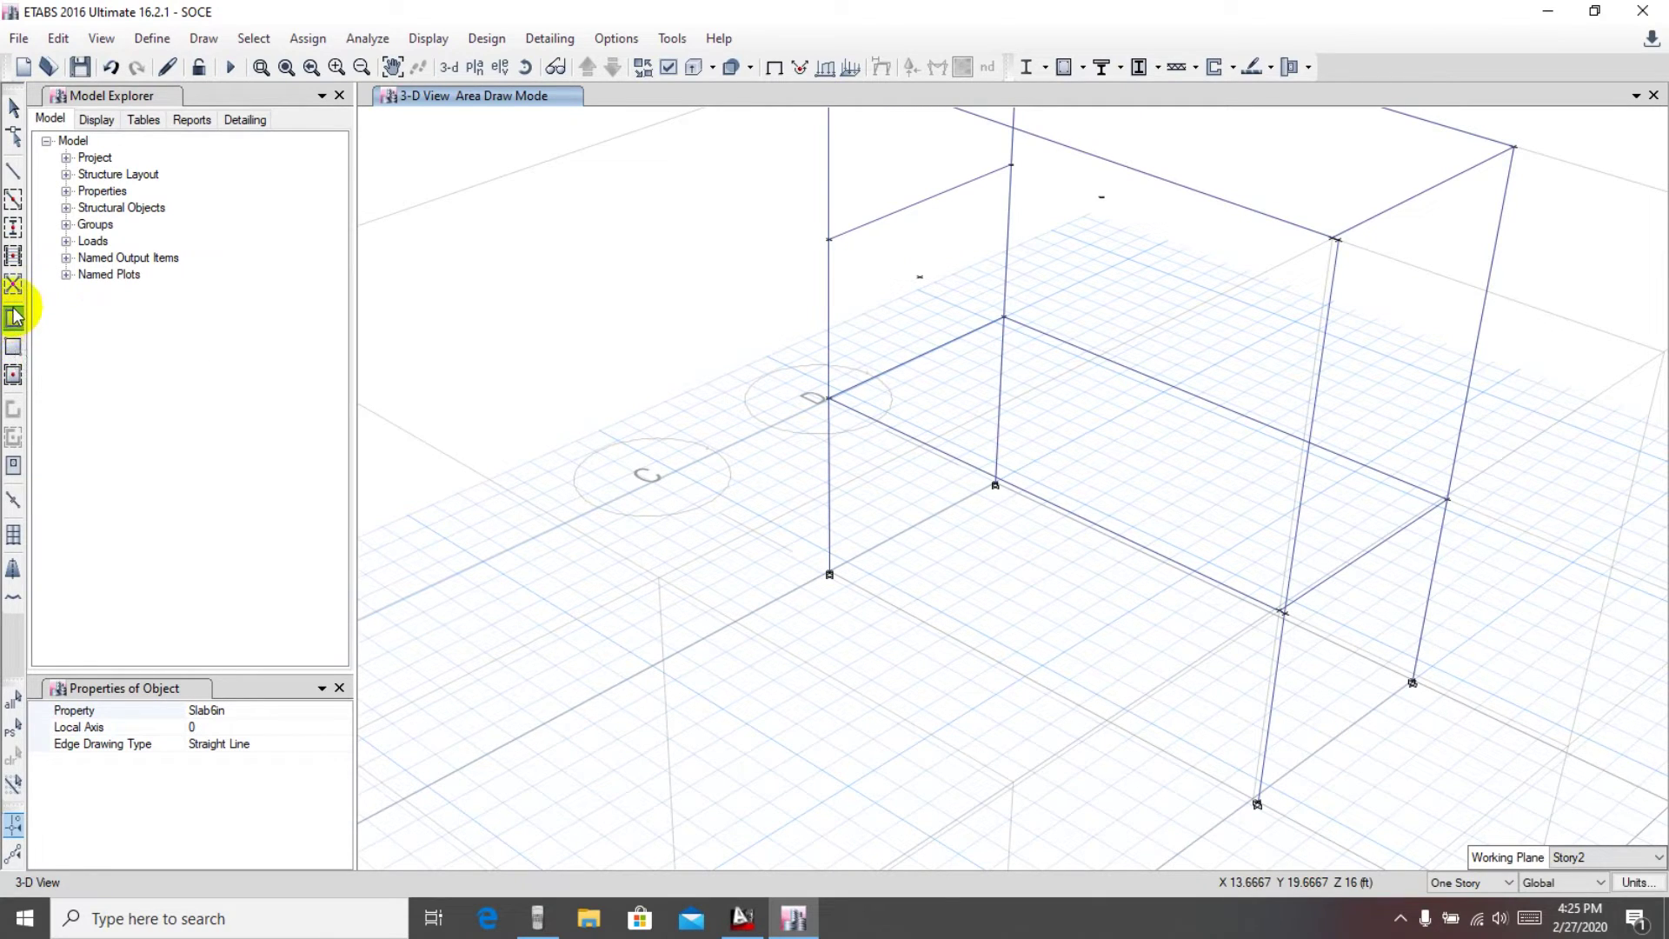
left_click(263, 711)
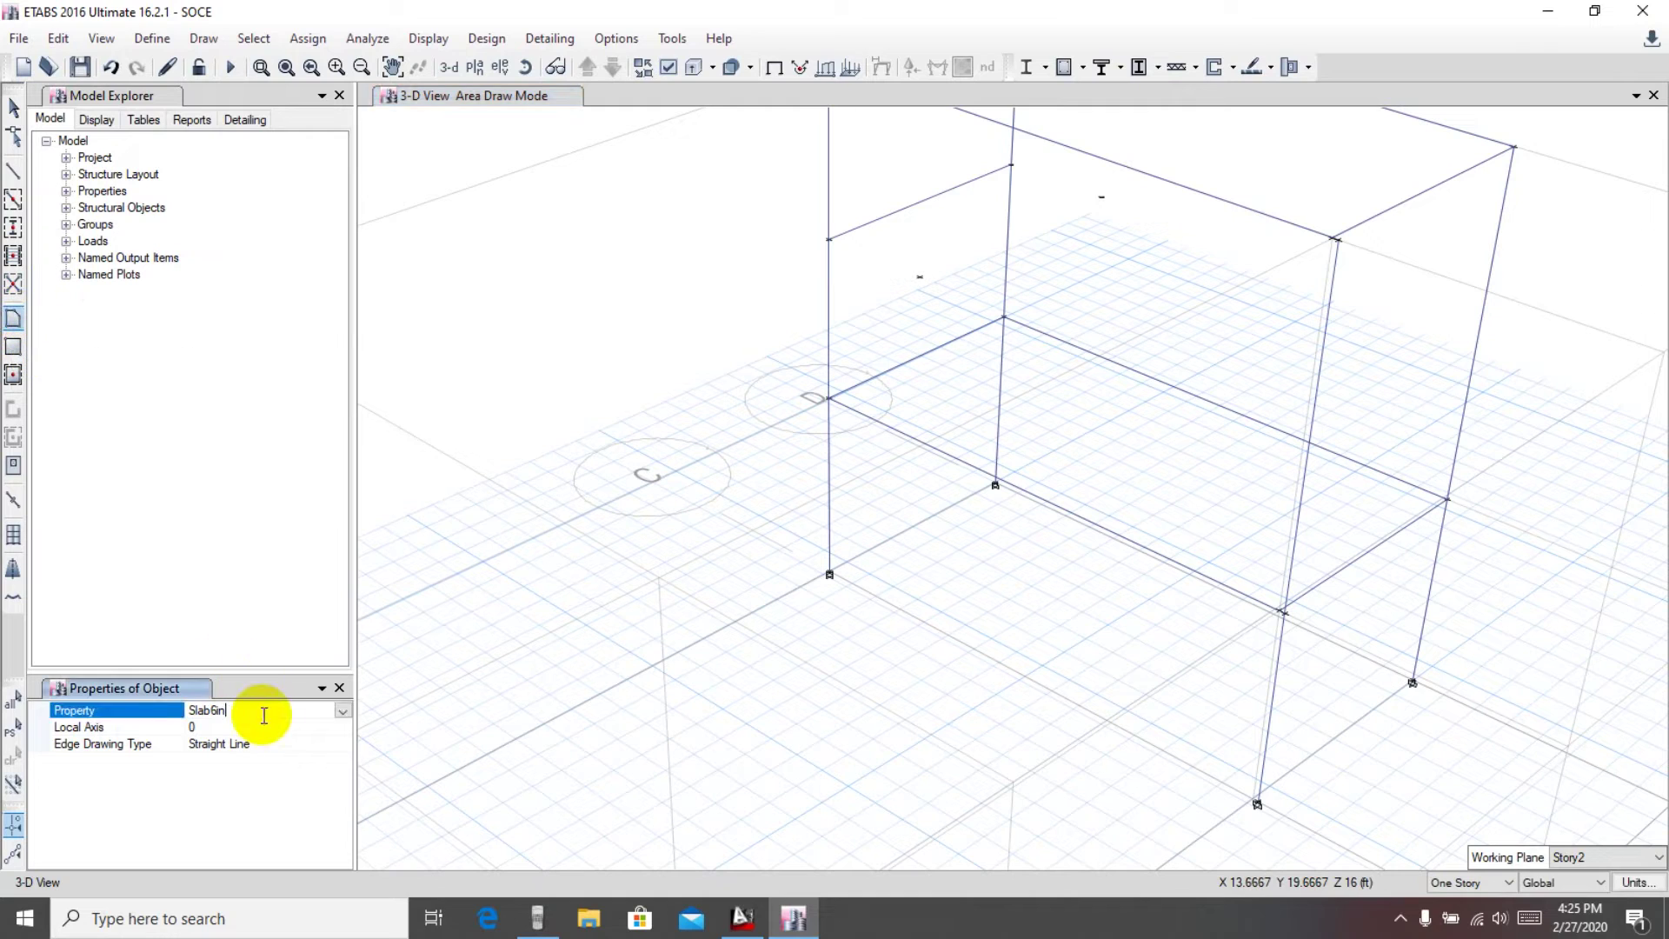
left_click(342, 711)
left_click(218, 769)
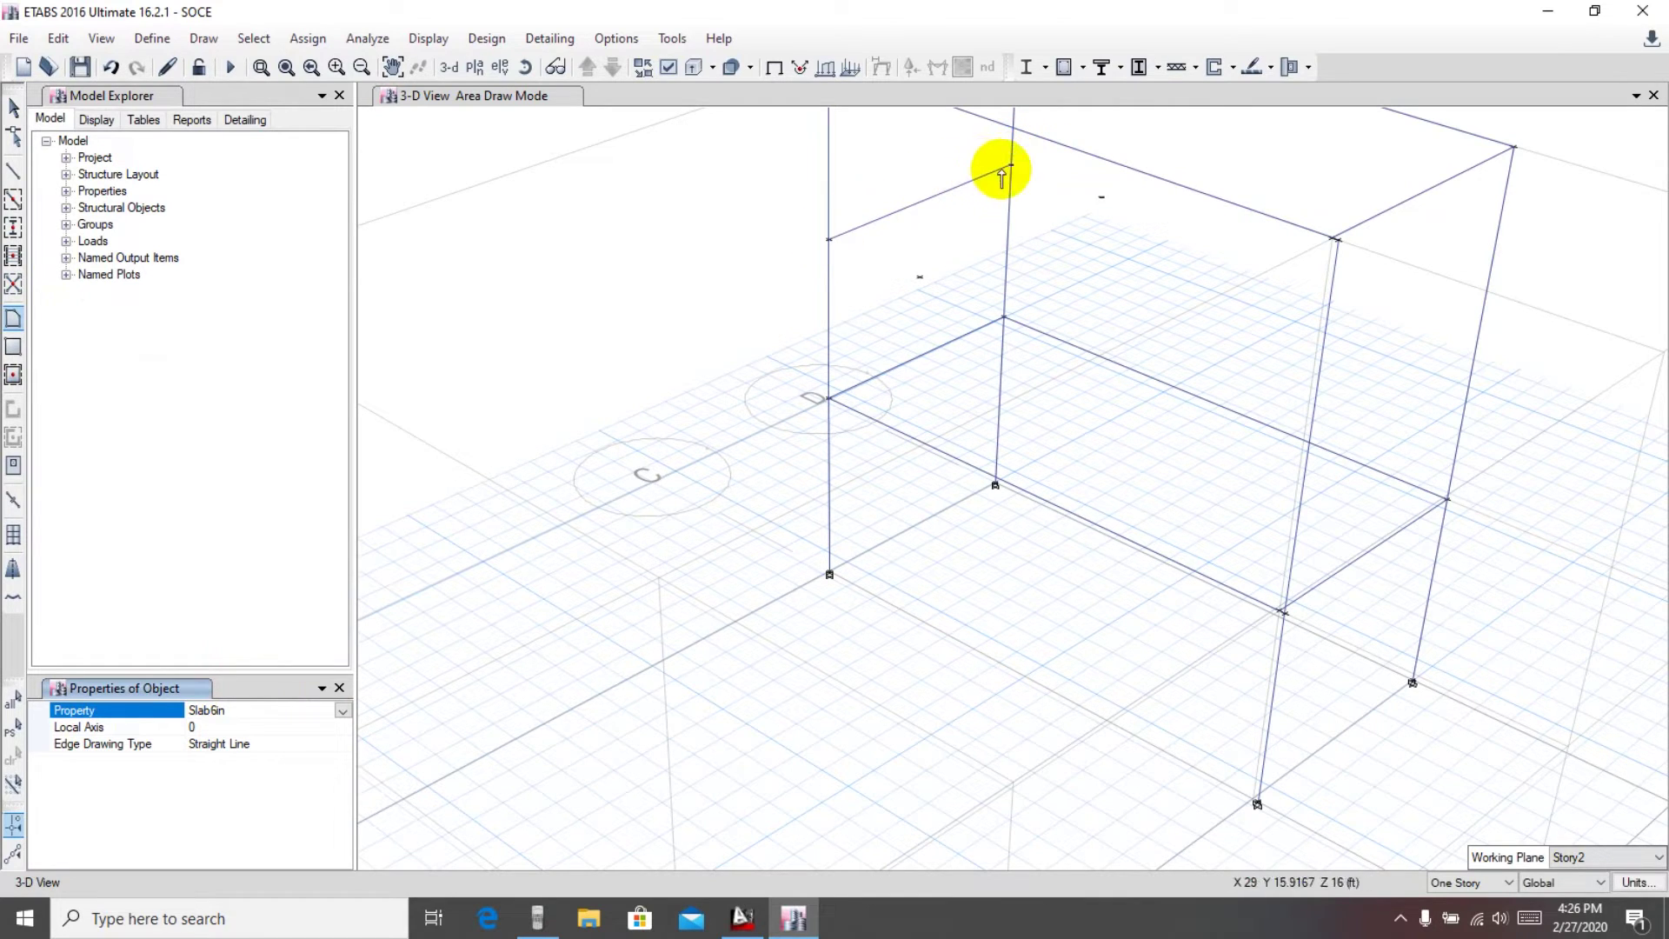
left_click(828, 239)
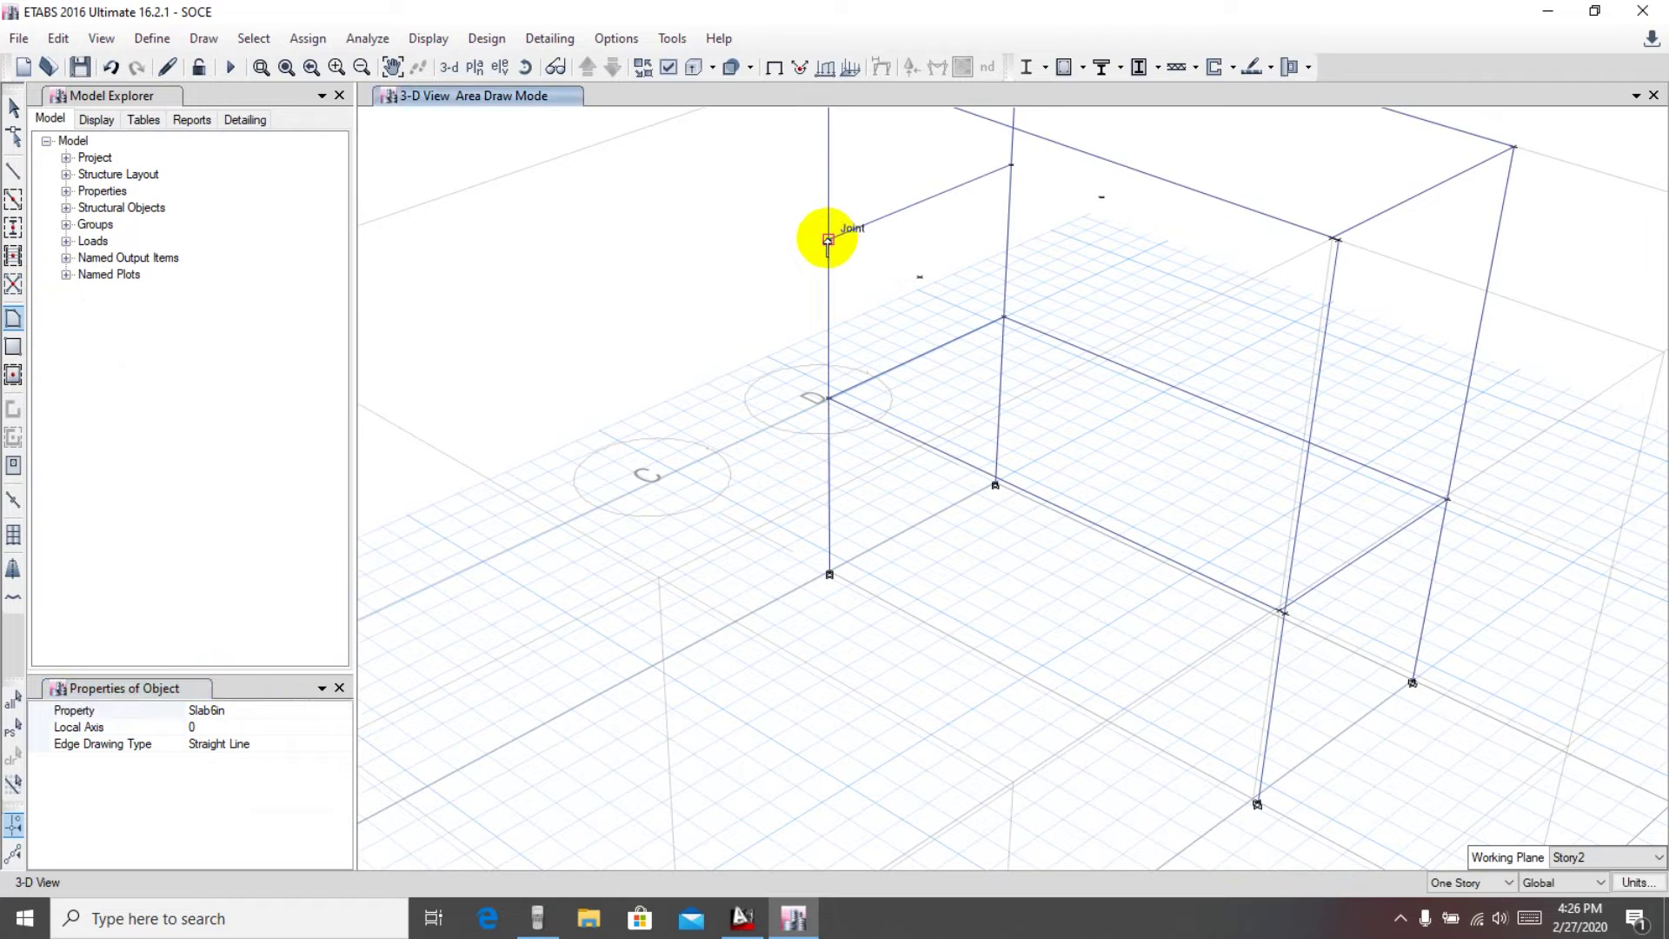
left_click(1011, 164)
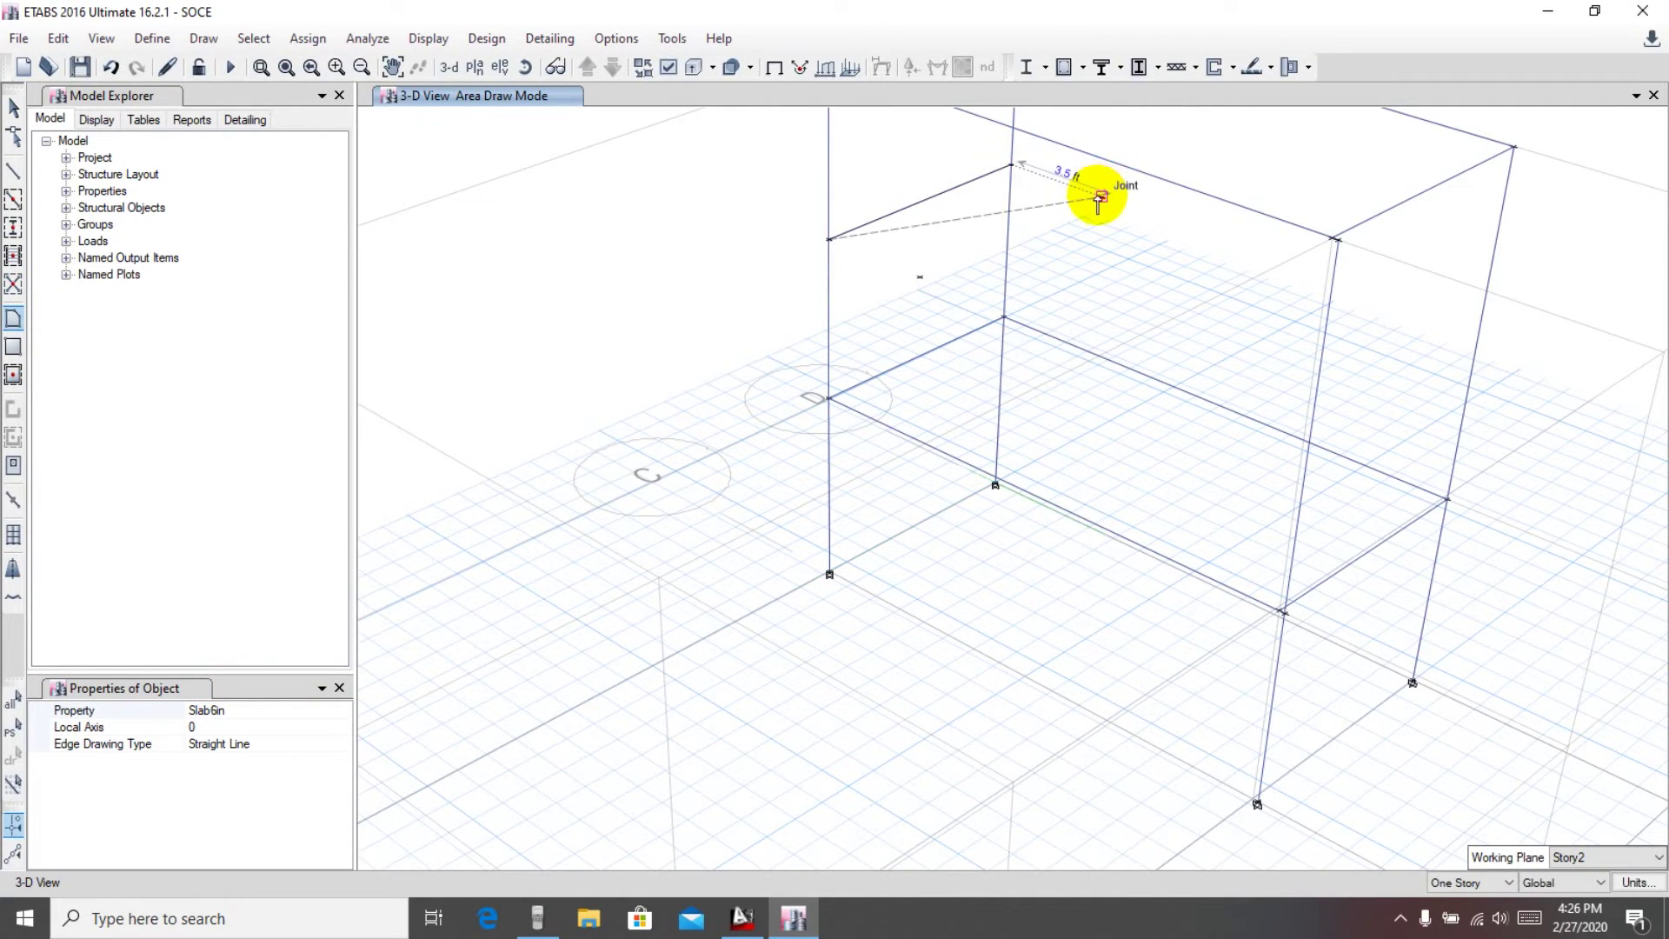
left_click(1101, 197)
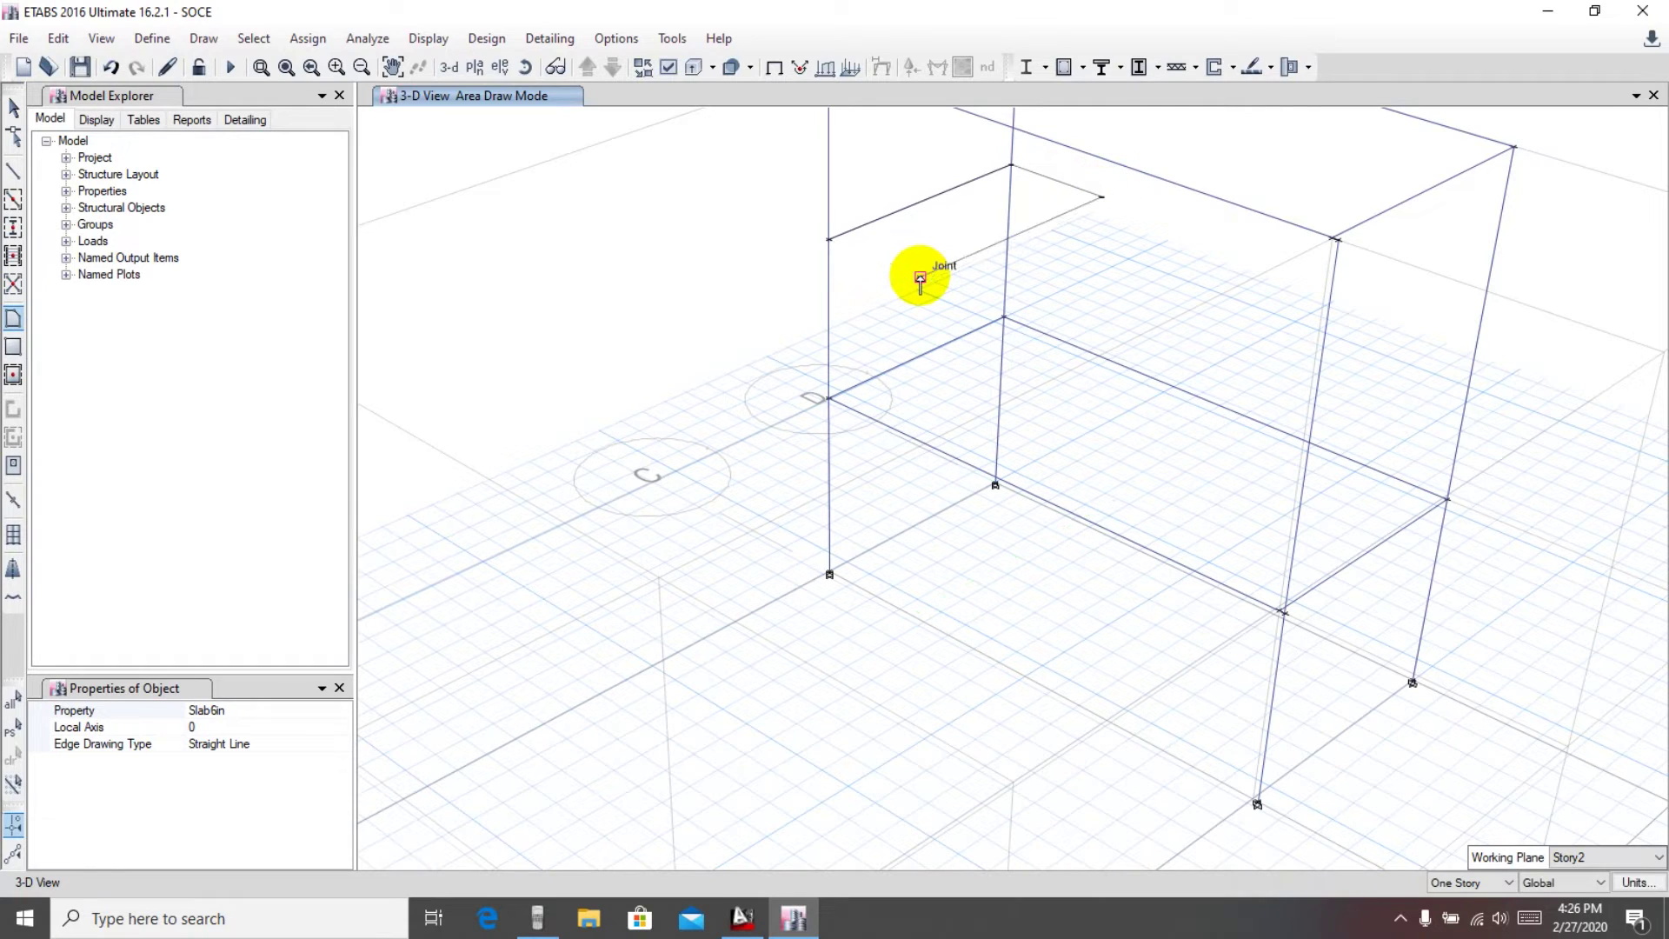
left_click(919, 276)
left_click(829, 239)
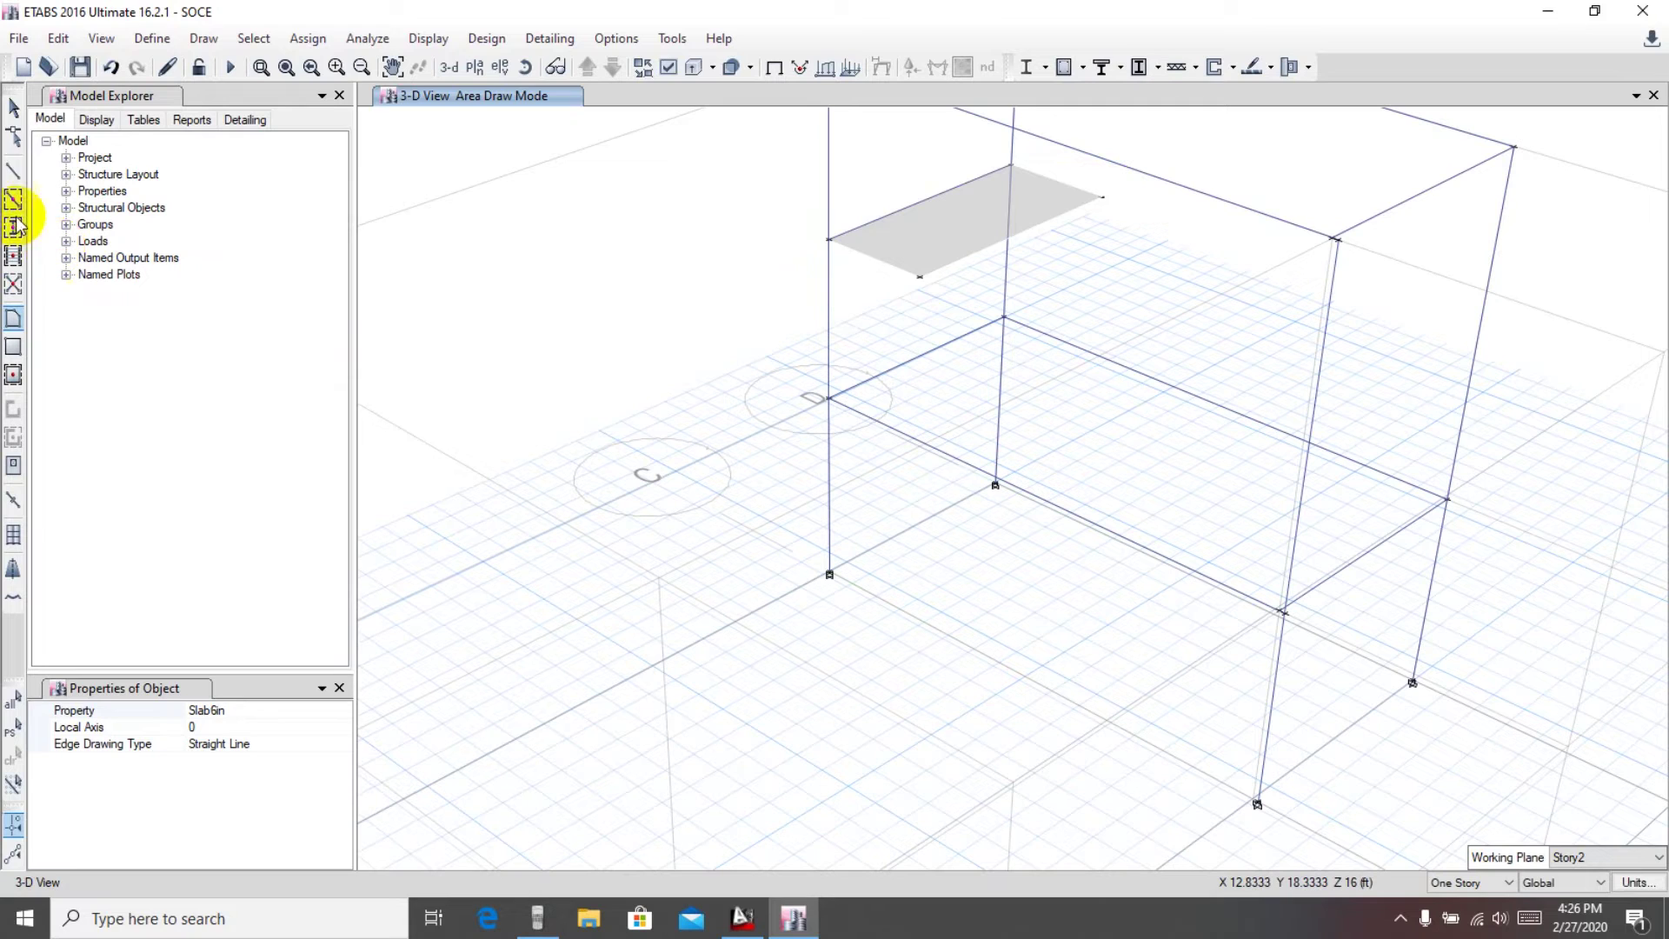
left_click(13, 107)
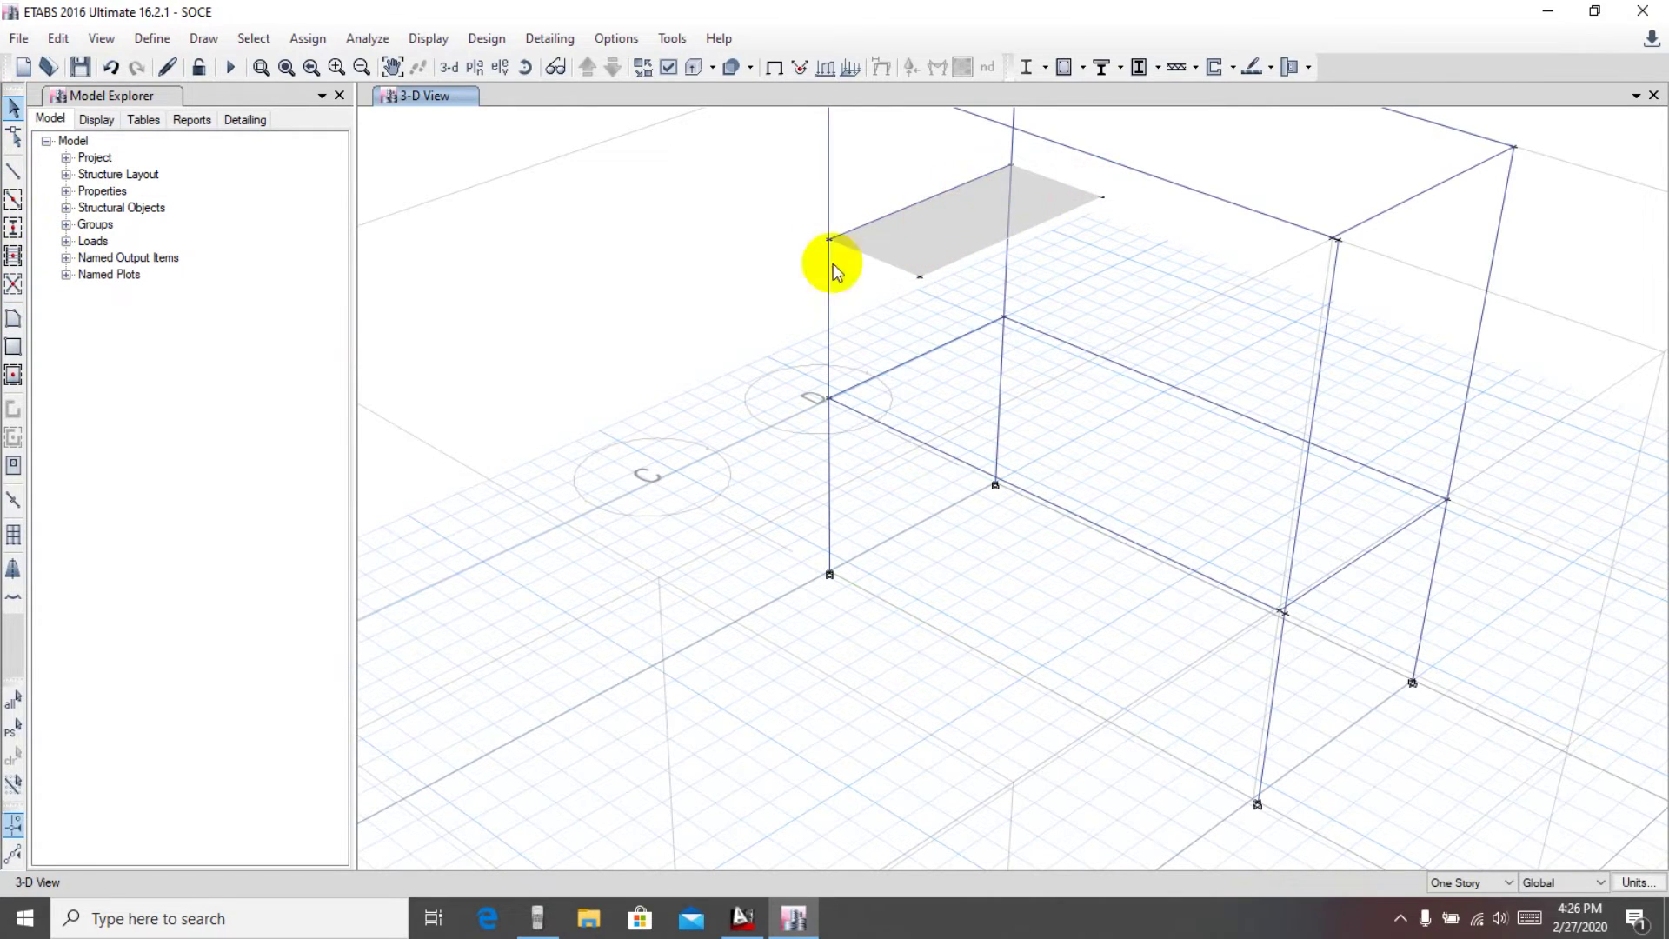
Step: Examine the landing slab and the Story1 beam-column corners at the opposite end of the staircase bay
scroll(1218, 429, "down", 3)
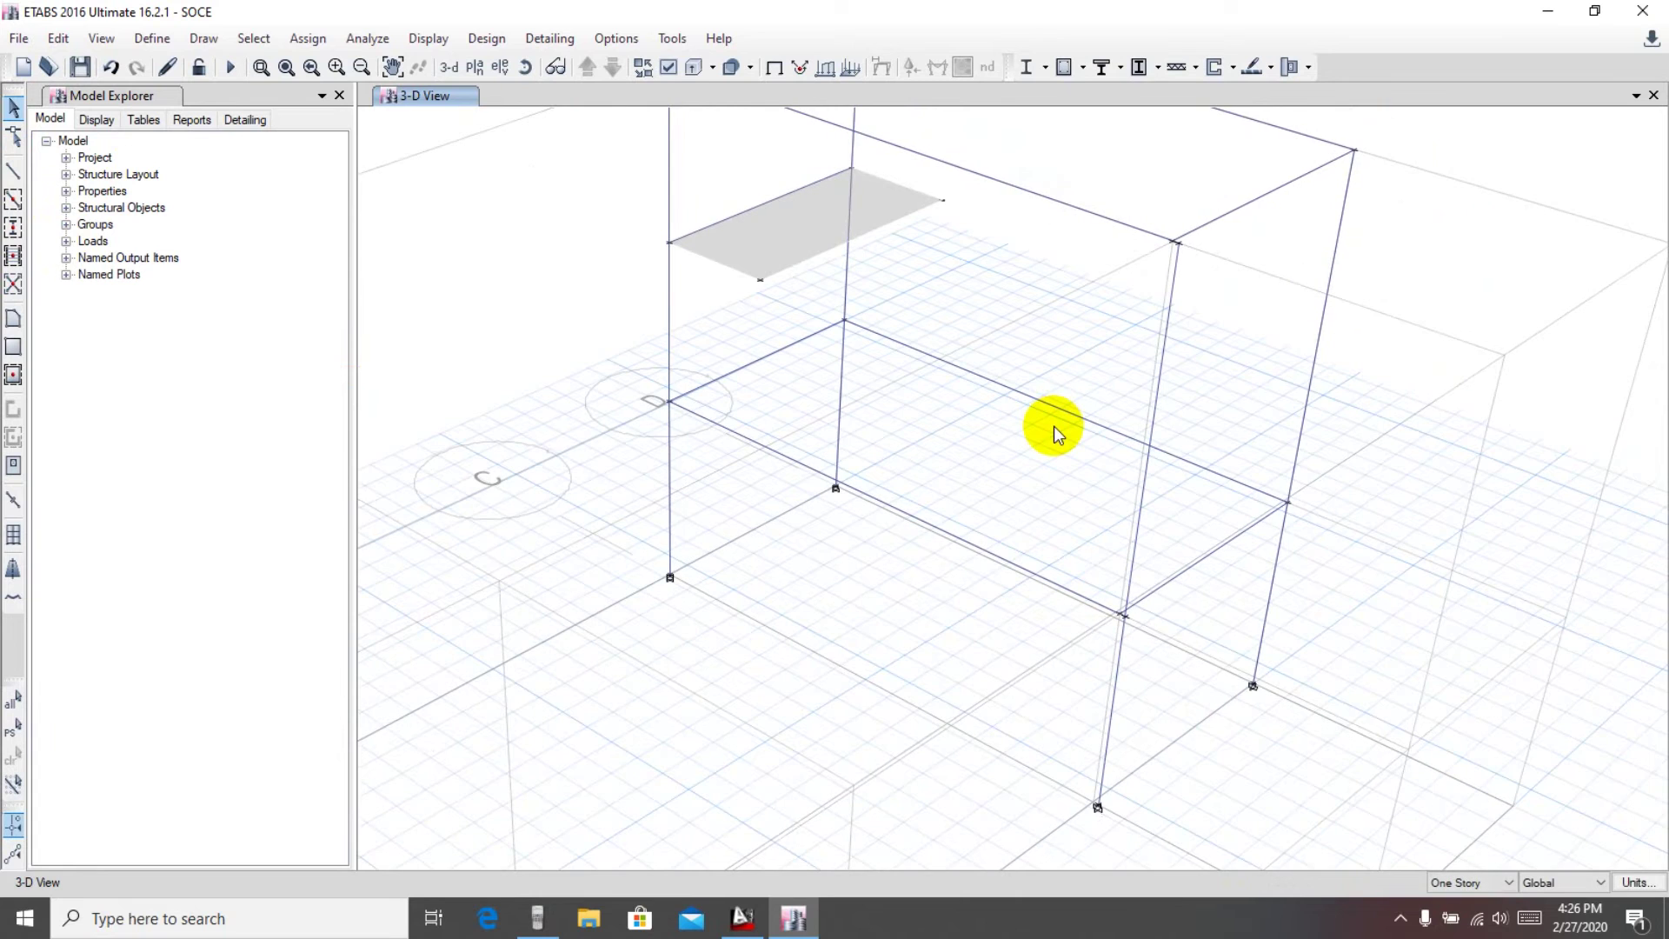
scroll(1053, 426, "down", 2)
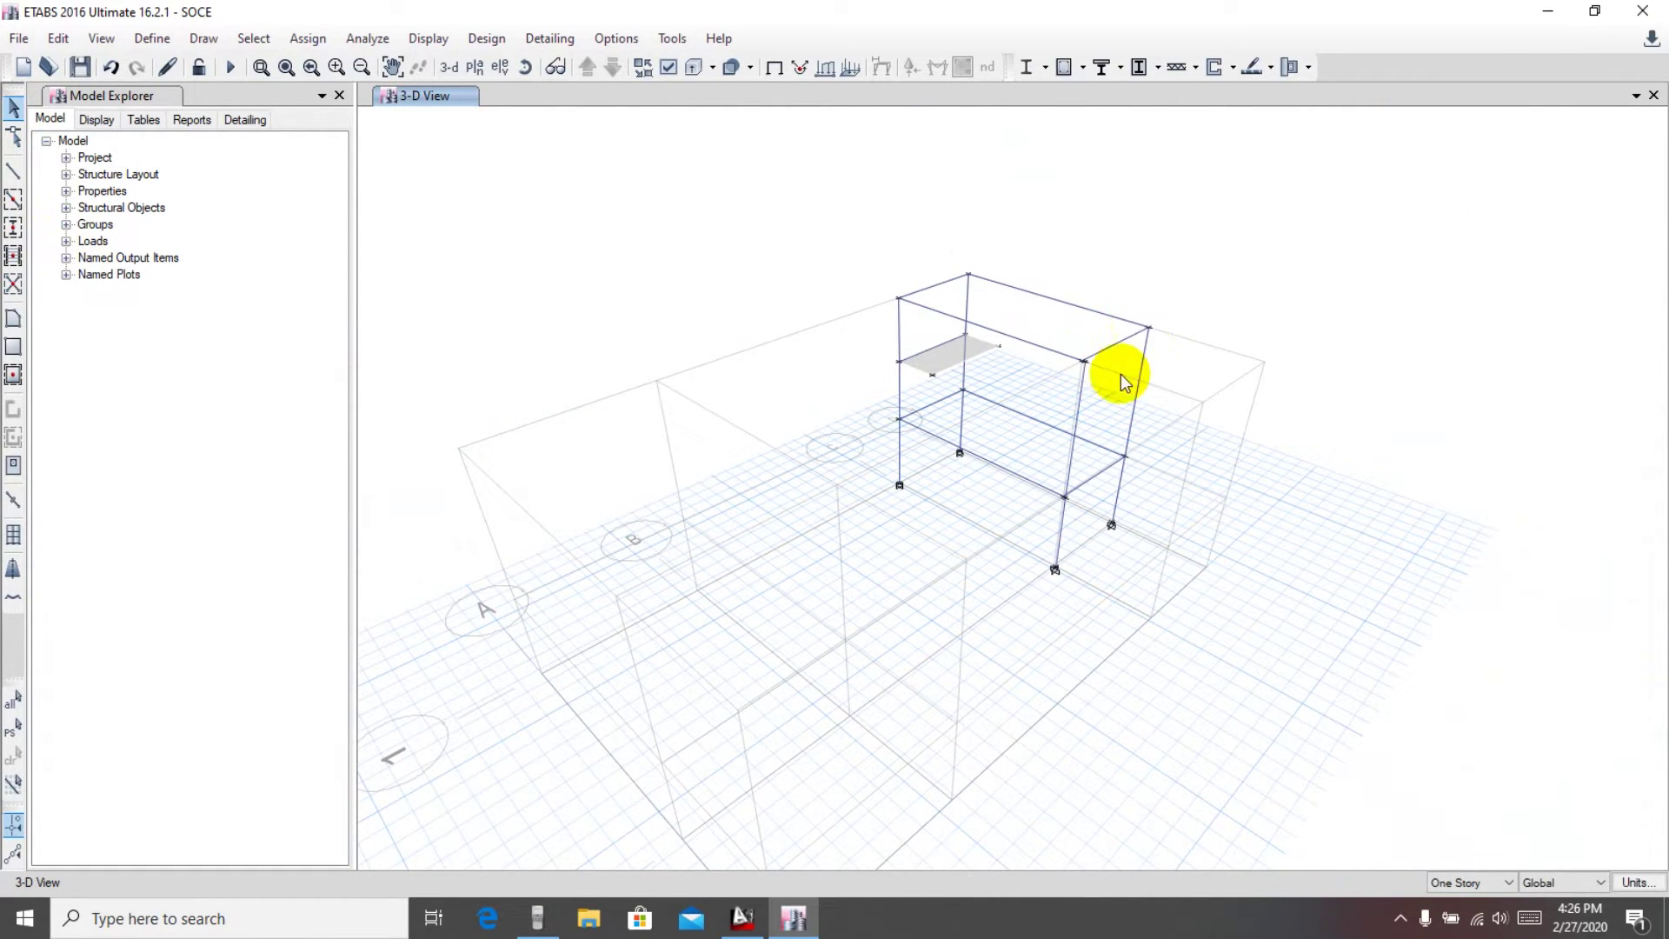
scroll(1069, 494, "up", 3)
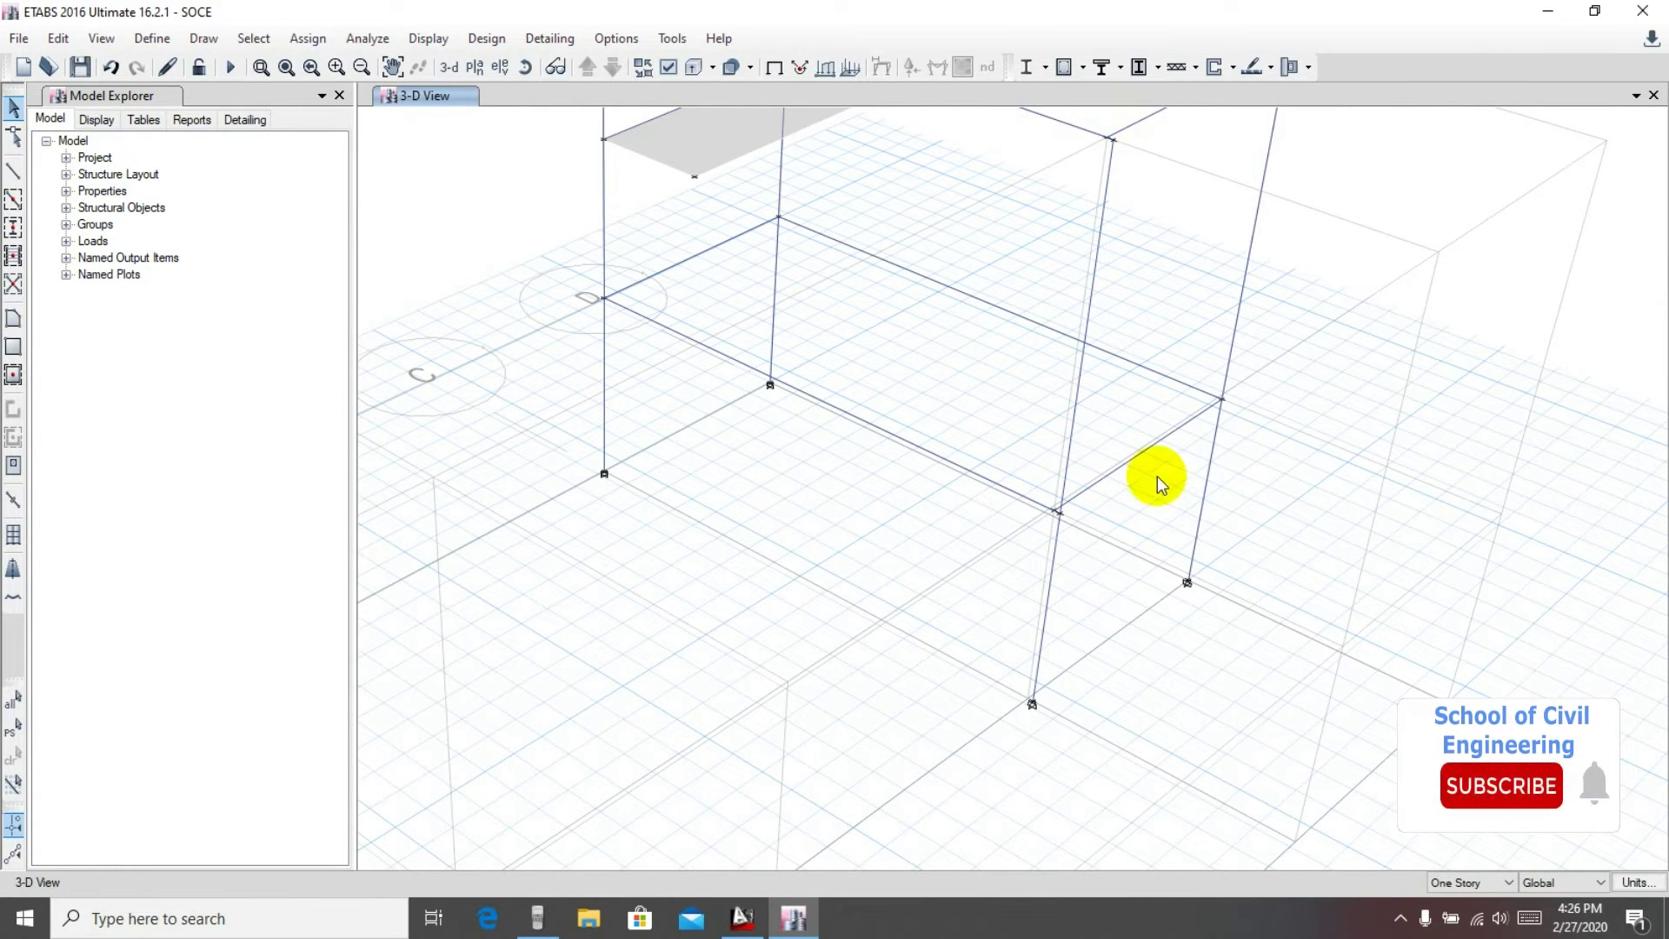
scroll(1163, 440, "down", 3)
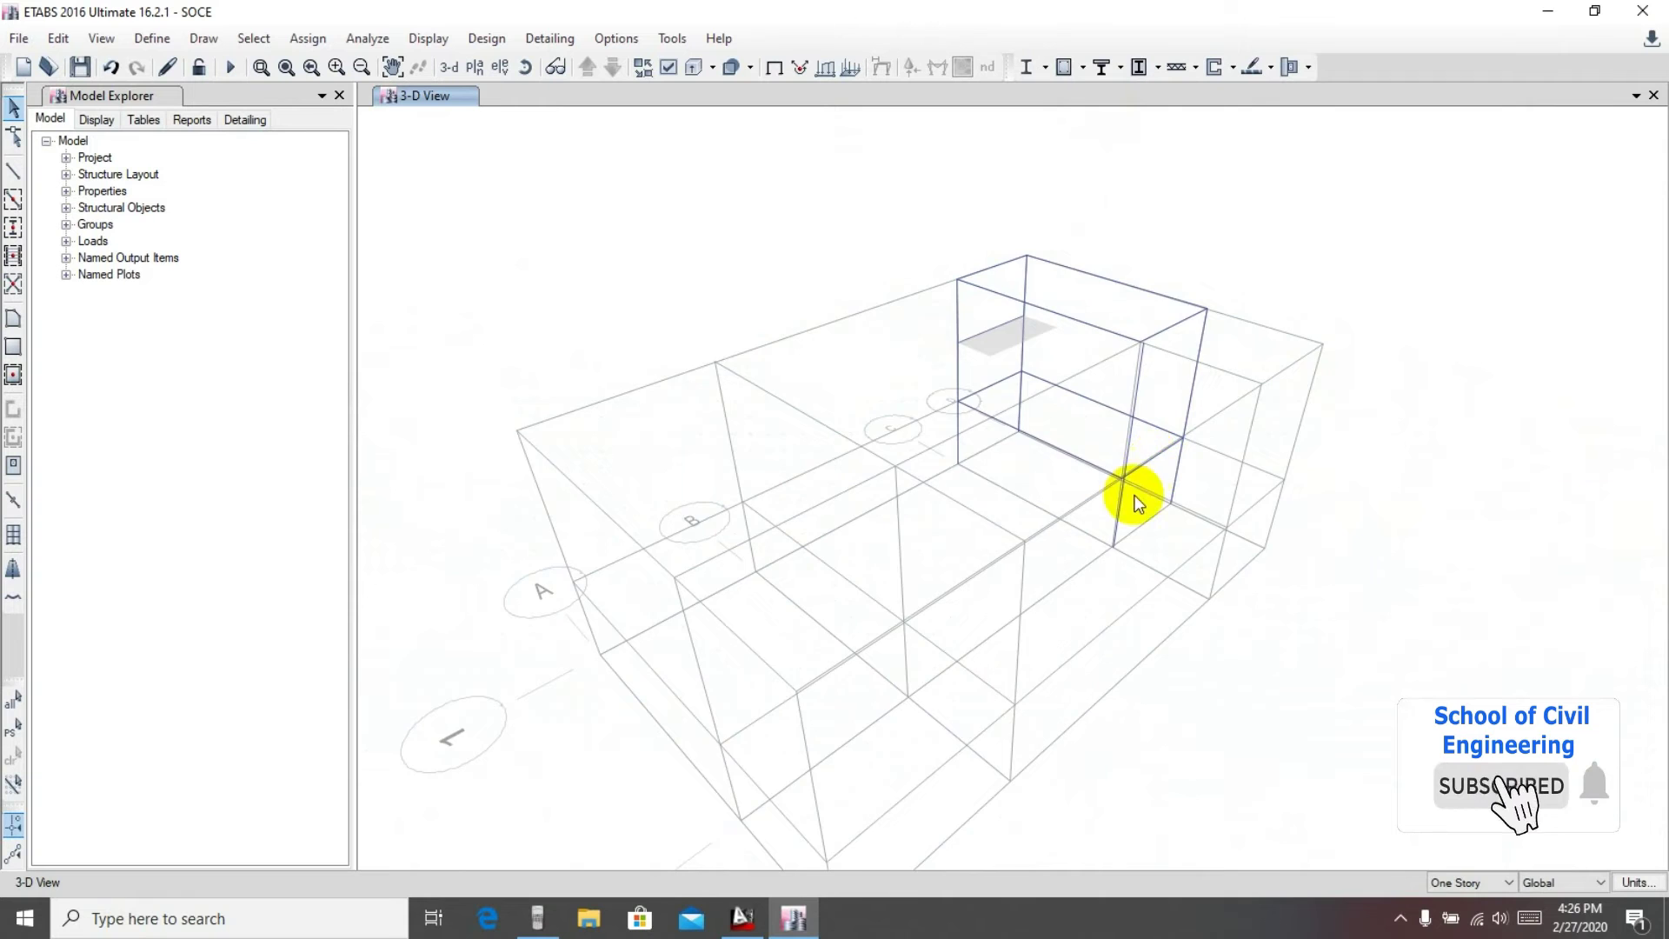
scroll(1156, 463, "up", 8)
scroll(1156, 450, "down", 5)
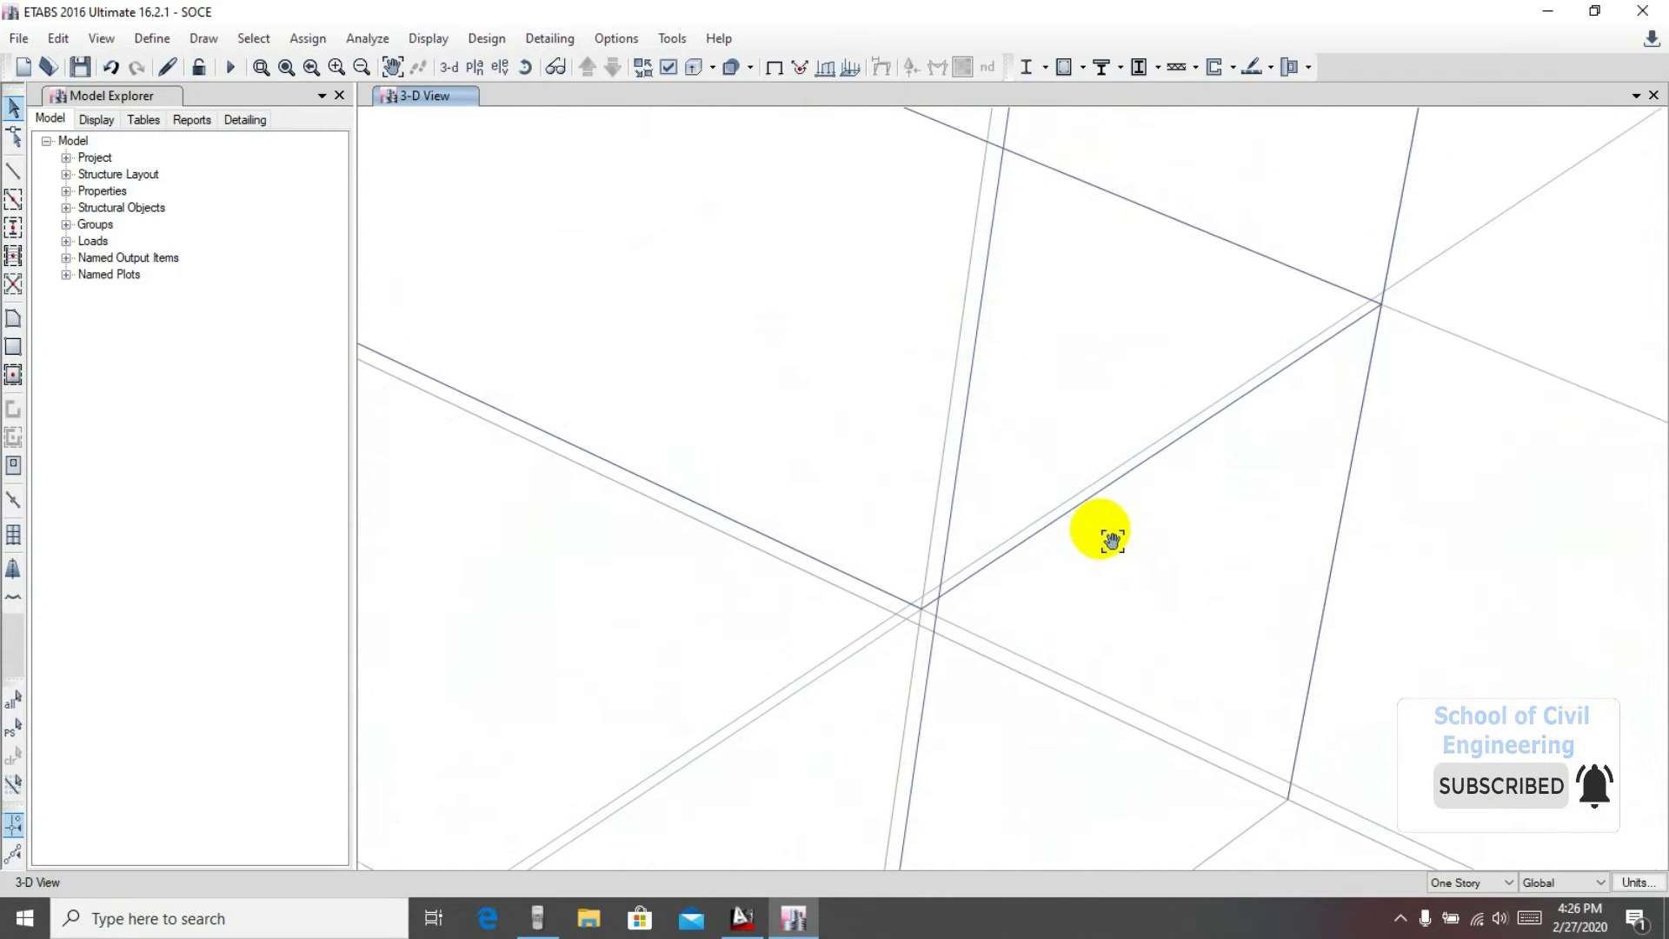
middle_click_drag(1059, 589, 1030, 595)
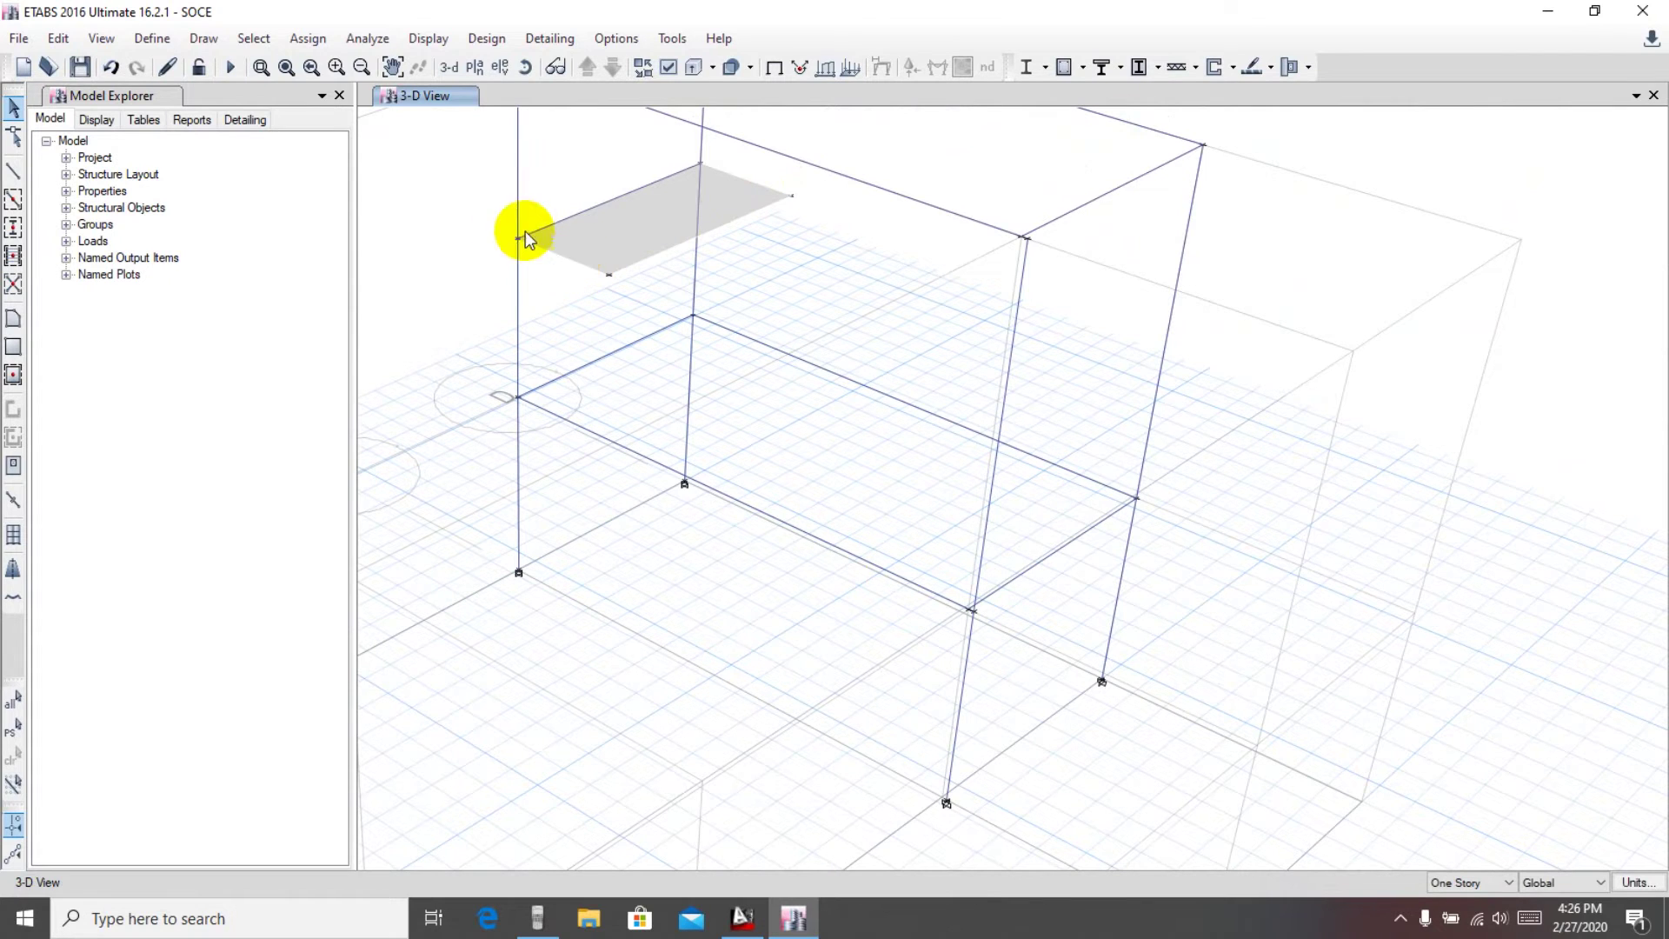
scroll(653, 457, "up", 3)
scroll(653, 456, "down", 6)
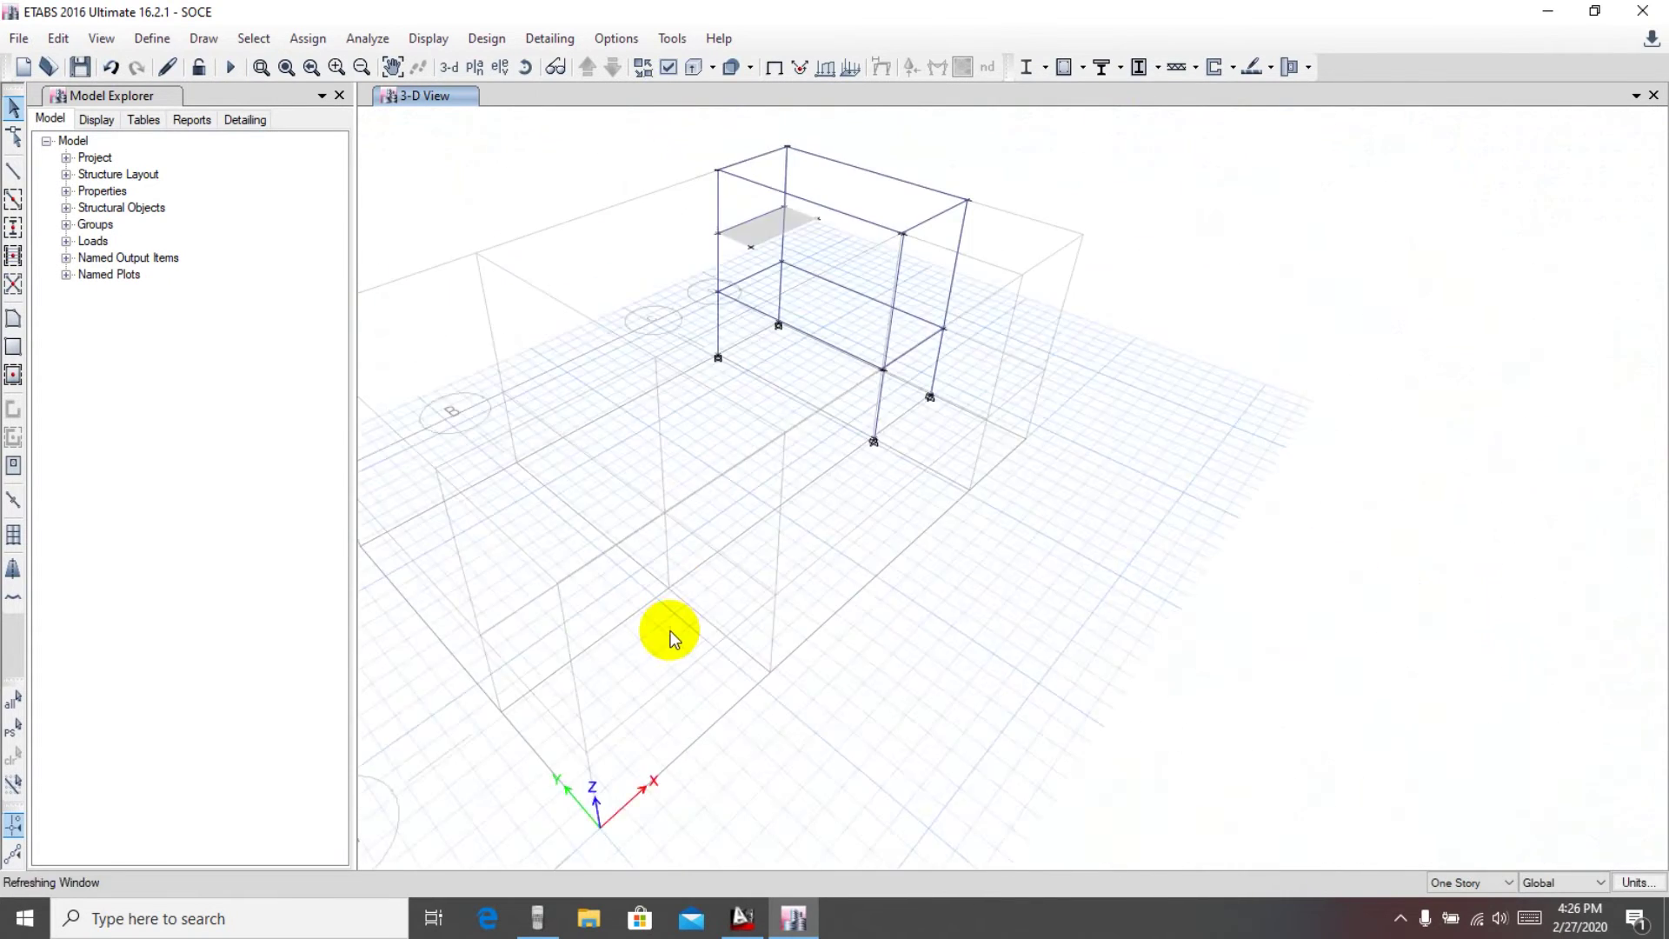
scroll(600, 758, "up", 2)
scroll(614, 709, "up", 3)
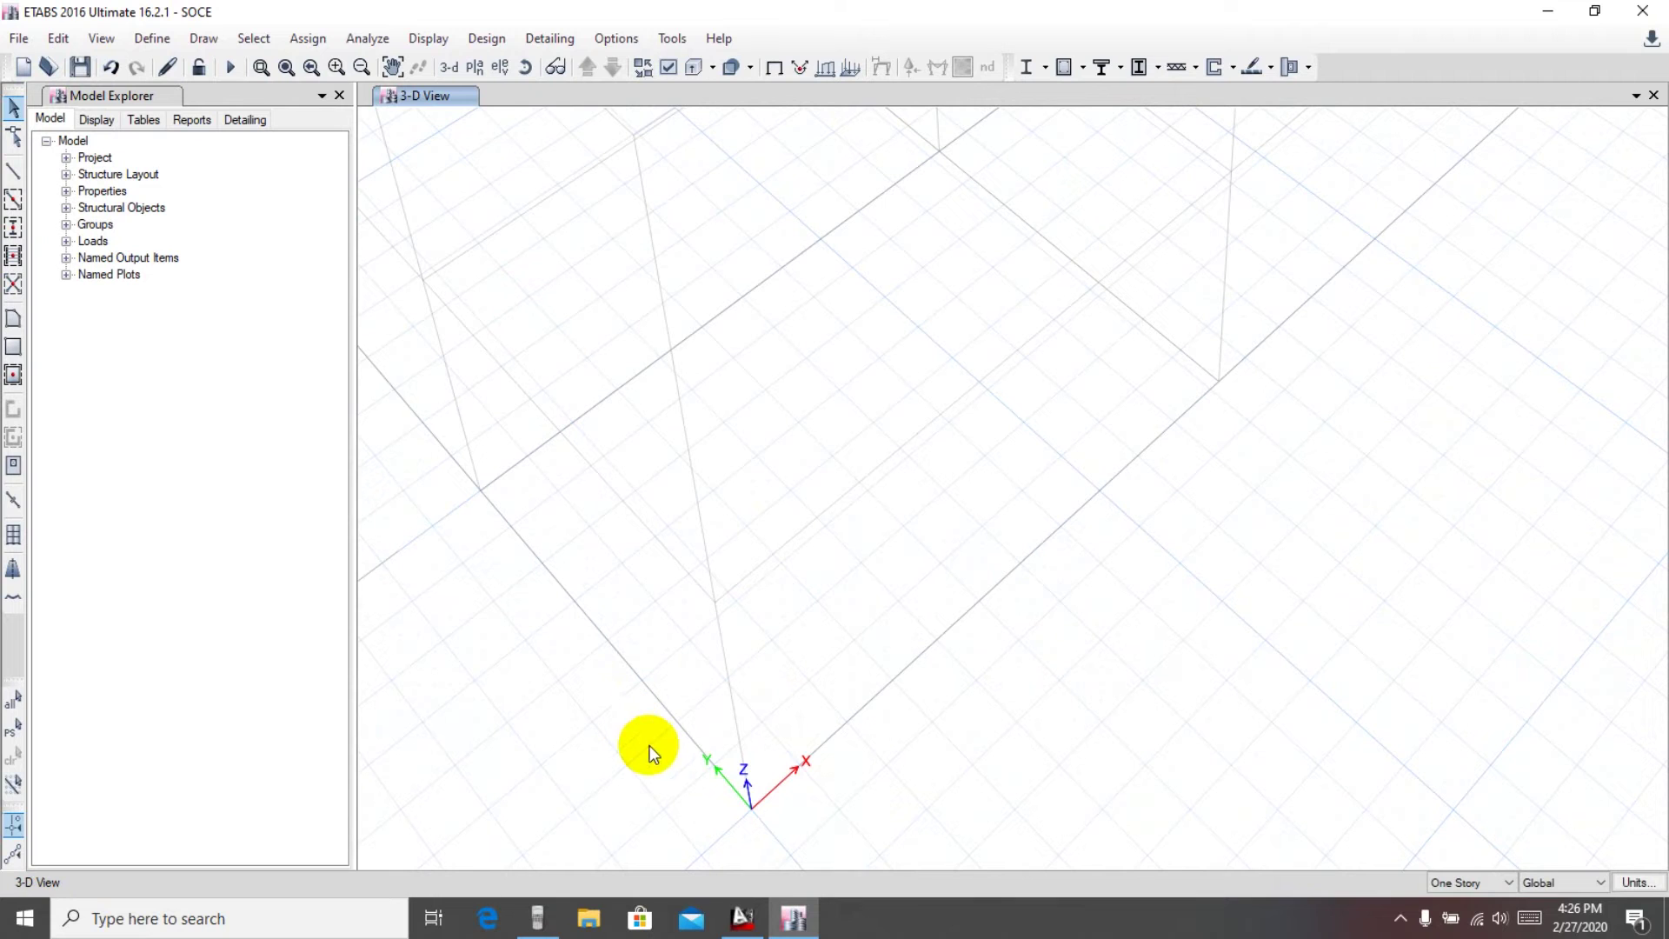
scroll(756, 698, "down", 5)
scroll(843, 420, "up", 4)
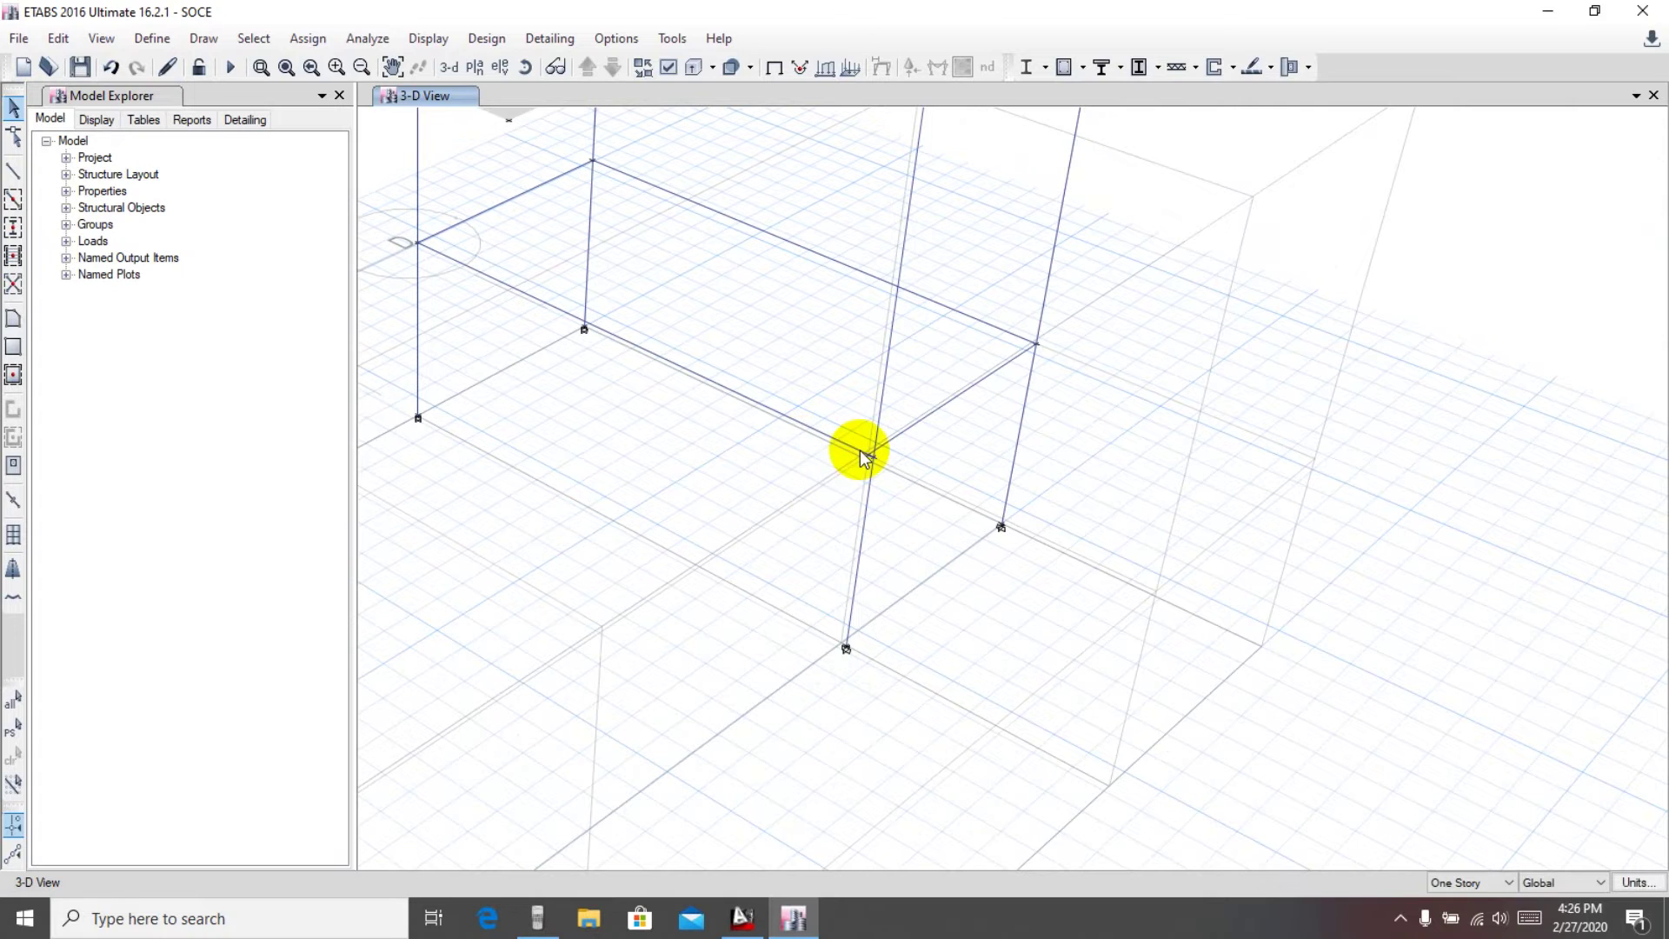
middle_click_drag(782, 522, 780, 544)
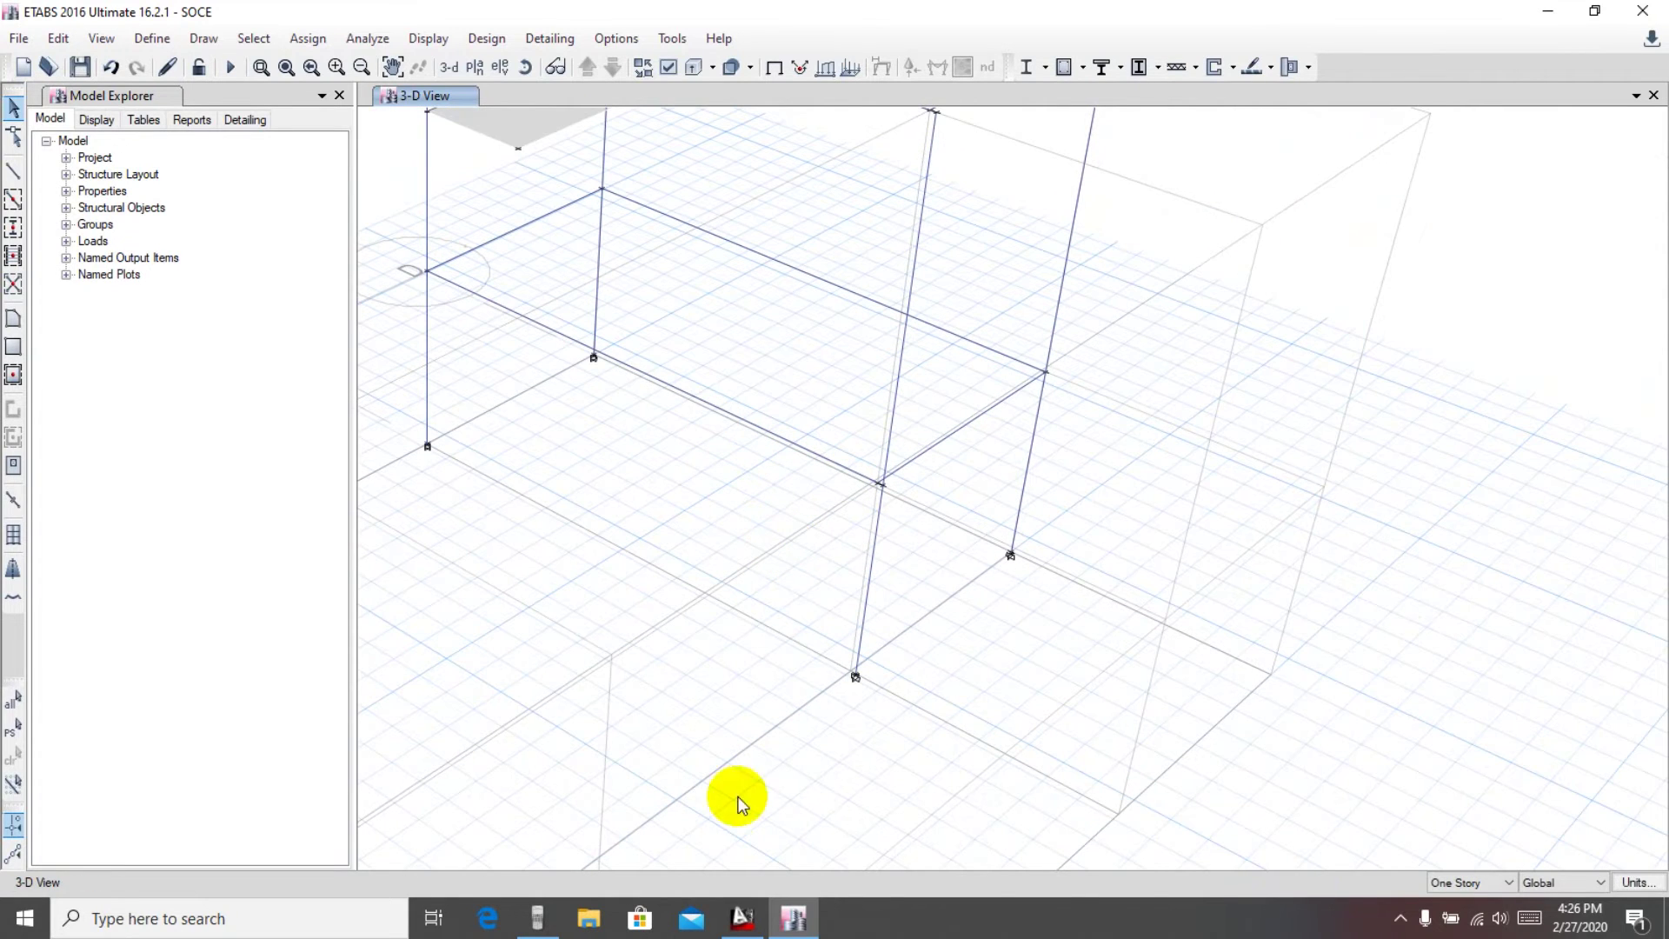
Step: Check the floor-level landing depth from grid line 2 in the AutoCAD floor plan, and return to ETABS to start drawing joint objects
left_click(743, 917)
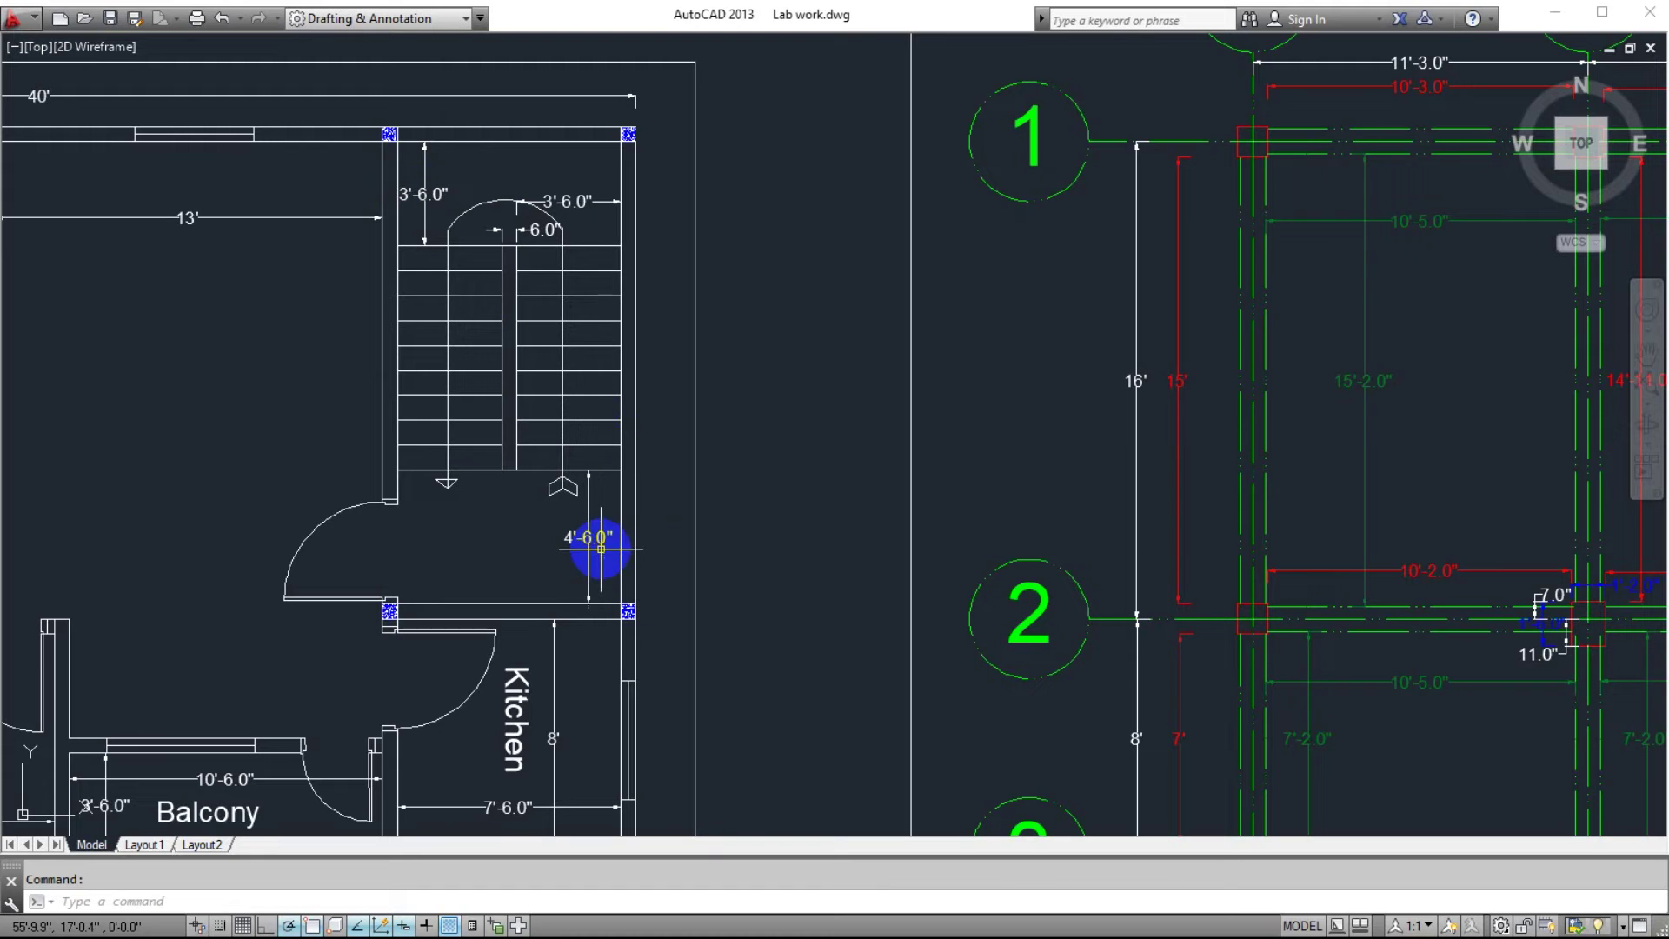
left_click(1553, 16)
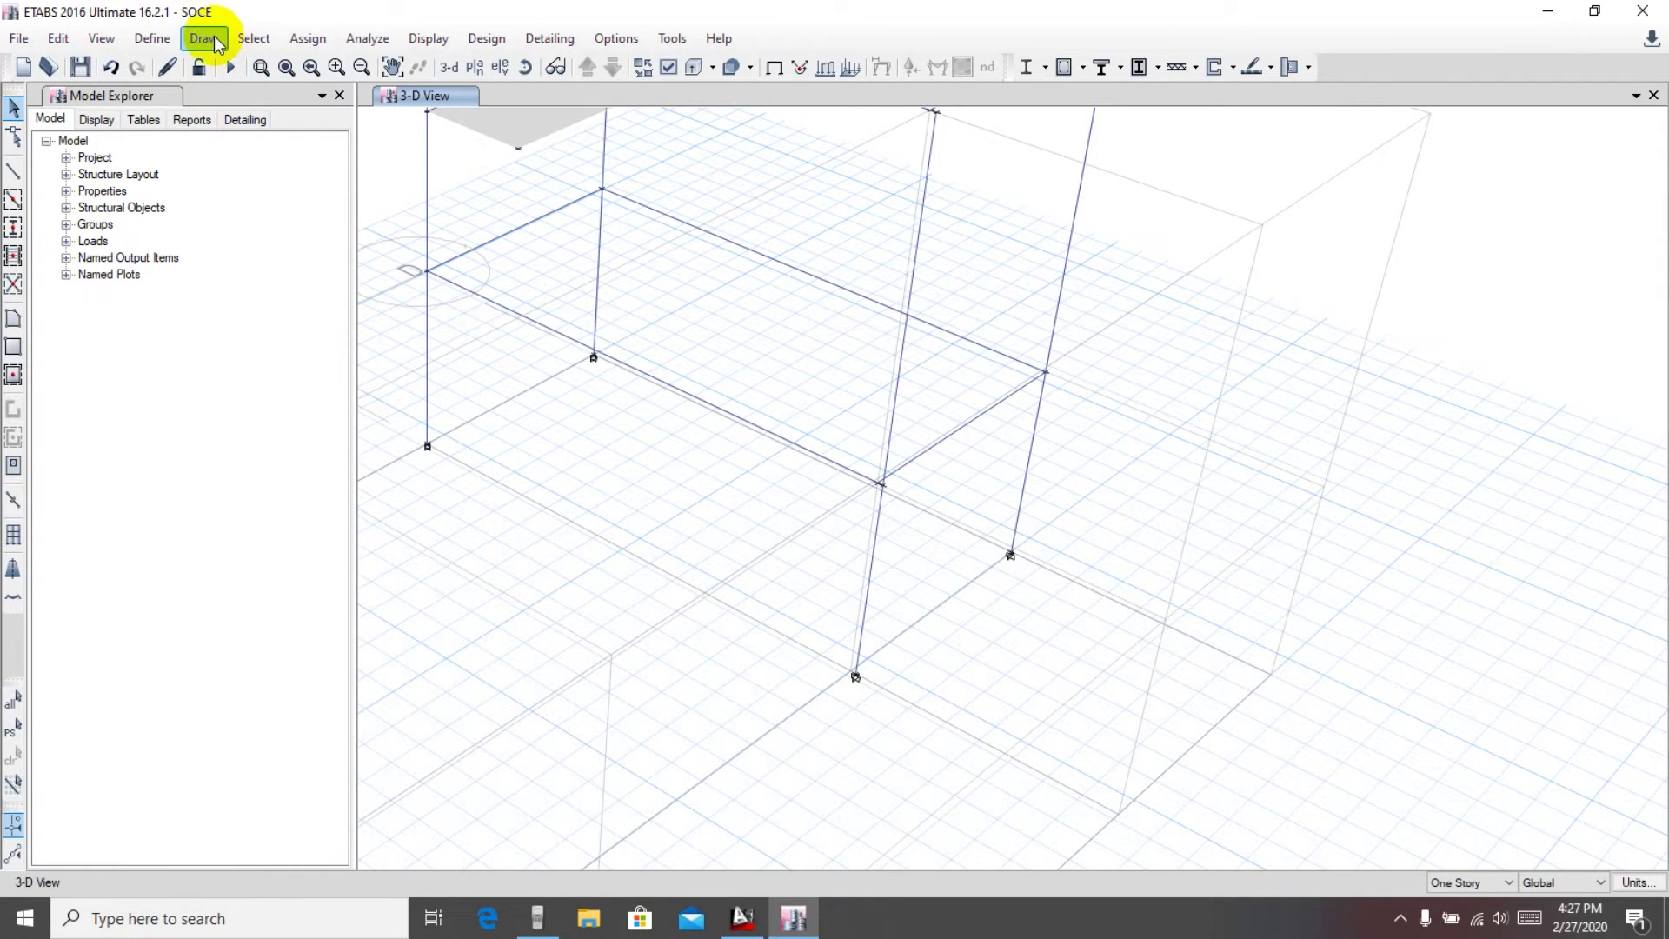
left_click(202, 39)
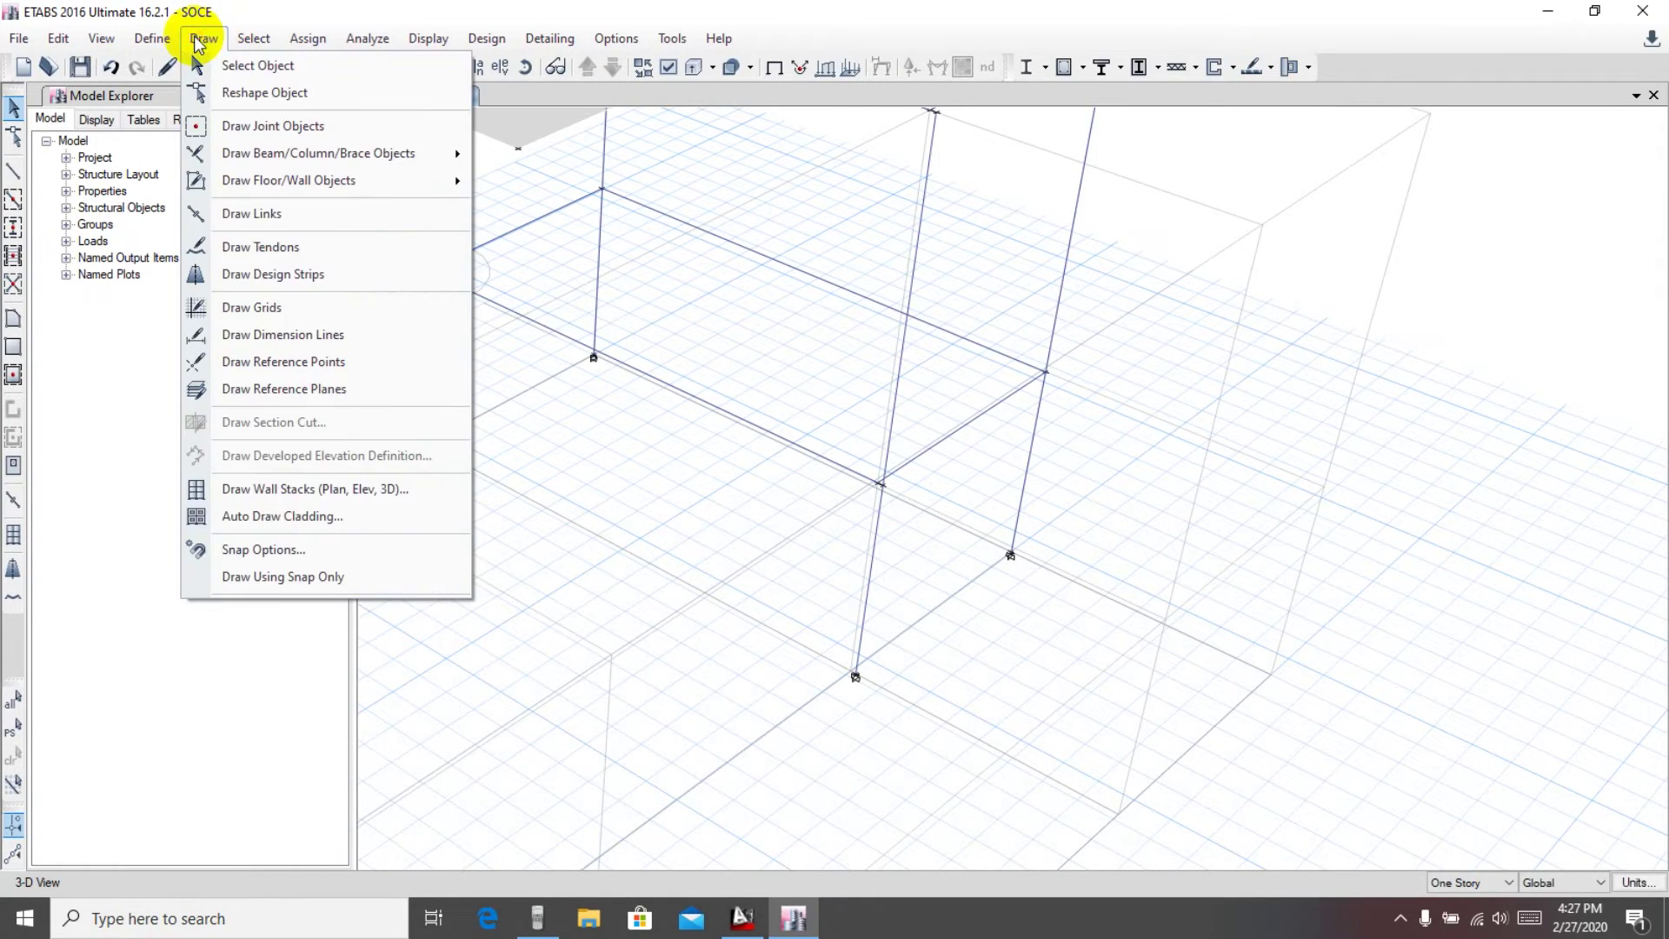
left_click(268, 129)
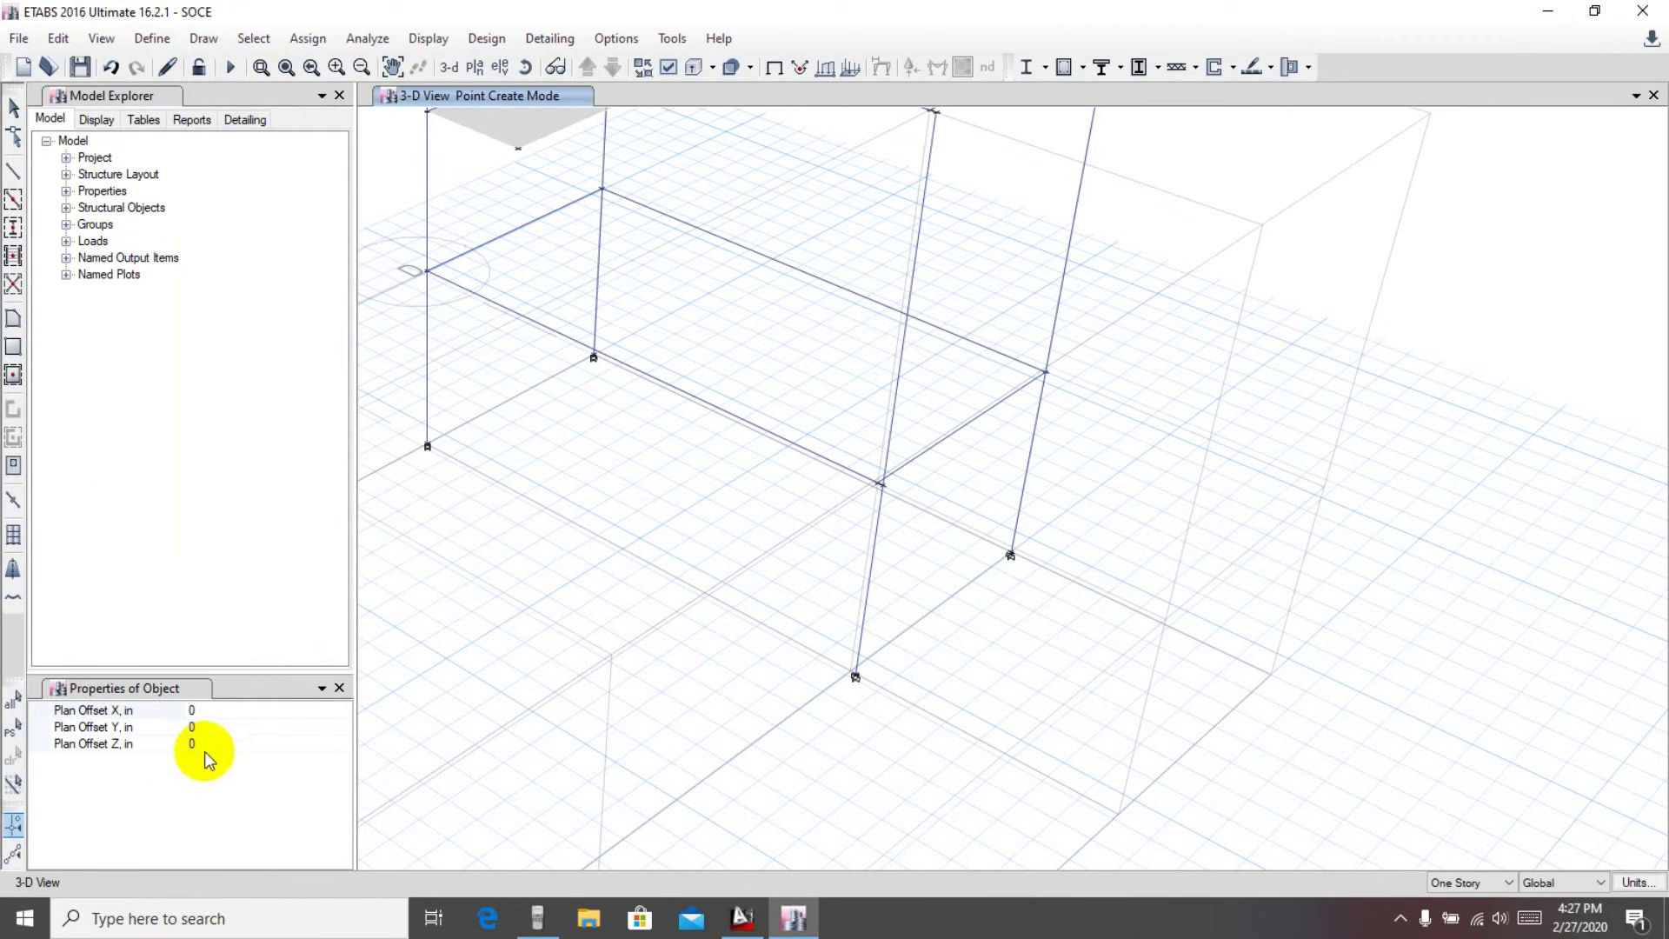
Step: Convert the 4'-6" floor-level landing depth to inches with the calculator by computing 4 × 12 + 6
left_click(537, 918)
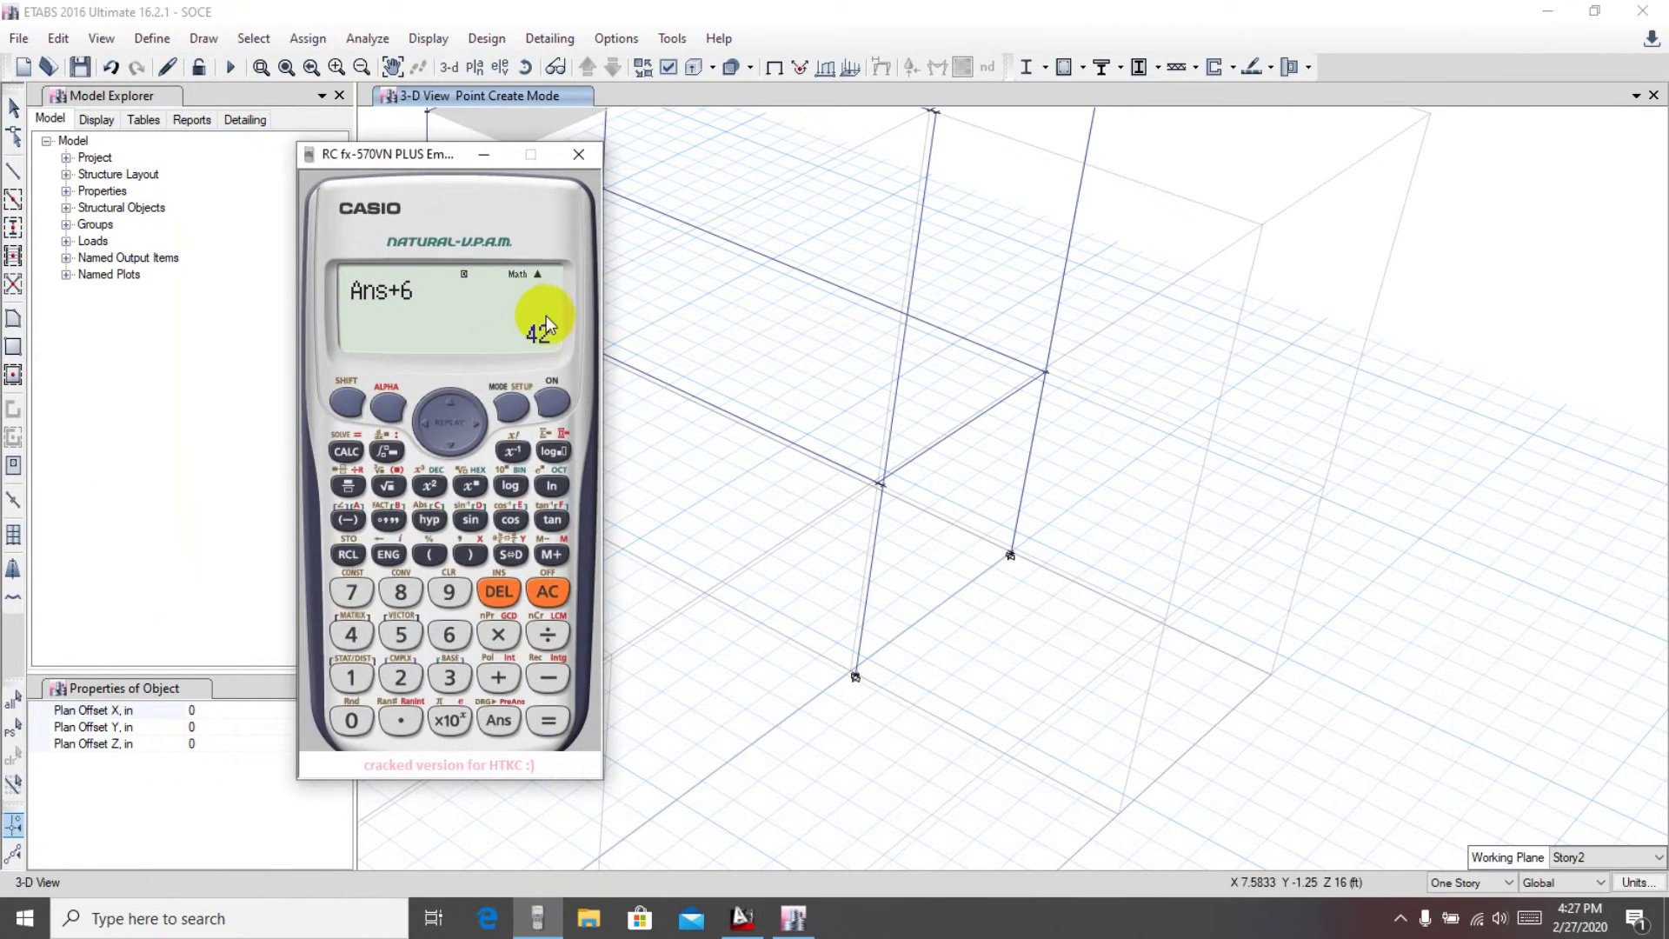
left_click(513, 675)
left_click(400, 678)
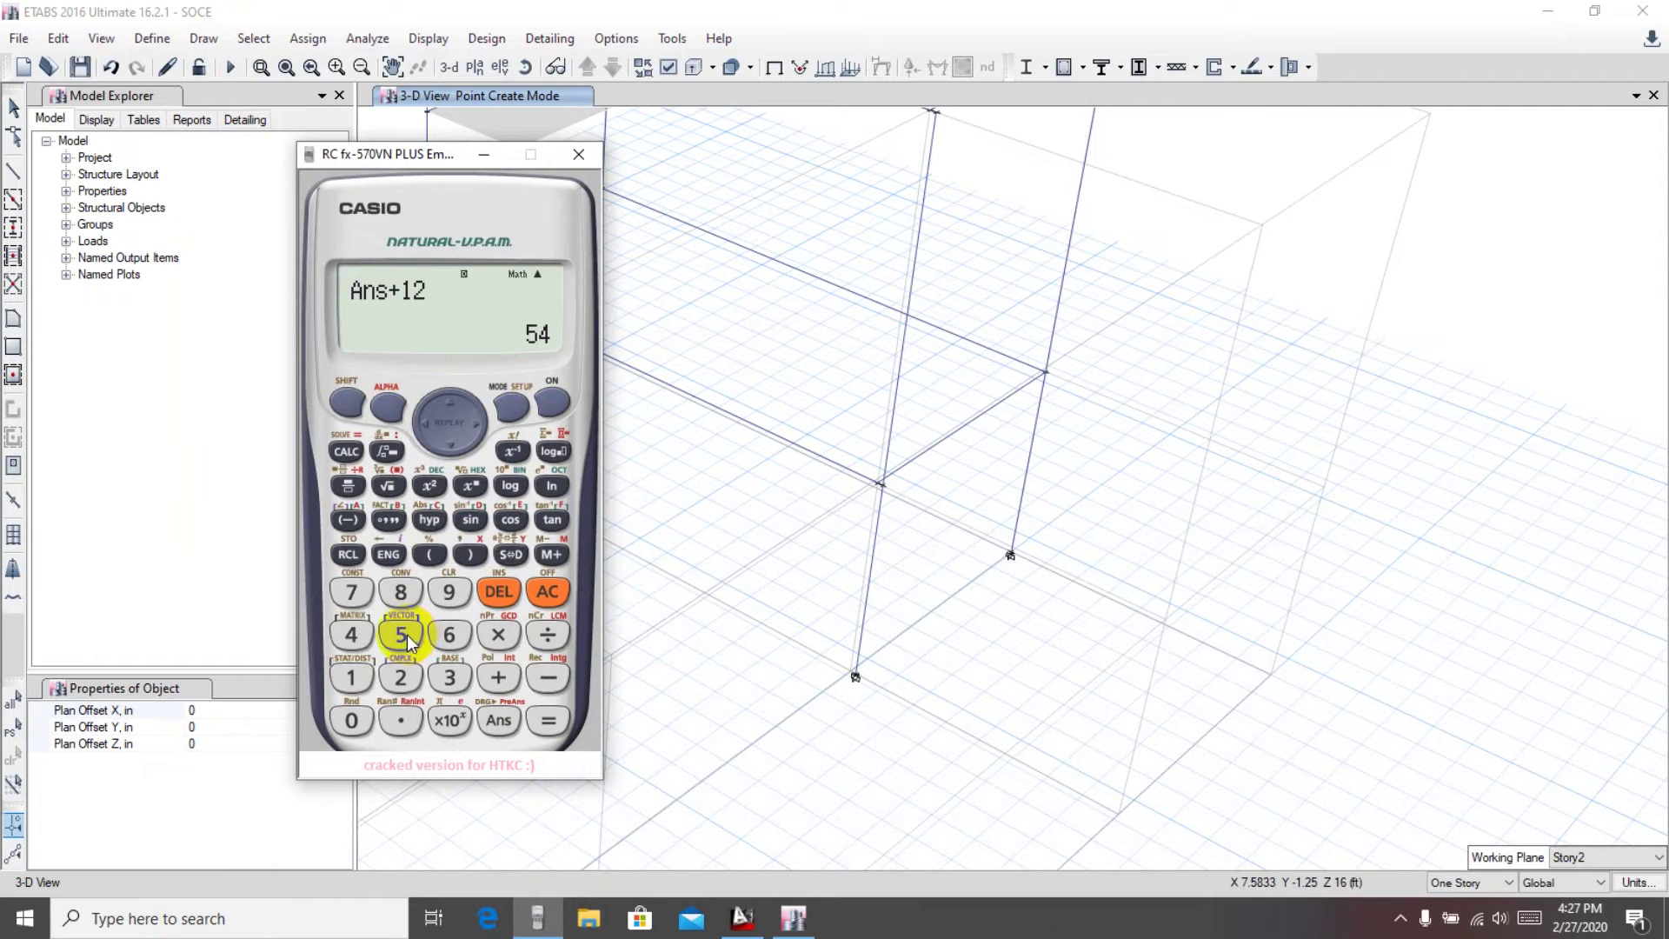
left_click(352, 636)
left_click(498, 635)
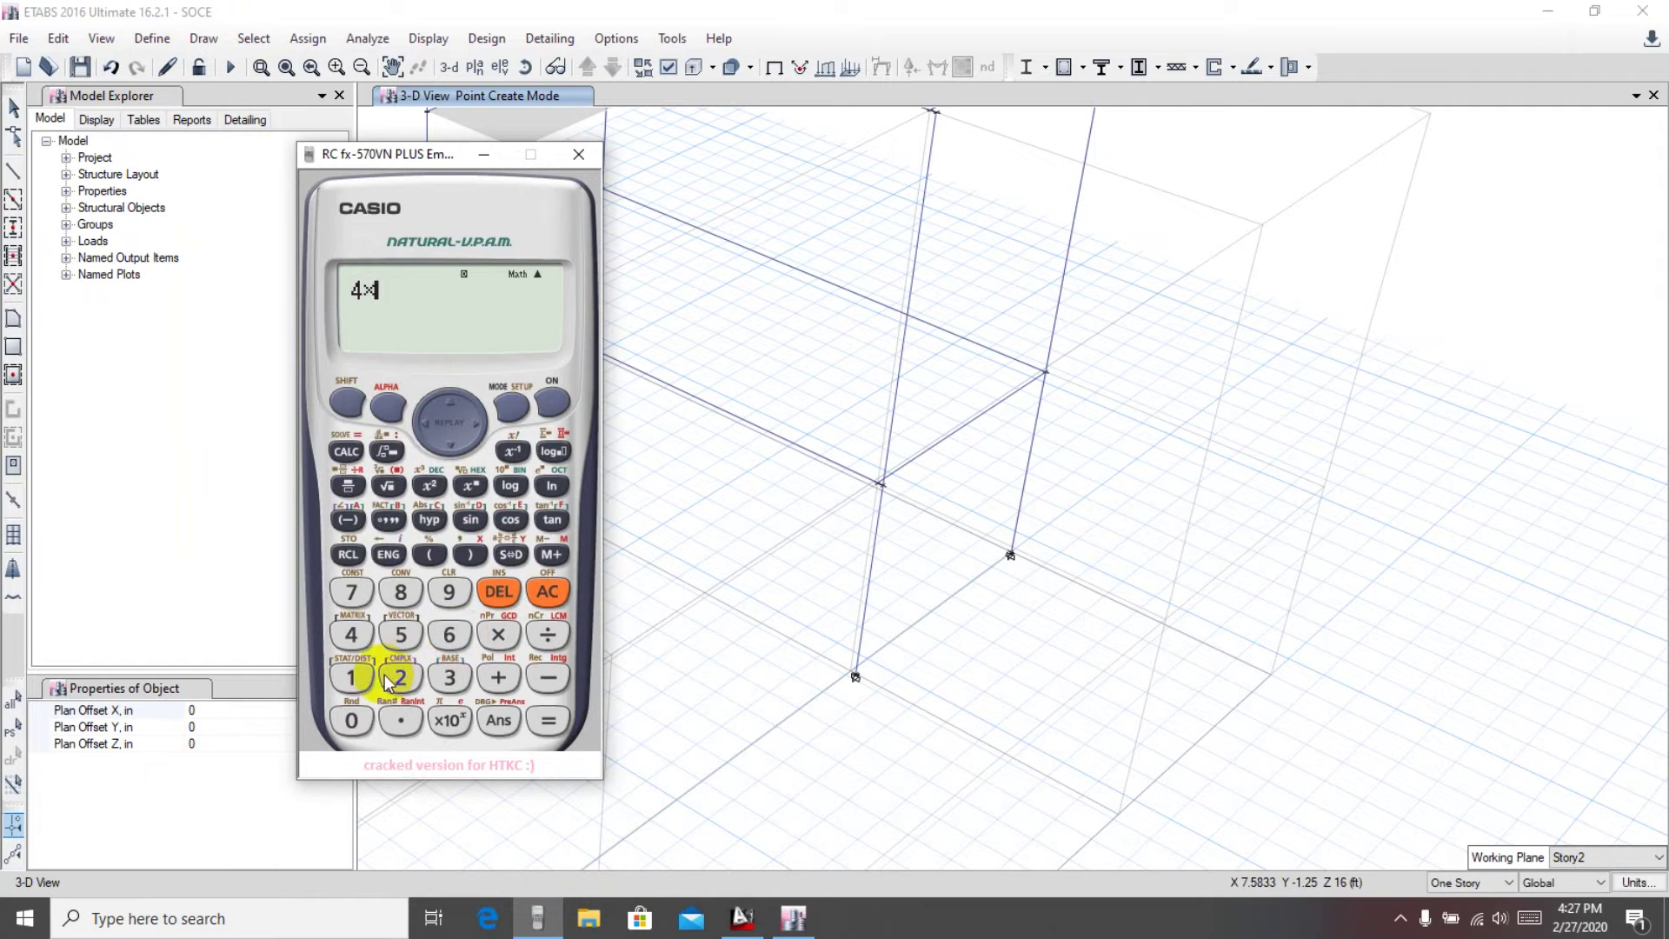
left_click(401, 677)
left_click(498, 678)
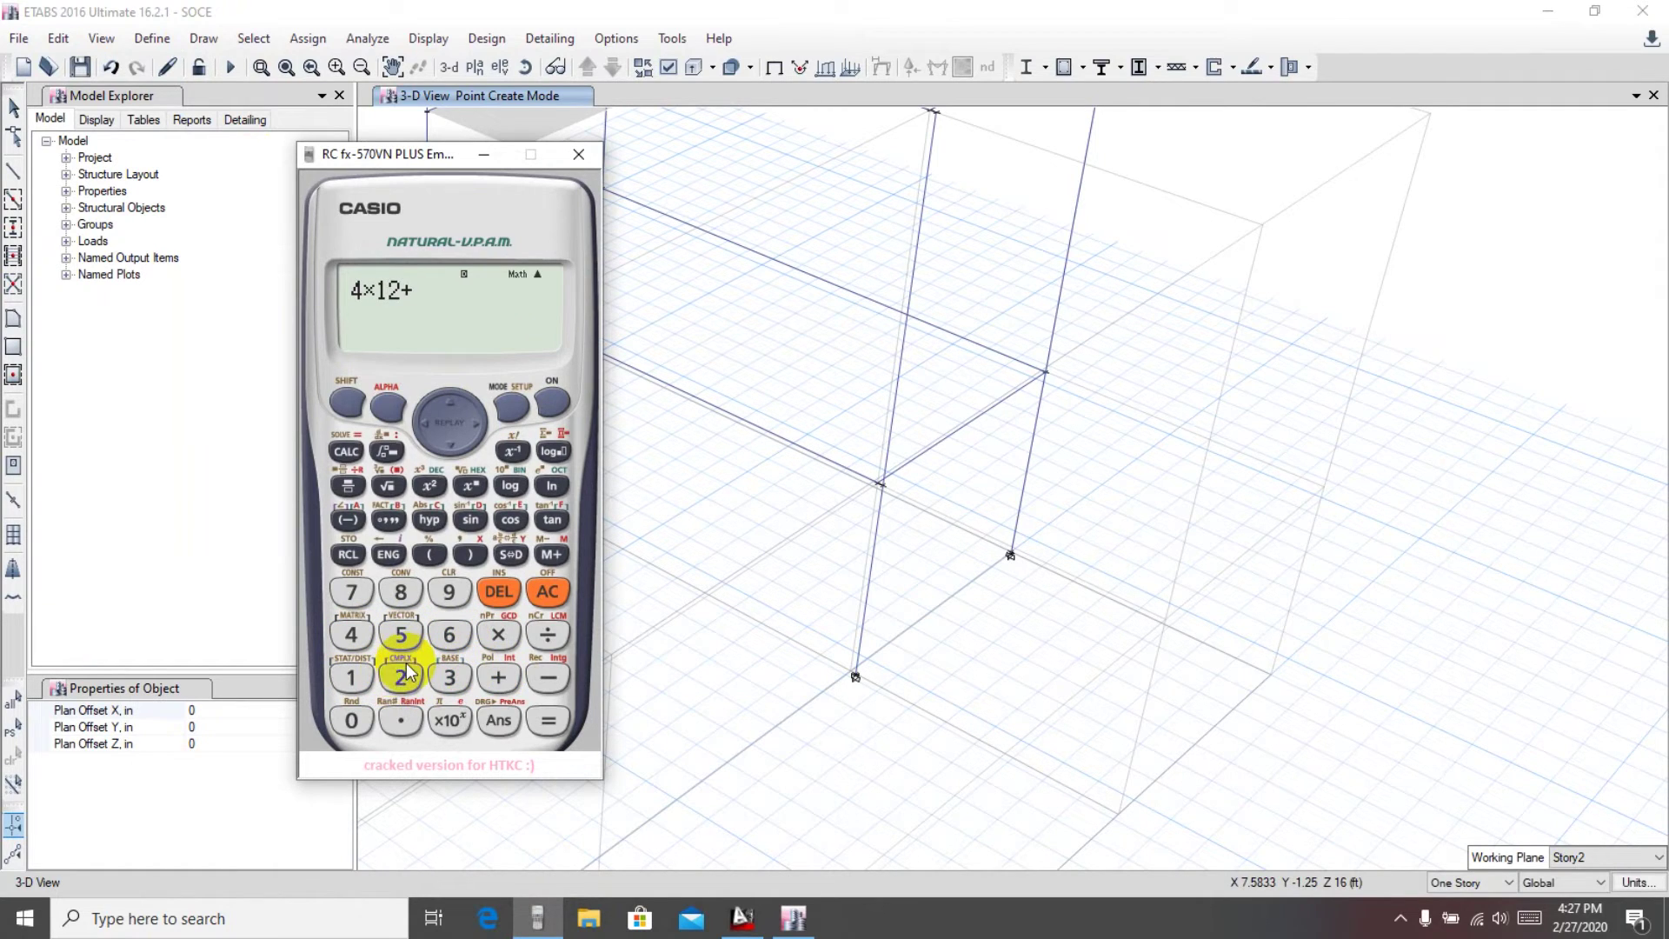
left_click(449, 639)
left_click(548, 720)
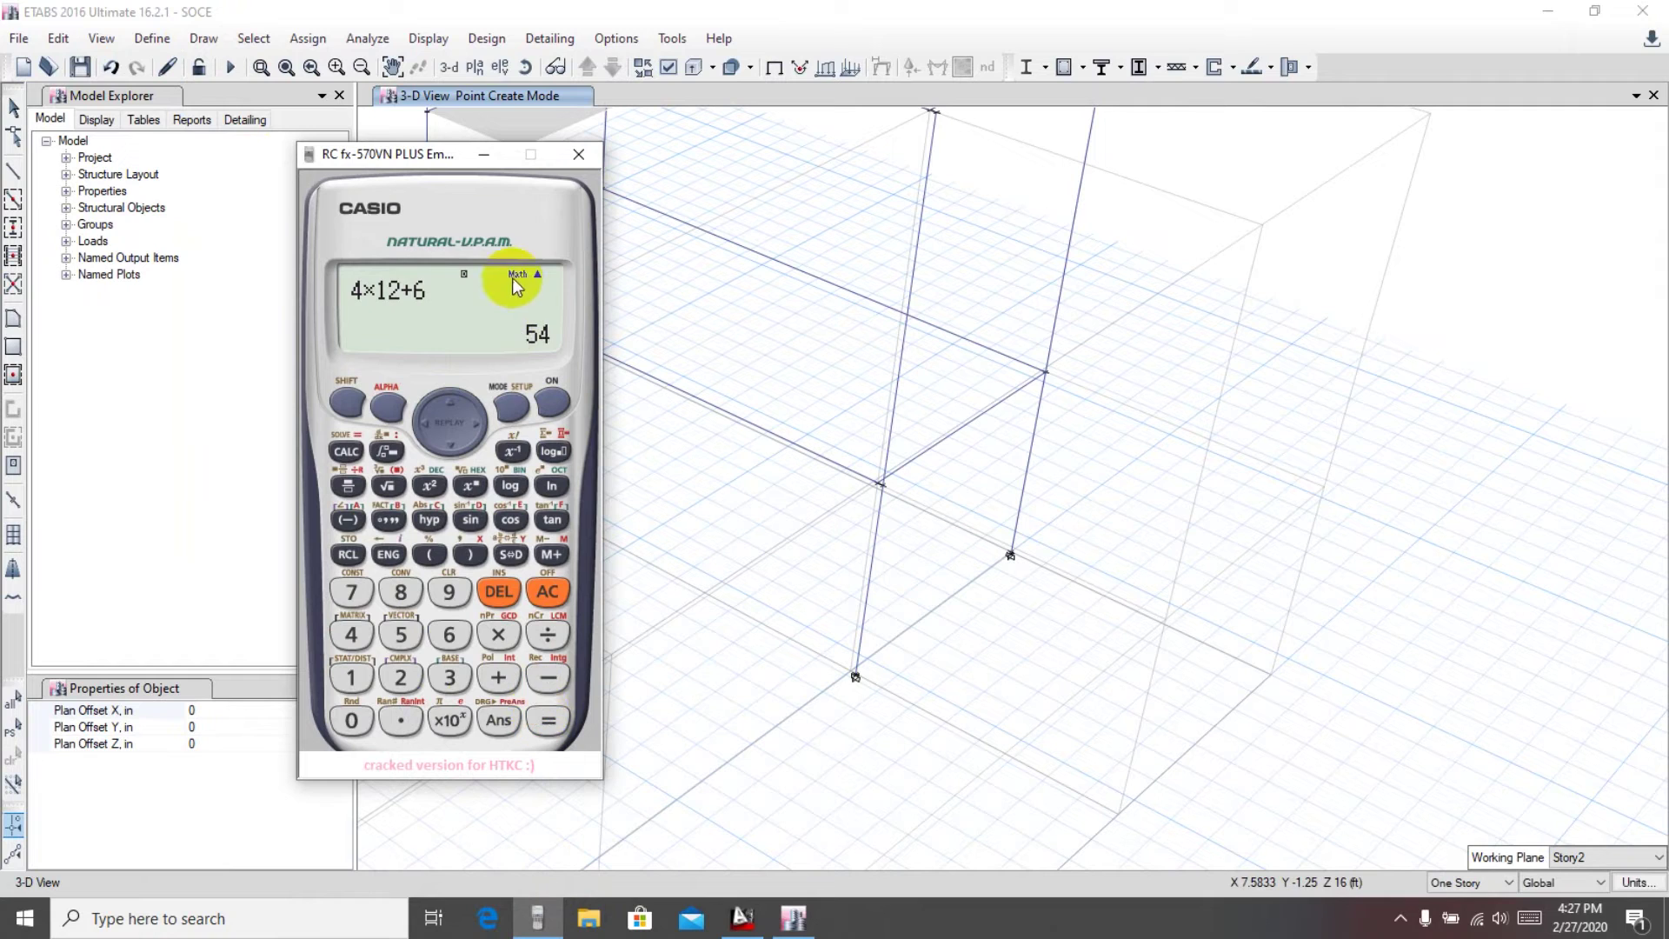
left_click(484, 154)
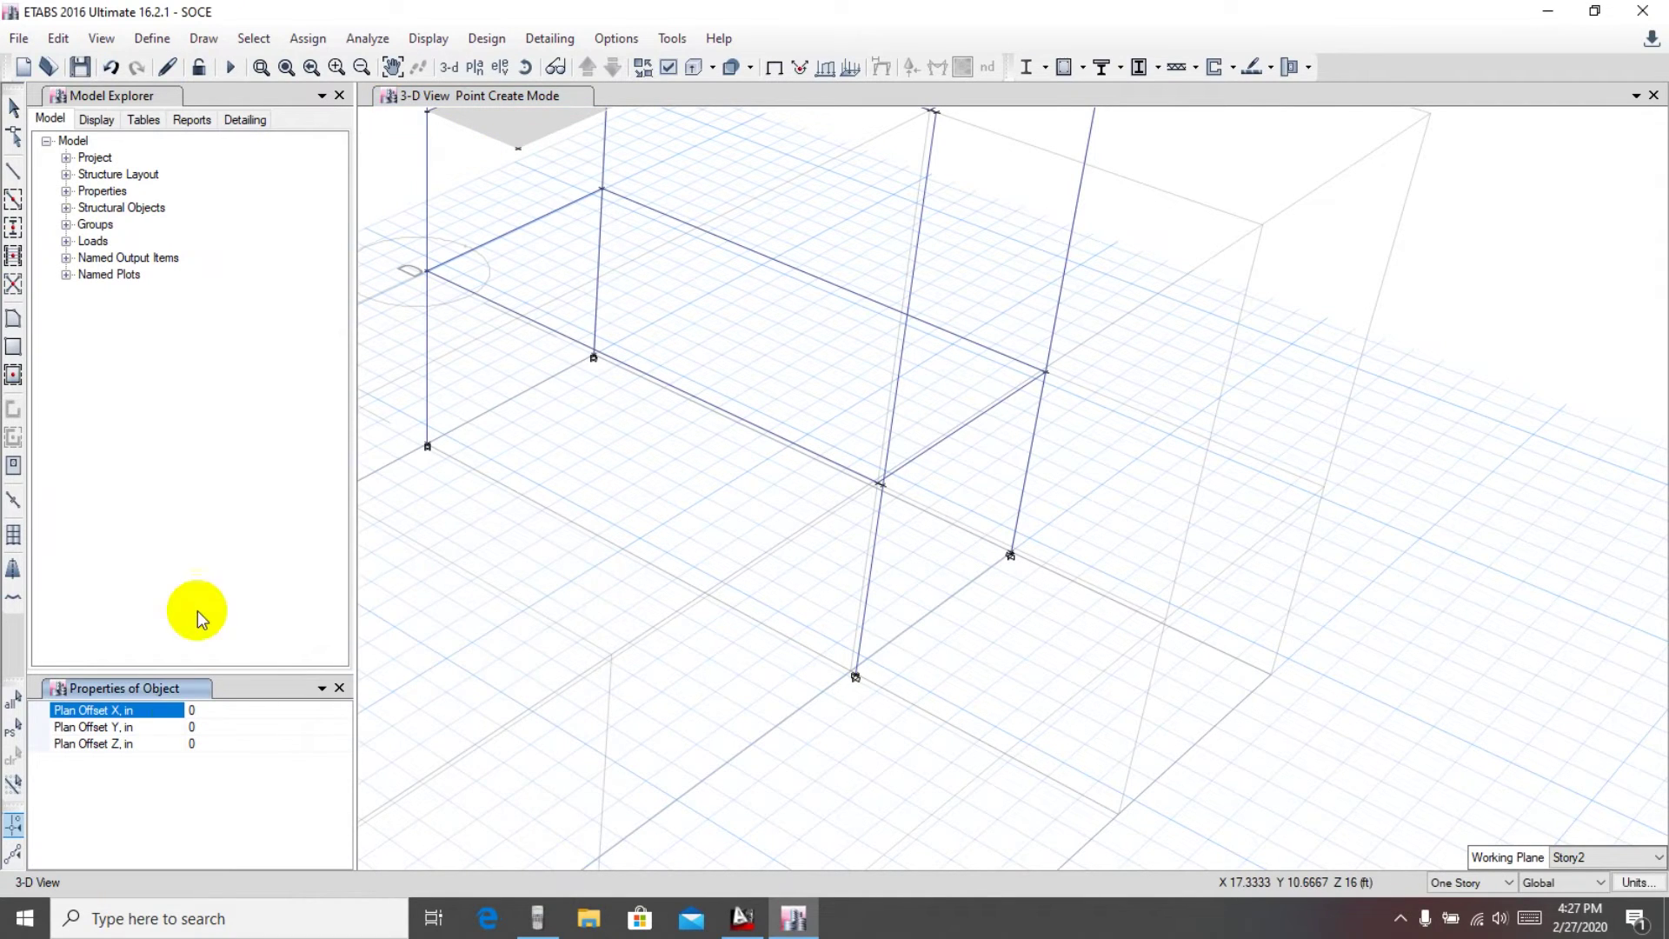
Step: Set the joint's plan offset Y to 54 in and place offset joints from both grid line 2 corners of the stair bay on Story1
left_click(212, 723)
left_click_drag(211, 731, 165, 731)
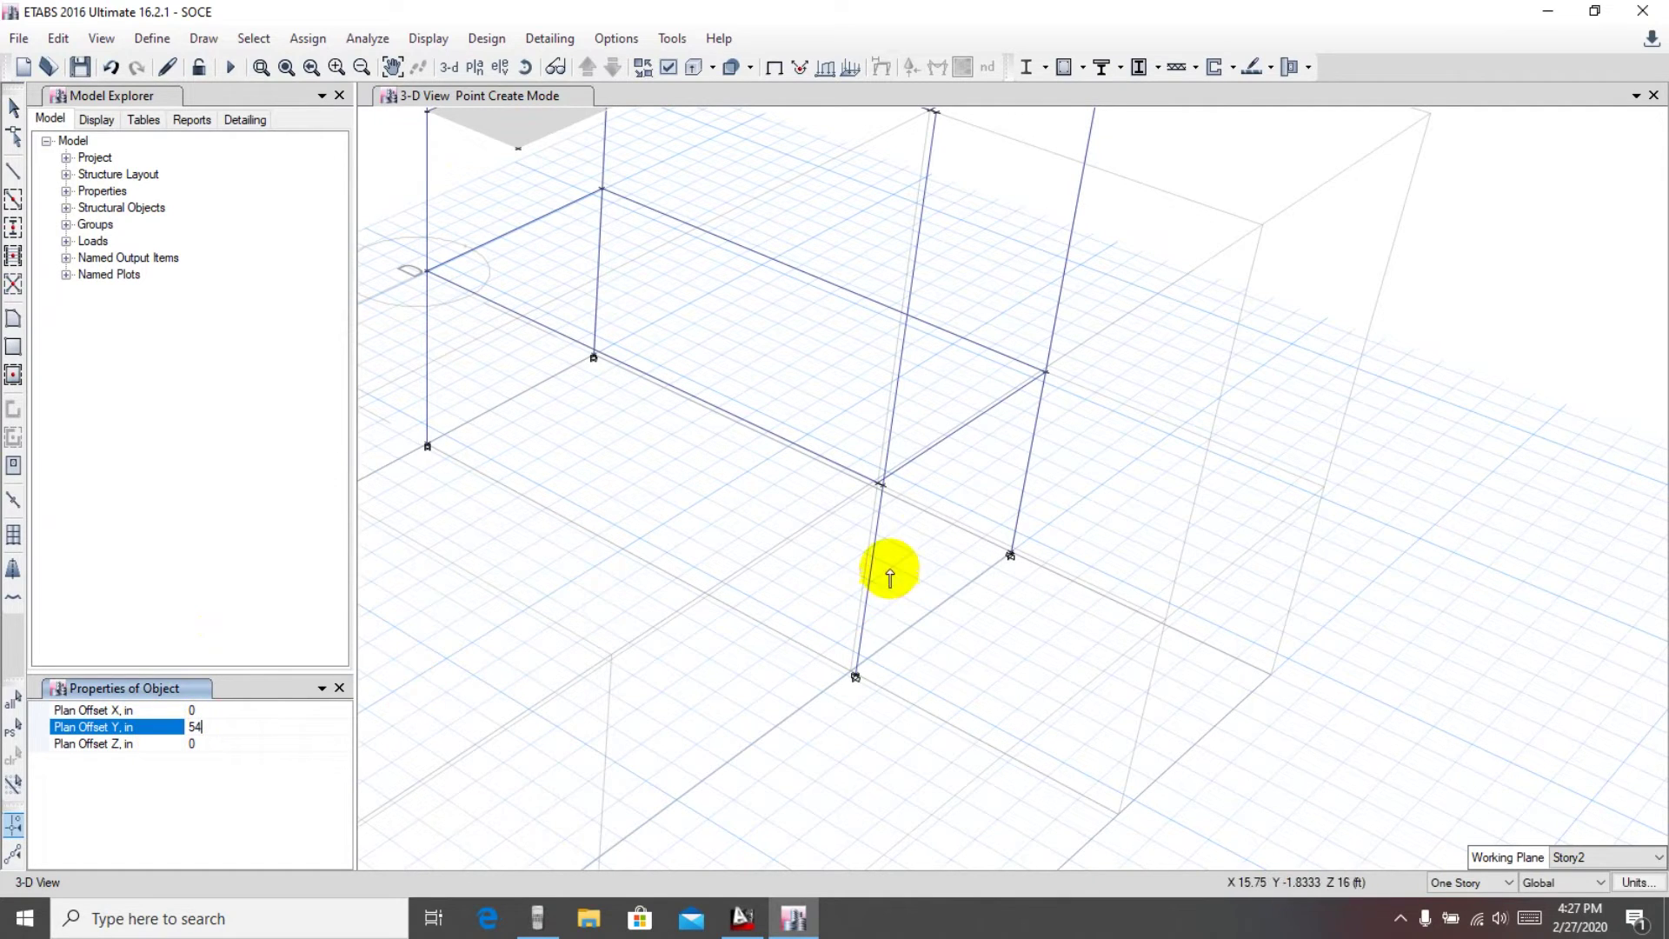
scroll(878, 487, "up", 5)
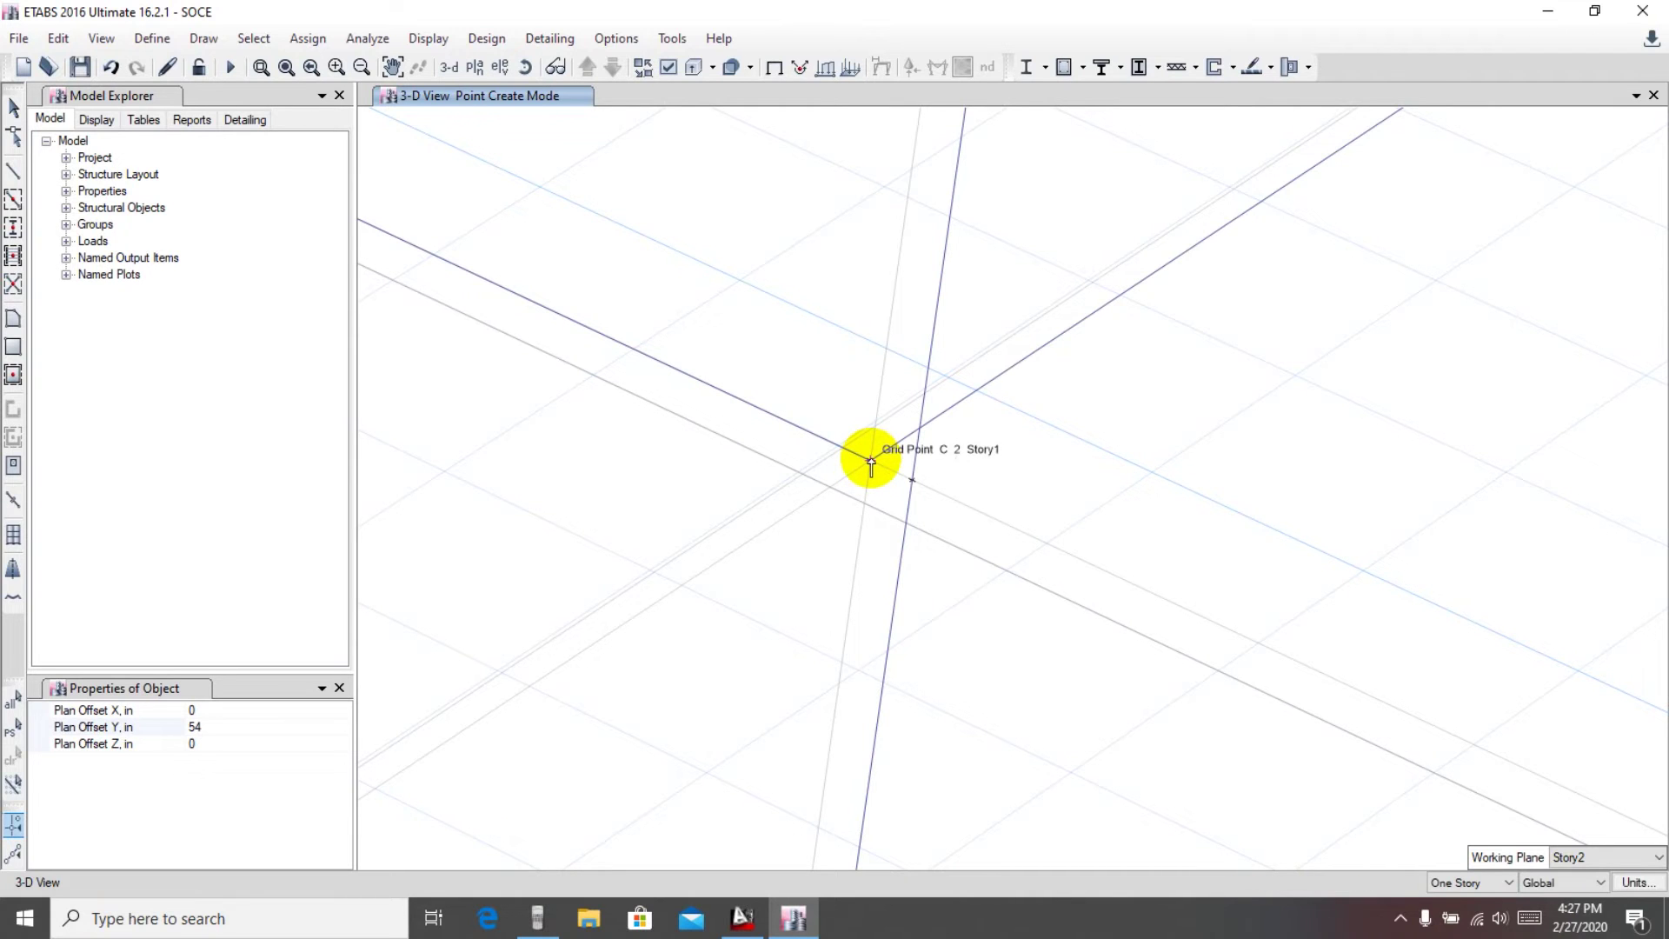
scroll(868, 459, "down", 3)
key("Escape")
scroll(976, 585, "up", 4)
left_click(1067, 571)
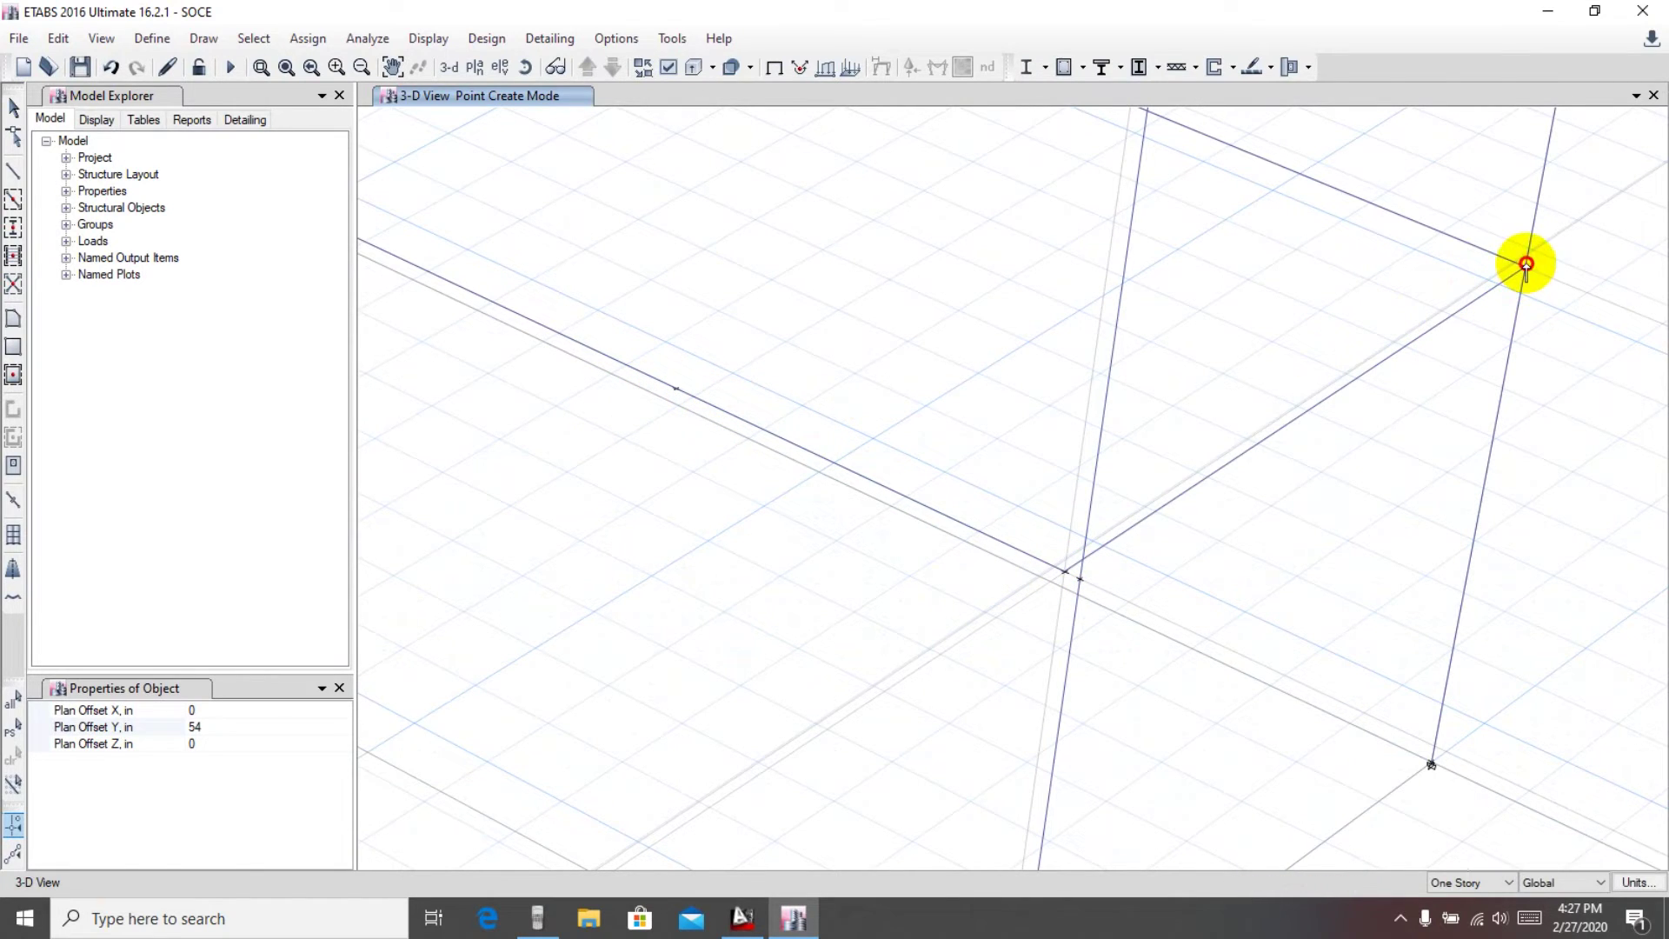
scroll(969, 435, "up", 3)
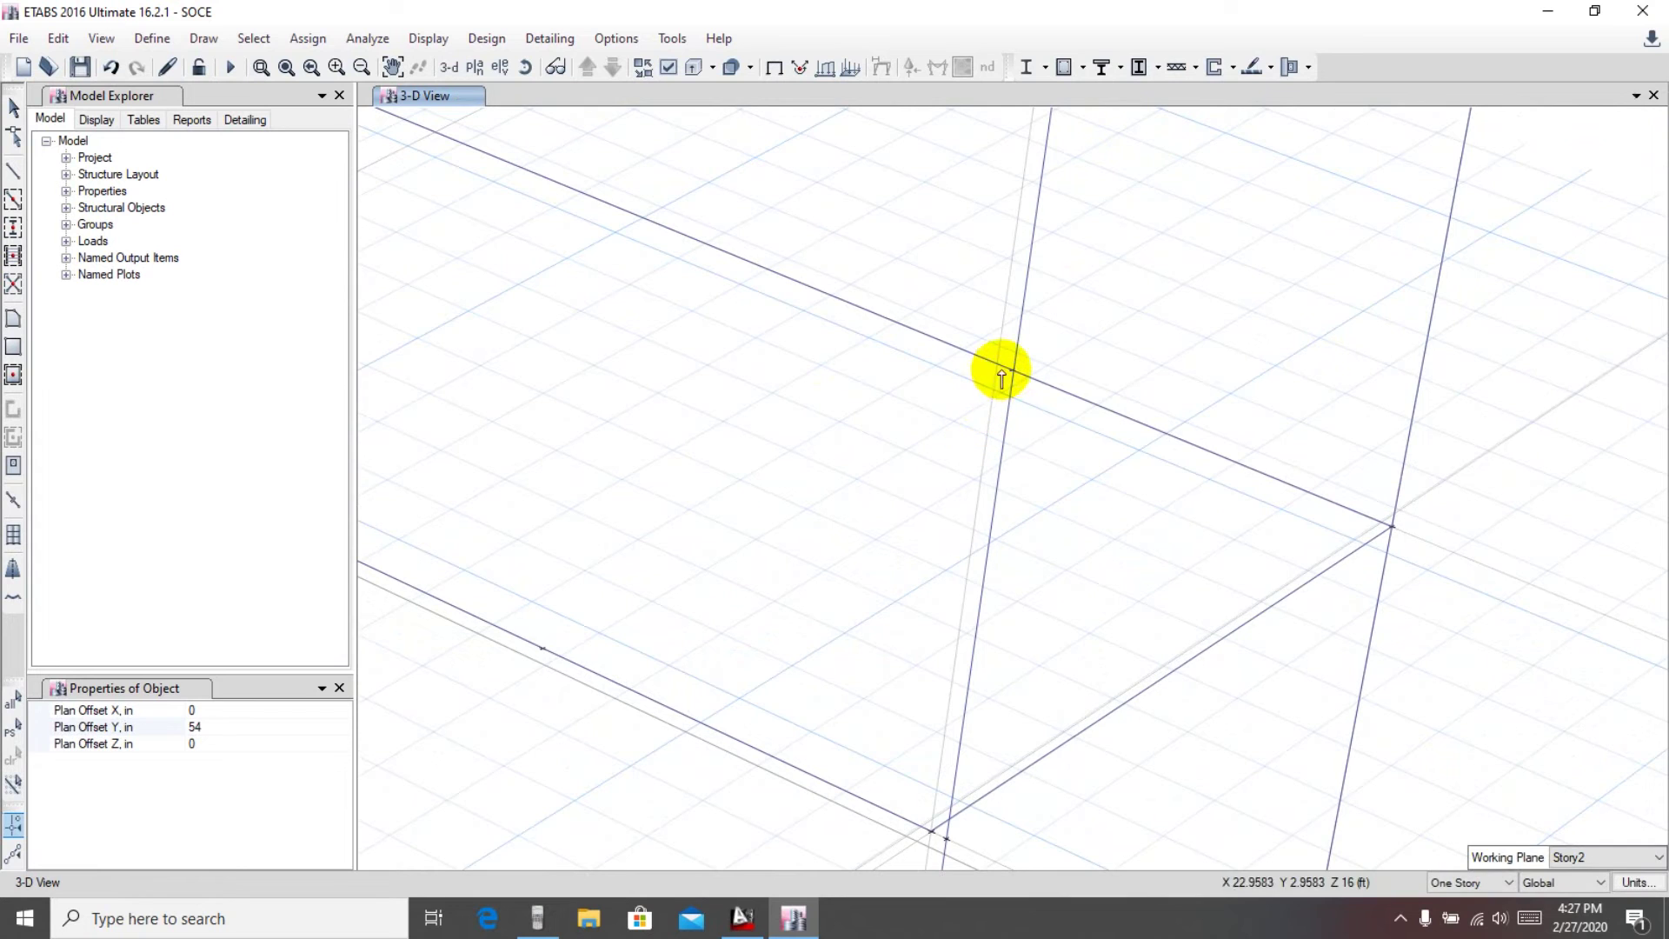
Step: Place joints offset 54 in along Y from both grid line 2 corners of the stair bay on Story2
scroll(1013, 369, "down", 3)
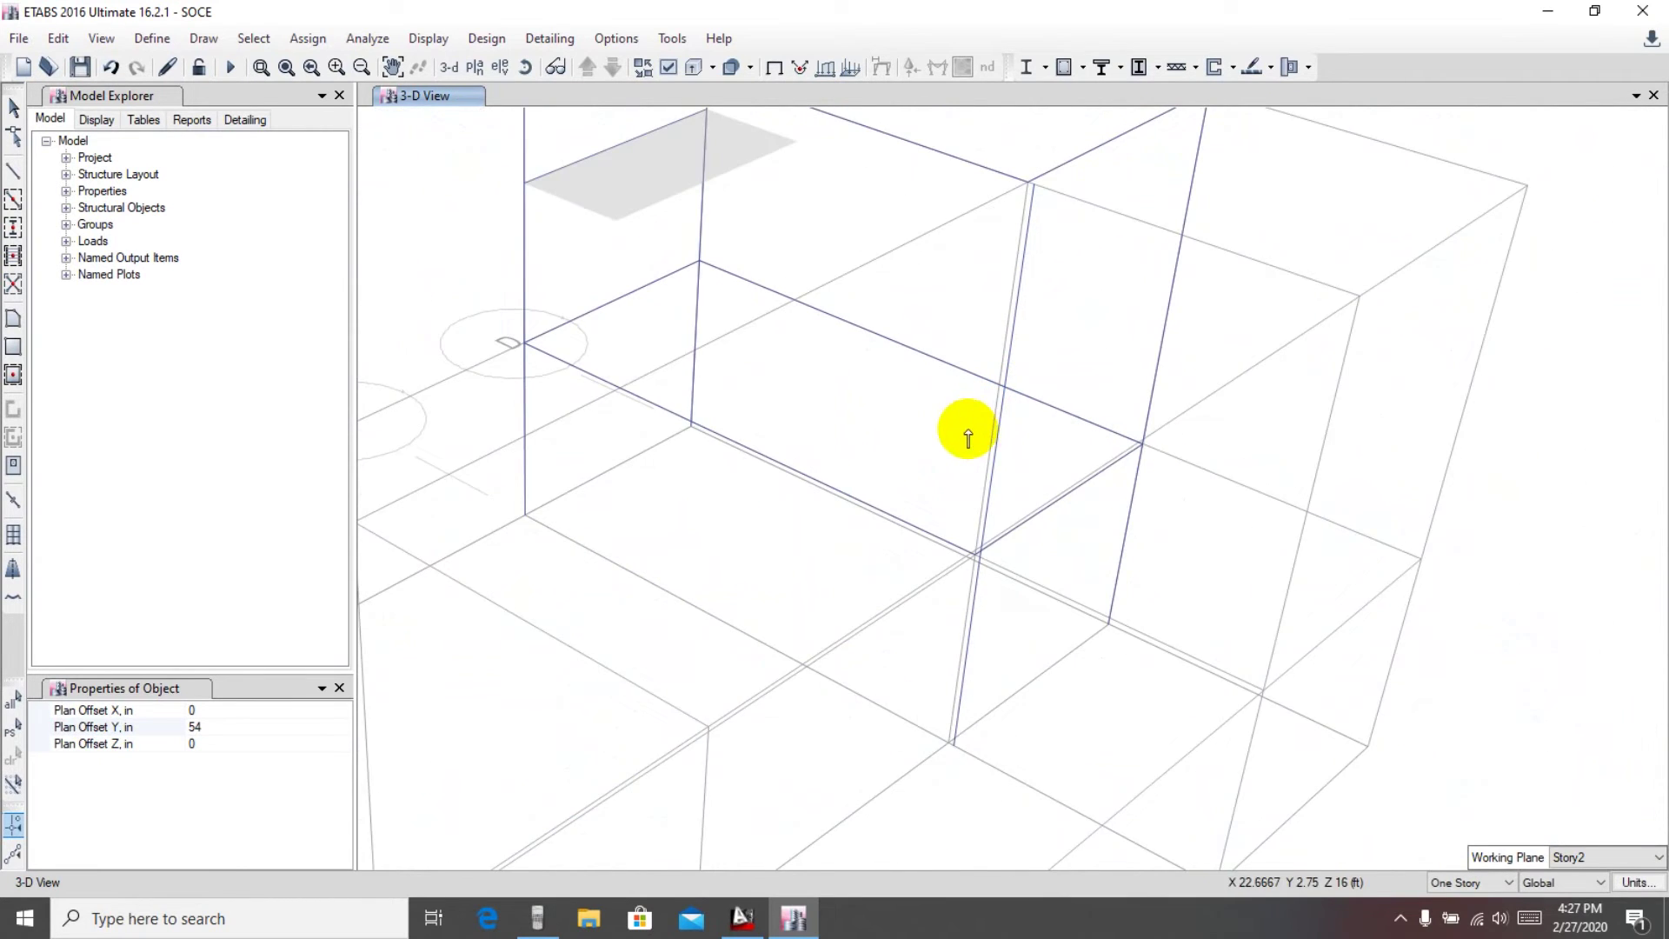
middle_click_drag(957, 409, 947, 477)
scroll(1027, 246, "up", 2)
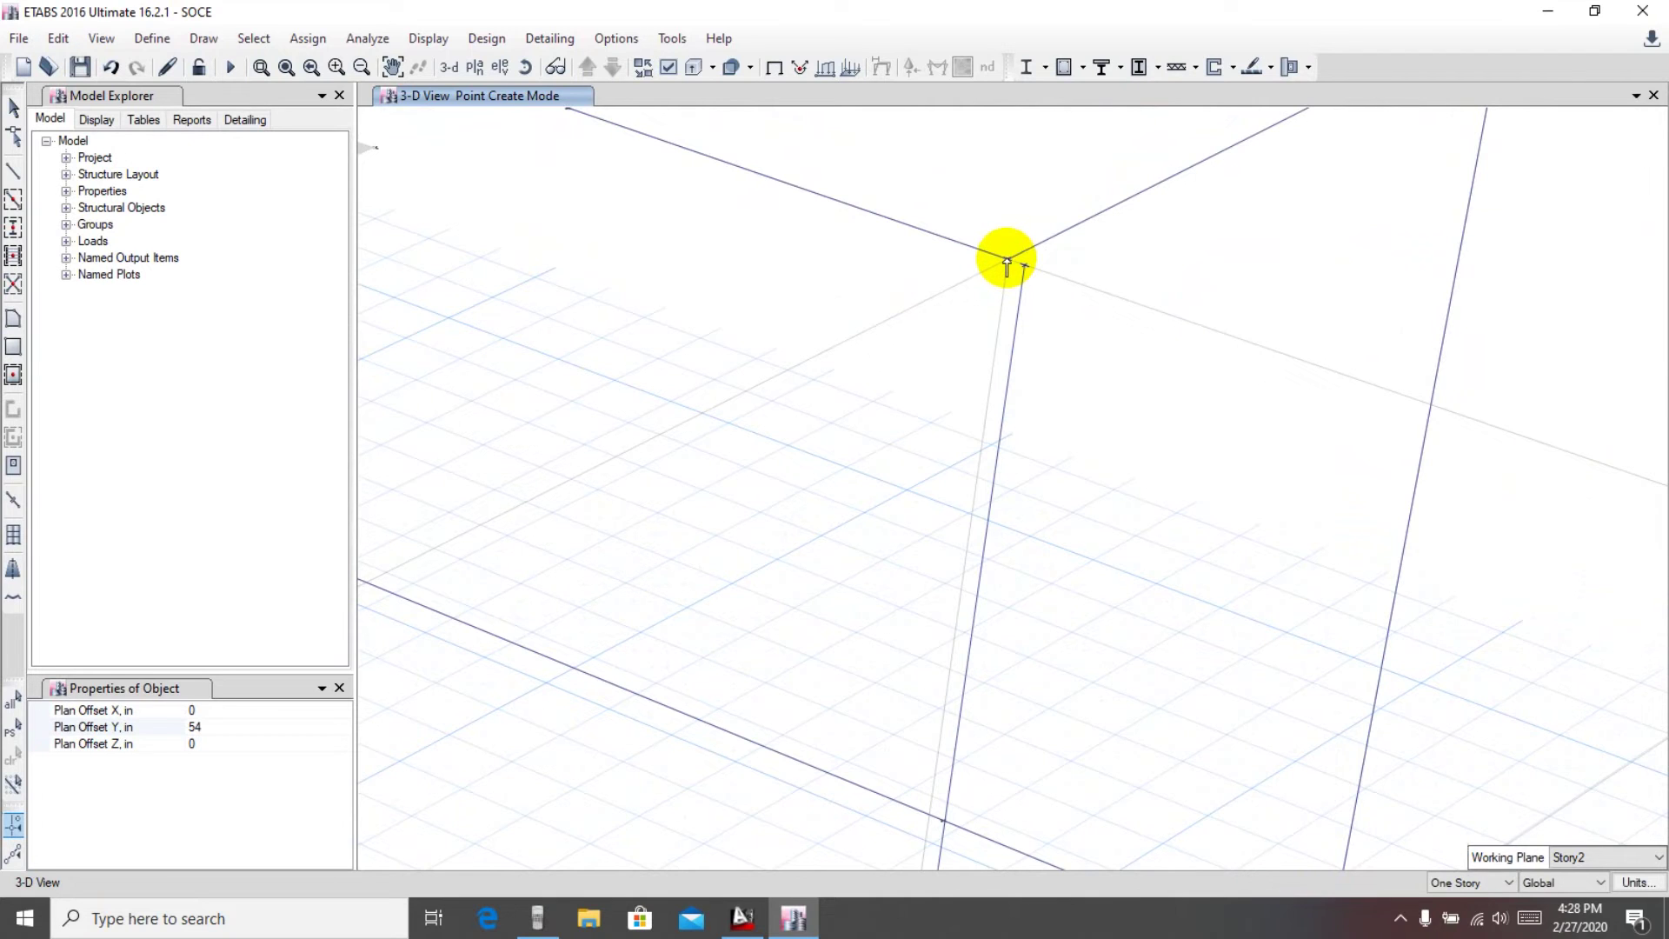
scroll(1006, 260, "down", 2)
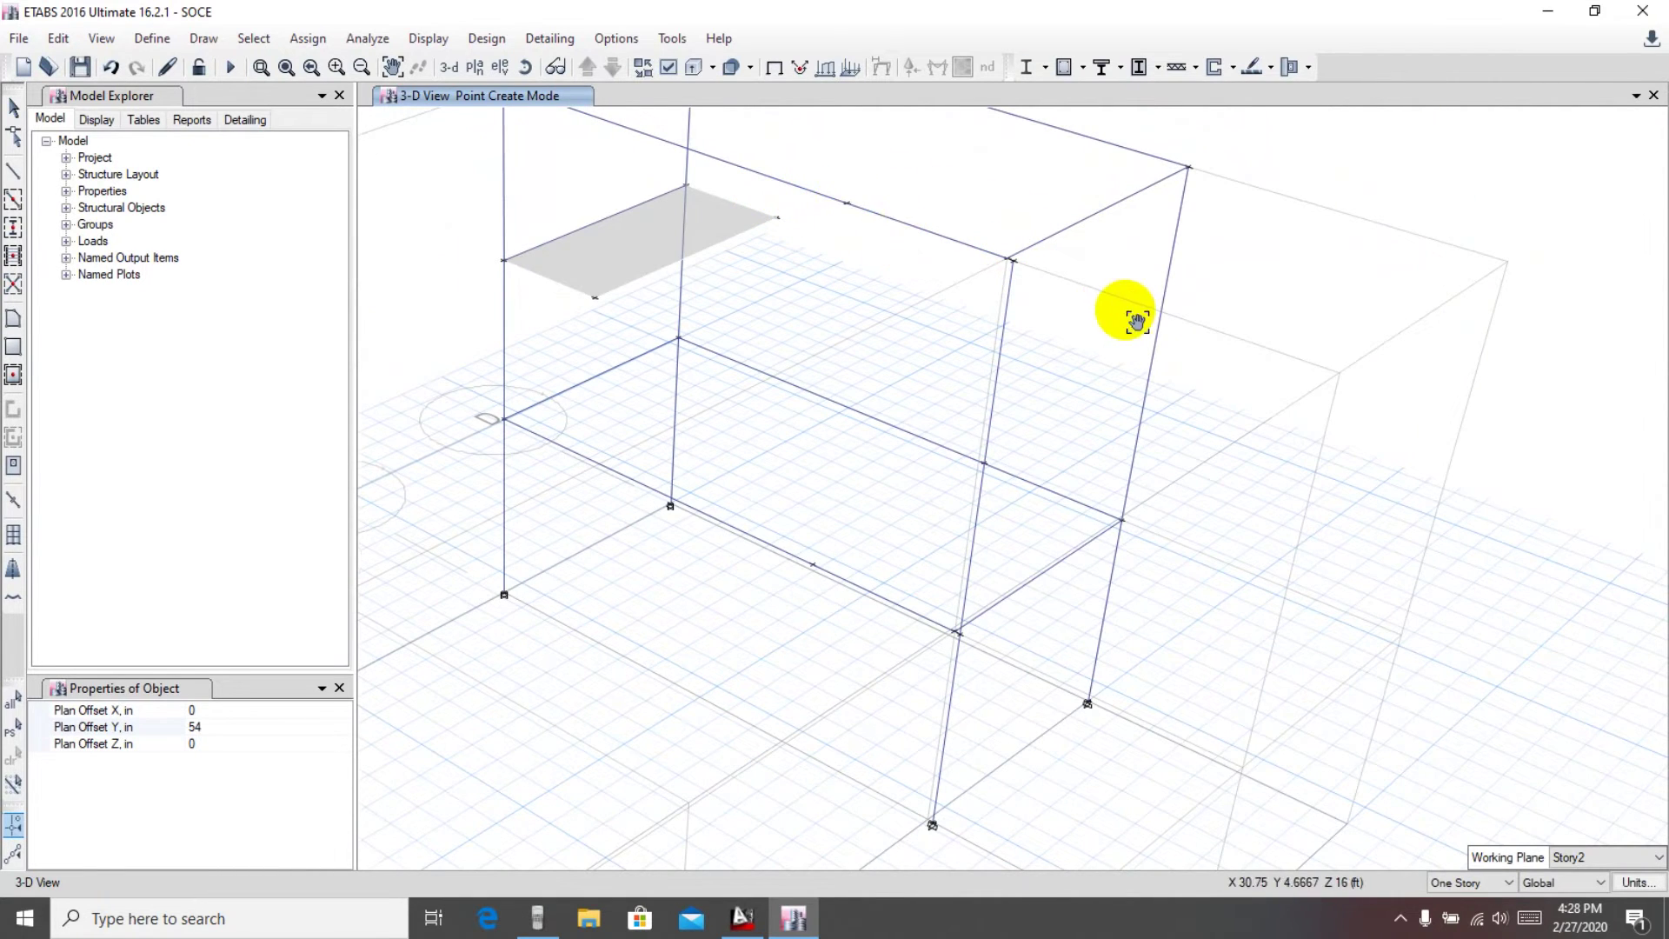
middle_click_drag(1121, 311, 1035, 391)
key("Escape")
left_click(1061, 348)
scroll(913, 317, "up", 3)
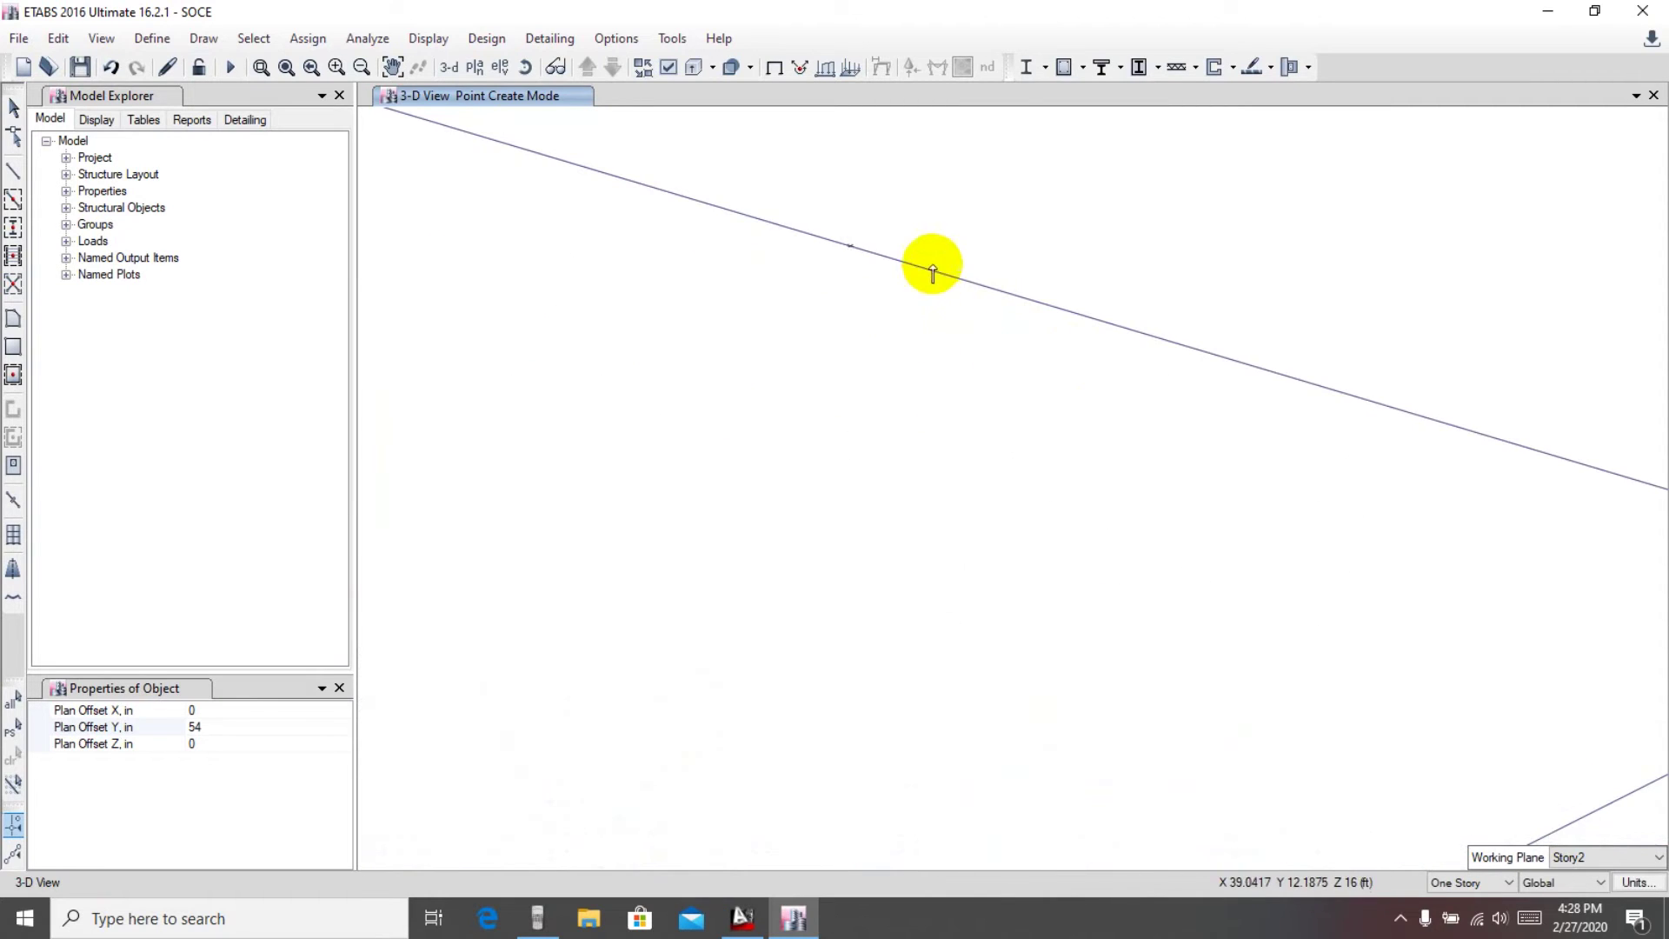
scroll(832, 373, "down", 5)
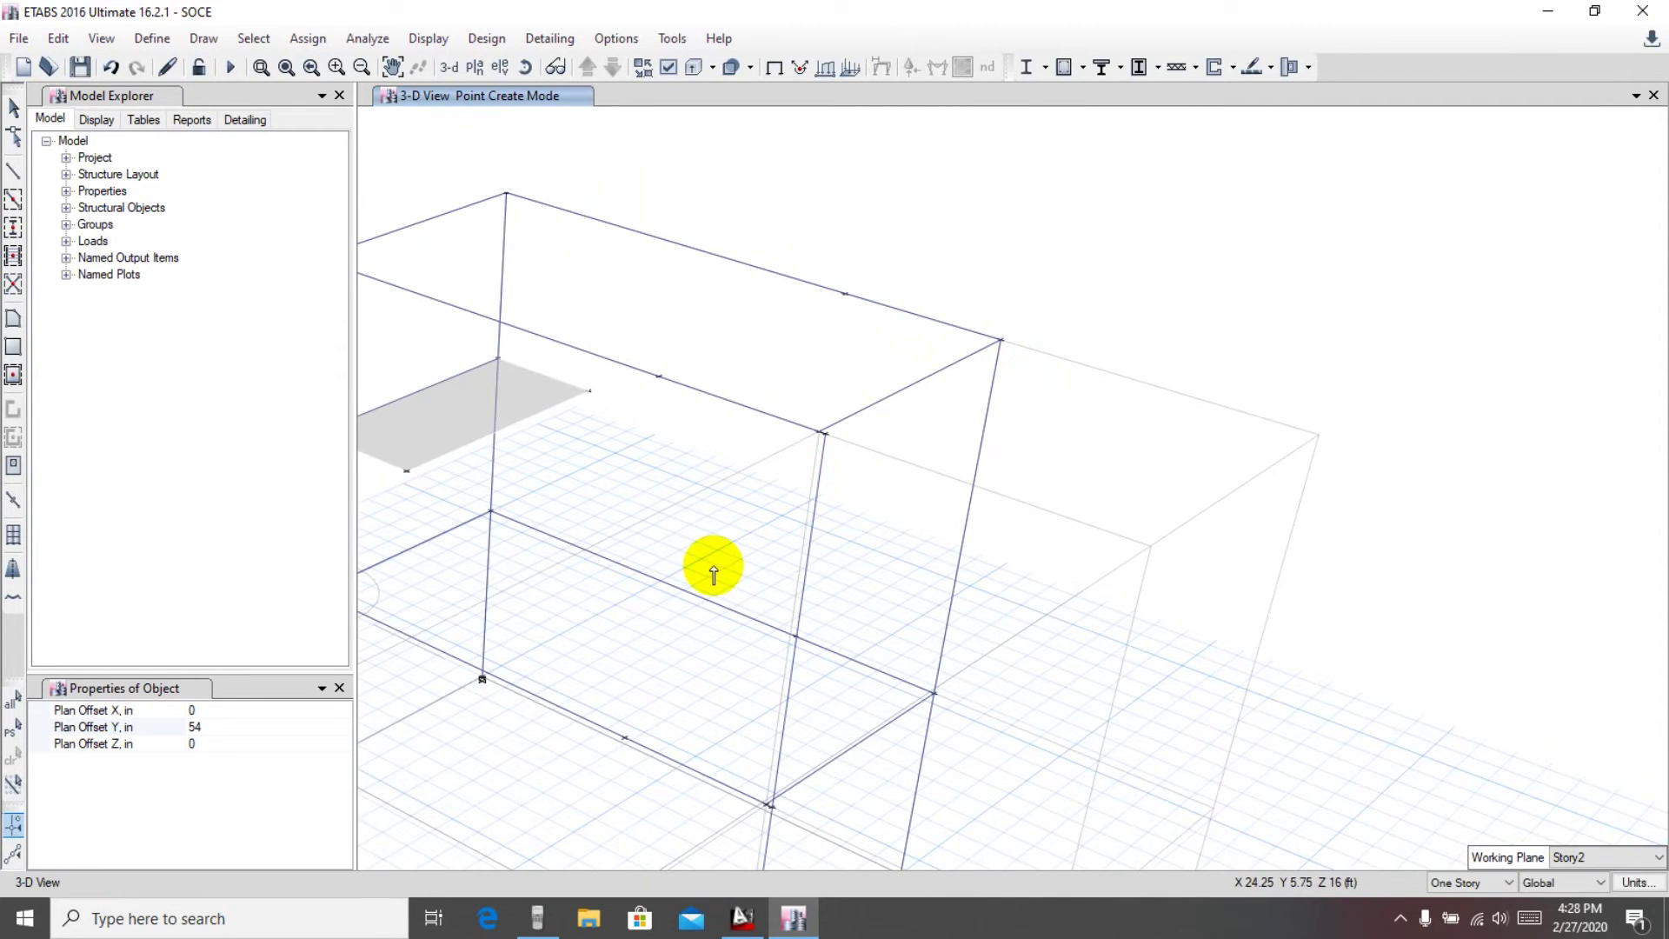
scroll(772, 522, "up", 3)
key("Escape")
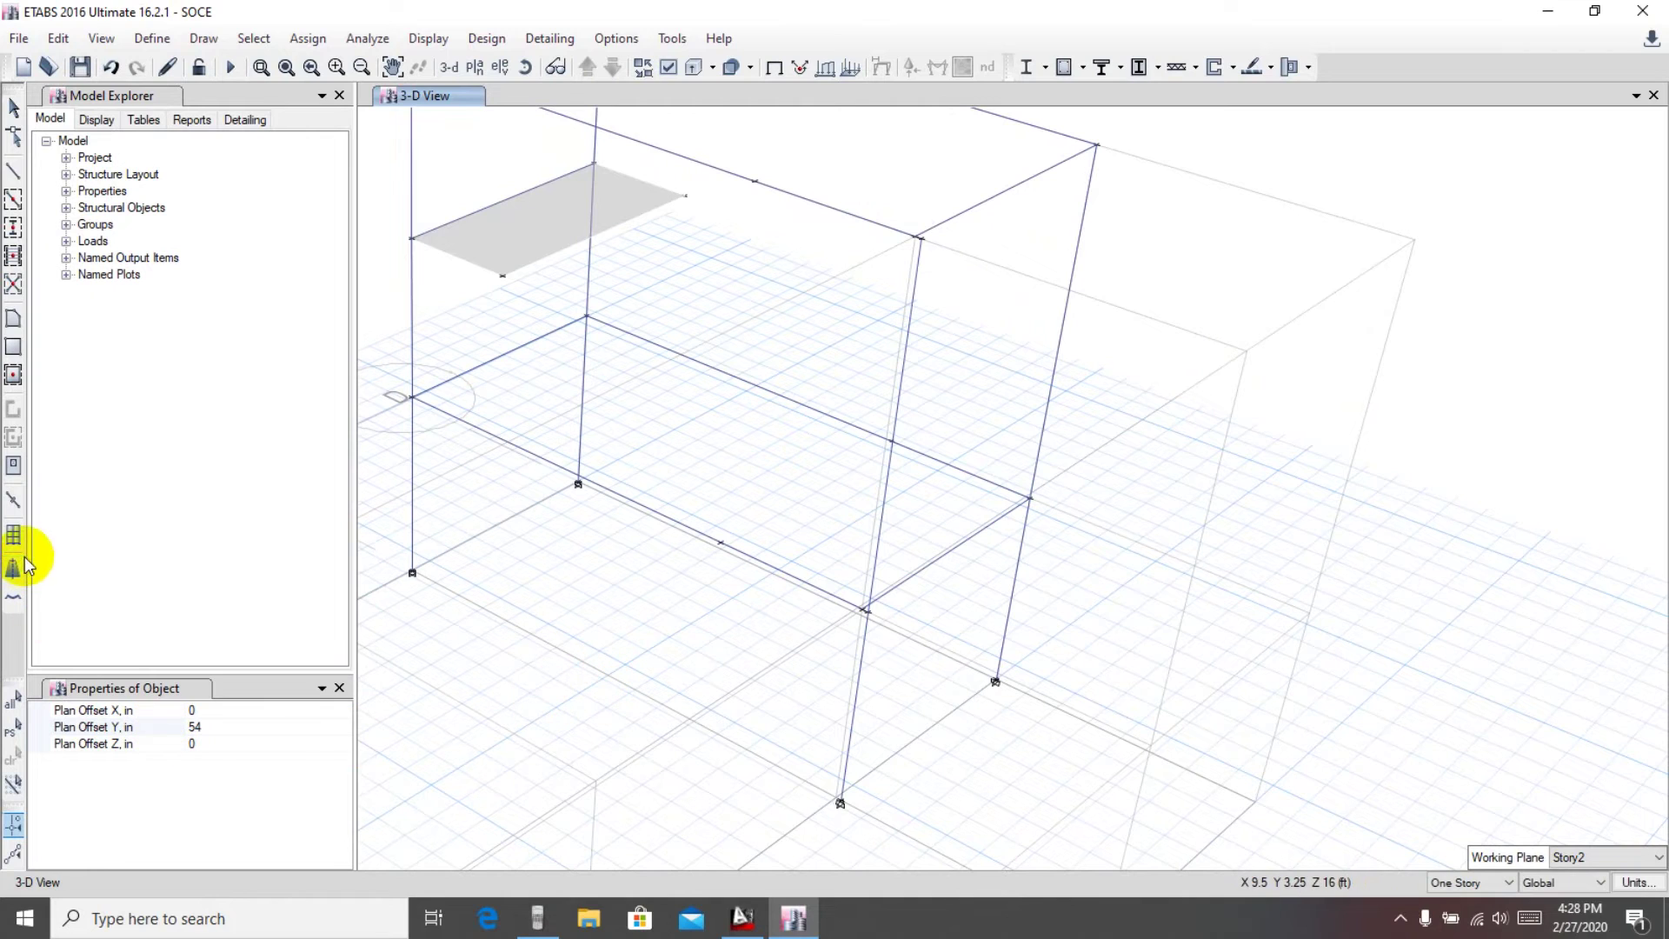
Step: Draw the Story1 floor-level landing with the Slab6in property through the two offset joints and the two grid line 2 corners
left_click(12, 320)
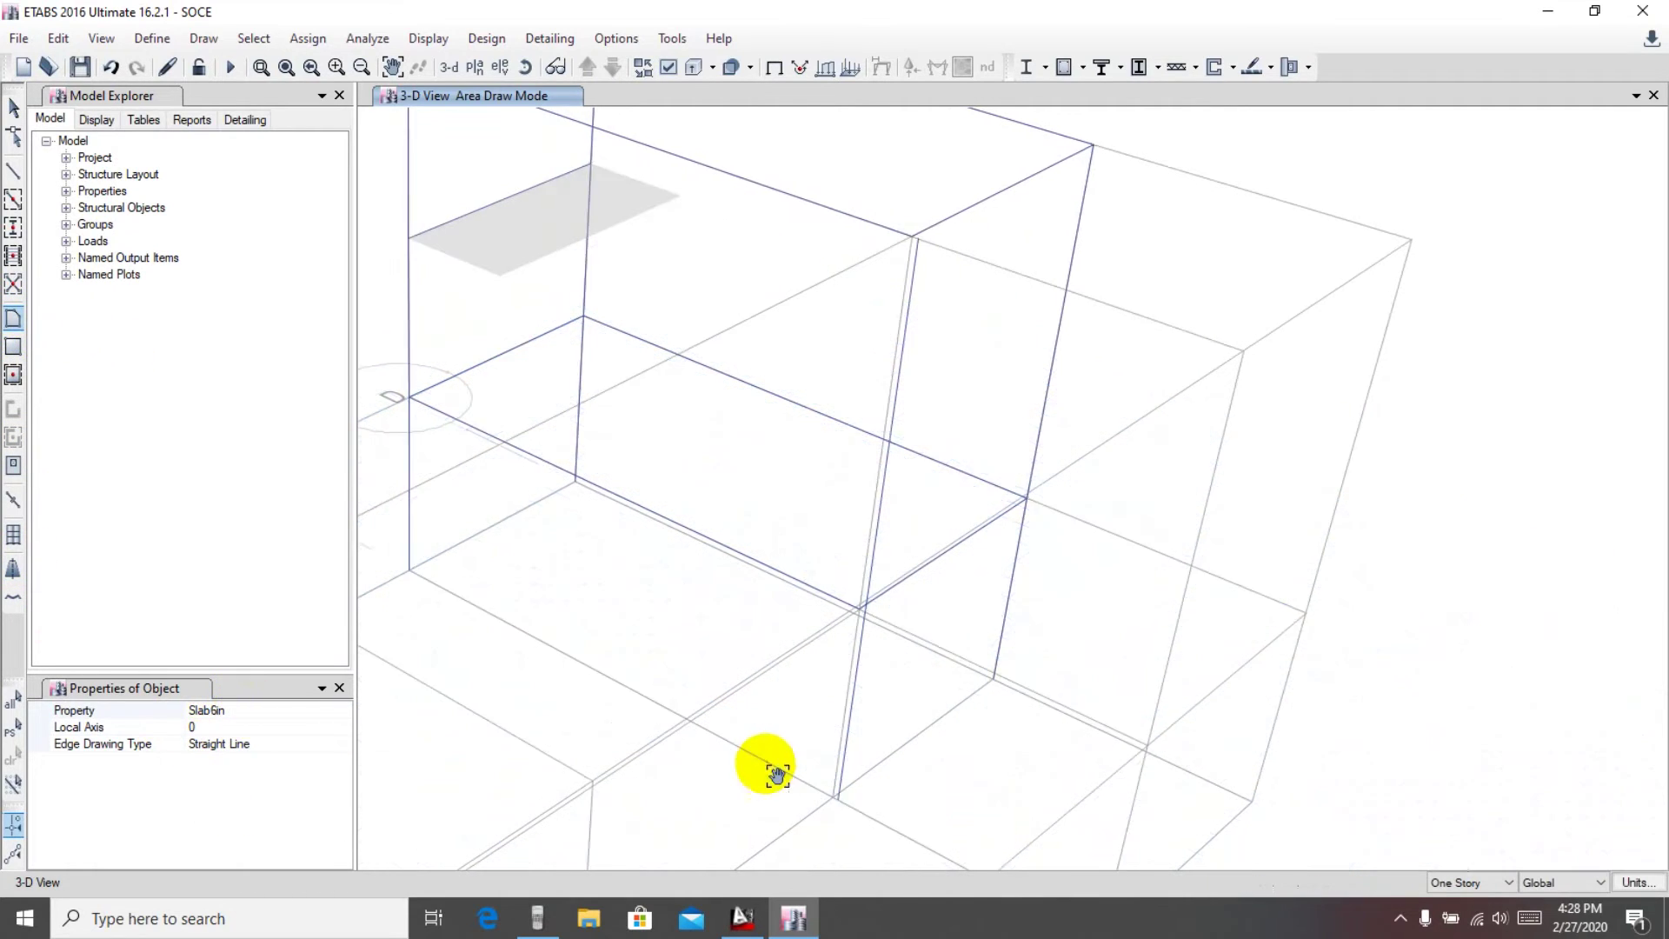
middle_click_drag(775, 763, 730, 775)
key("Escape")
scroll(708, 671, "up", 5)
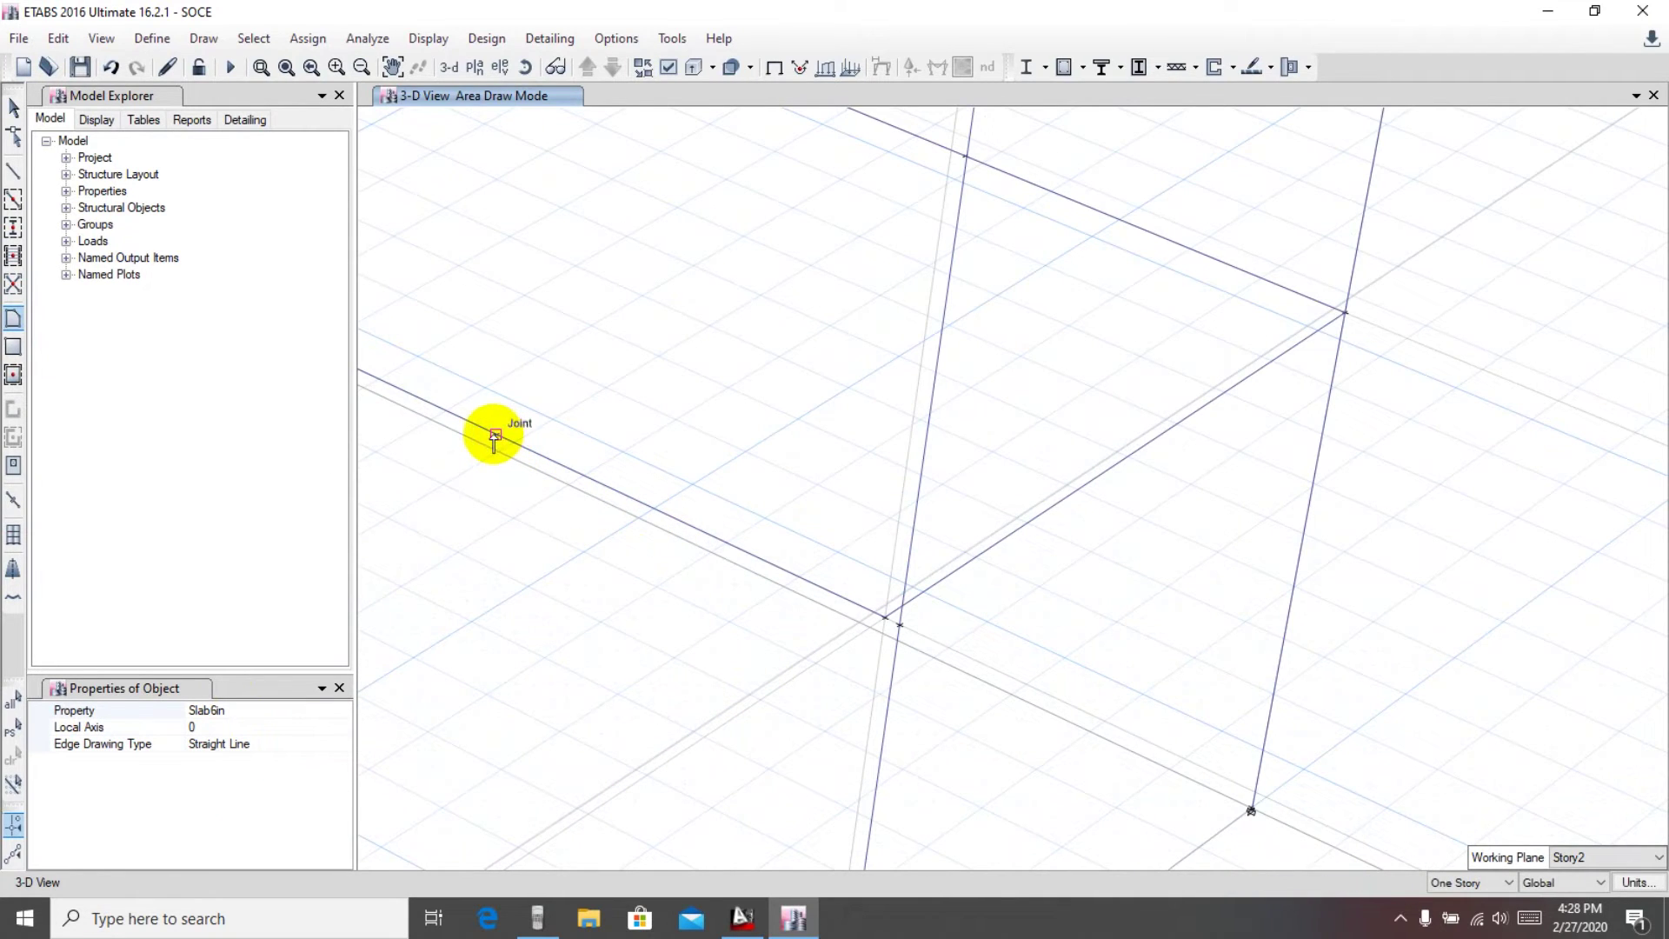
left_click(494, 434)
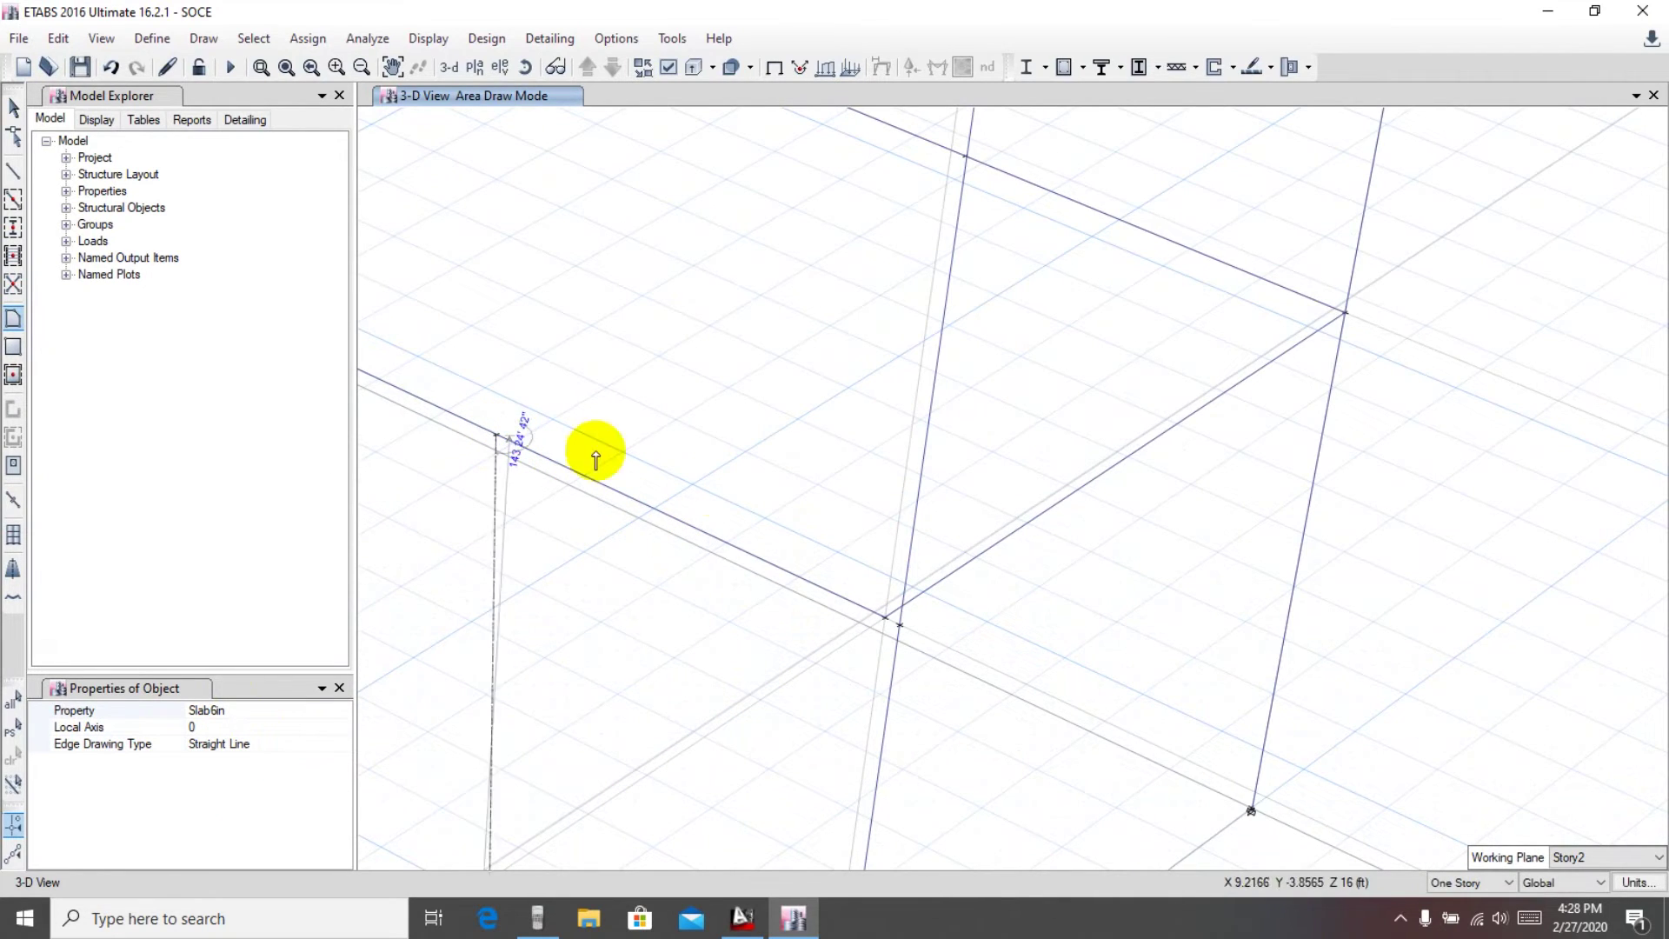
left_click(884, 618)
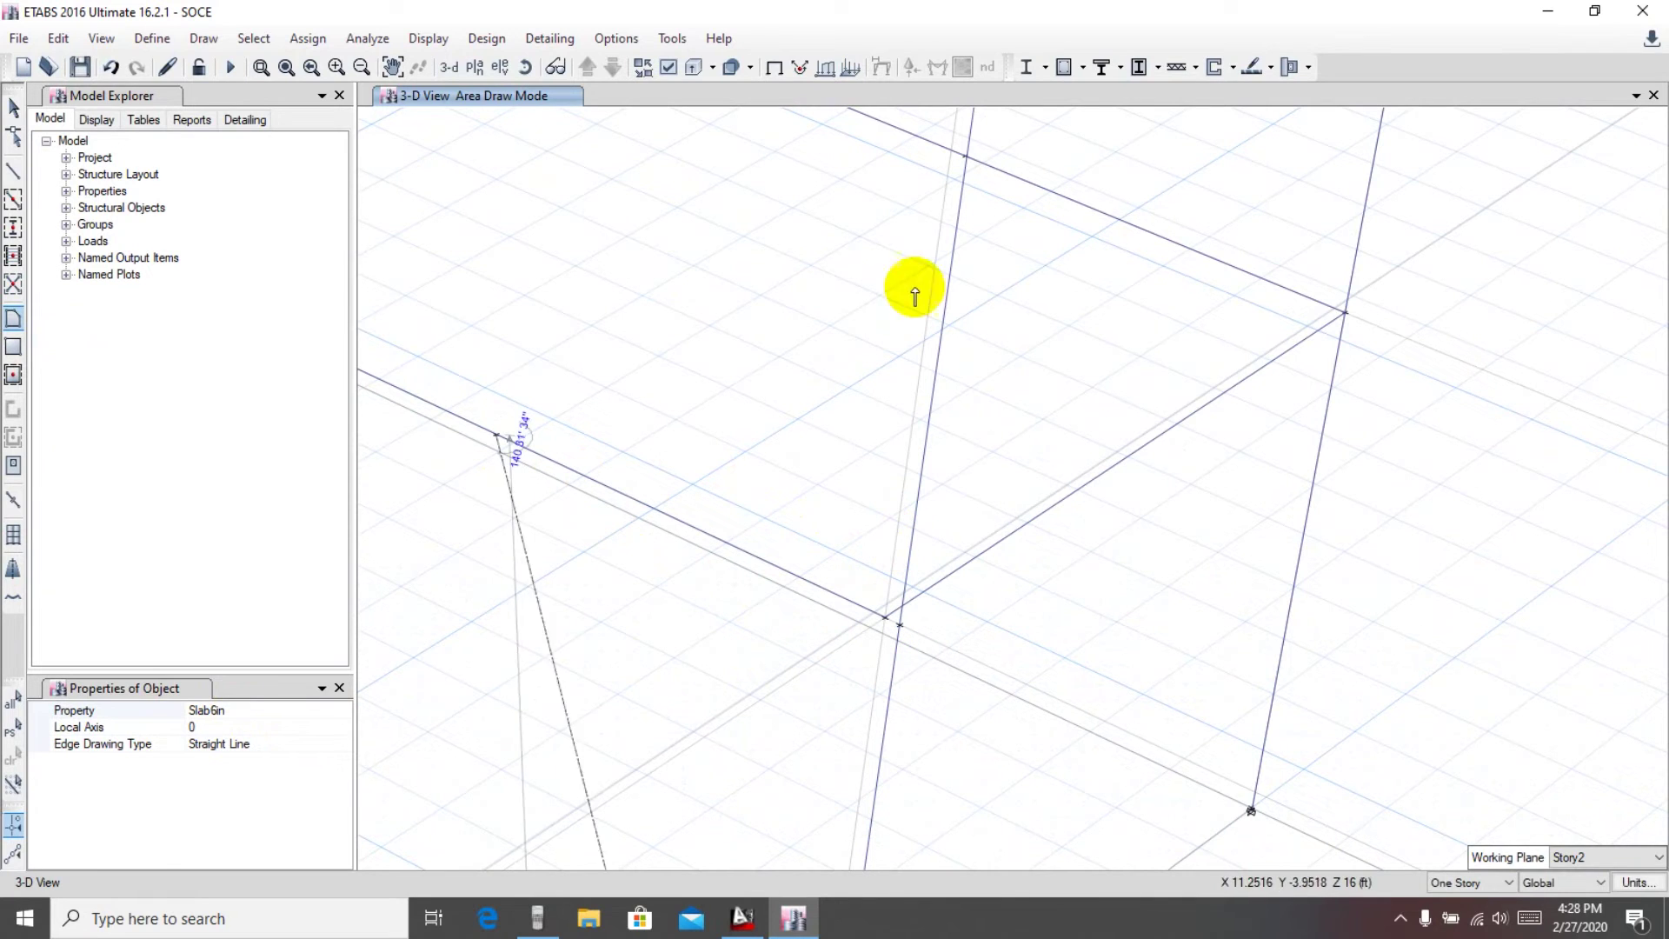
left_click(964, 156)
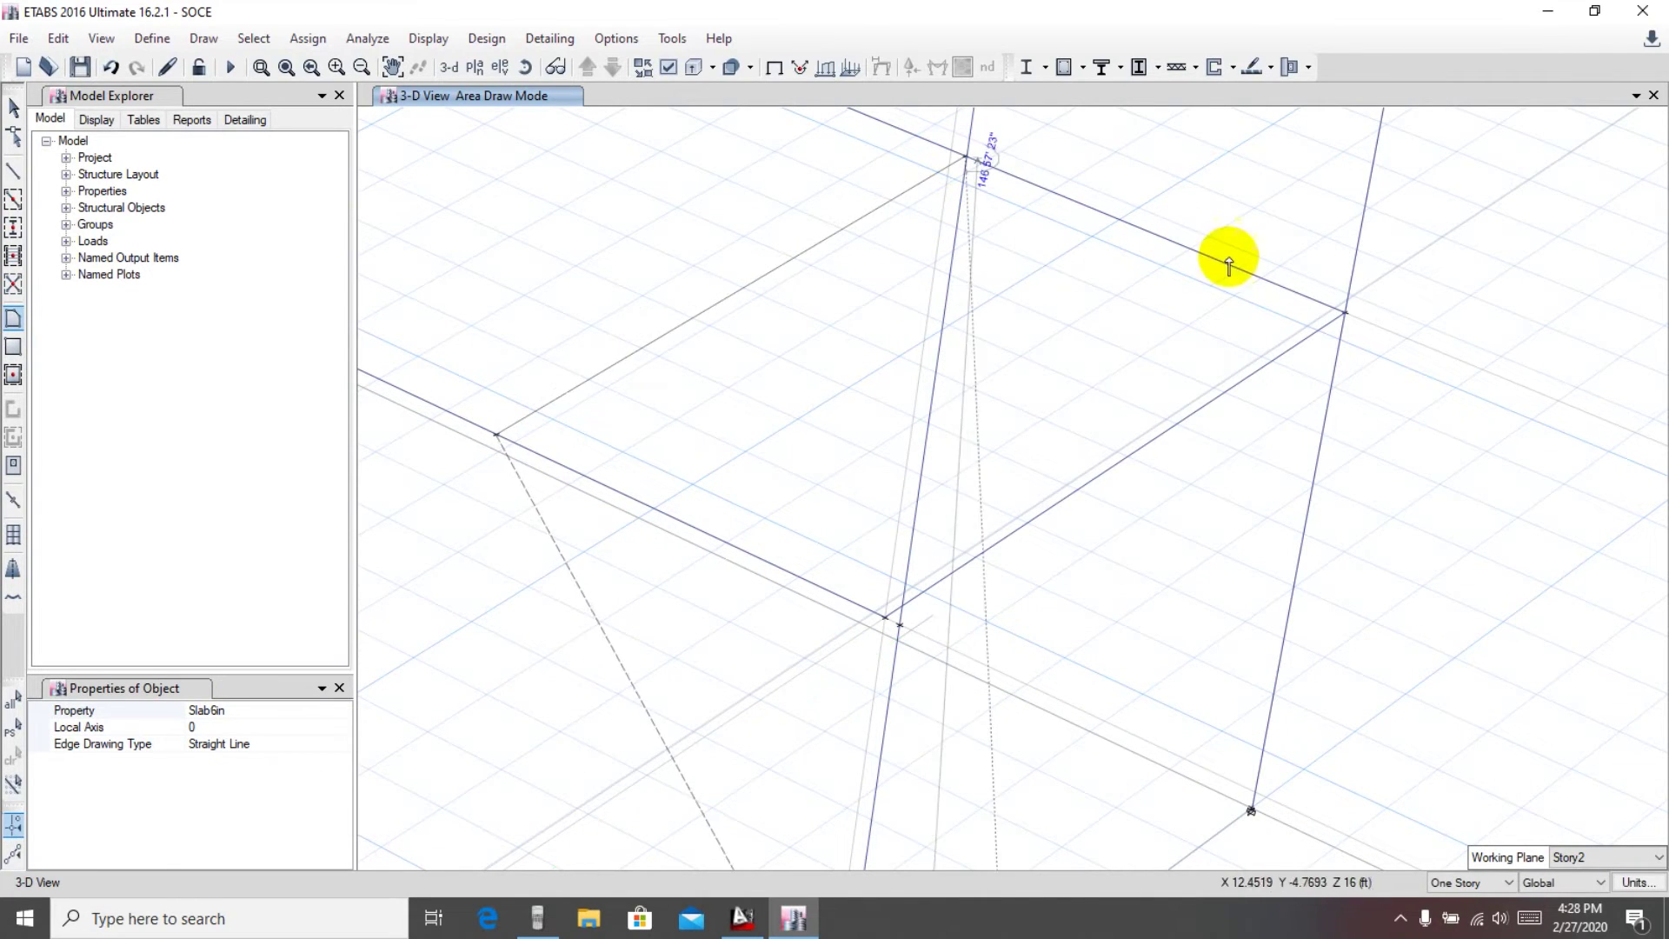
left_click(1344, 311)
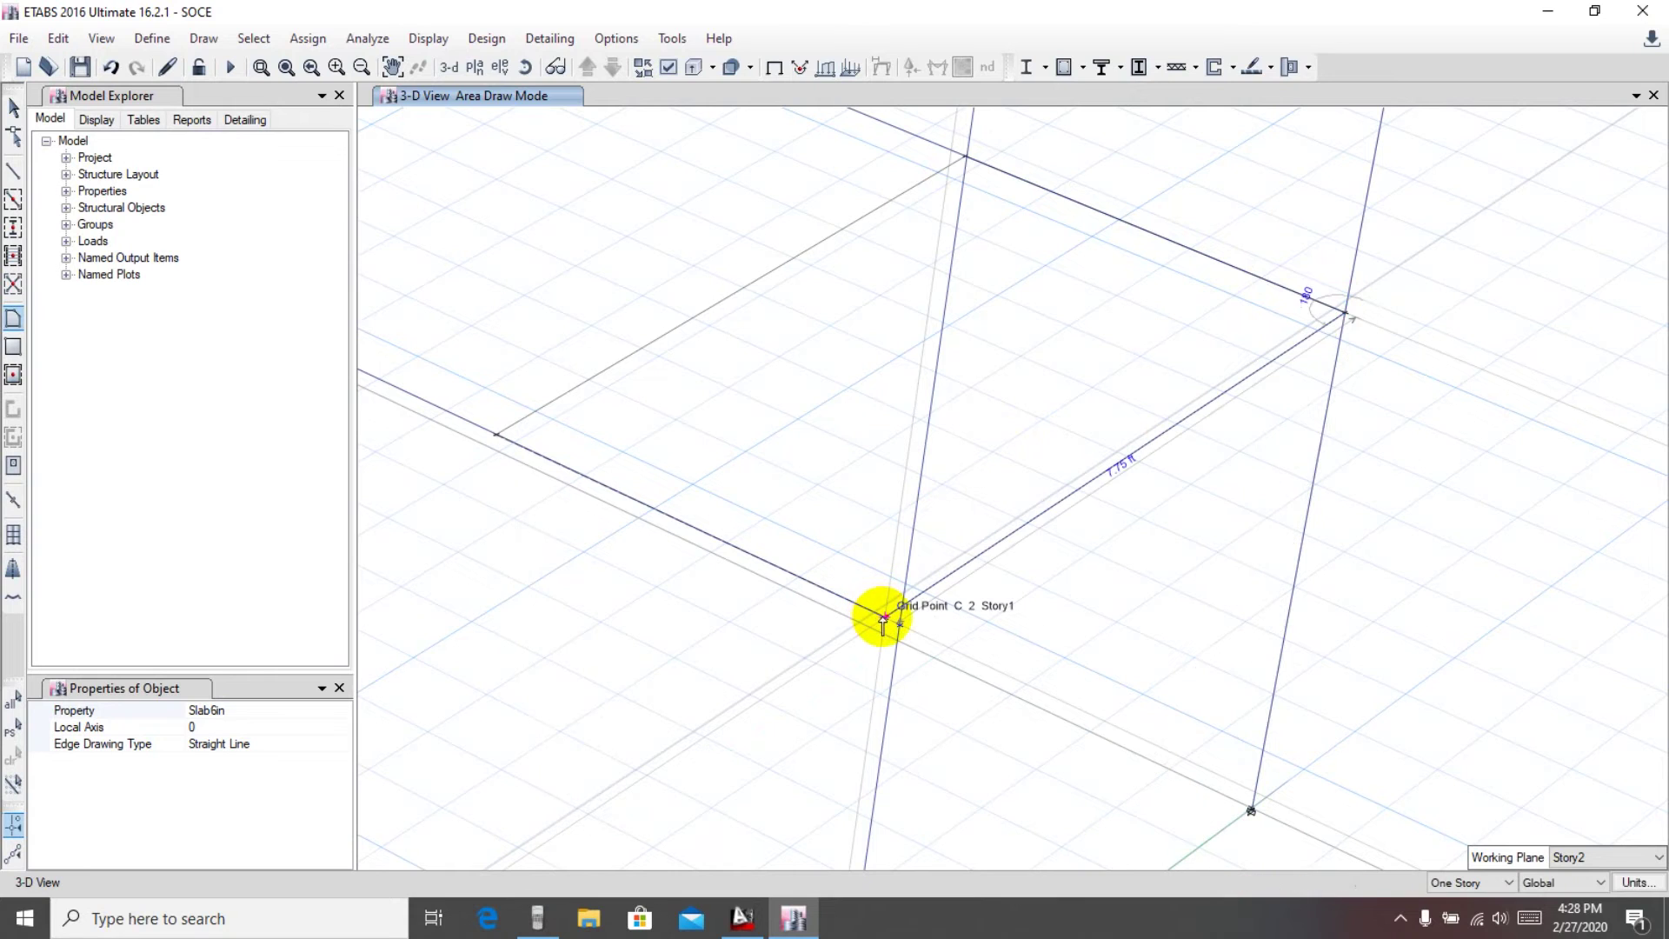
left_click(884, 617)
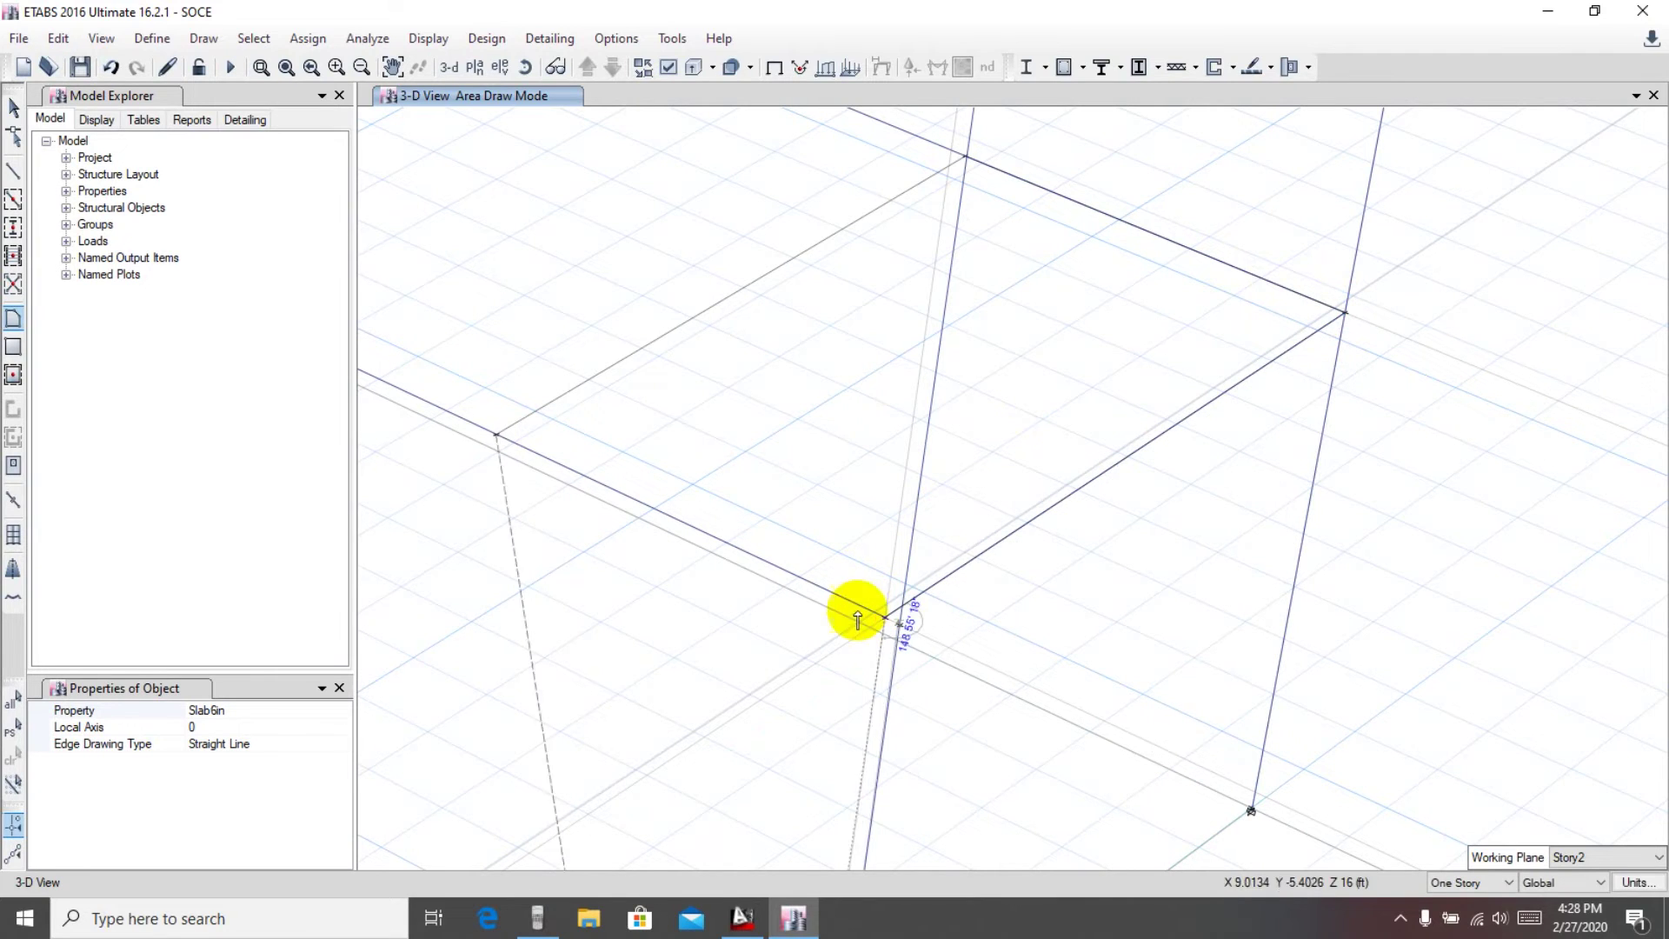
double_click(496, 434)
scroll(597, 617, "down", 3)
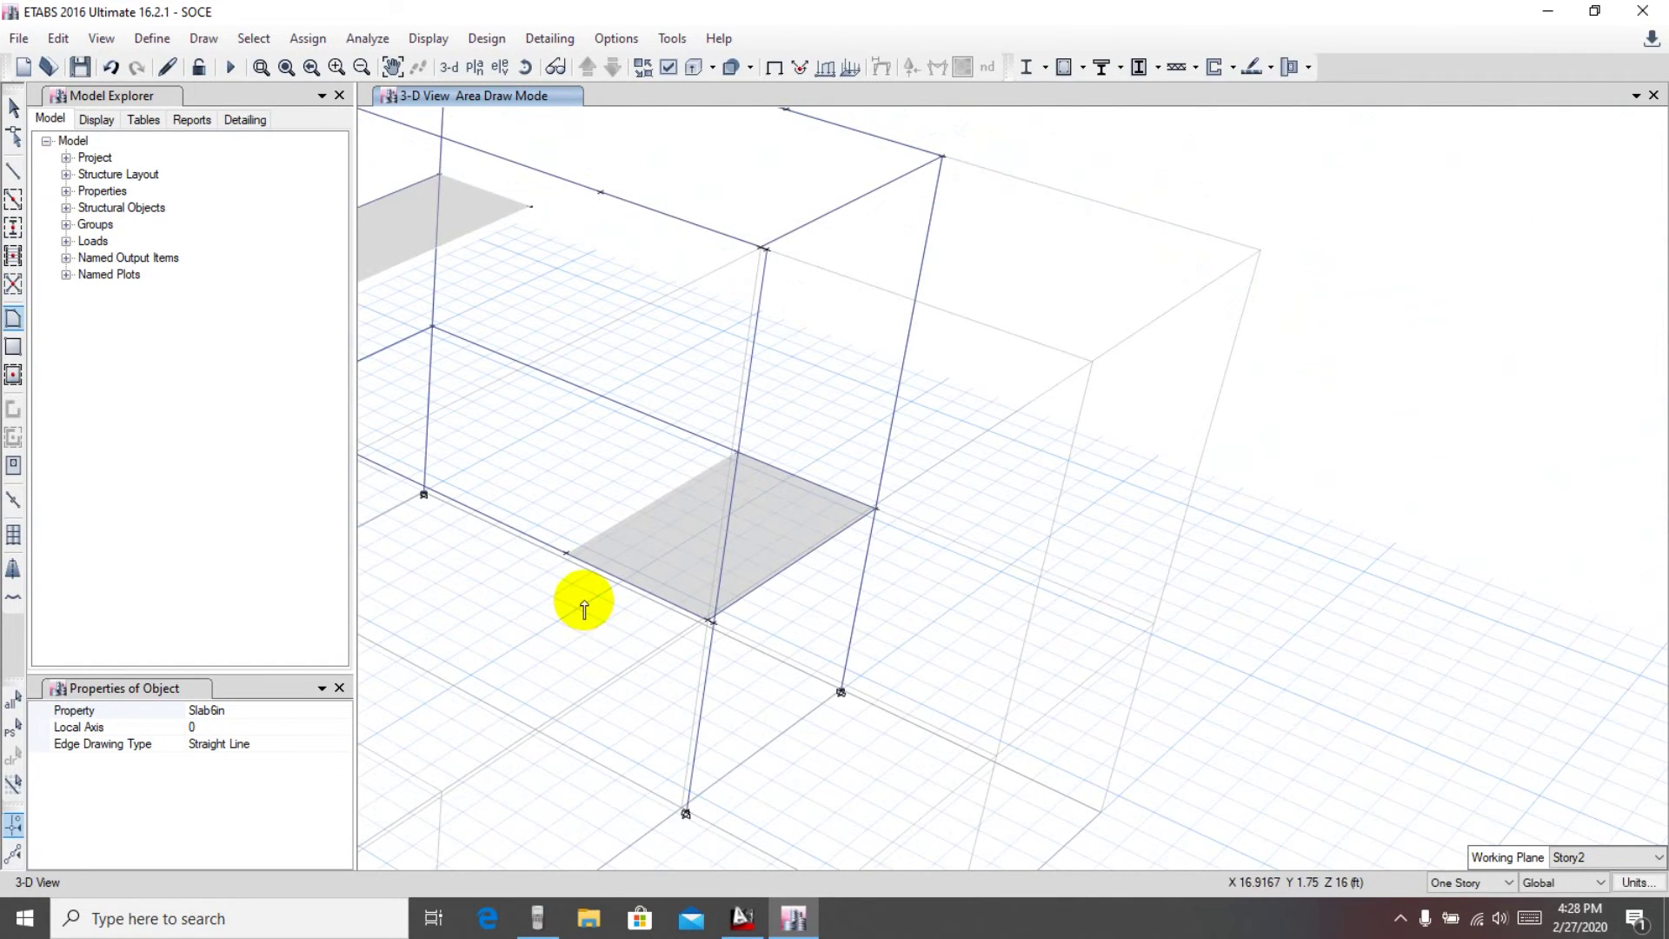
Step: Draw the matching Slab6in landing on Story2 between its two offset joints and the grid line 2 corners
mouse_move(692, 183)
middle_mouse_down()
mouse_move(670, 275)
mouse_move(793, 580)
mouse_move(781, 572)
middle_mouse_up()
left_click(756, 515)
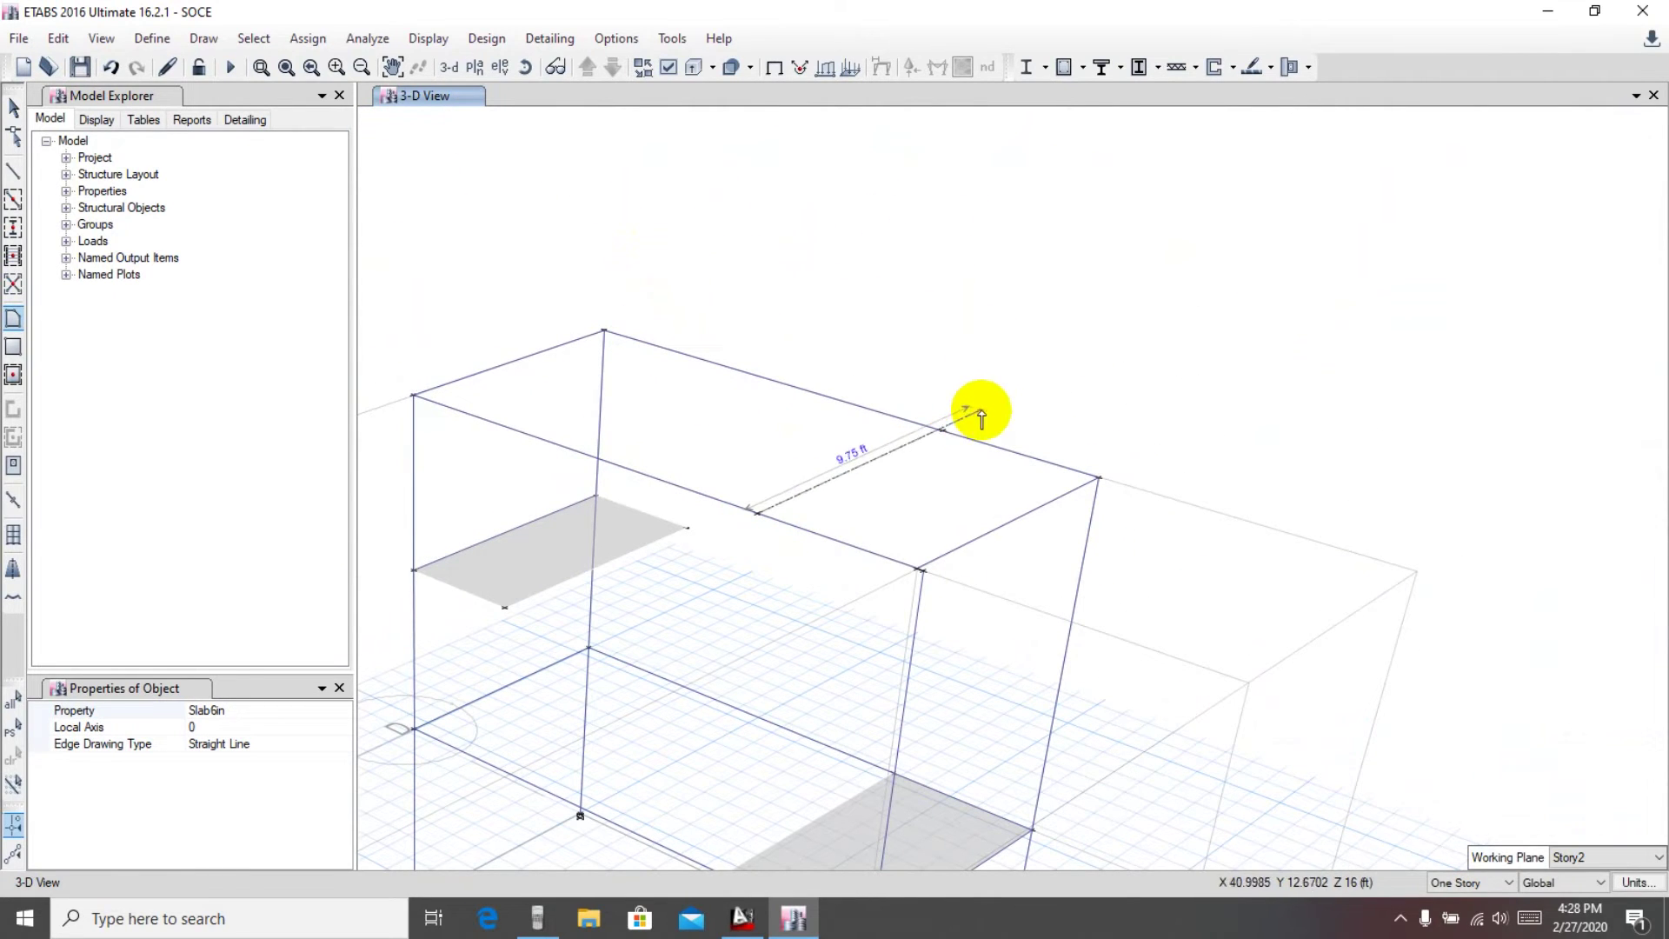
left_click(943, 429)
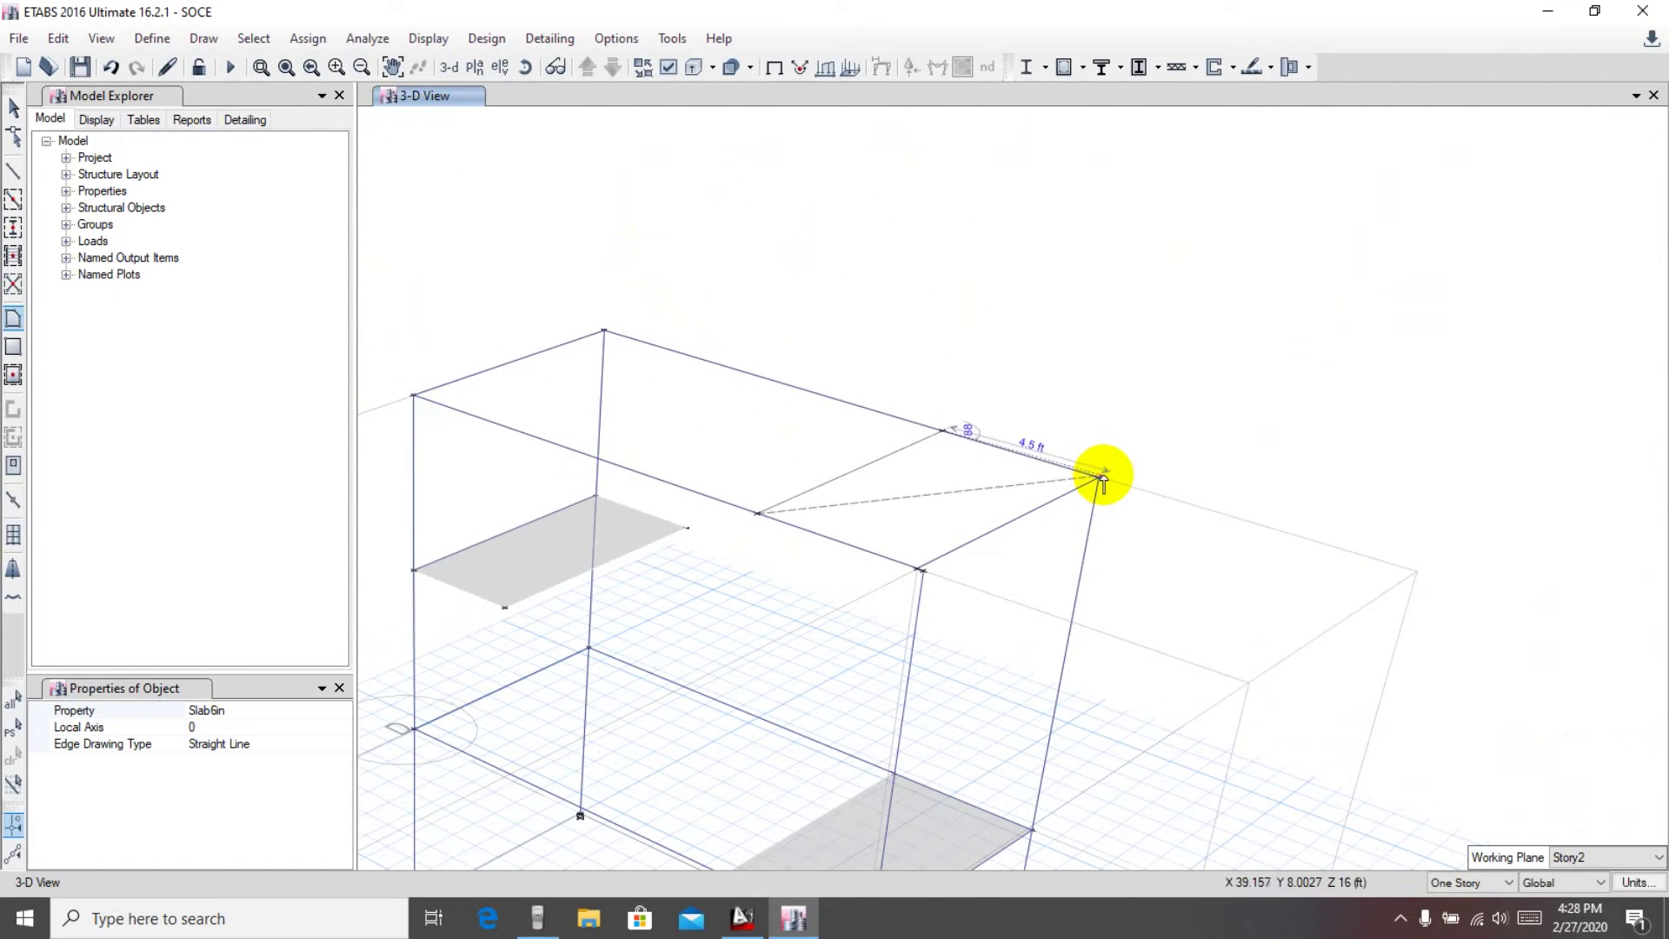
left_click(1097, 476)
scroll(902, 577, "up", 5)
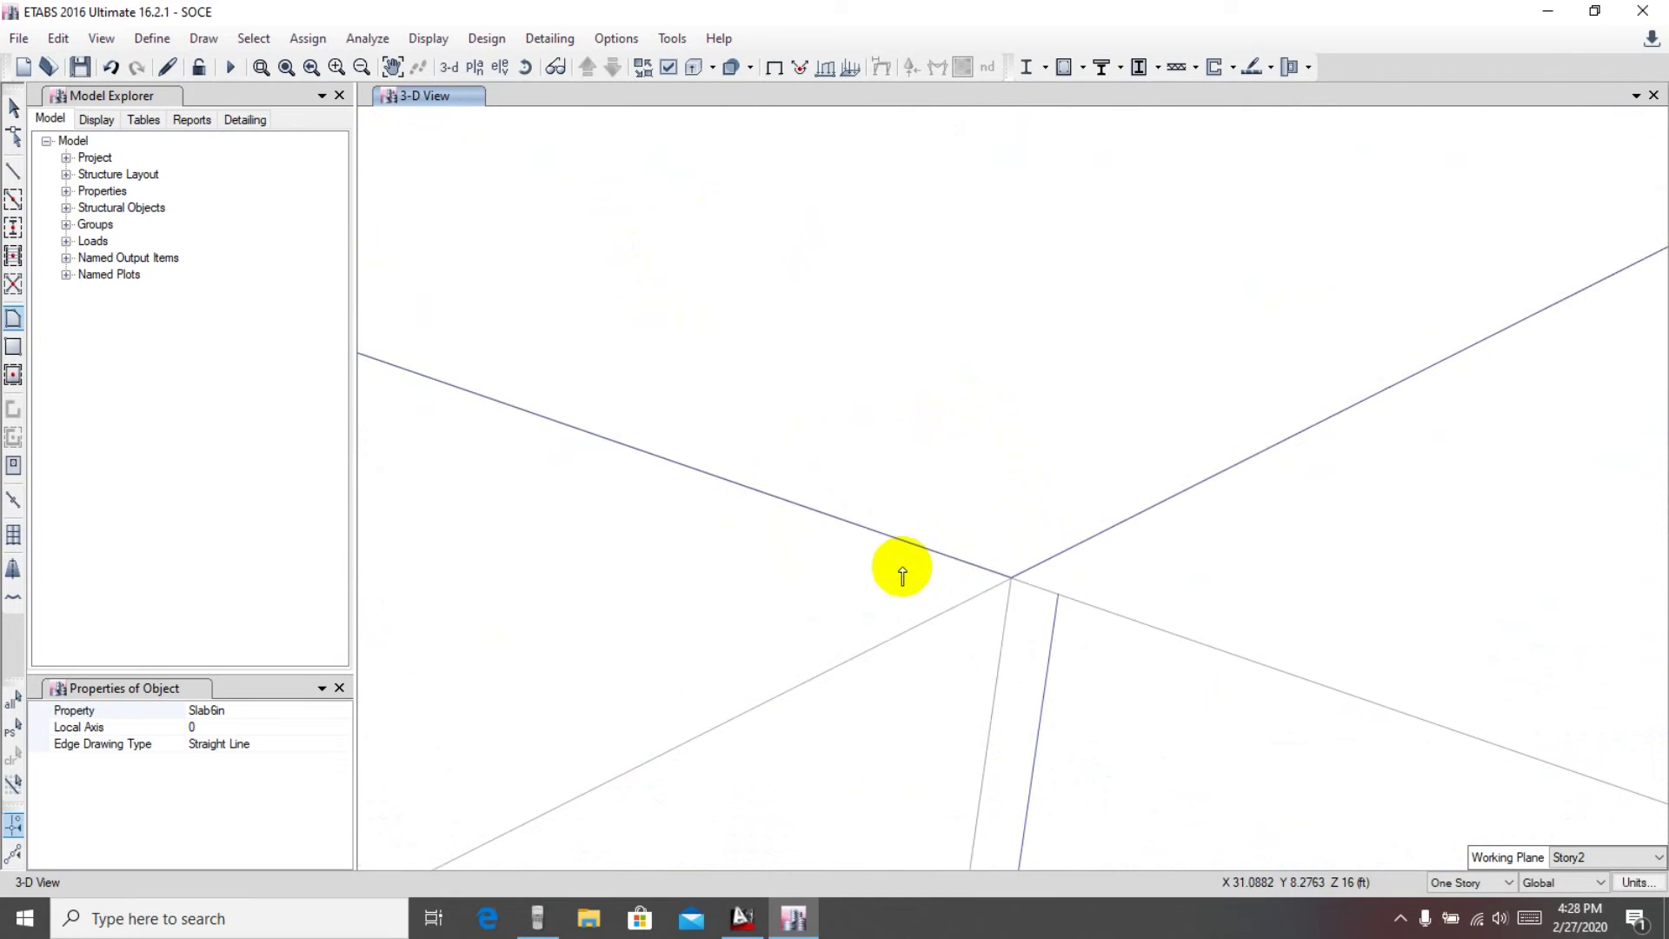
left_click(1011, 578)
scroll(850, 585, "down", 5)
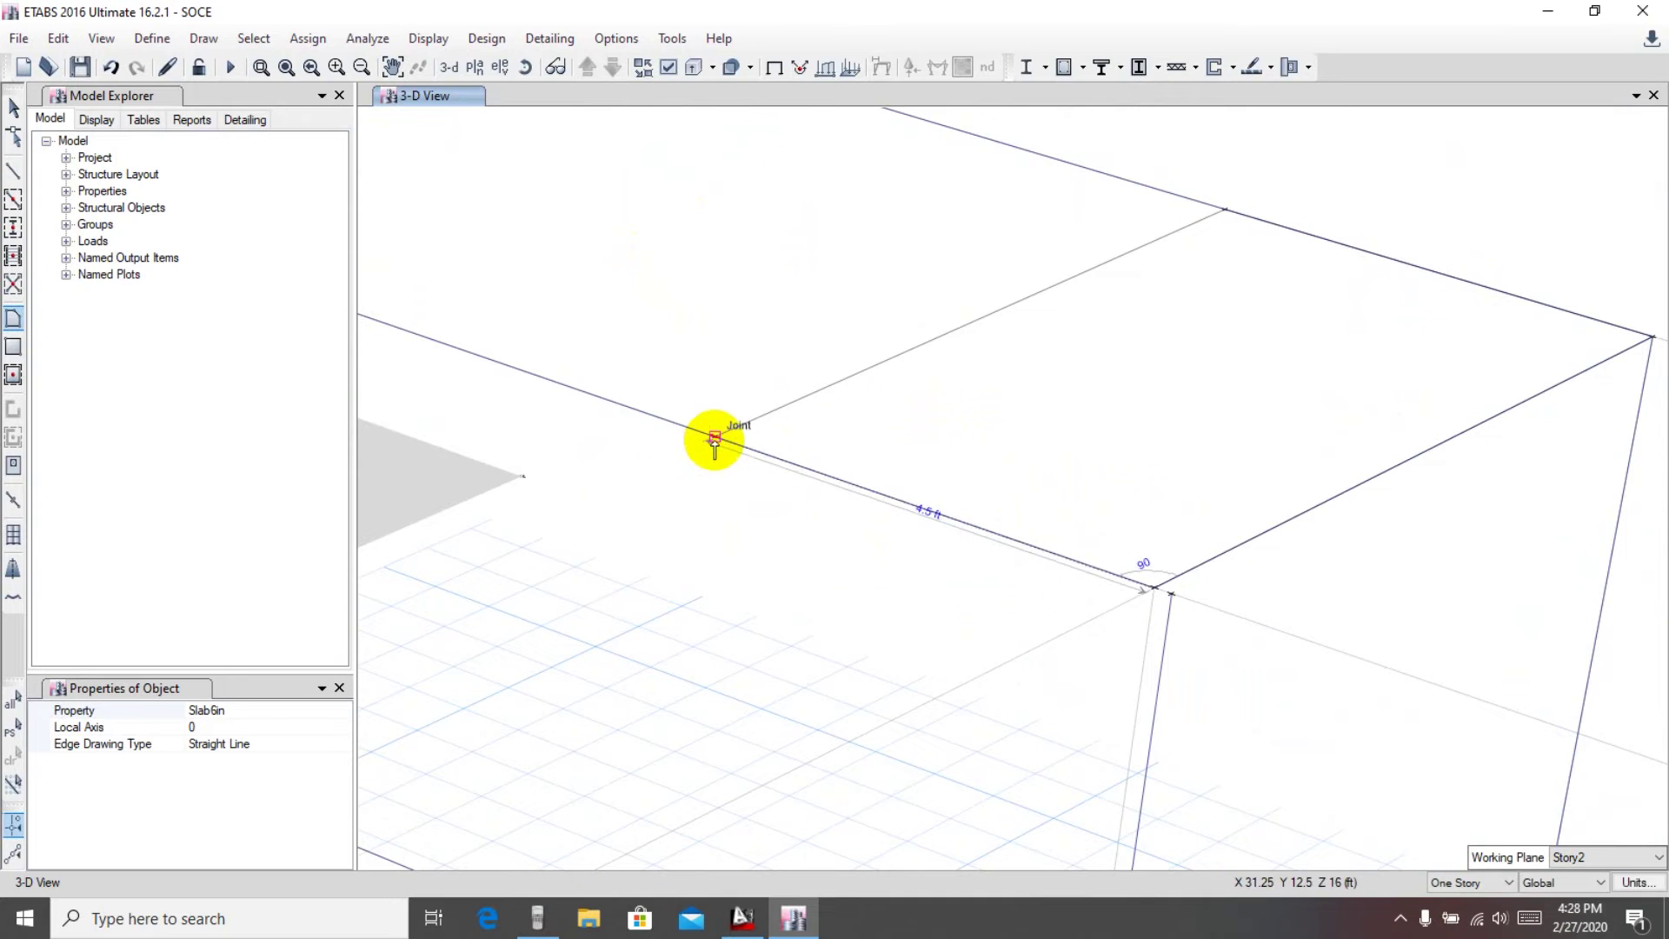
left_click(714, 438)
scroll(690, 567, "down", 5)
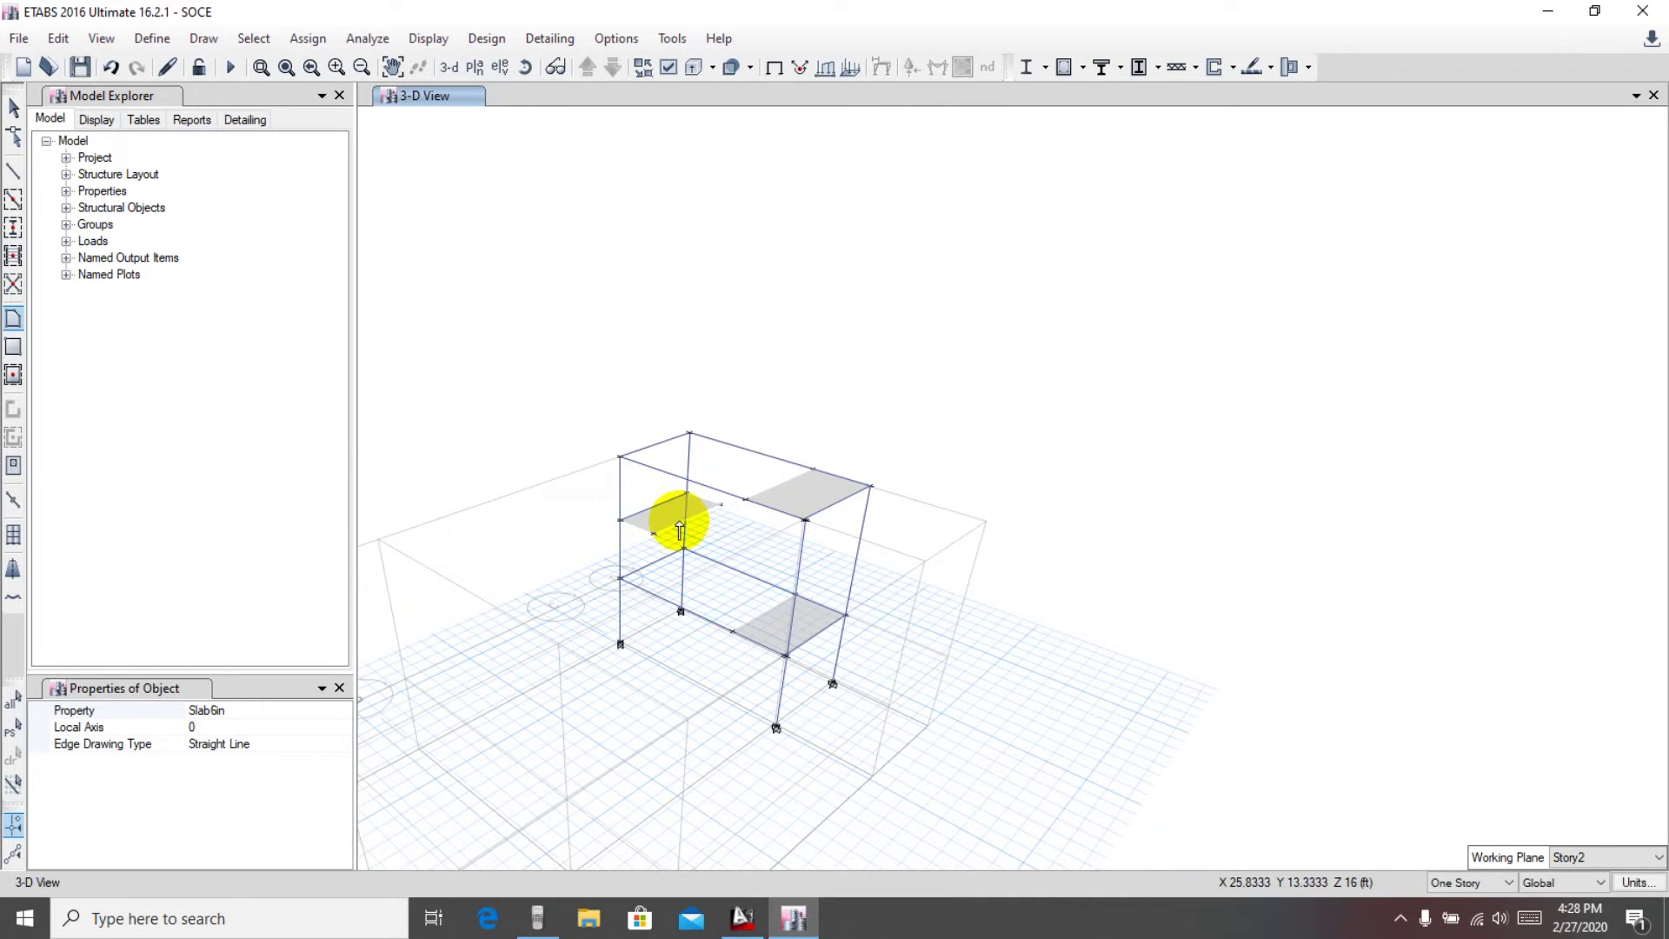
Step: Examine the mid-height landing's free edge, and check the stair flight widths and the gap between flights in the AutoCAD plan
scroll(680, 530, "up", 2)
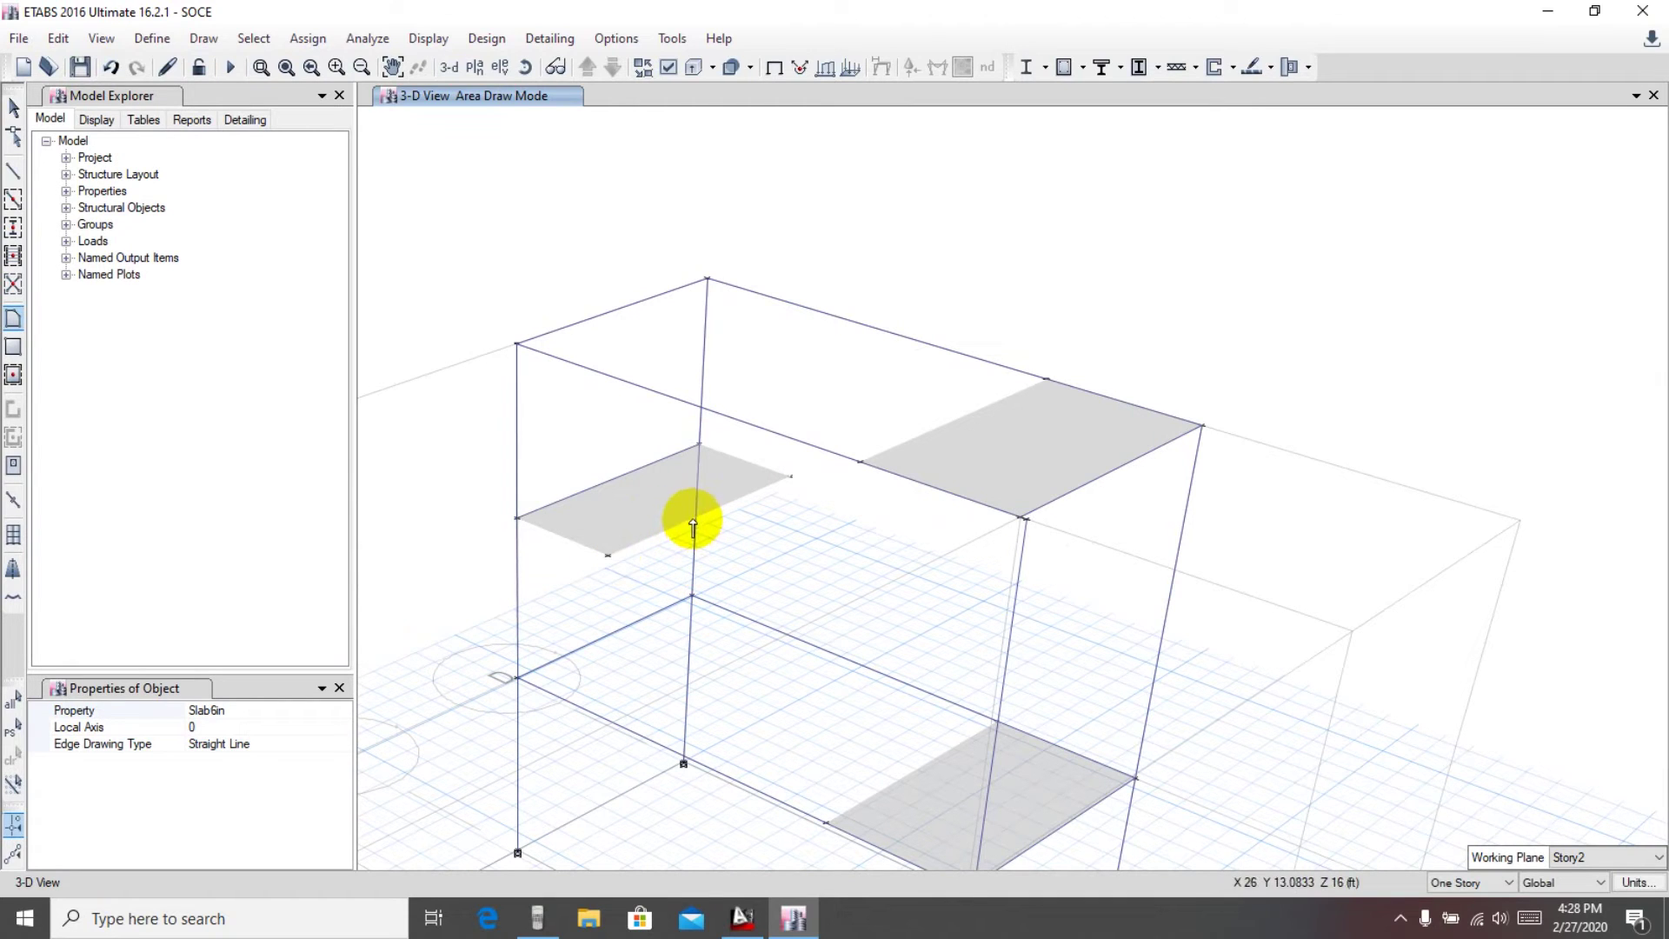
scroll(691, 544, "up", 3)
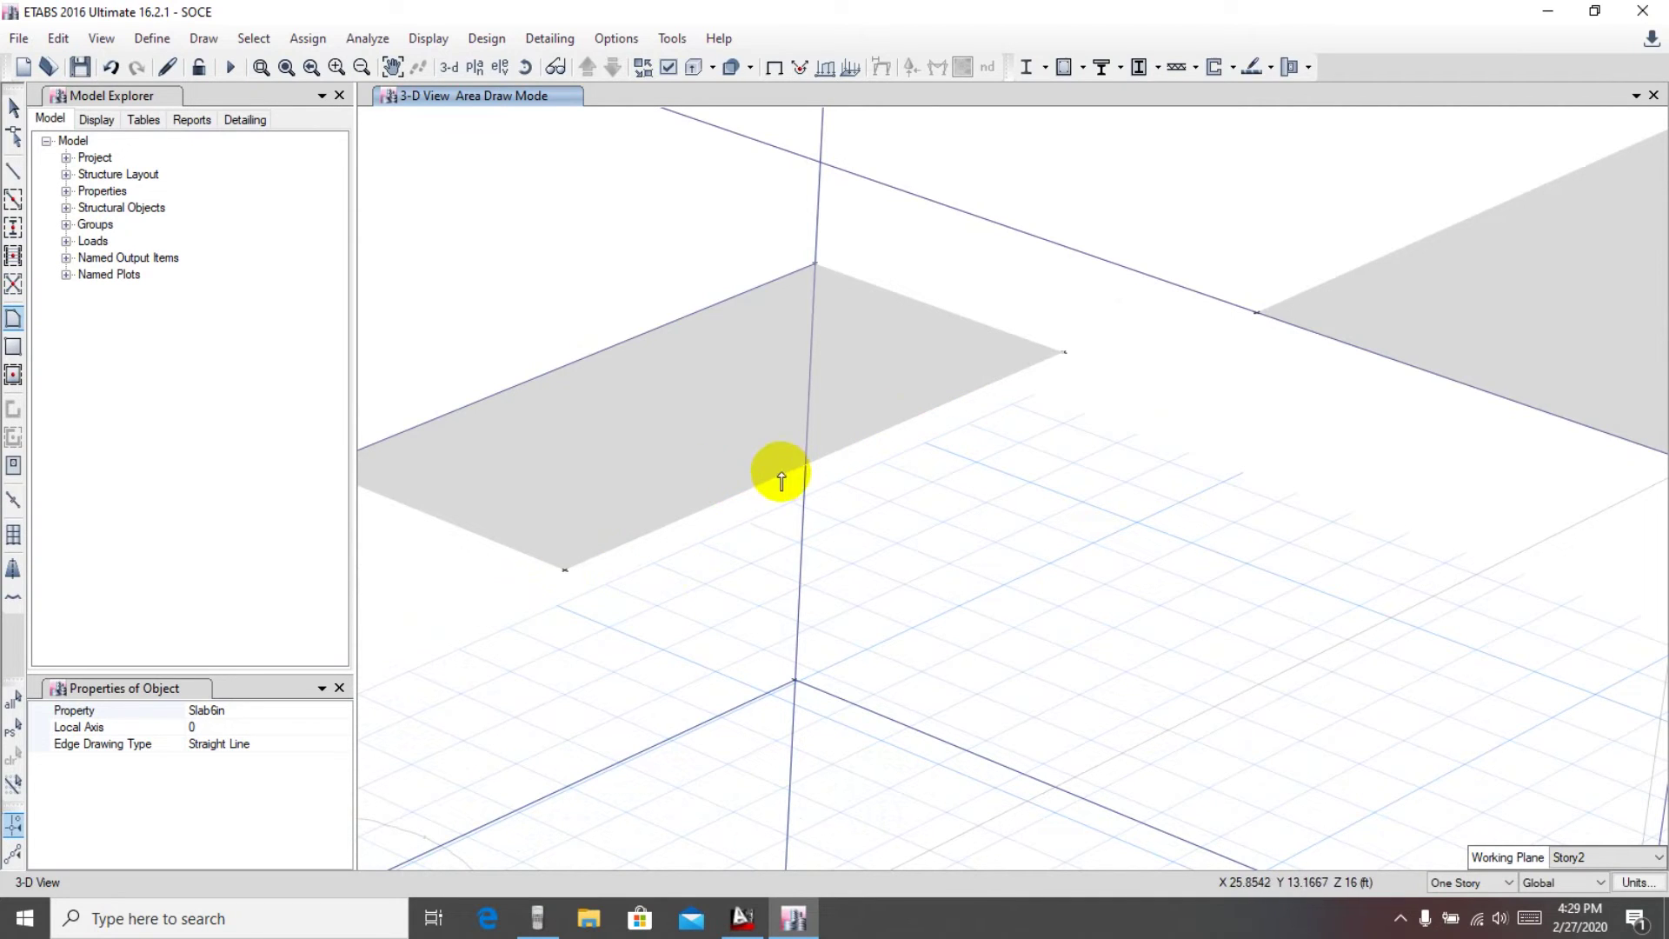
mouse_move(743, 921)
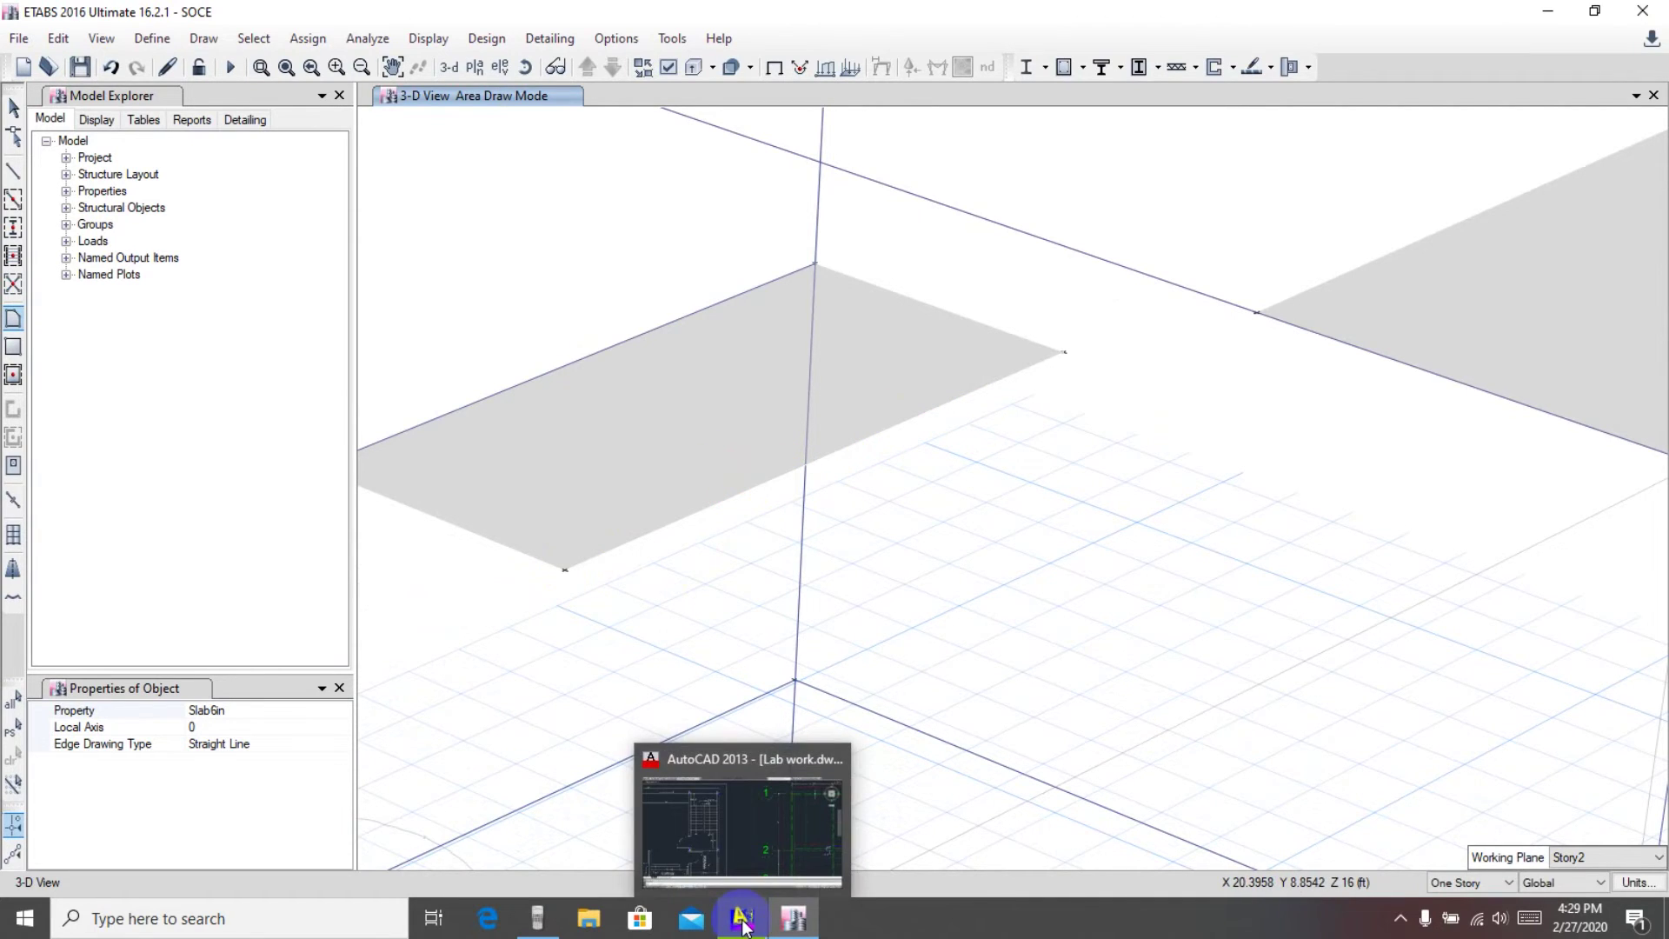
left_click(738, 874)
scroll(497, 251, "up", 3)
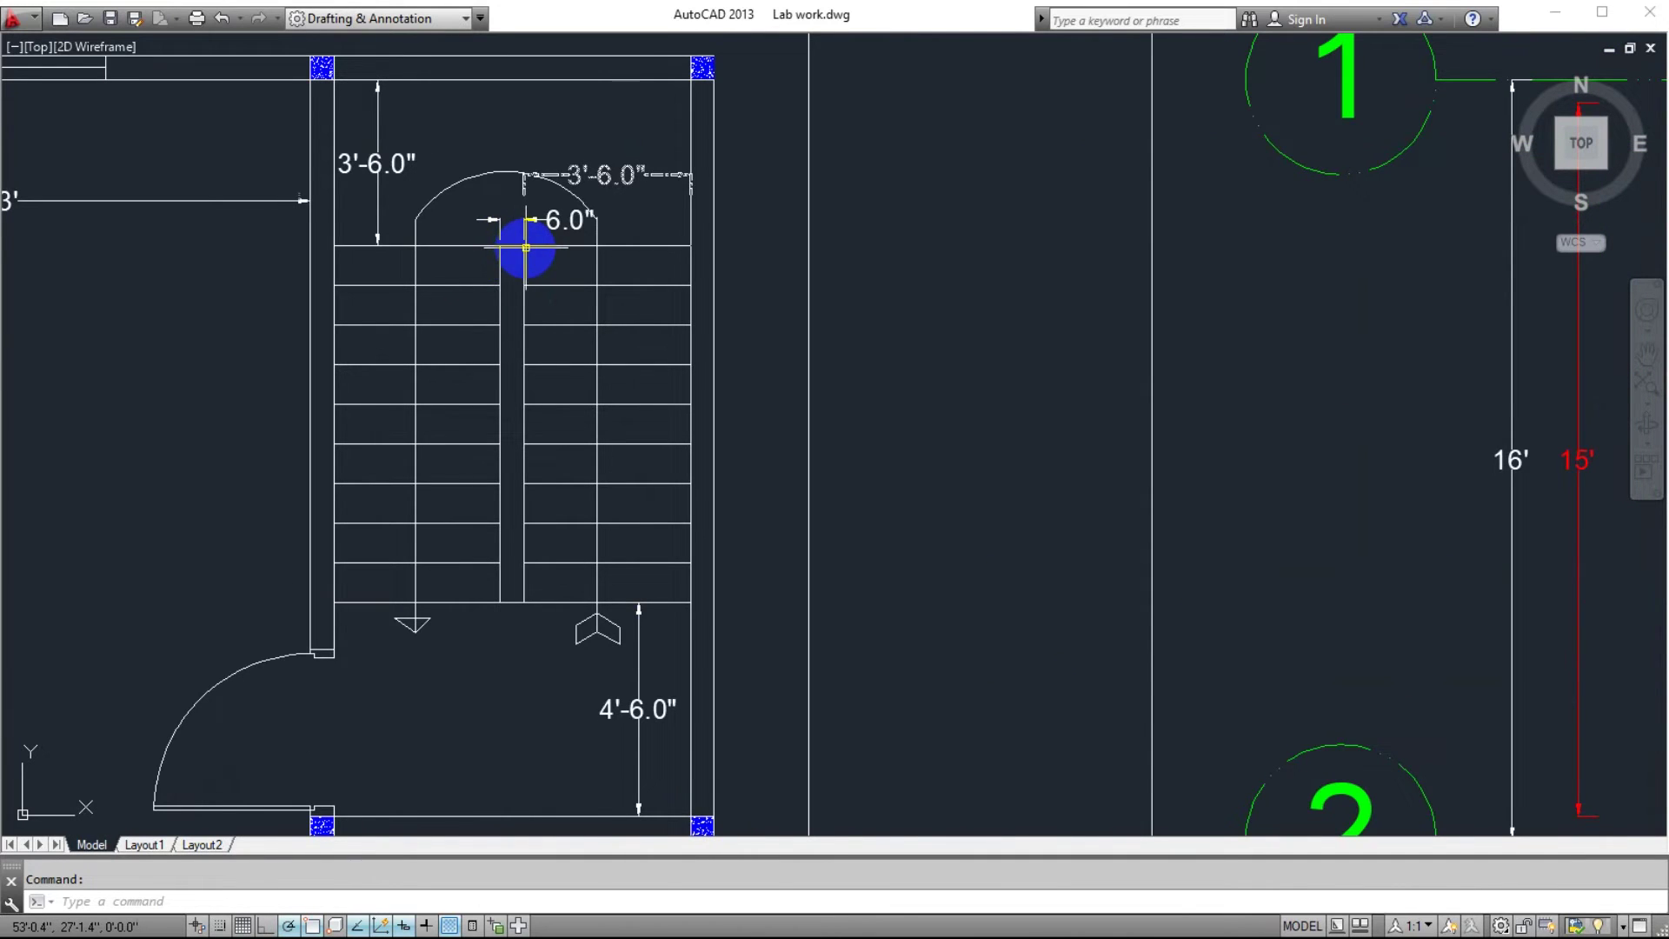
scroll(395, 362, "down", 2)
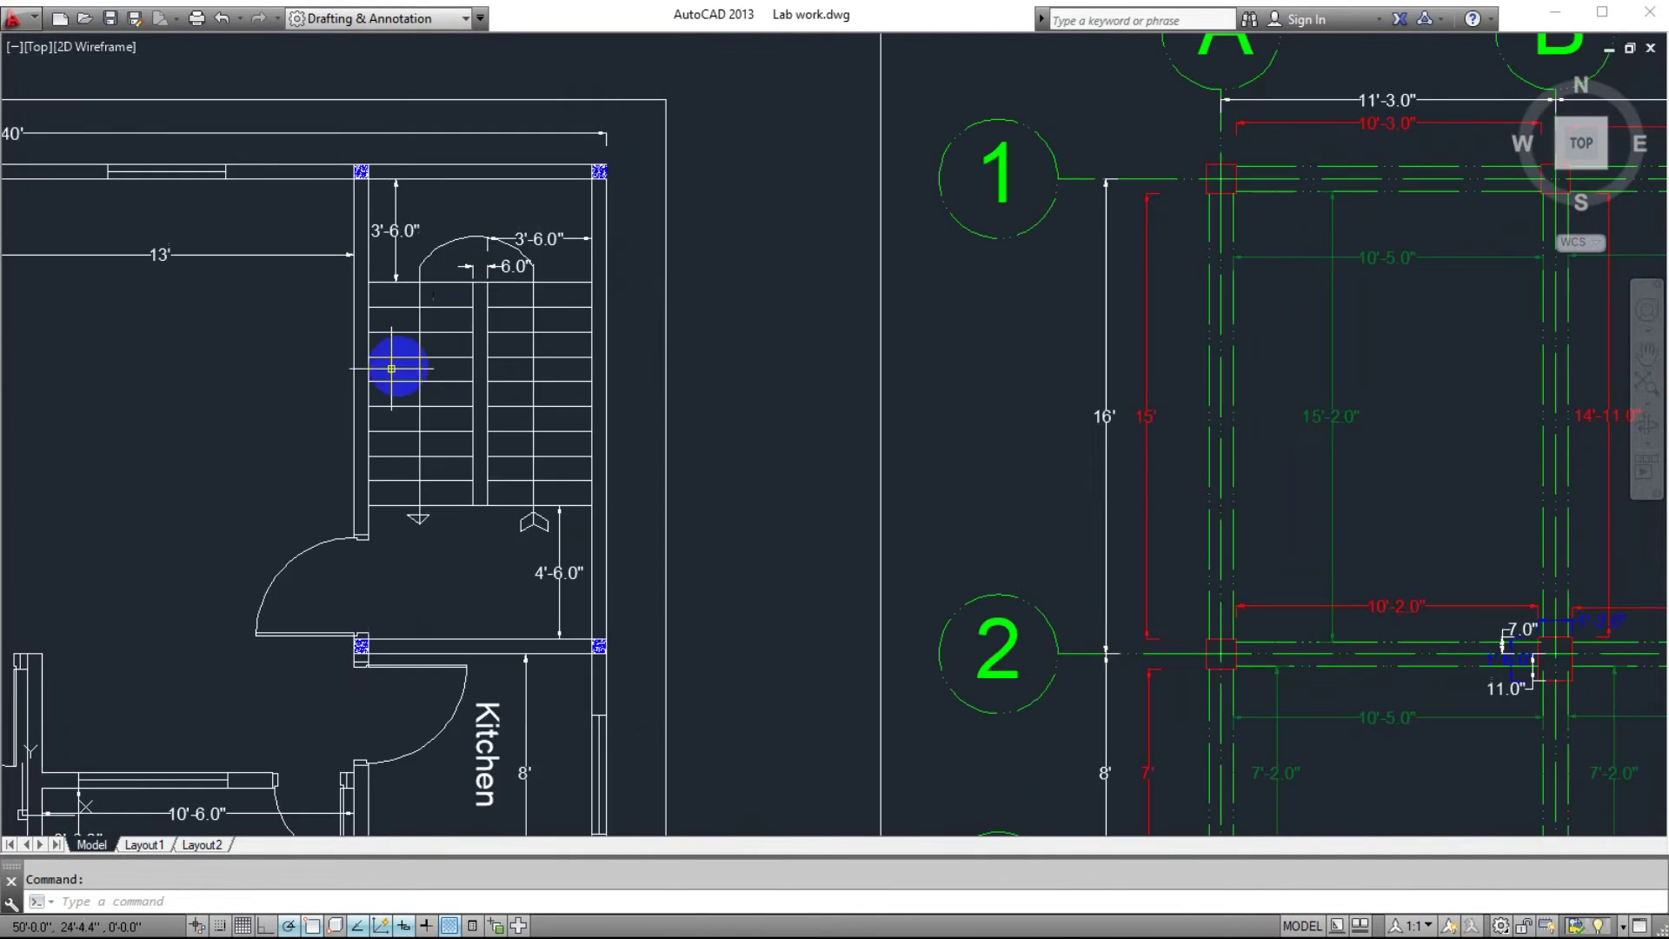
scroll(365, 400, "up", 2)
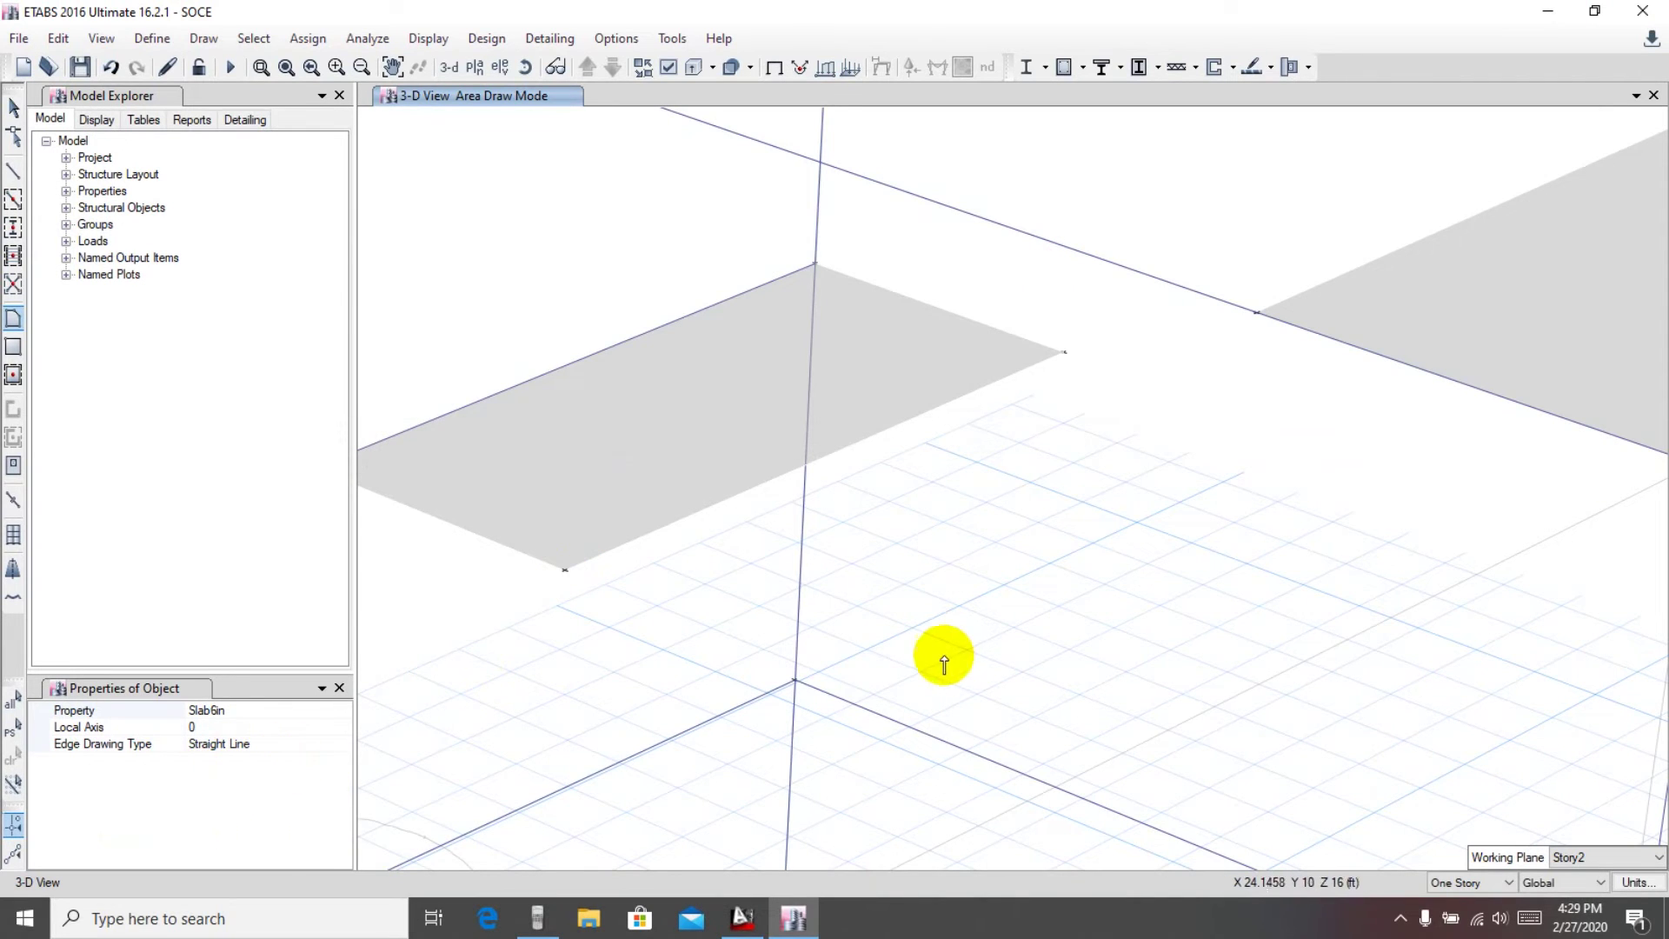
Step: Check the global X and Y axis directions at the model origin, and return the view to the stair bay
scroll(925, 661, "down", 3)
scroll(942, 447, "down", 2)
scroll(924, 581, "up", 6)
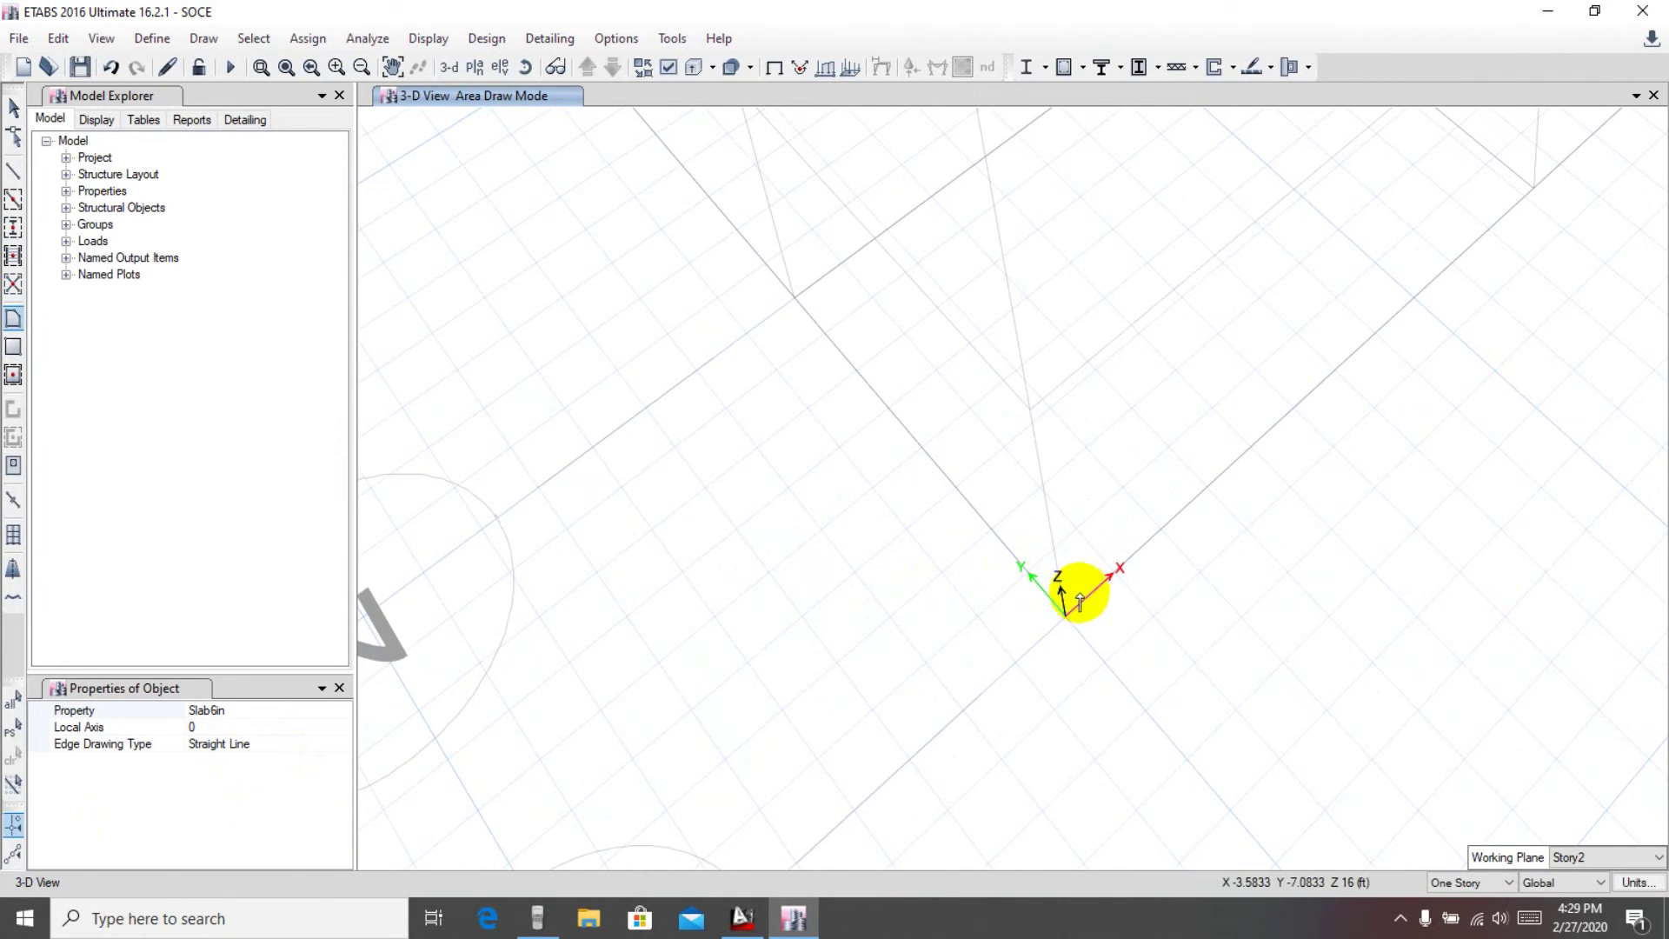
scroll(1255, 475, "down", 2)
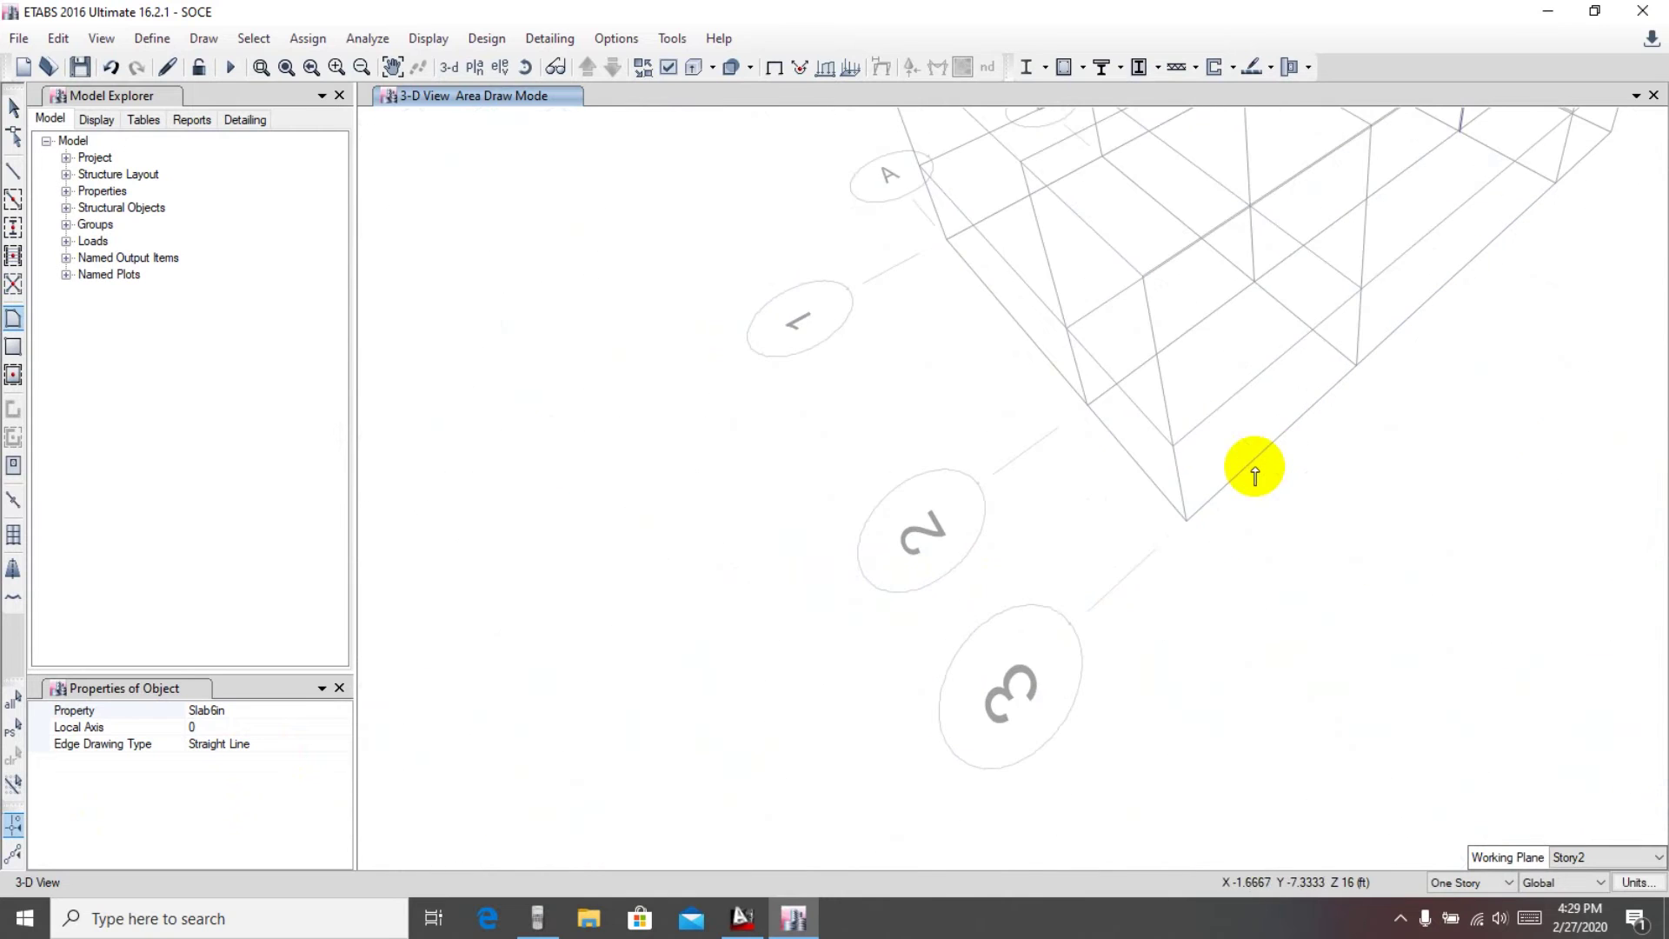
scroll(1203, 294, "down", 2)
scroll(894, 596, "down", 3)
key("Escape")
scroll(1000, 365, "up", 5)
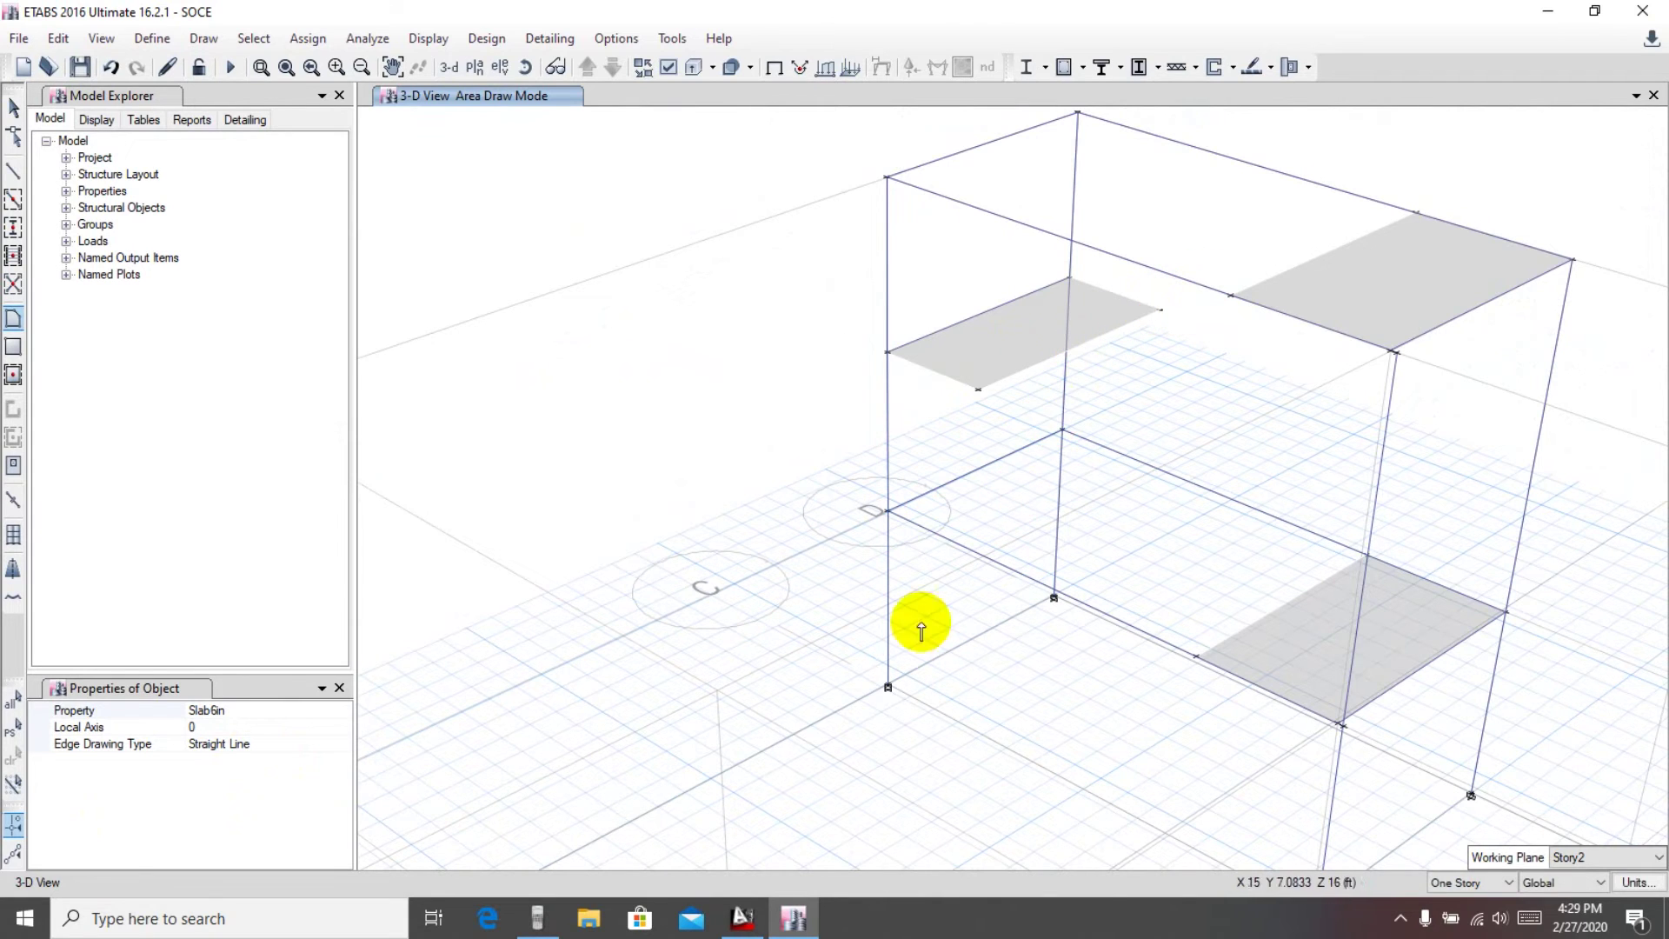
middle_click_drag(872, 670, 793, 681)
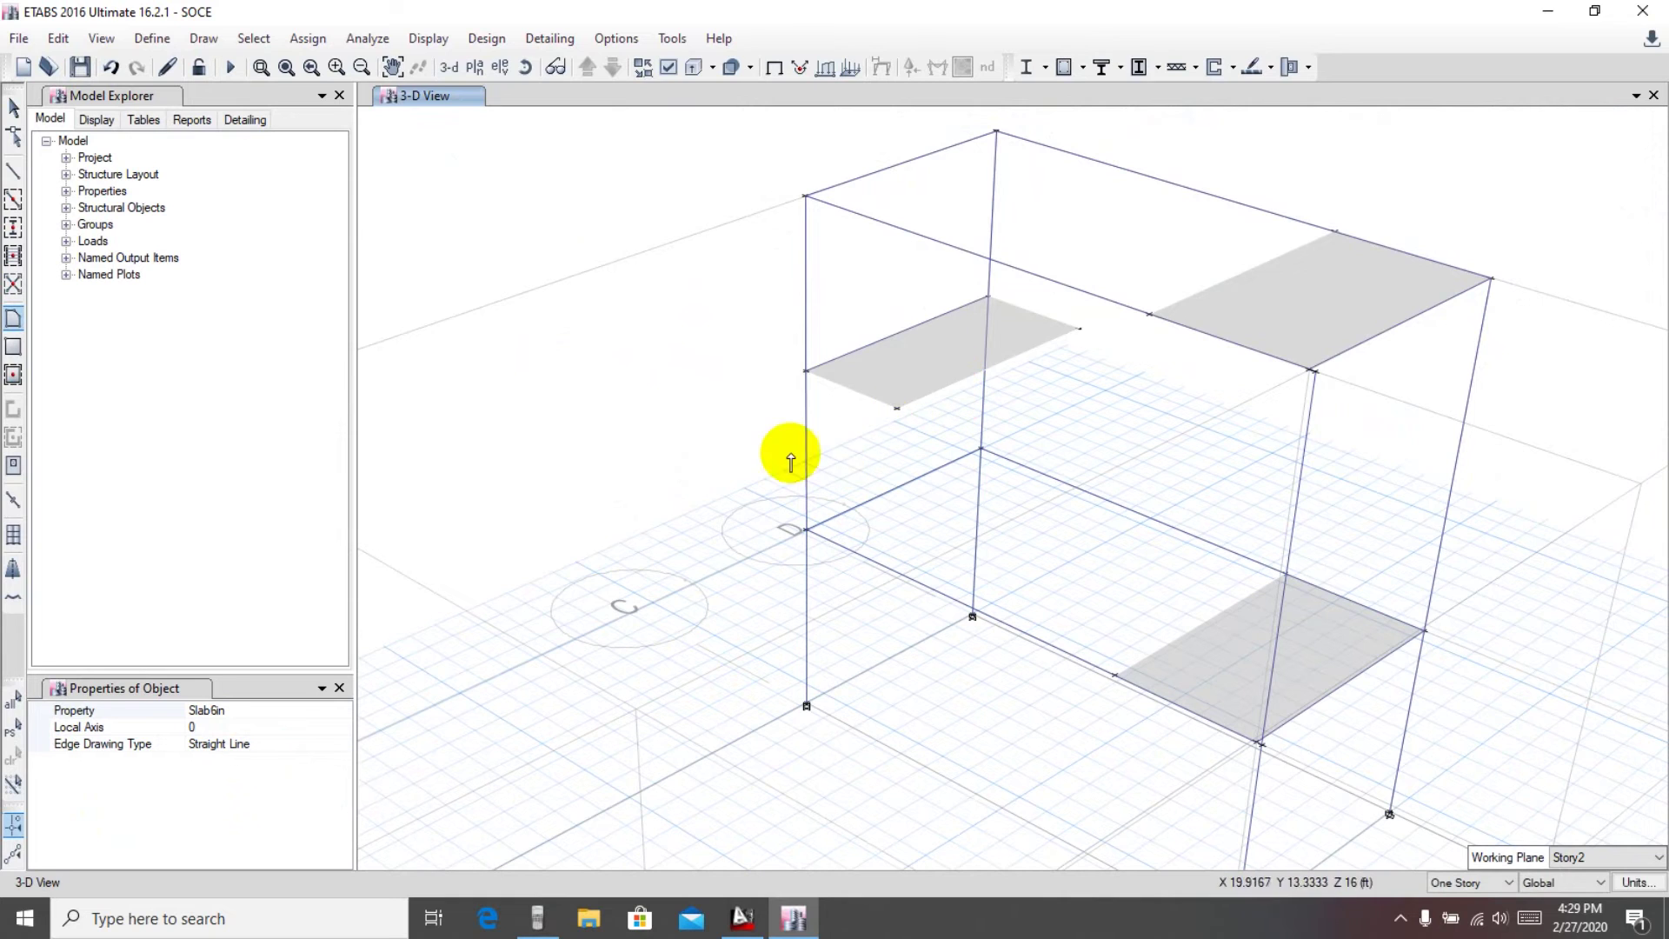
middle_click_drag(735, 457, 696, 473)
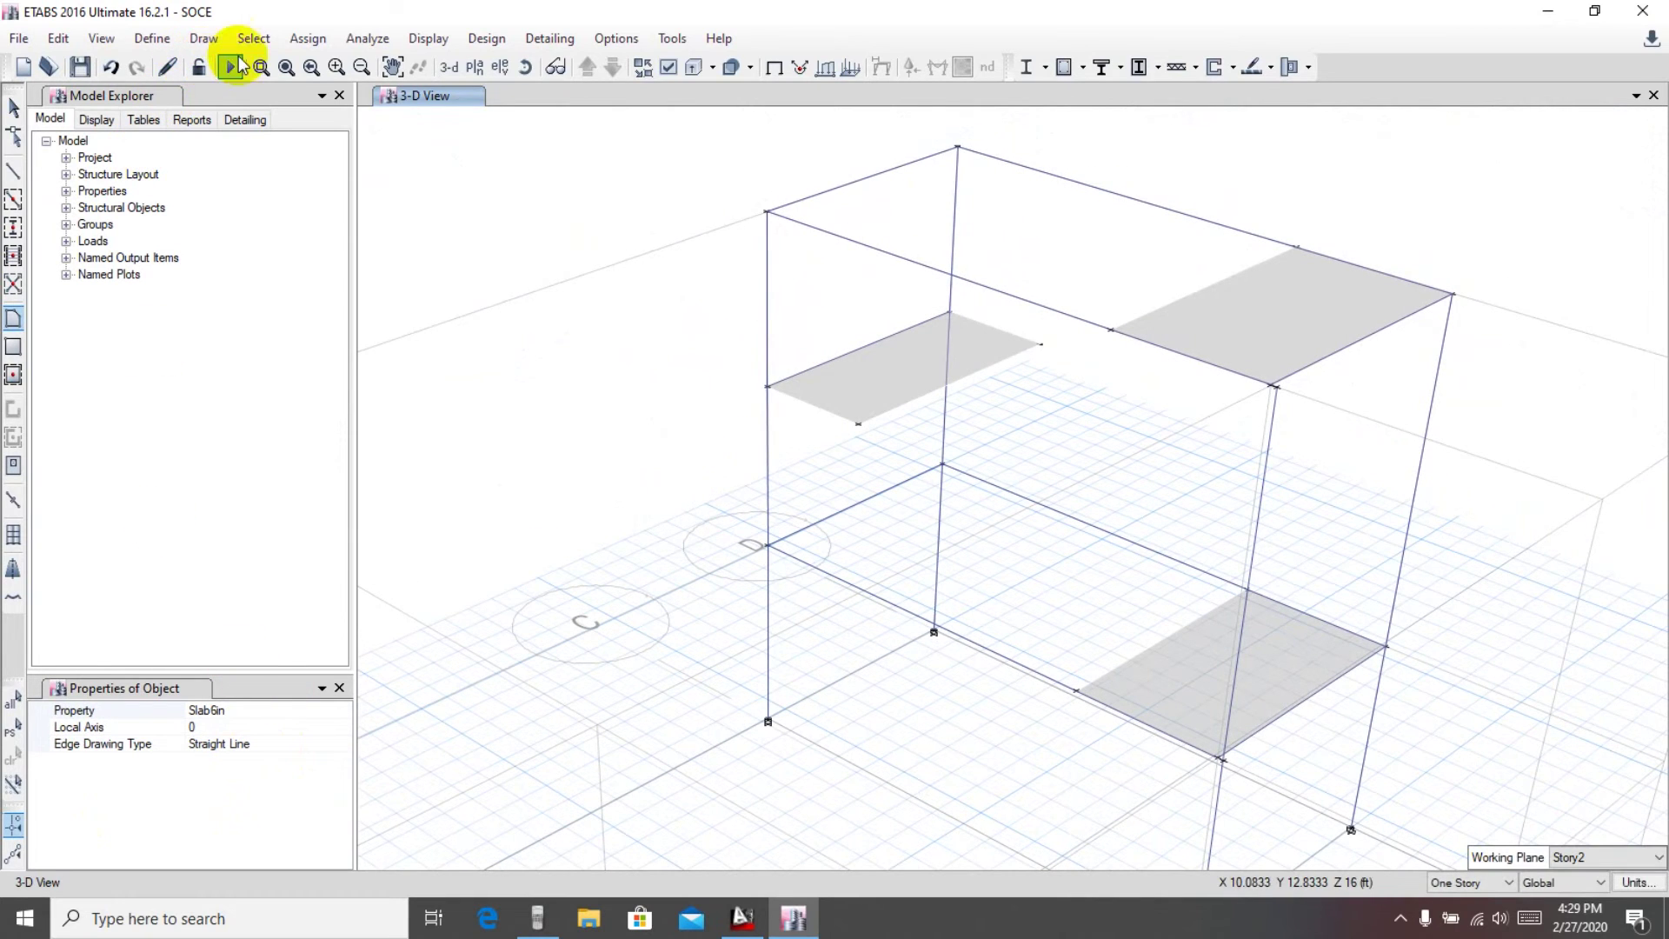
Step: Add joints at a plan offset of X 42 in from the near free-edge corners of the mid-height and Story2 landings
left_click(205, 39)
left_click(248, 126)
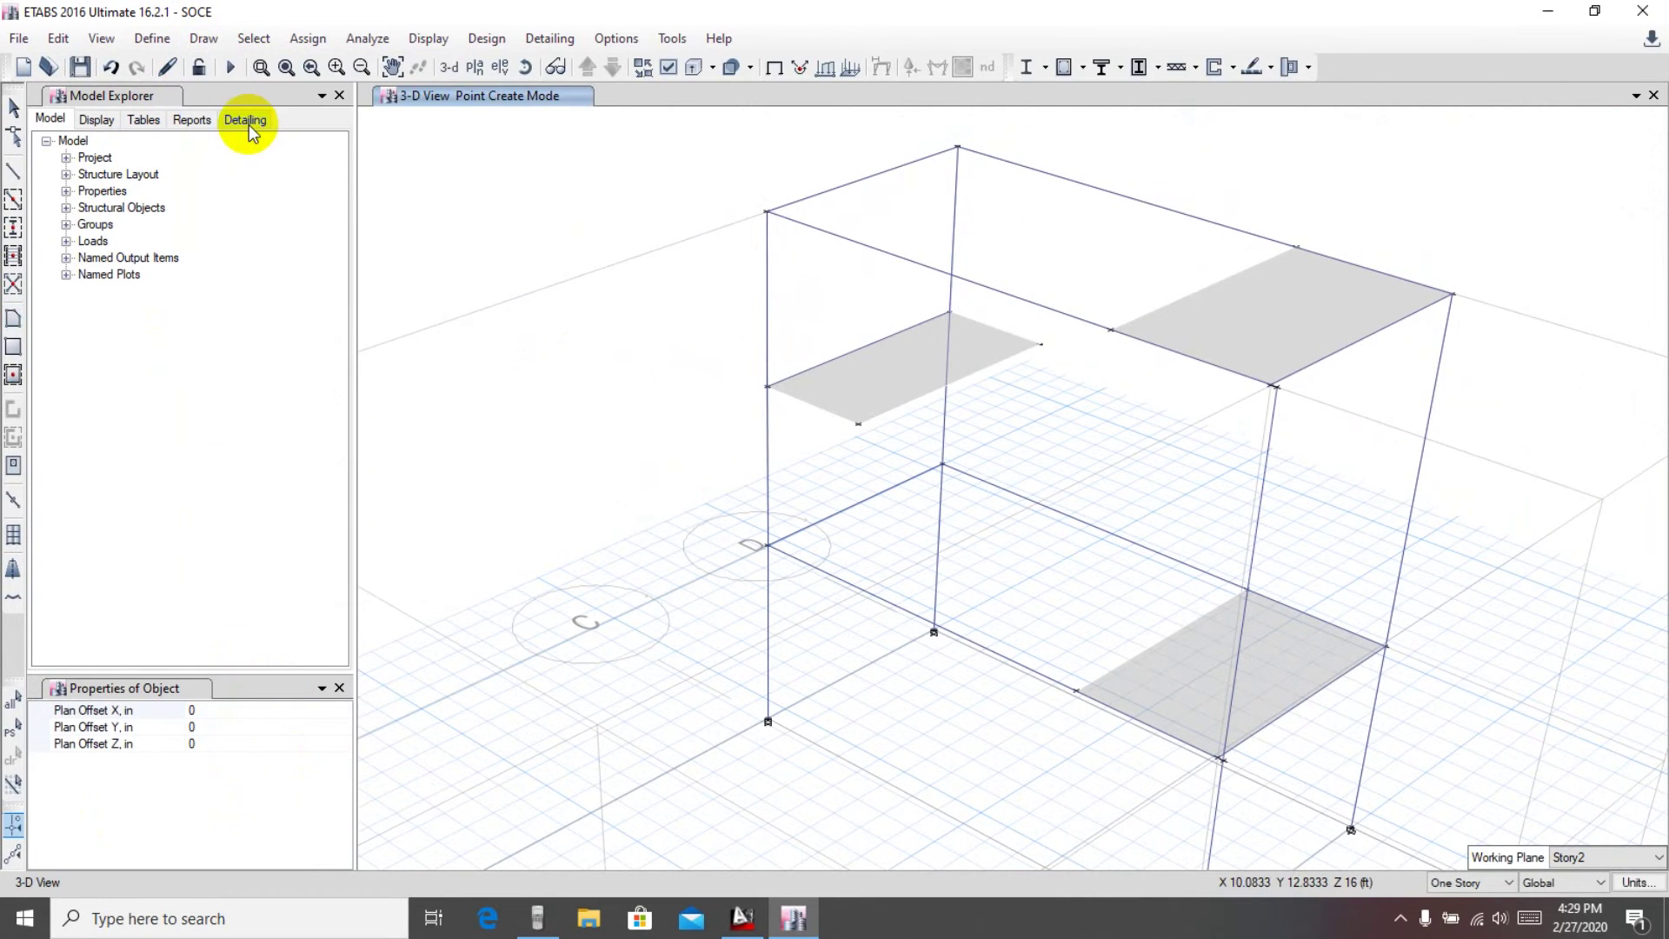
left_click(205, 711)
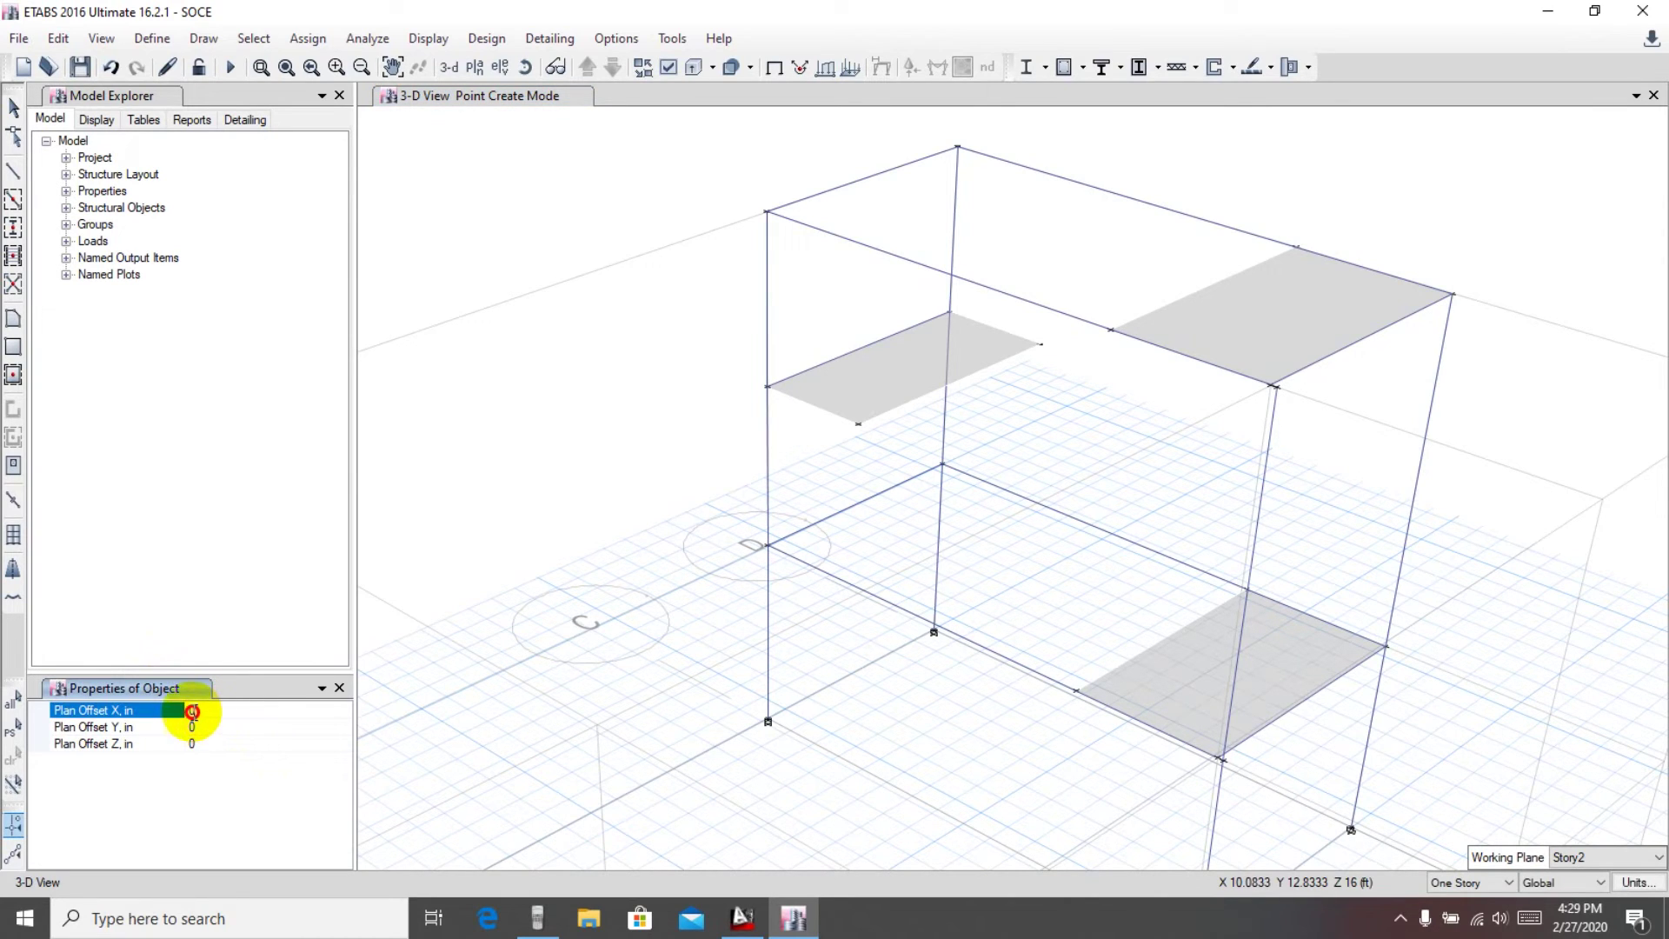
left_click(739, 923)
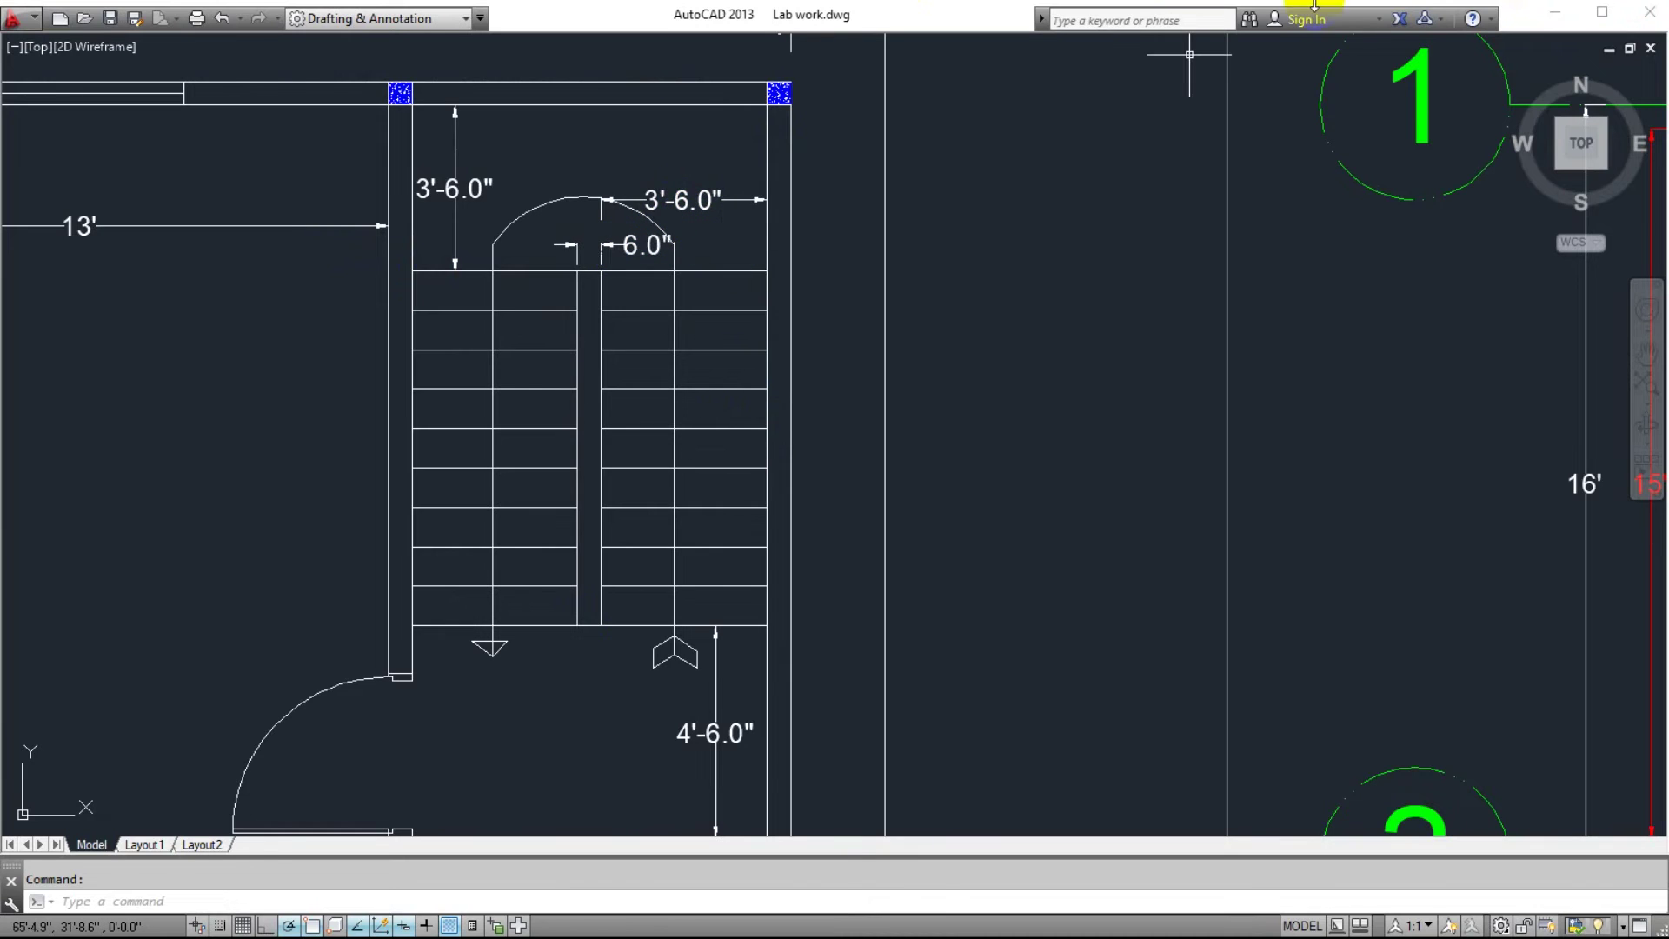
left_click(1555, 12)
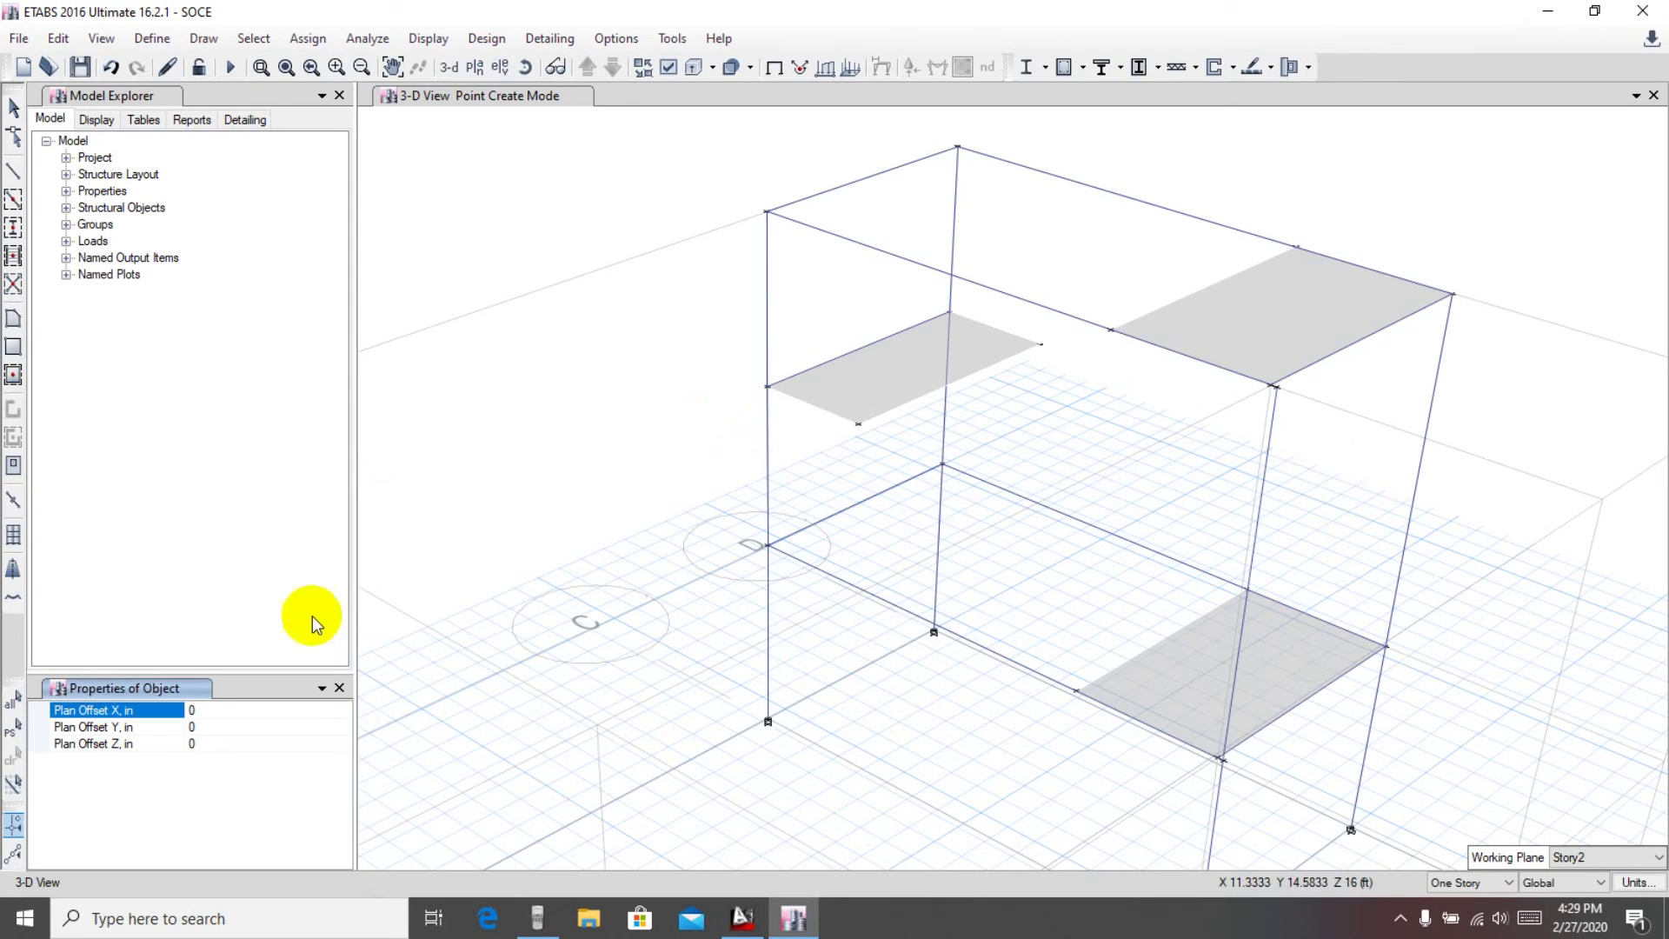
left_click(192, 710)
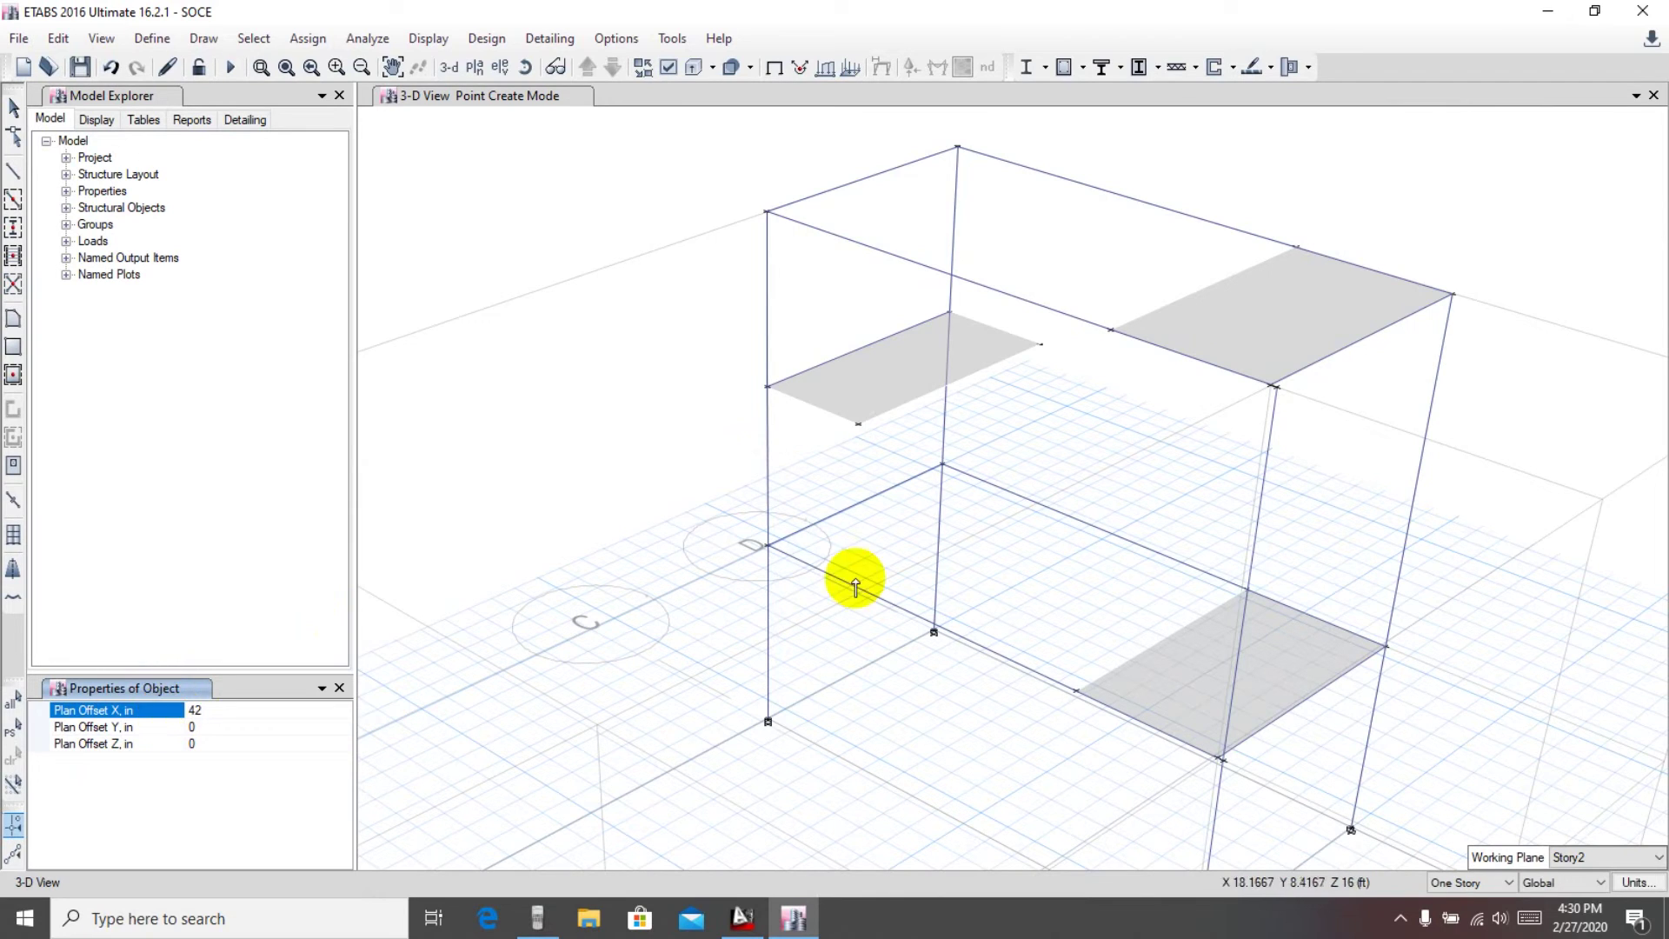
left_click(859, 425)
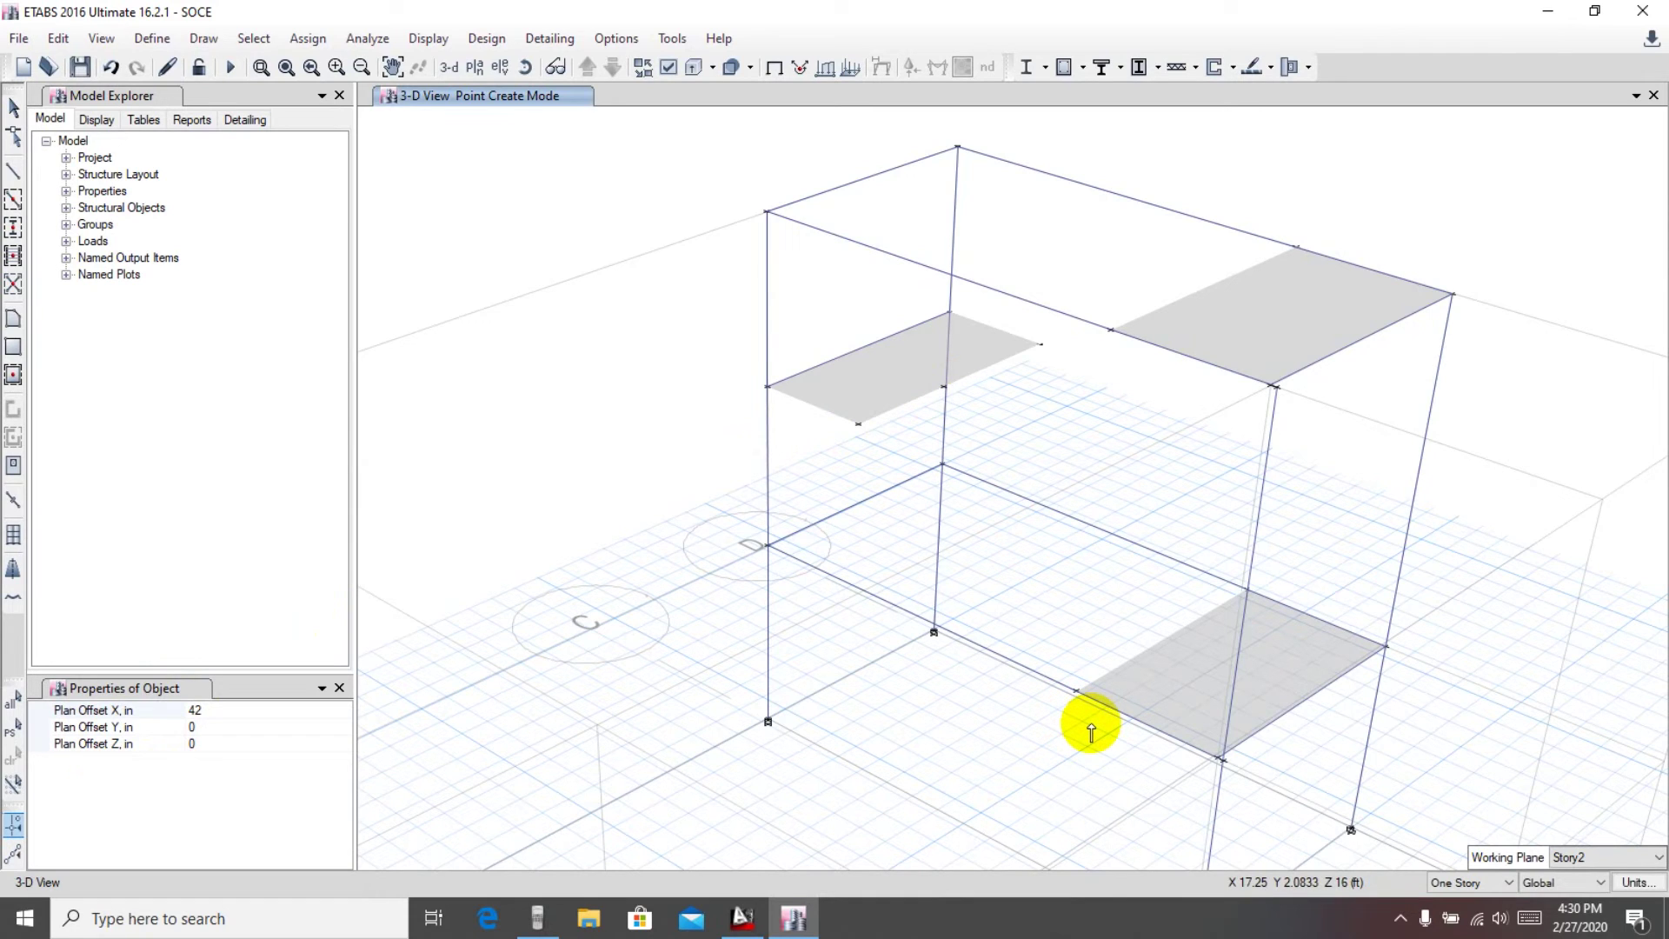
left_click(1111, 330)
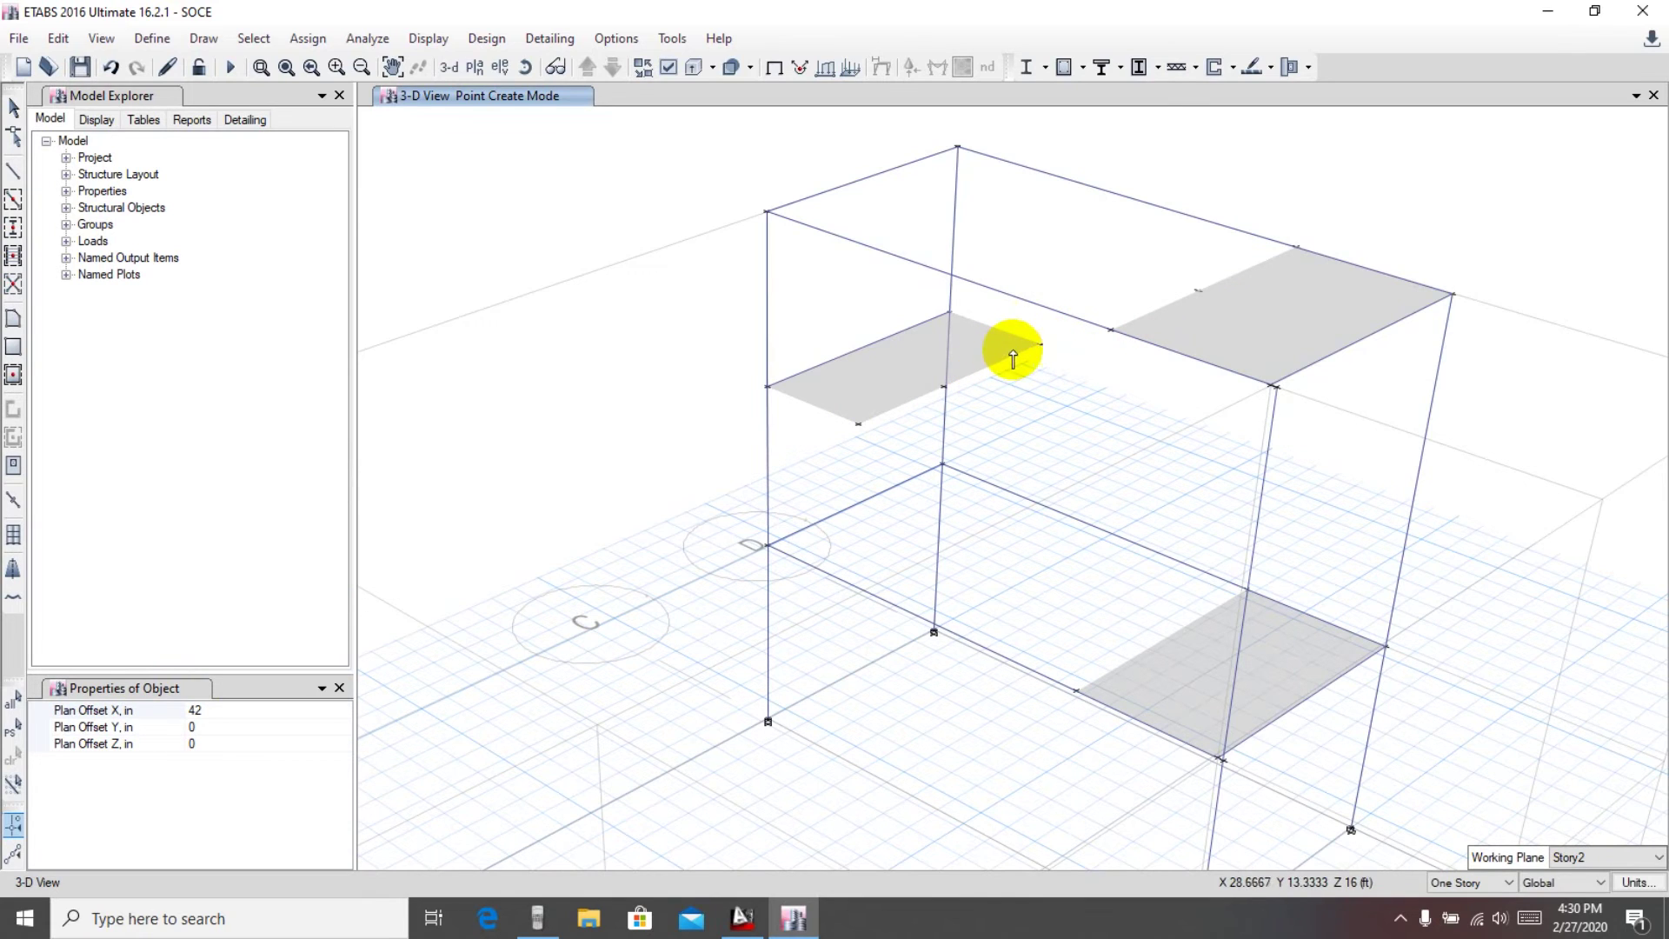
Step: Add joints at a plan offset of X -42 in from the far free-edge corners of the mid-height, Story2 and Story1 landings
left_click(1040, 345)
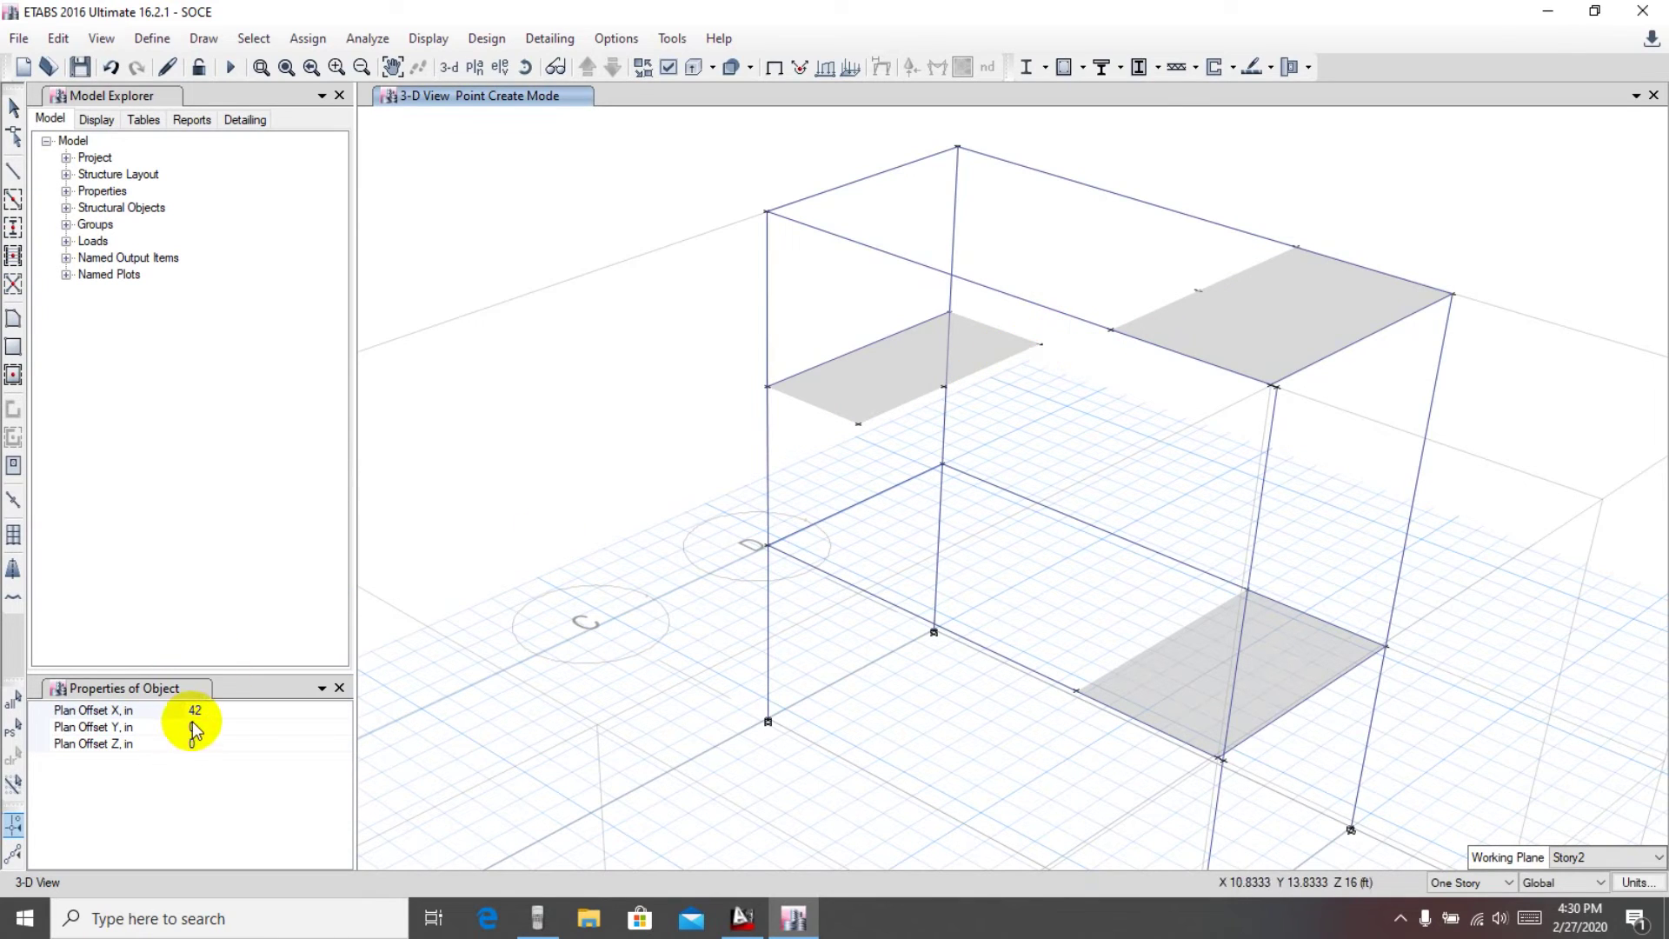
left_click(192, 711)
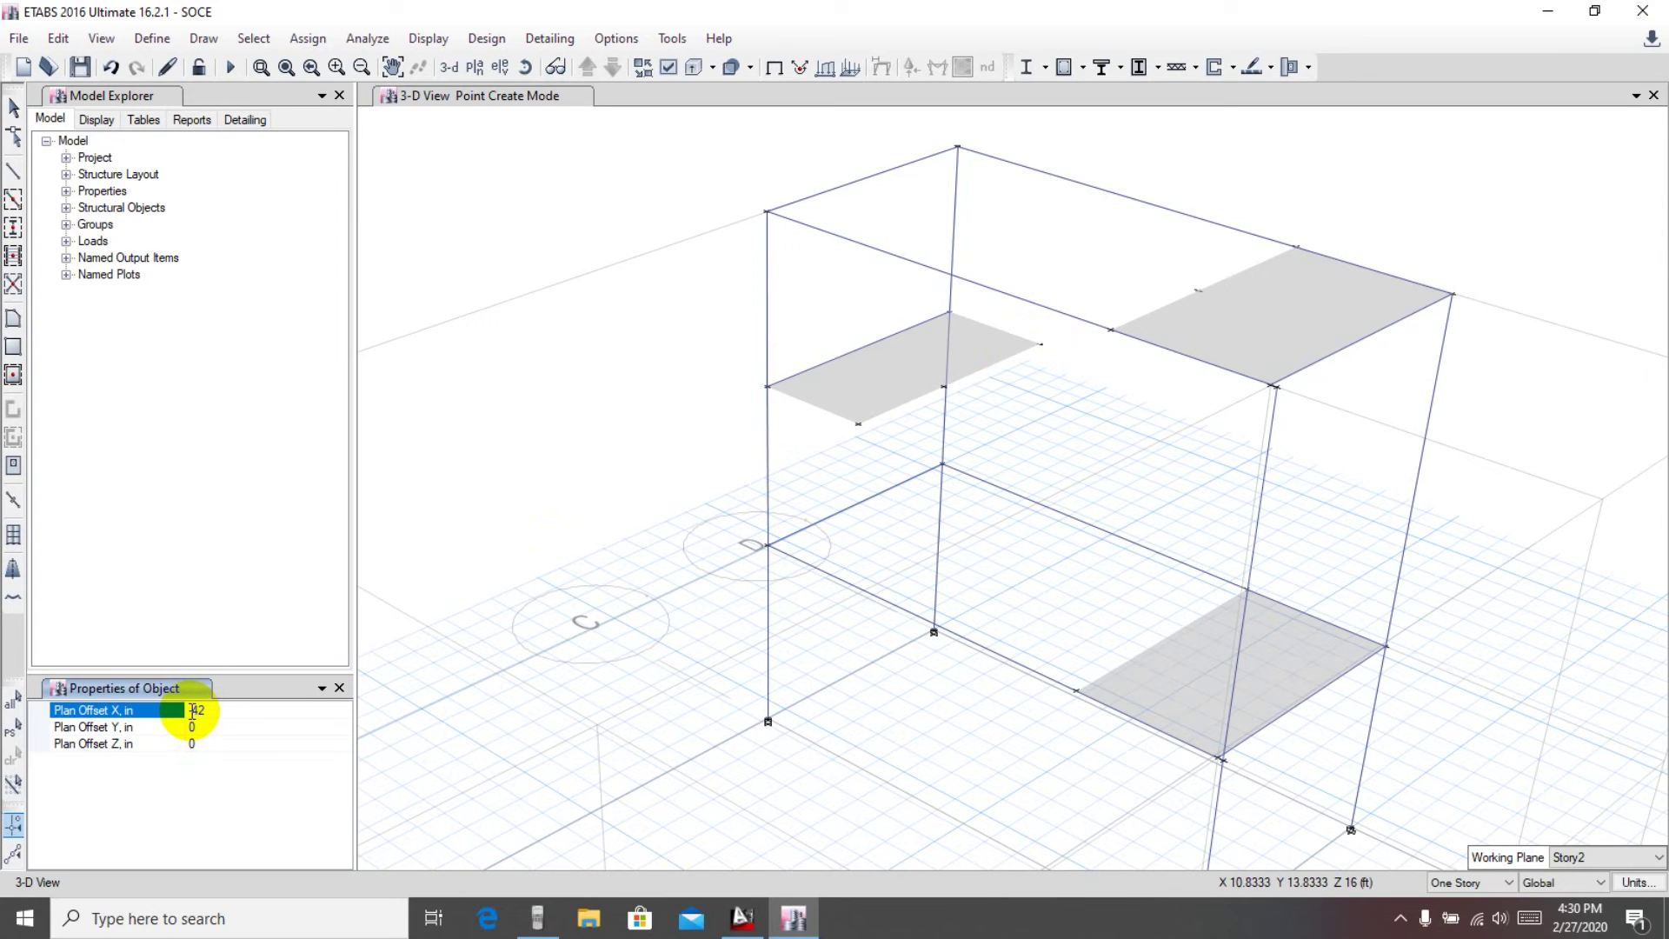
left_click(744, 918)
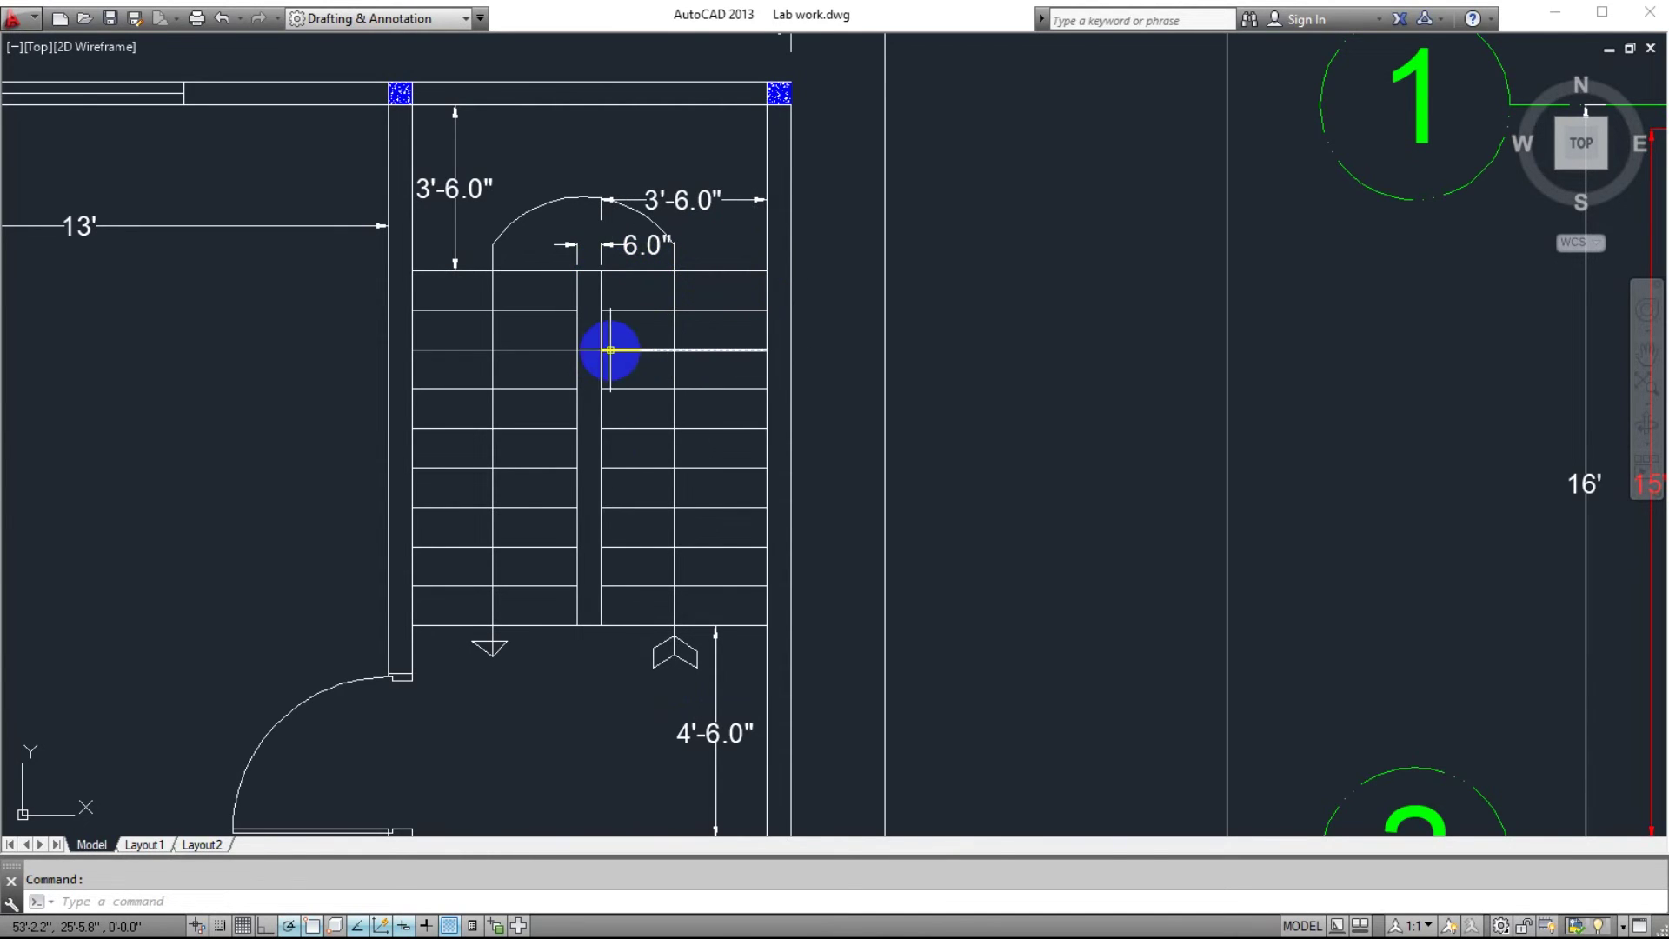
left_click(1556, 12)
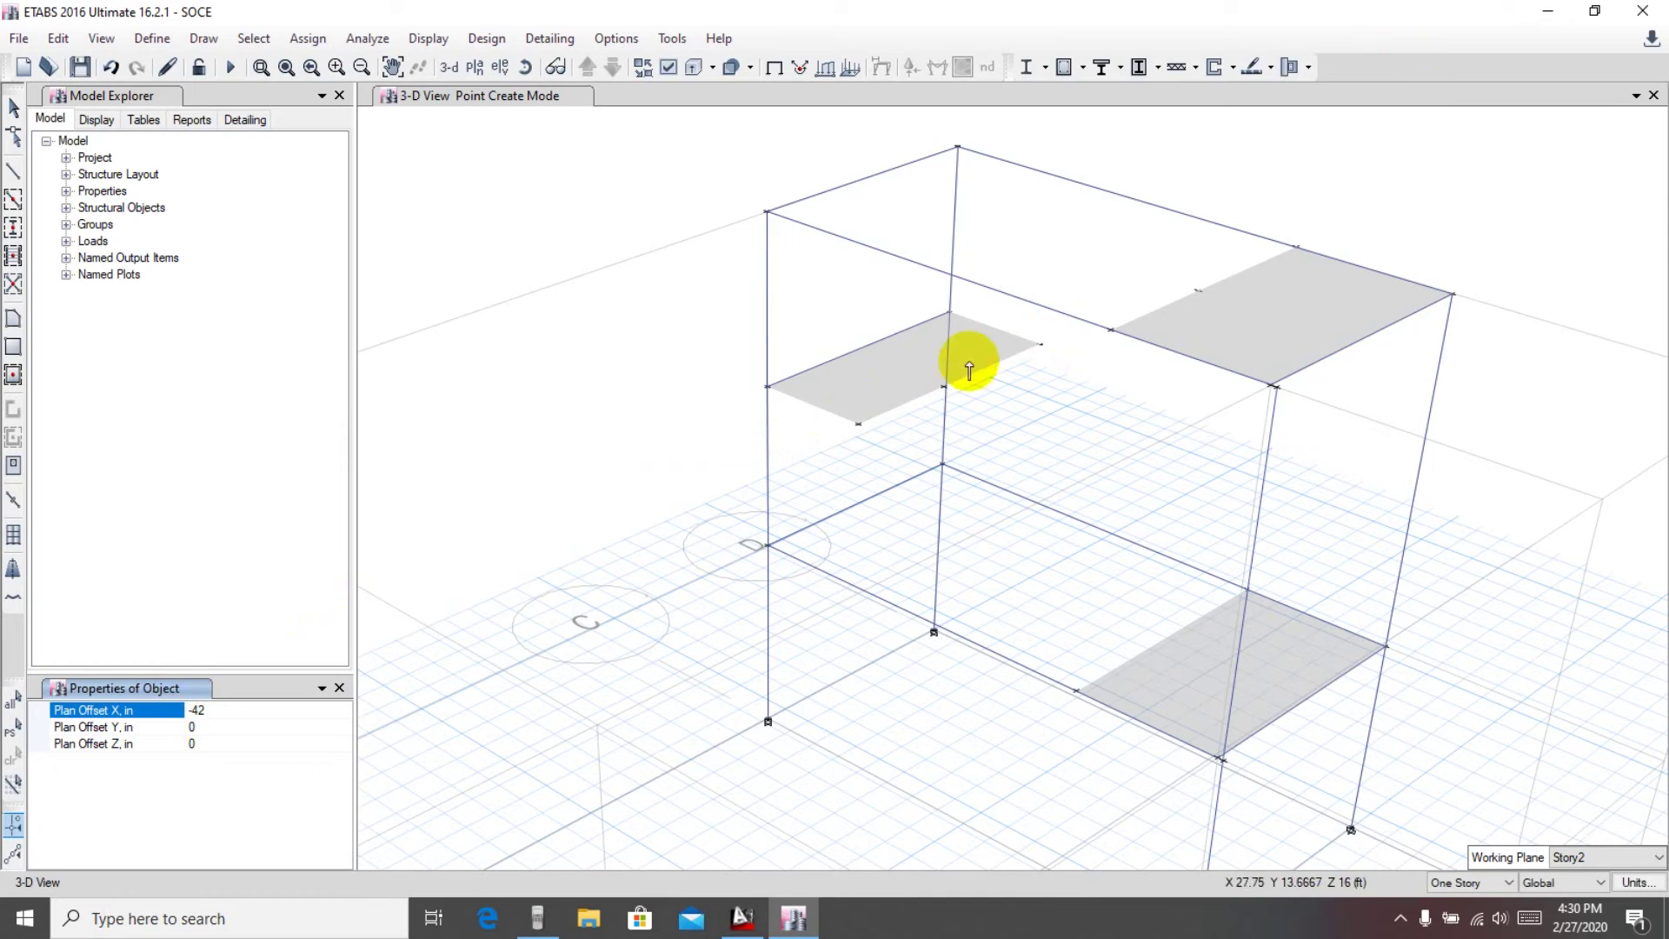
left_click(1040, 346)
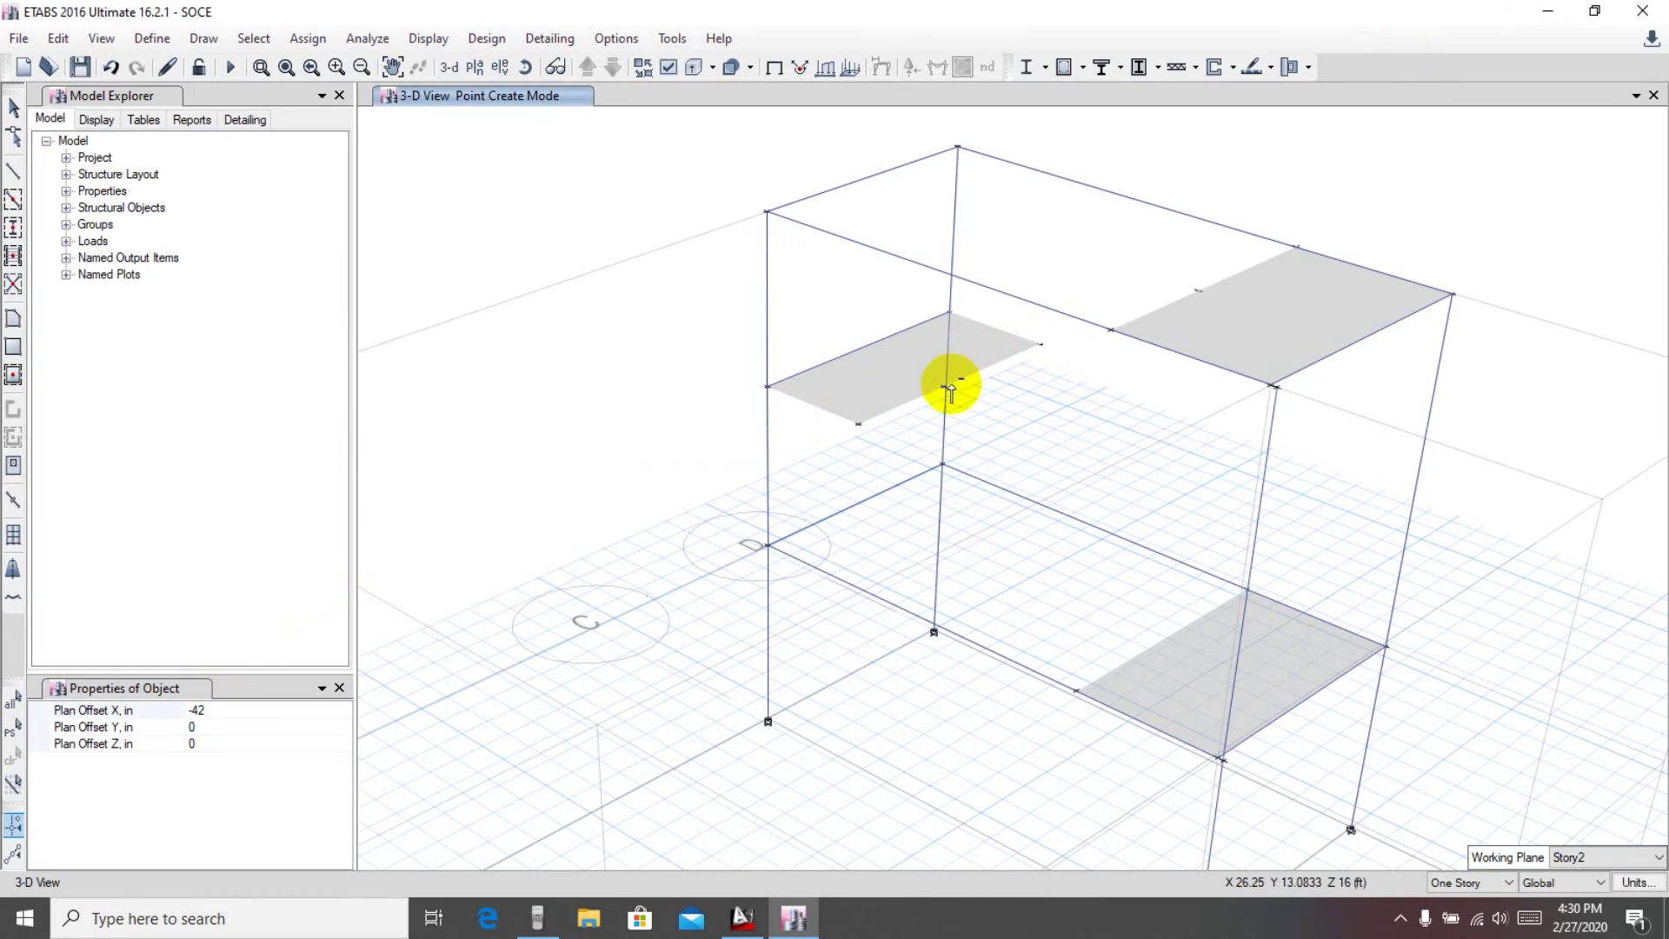
left_click(1293, 249)
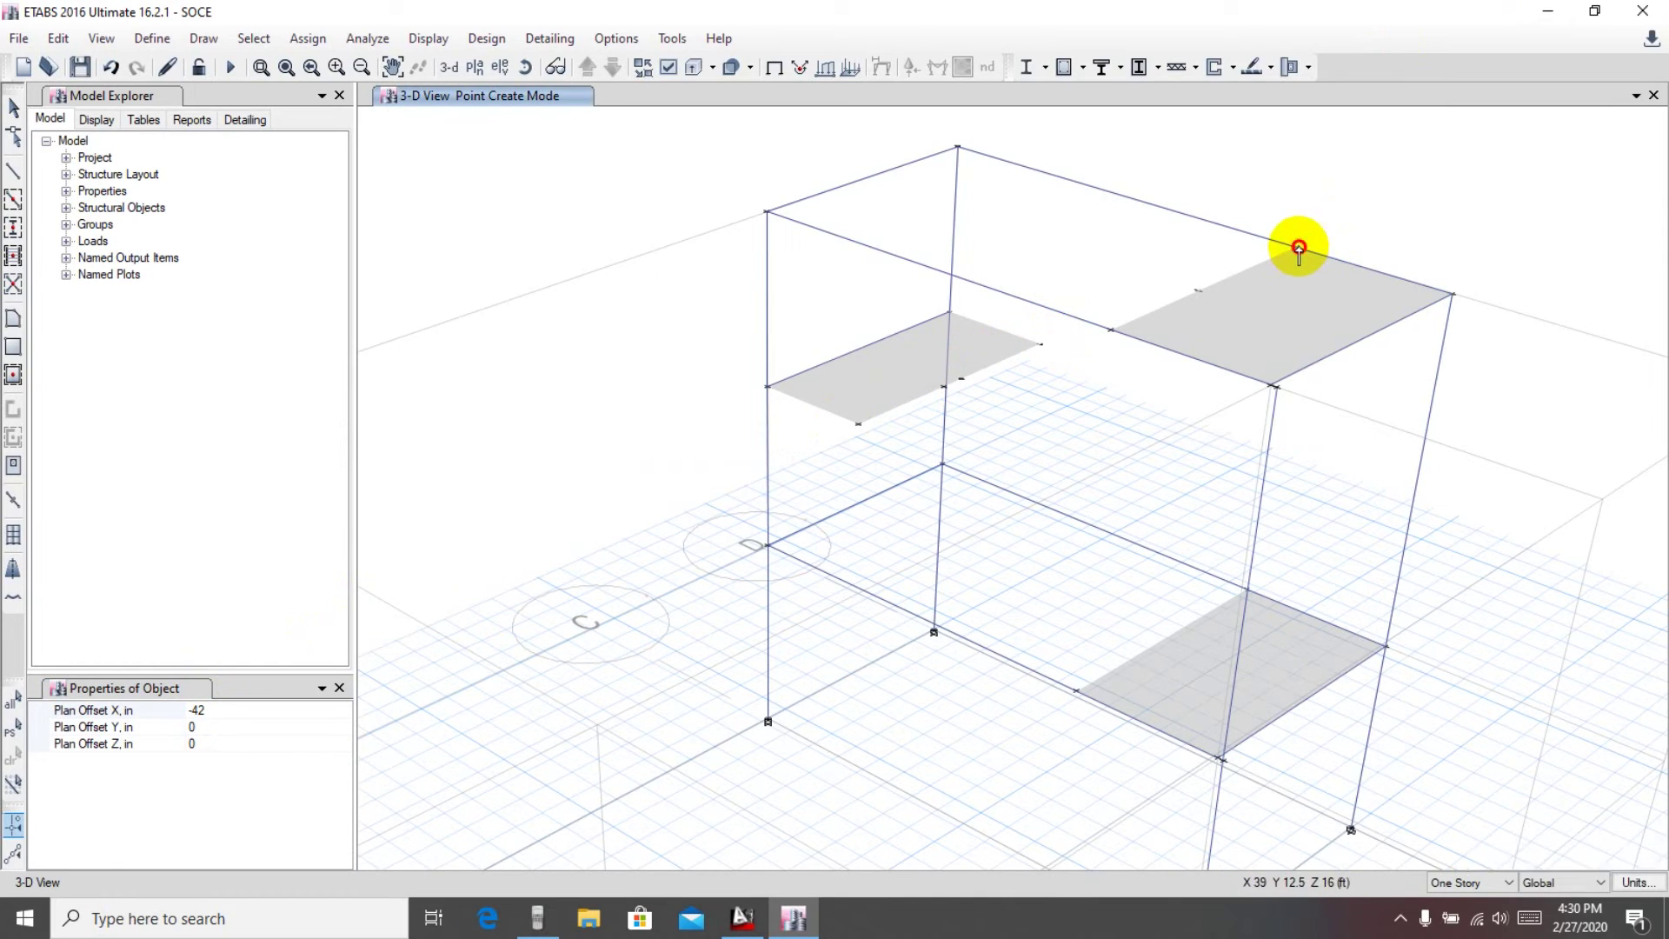
scroll(1216, 619, "up", 5)
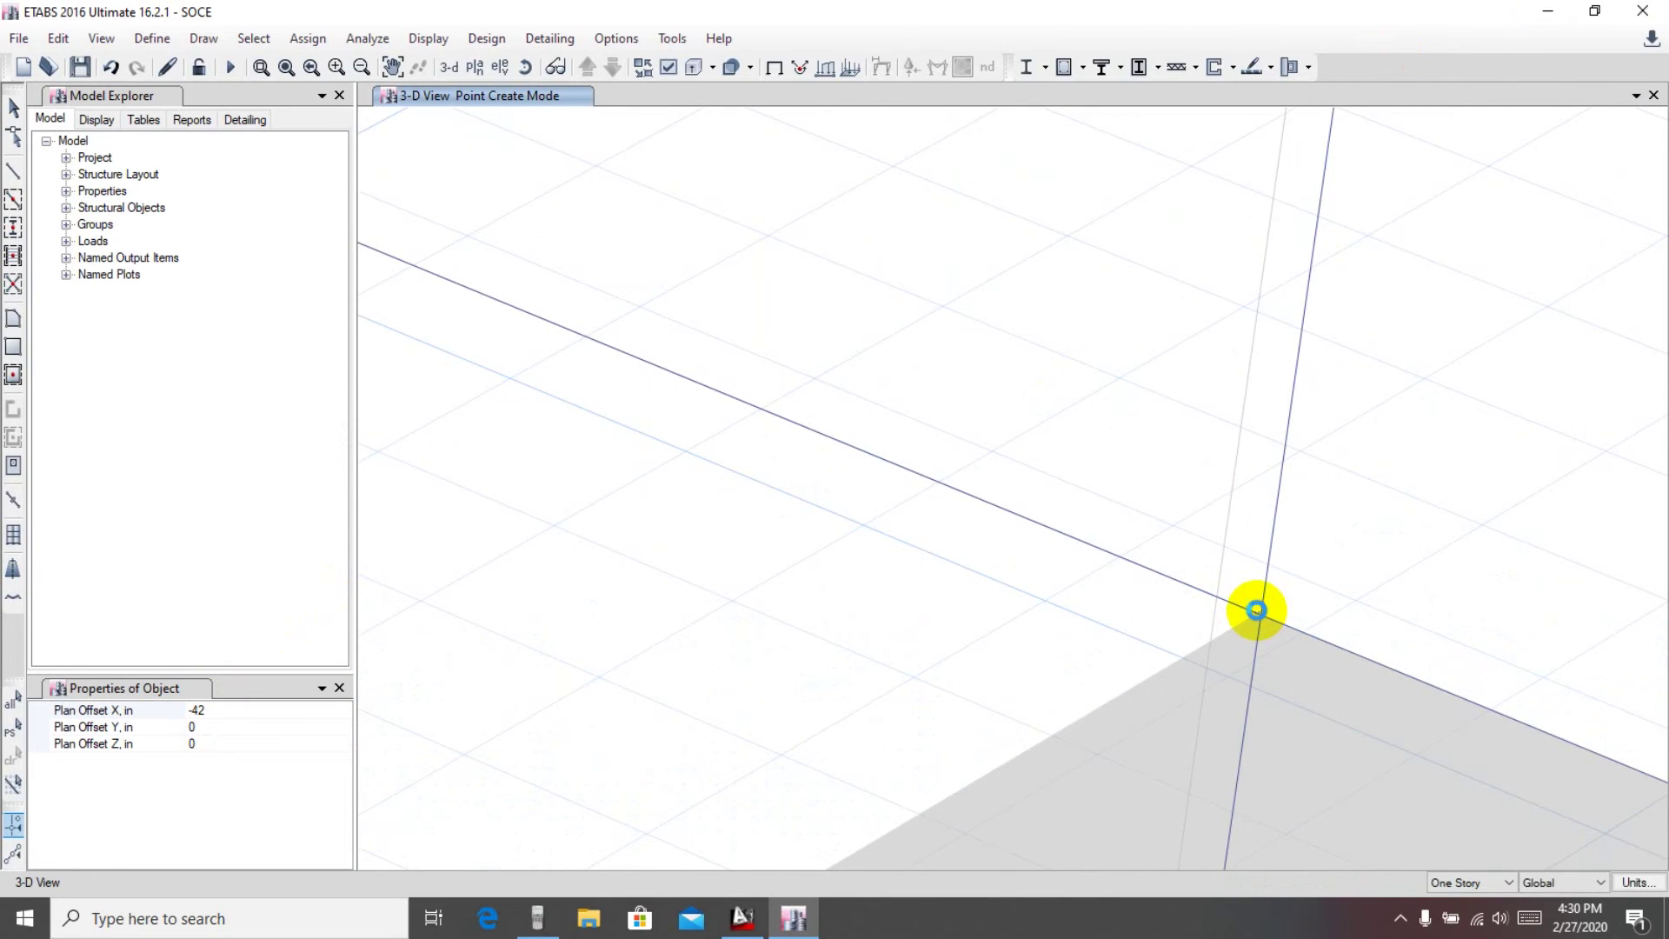
scroll(999, 625, "down", 5)
scroll(849, 663, "down", 1)
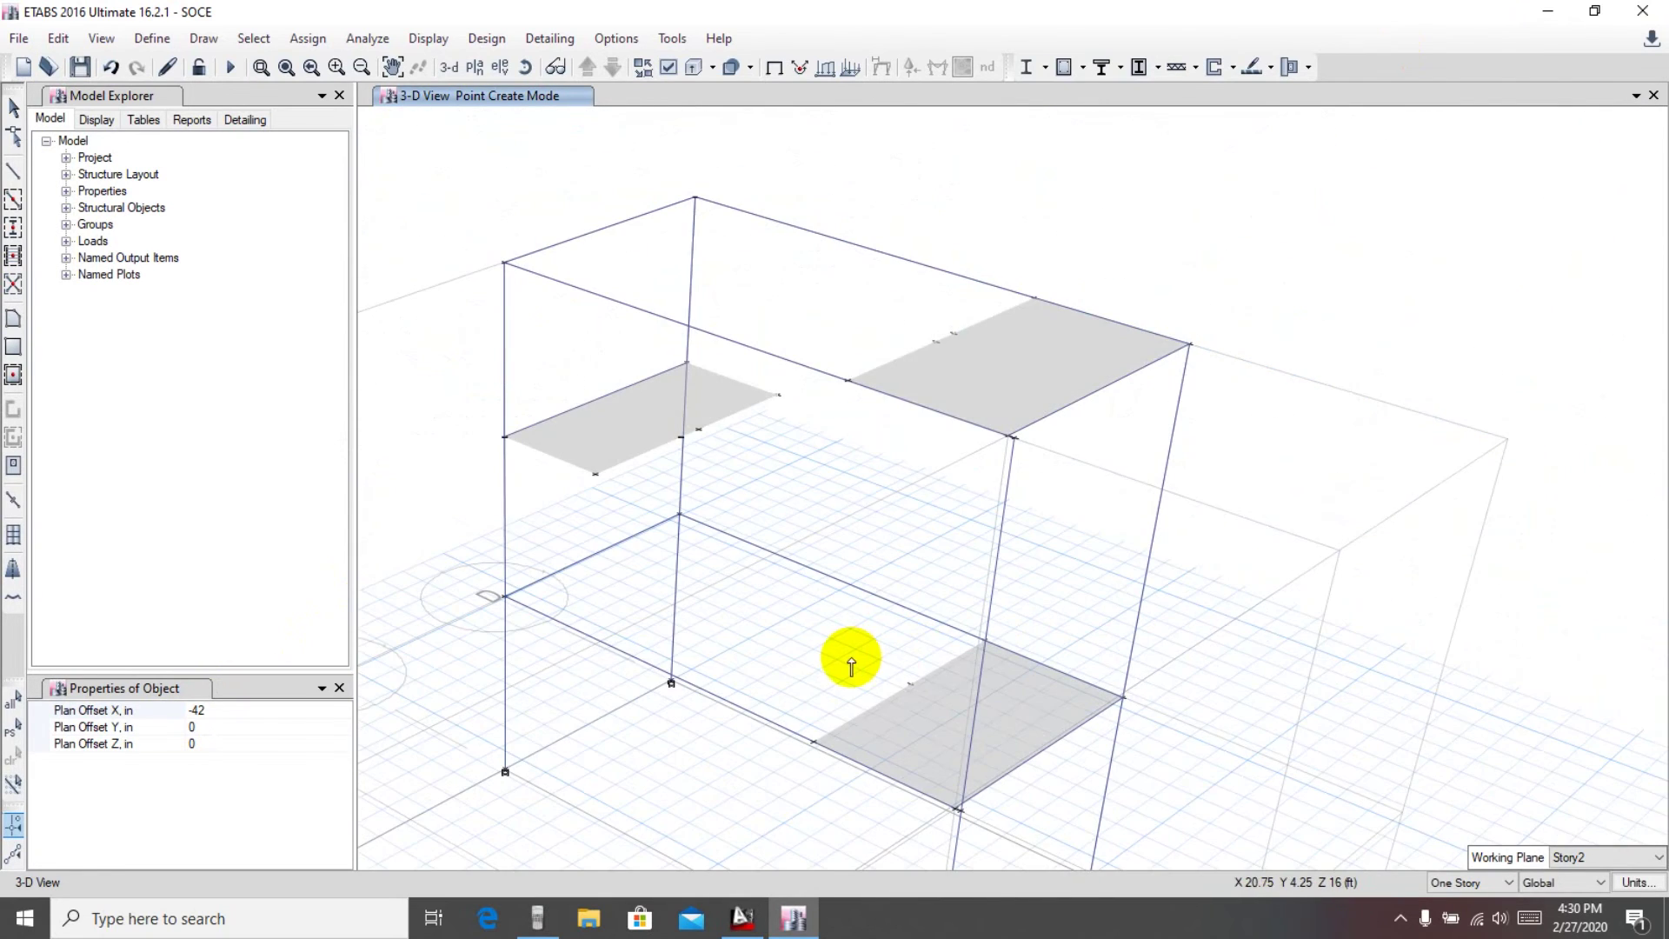
scroll(947, 596, "up", 5)
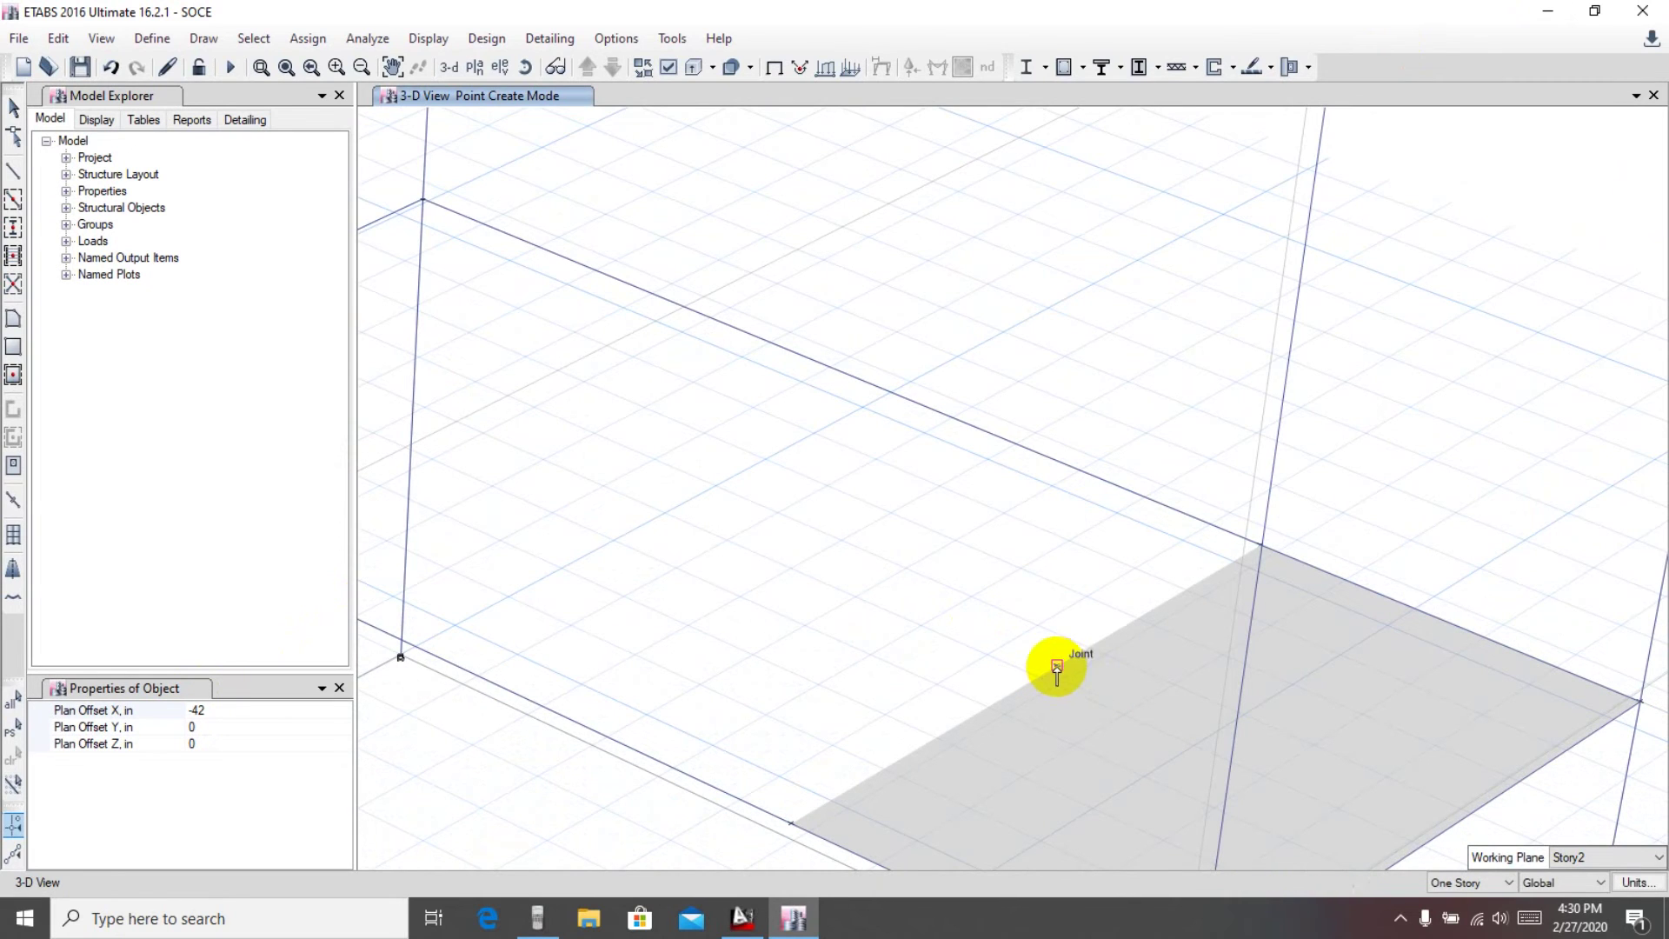
scroll(897, 524, "down", 3)
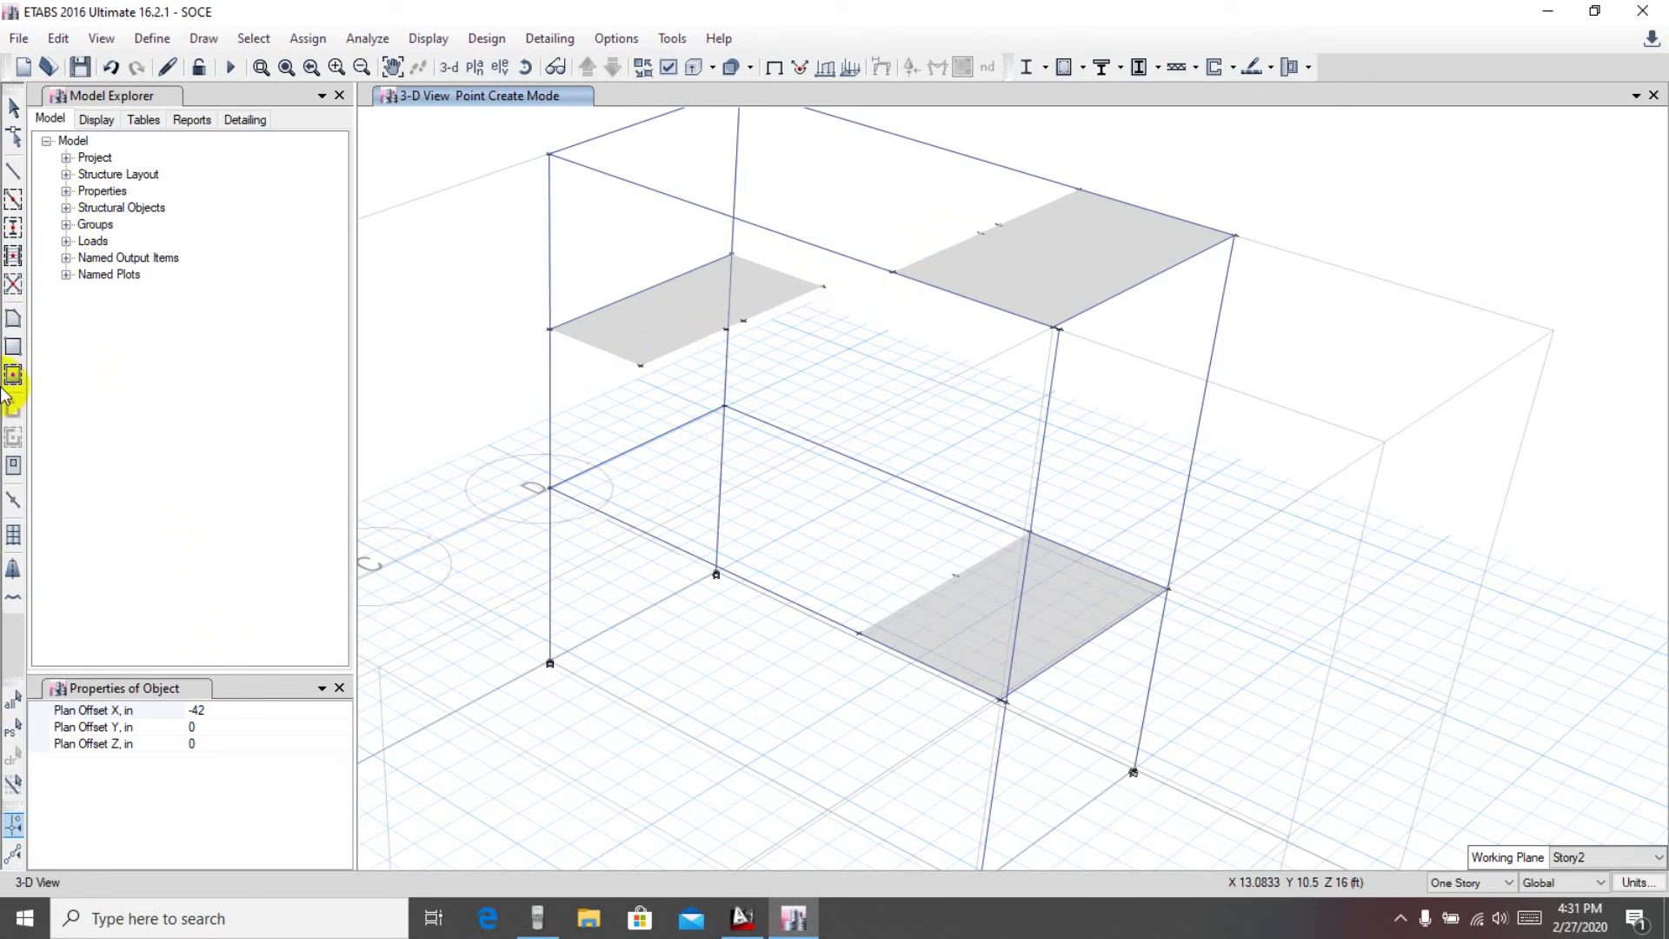
Step: Draw the lower stair flight as a sloped Slab6in between the Story1 landing and the mid-height landing through their far-side joints
left_click(13, 320)
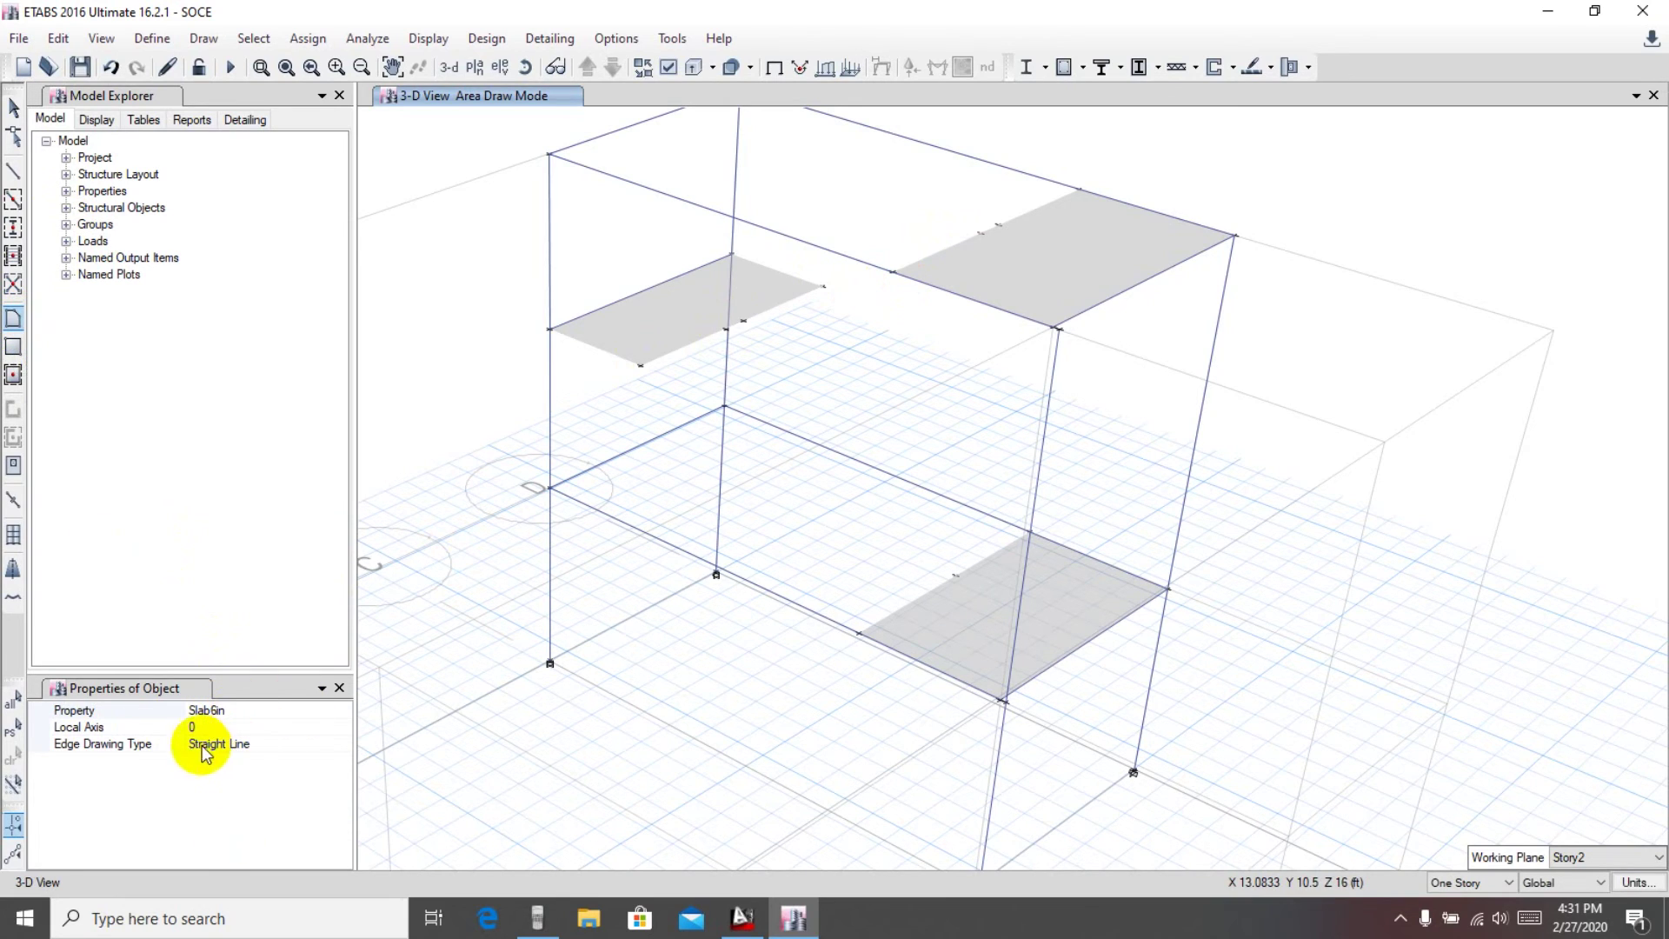
left_click(740, 927)
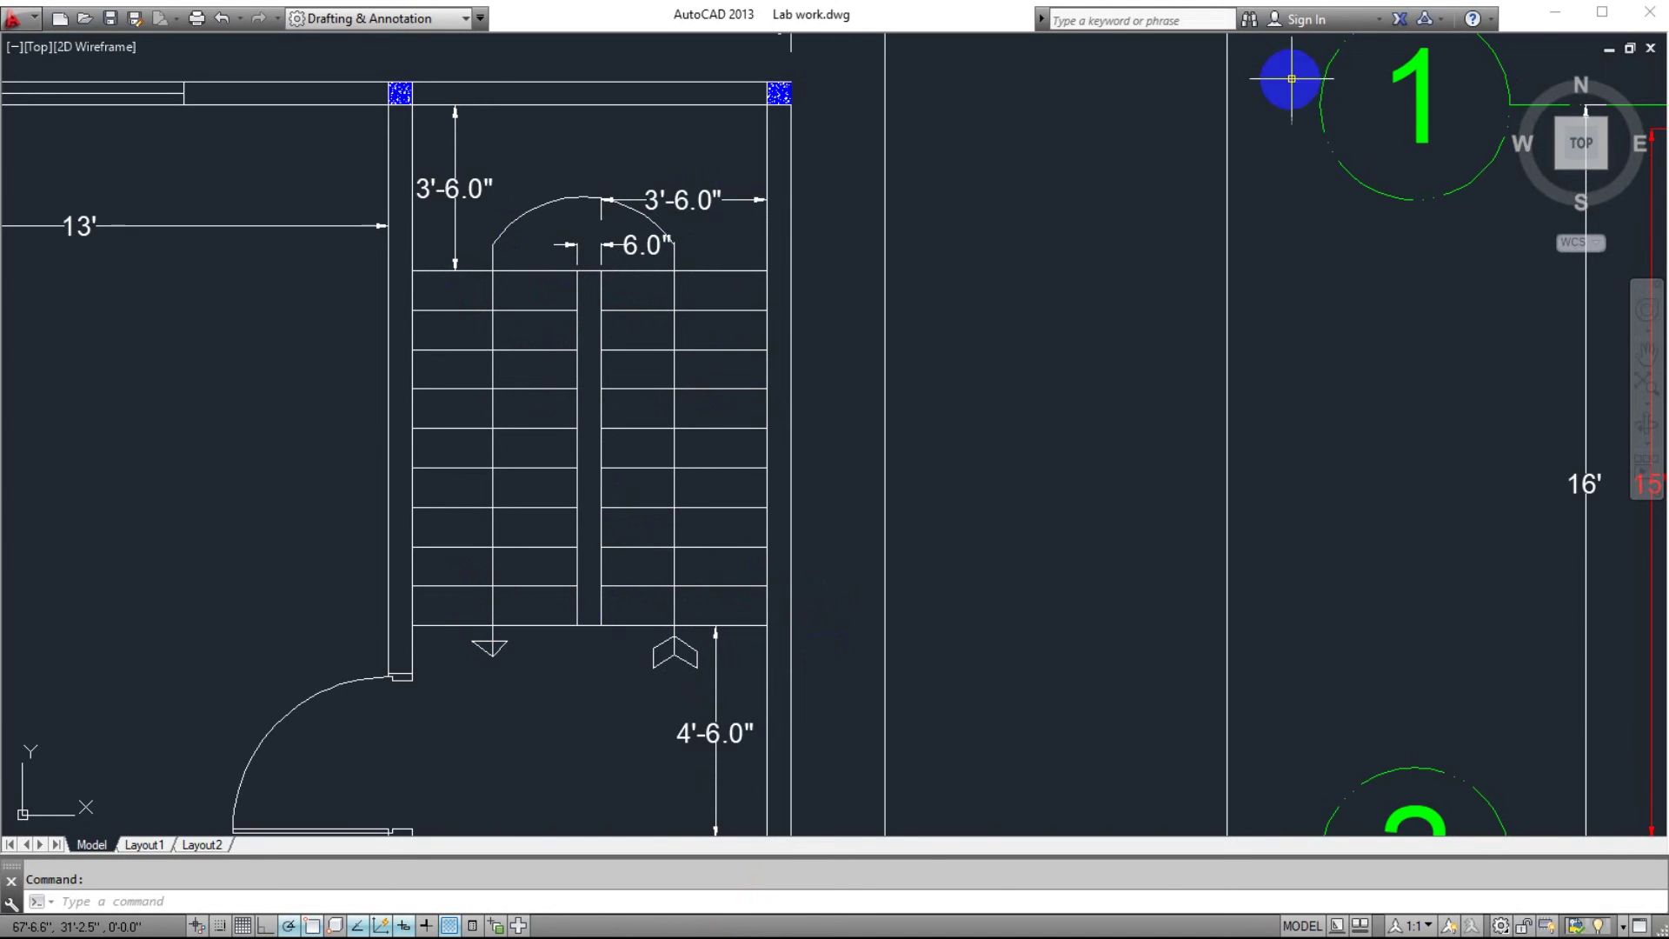
left_click(1550, 11)
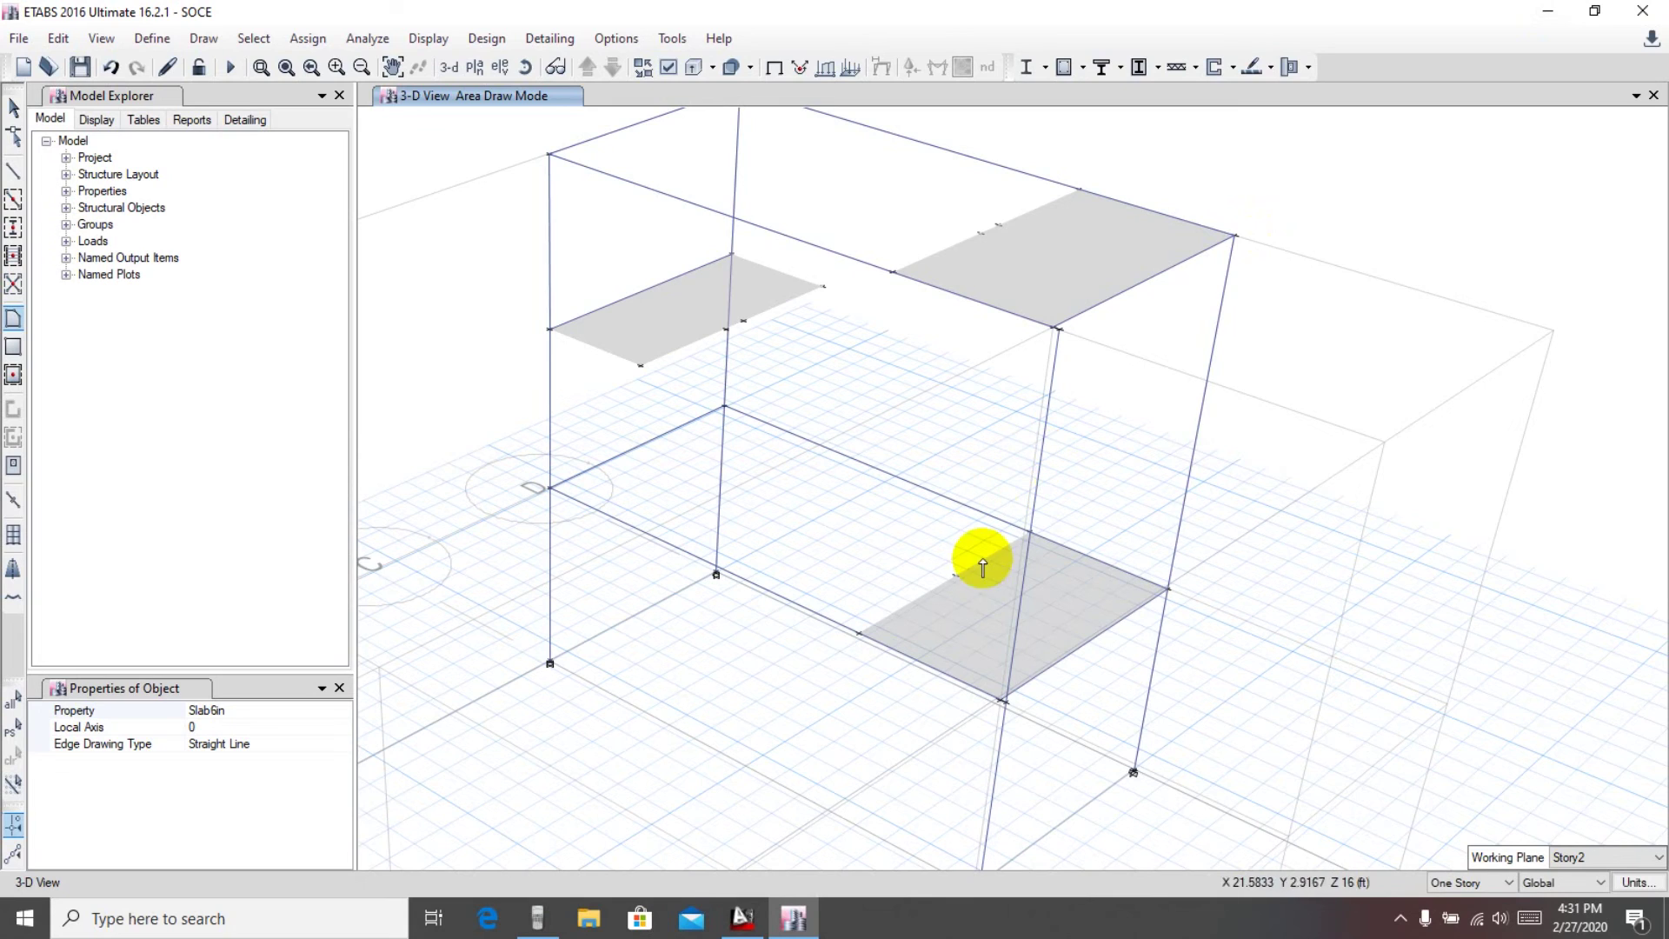
left_click(1029, 531)
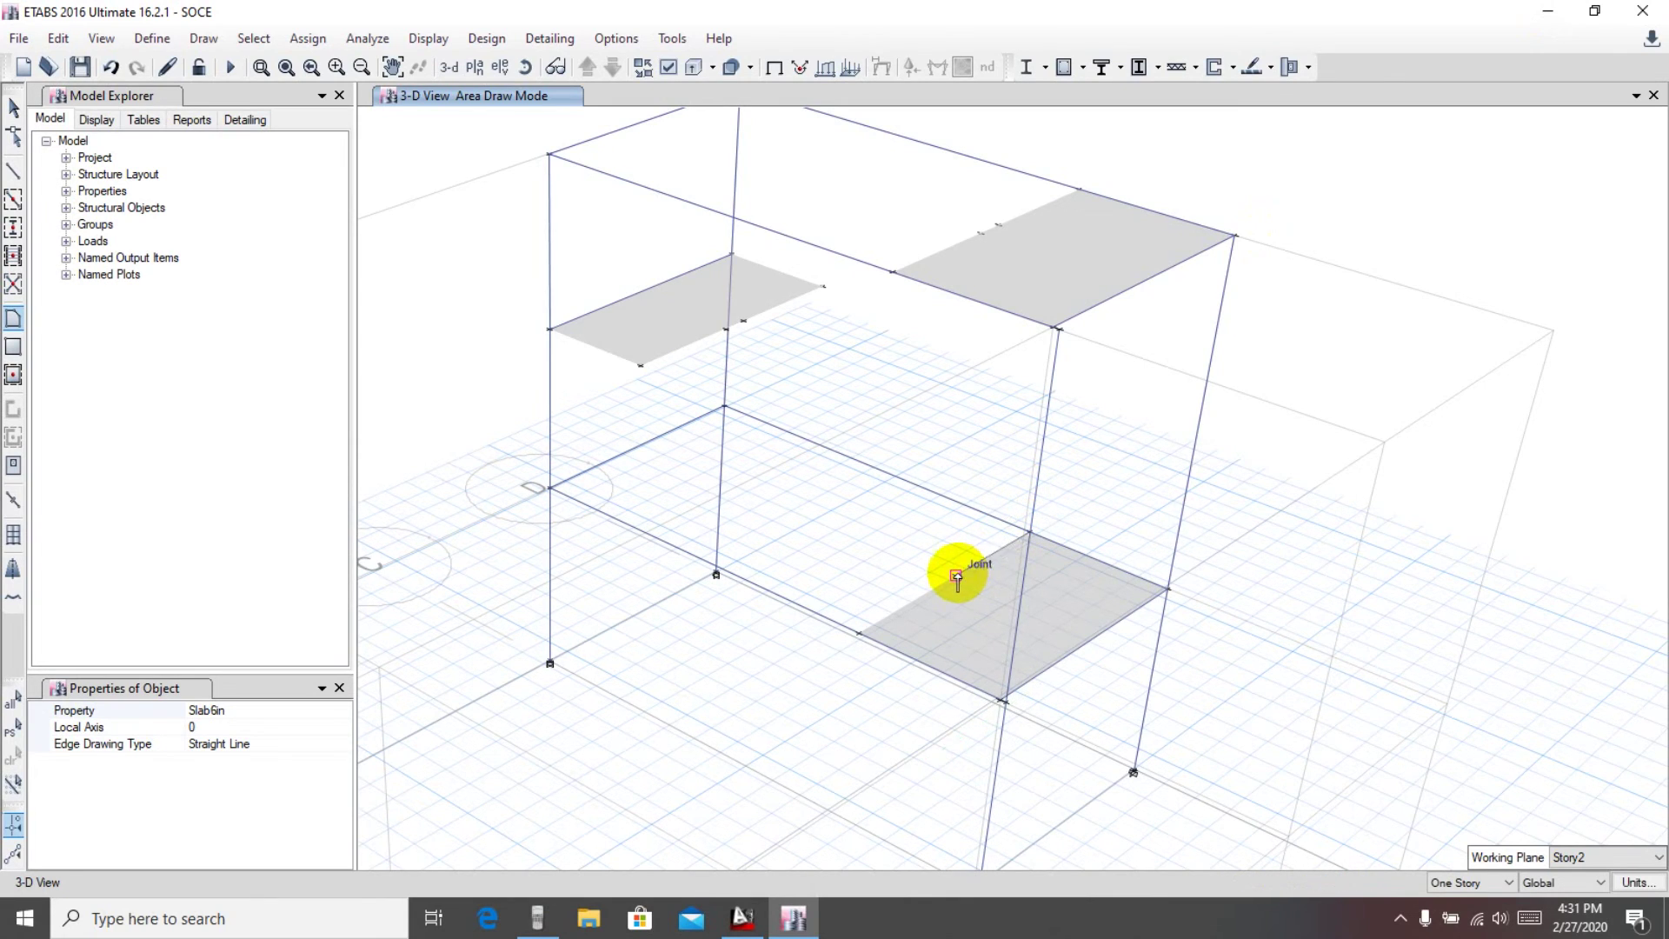
left_click(957, 575)
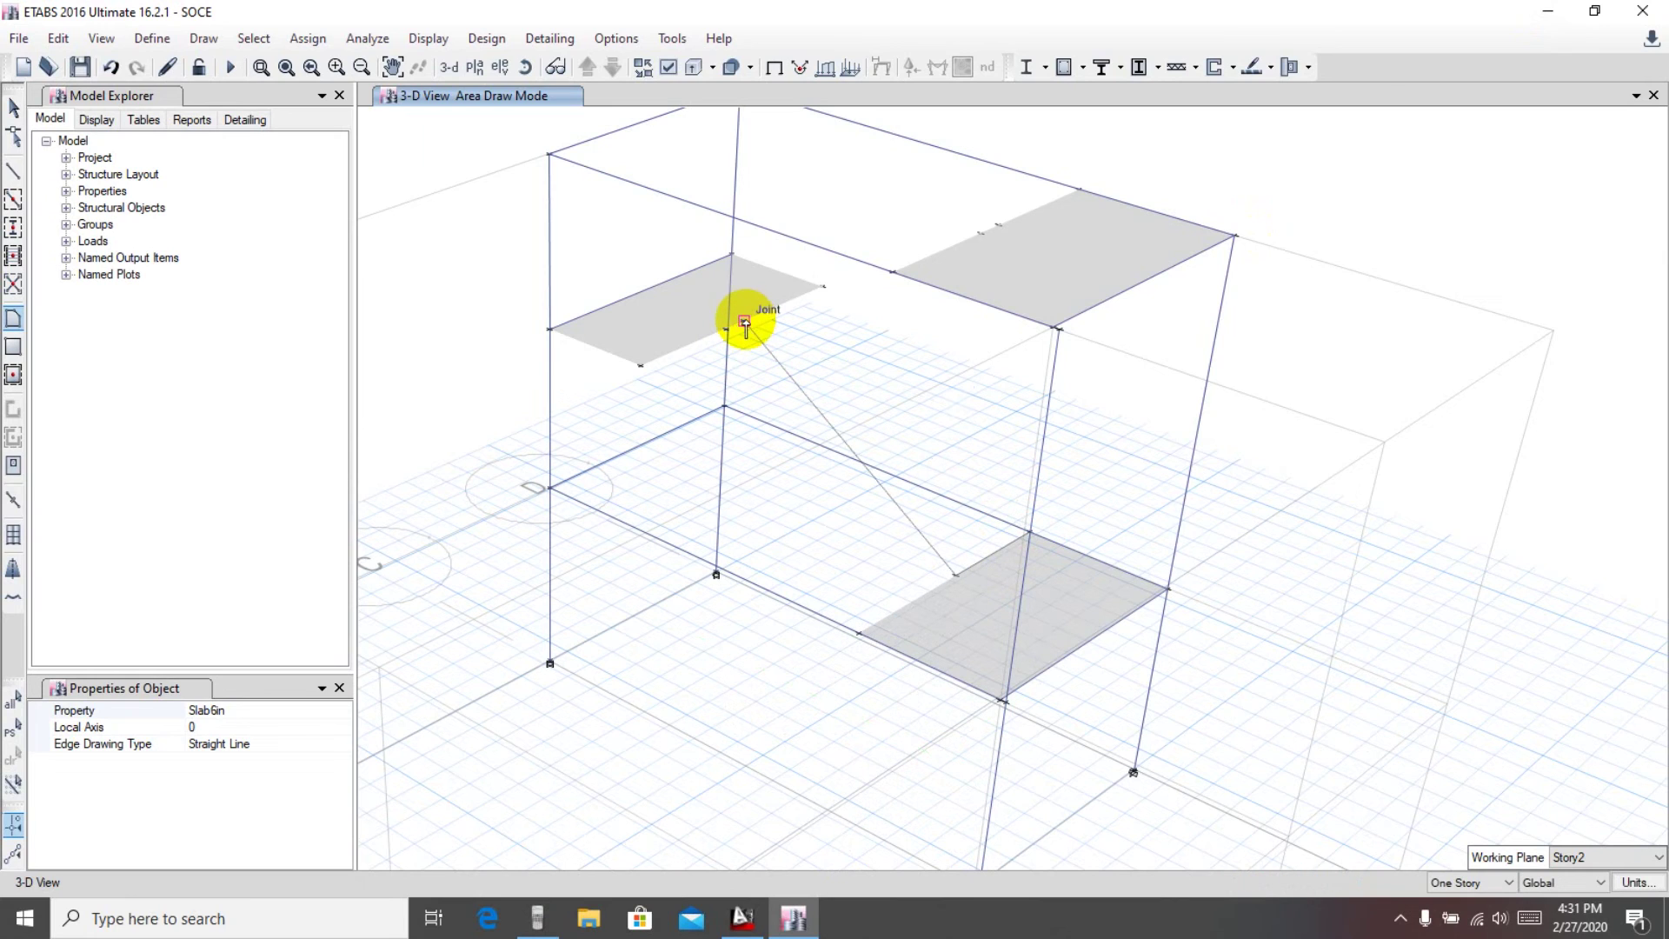
left_click(746, 322)
left_click(822, 286)
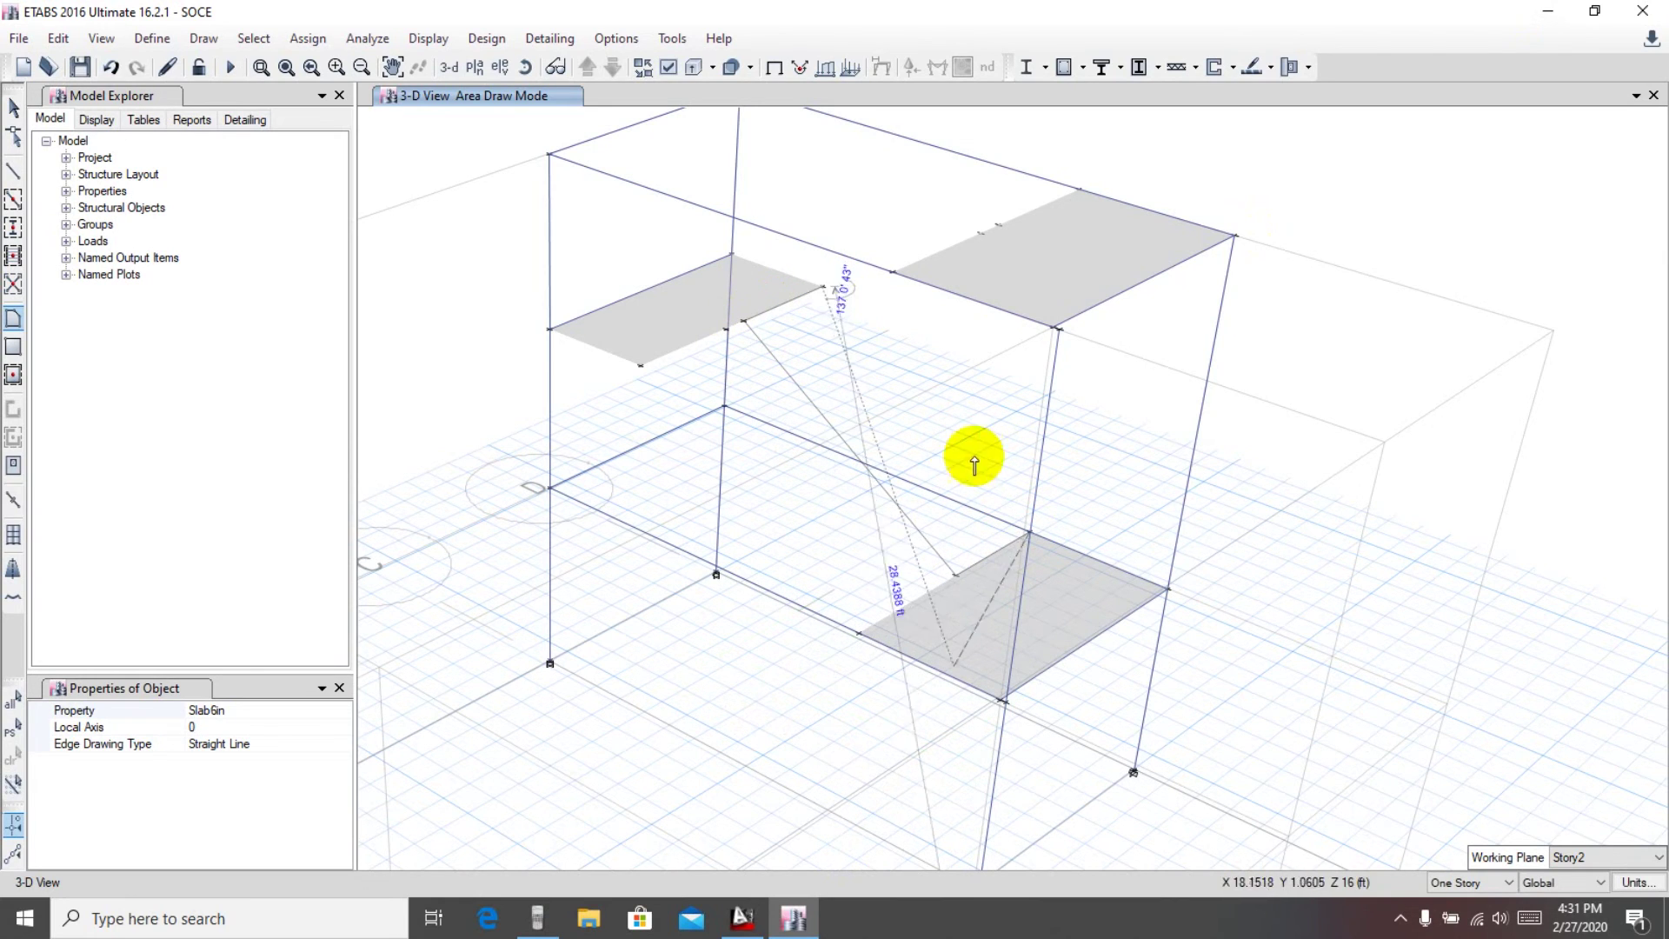
left_click(1030, 532)
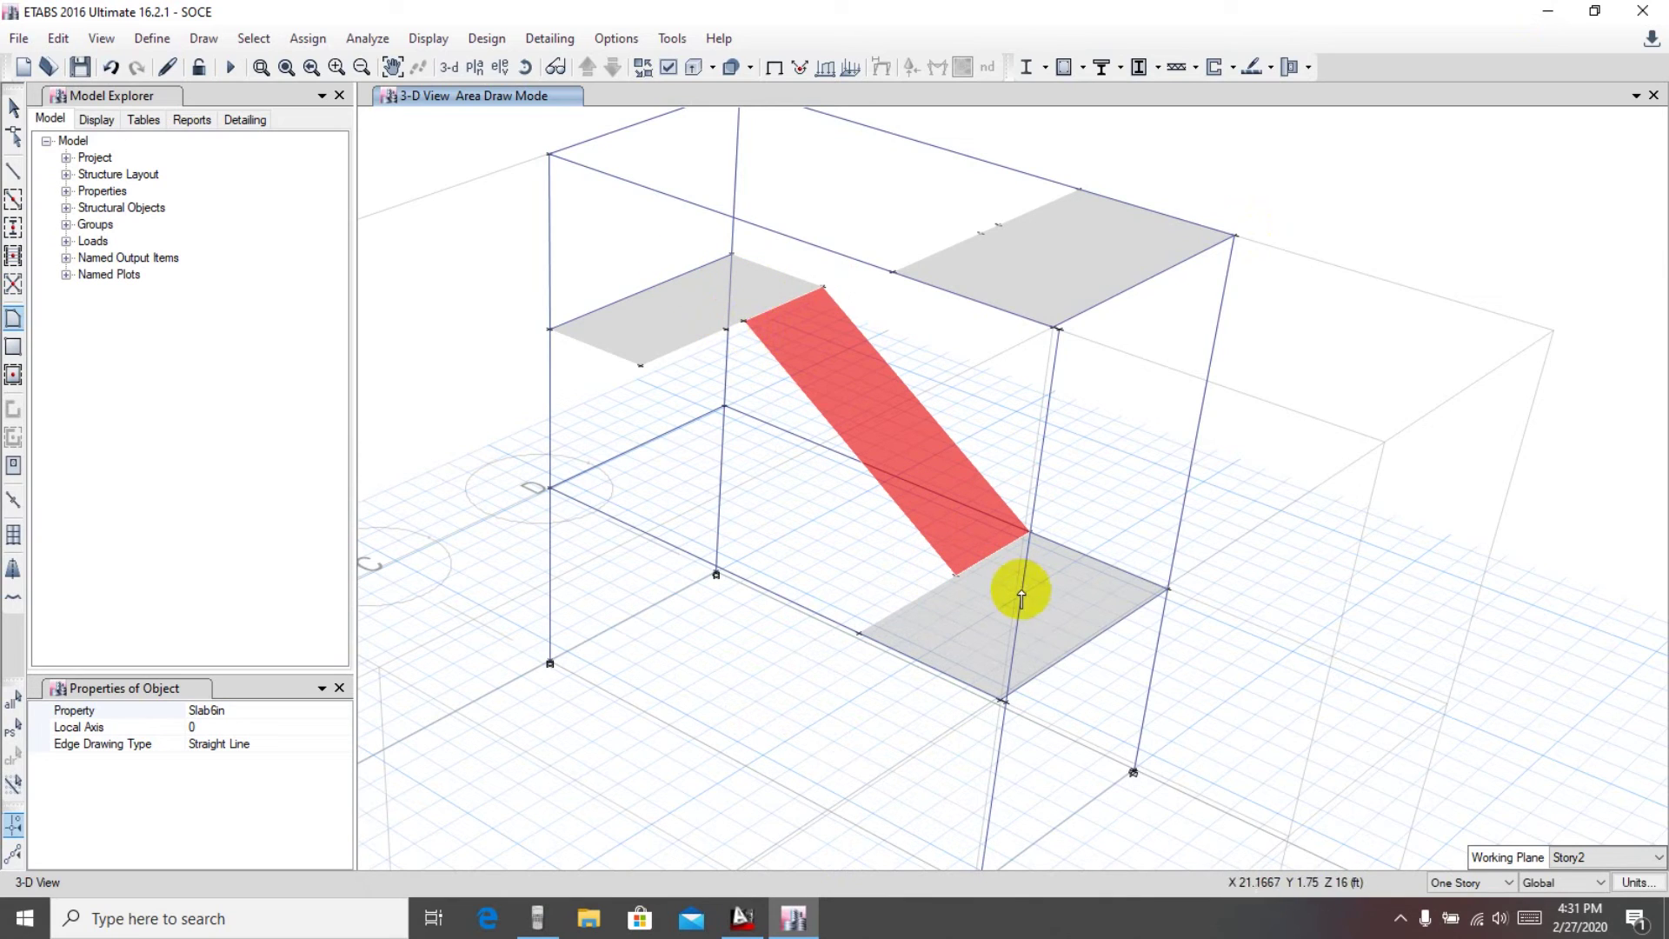
Step: Draw the upper Slab6in flight between the mid-height landing and the Story2 landing through their near-side corners and 42 in offset joints
left_click(641, 365)
left_click(893, 272)
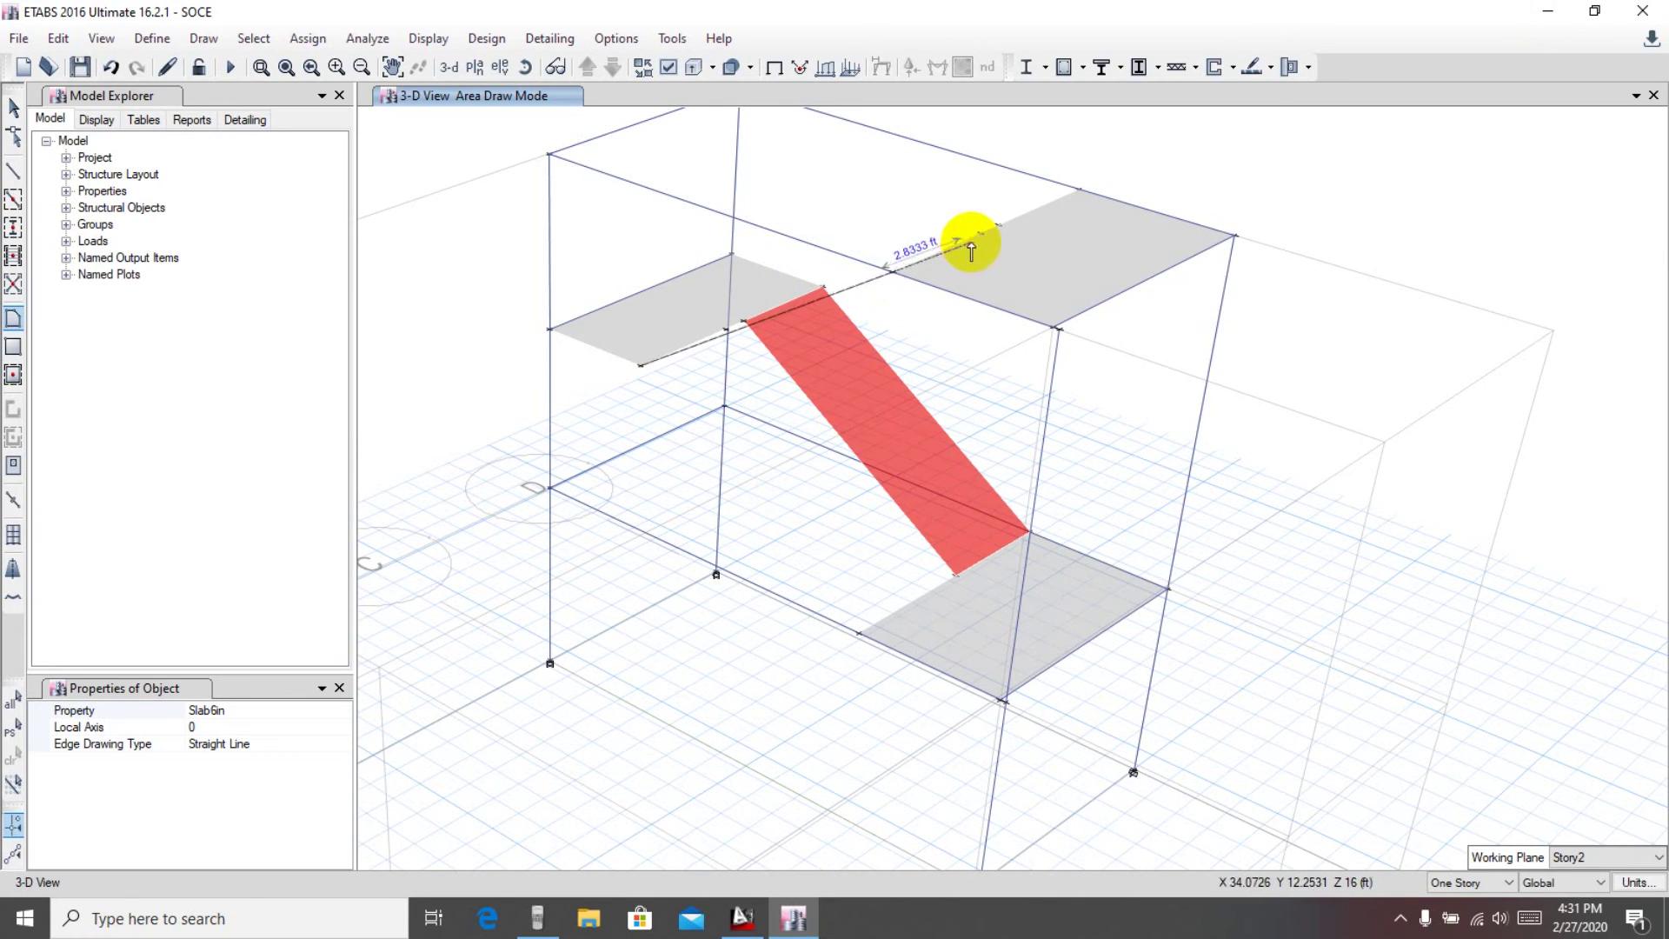
left_click(981, 233)
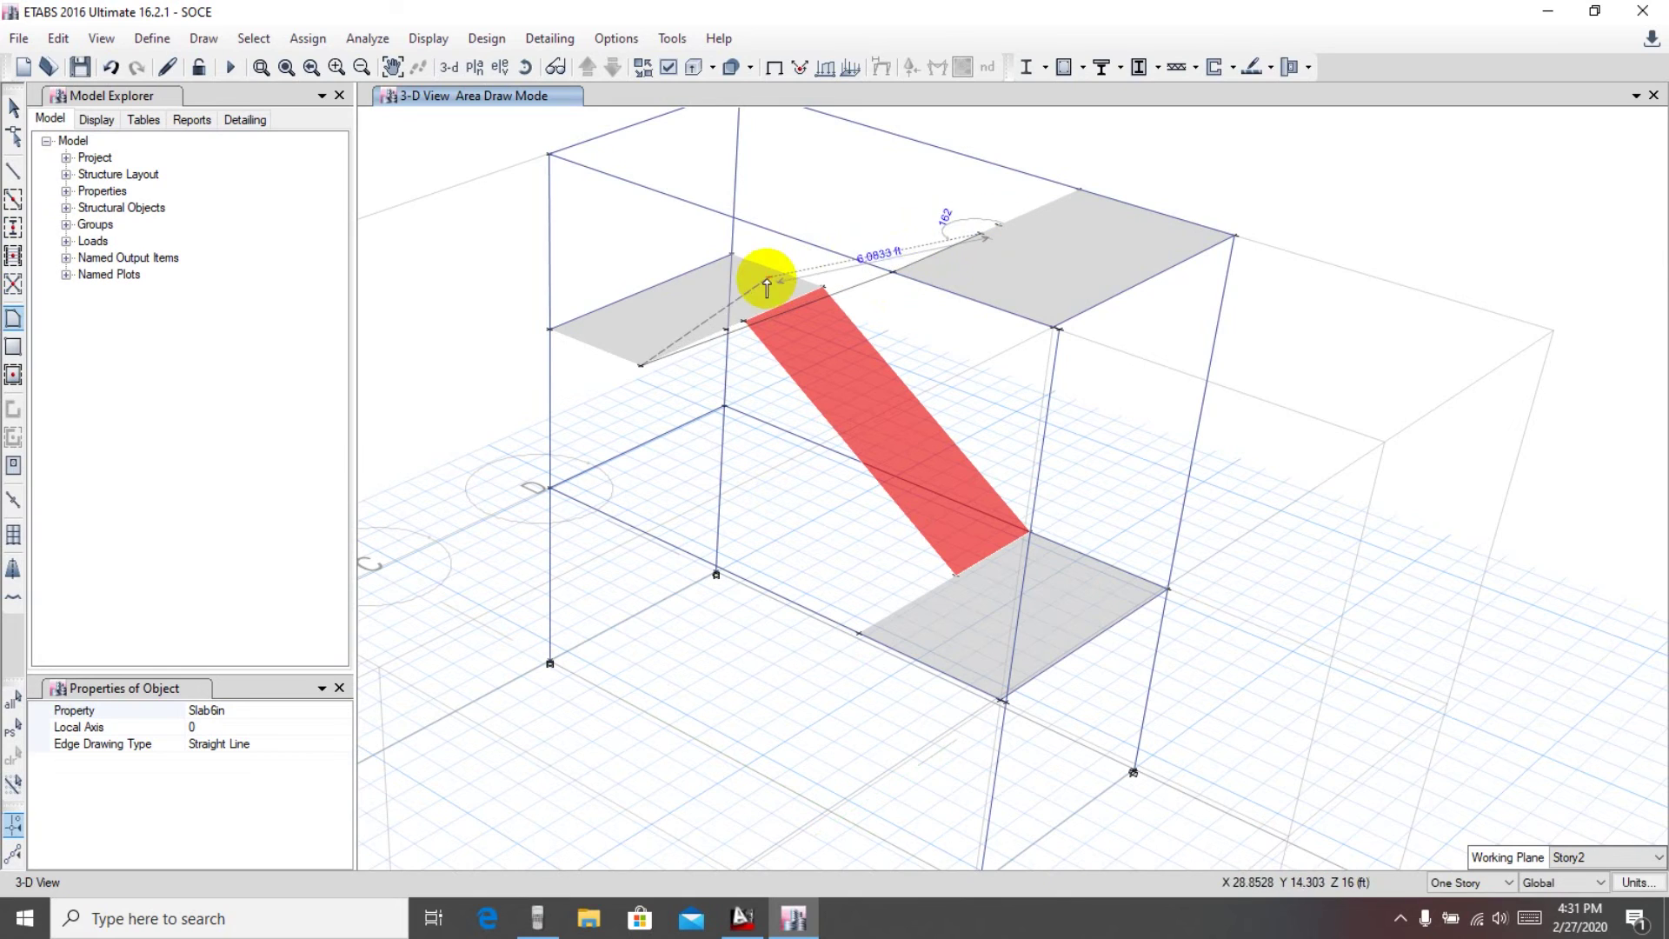
left_click(726, 330)
double_click(642, 365)
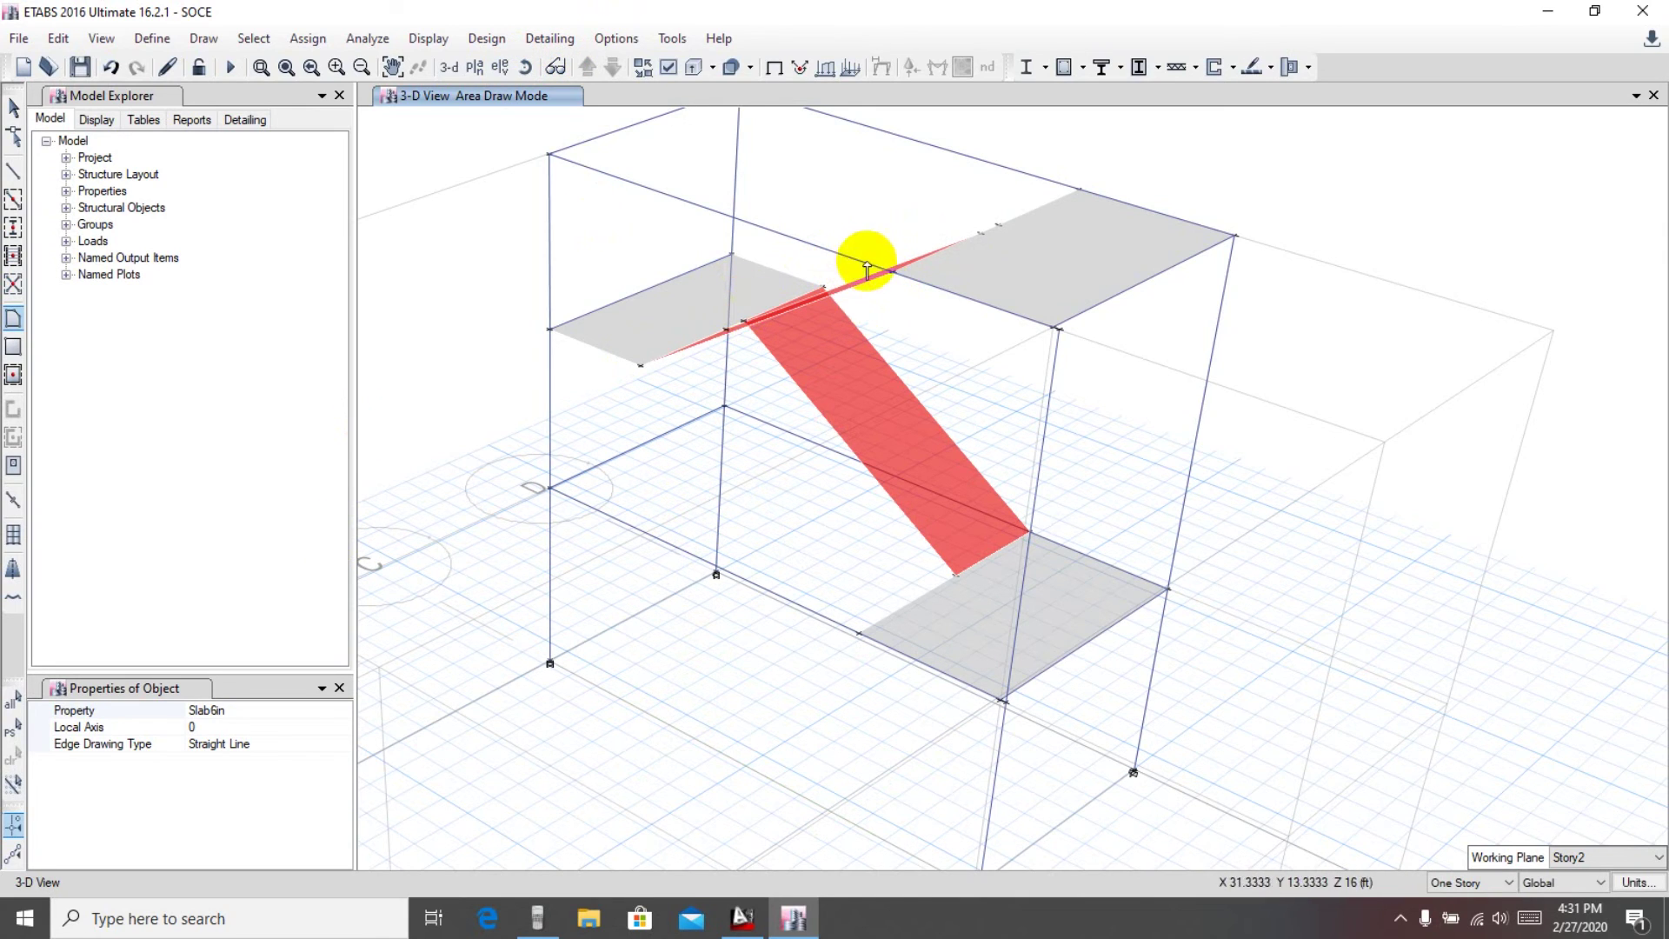
Step: Leave slab drawing and examine from above how both stair flights connect to the landings
left_click(830, 309)
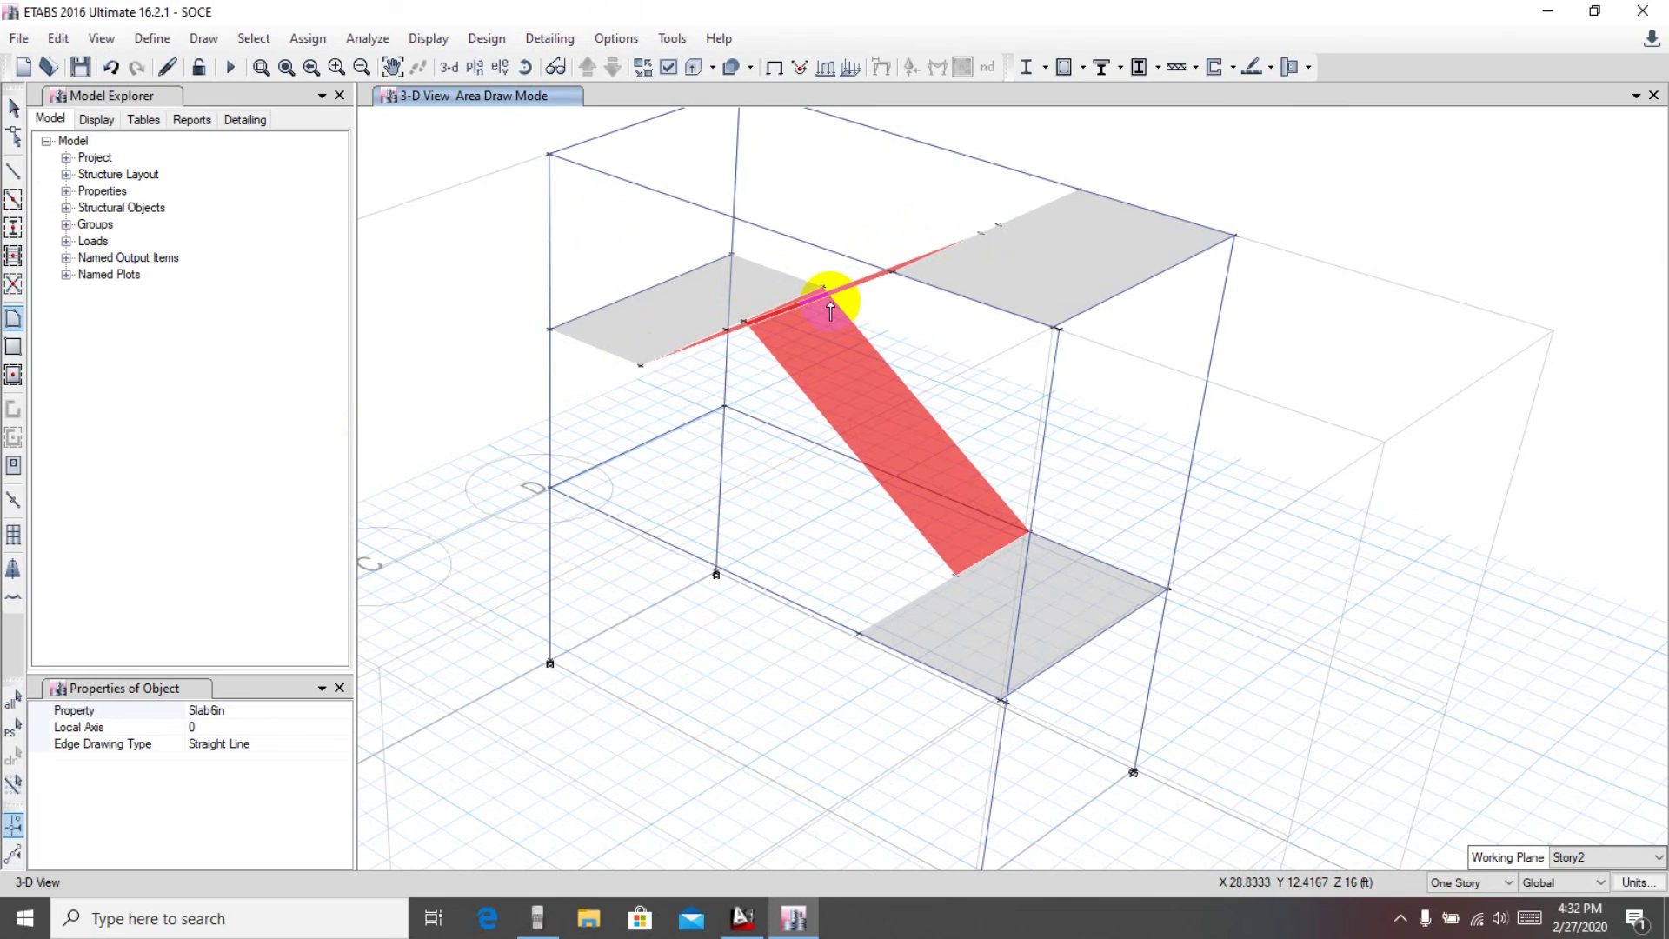
scroll(793, 286, "down", 3)
scroll(775, 298, "up", 3)
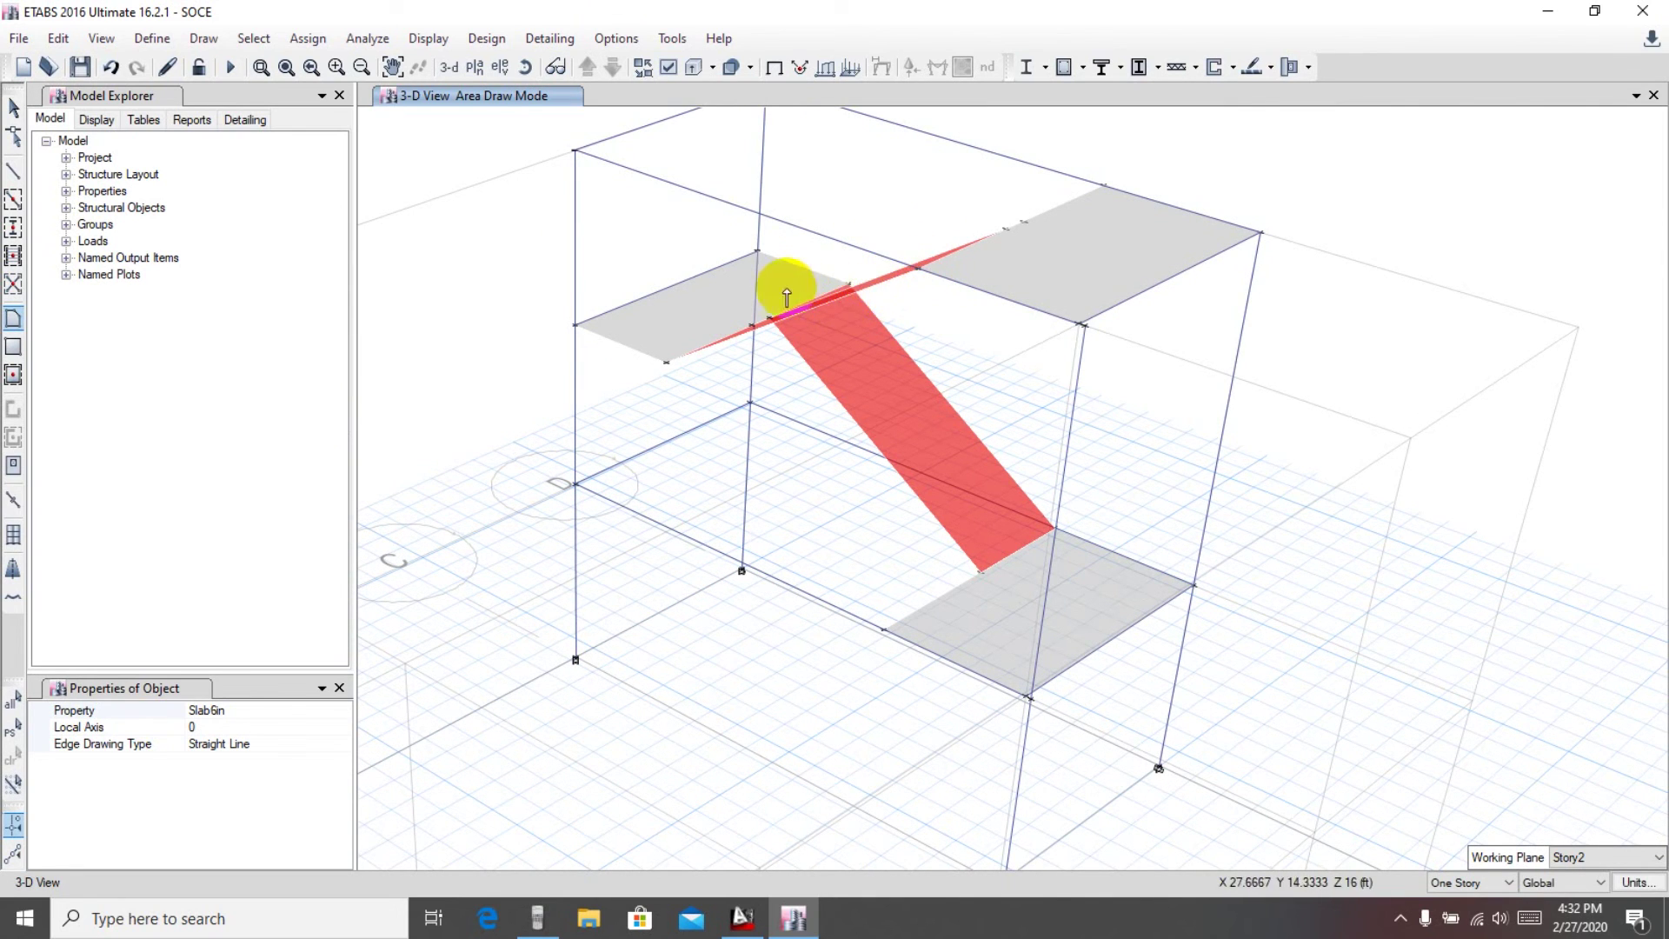
left_click(14, 107)
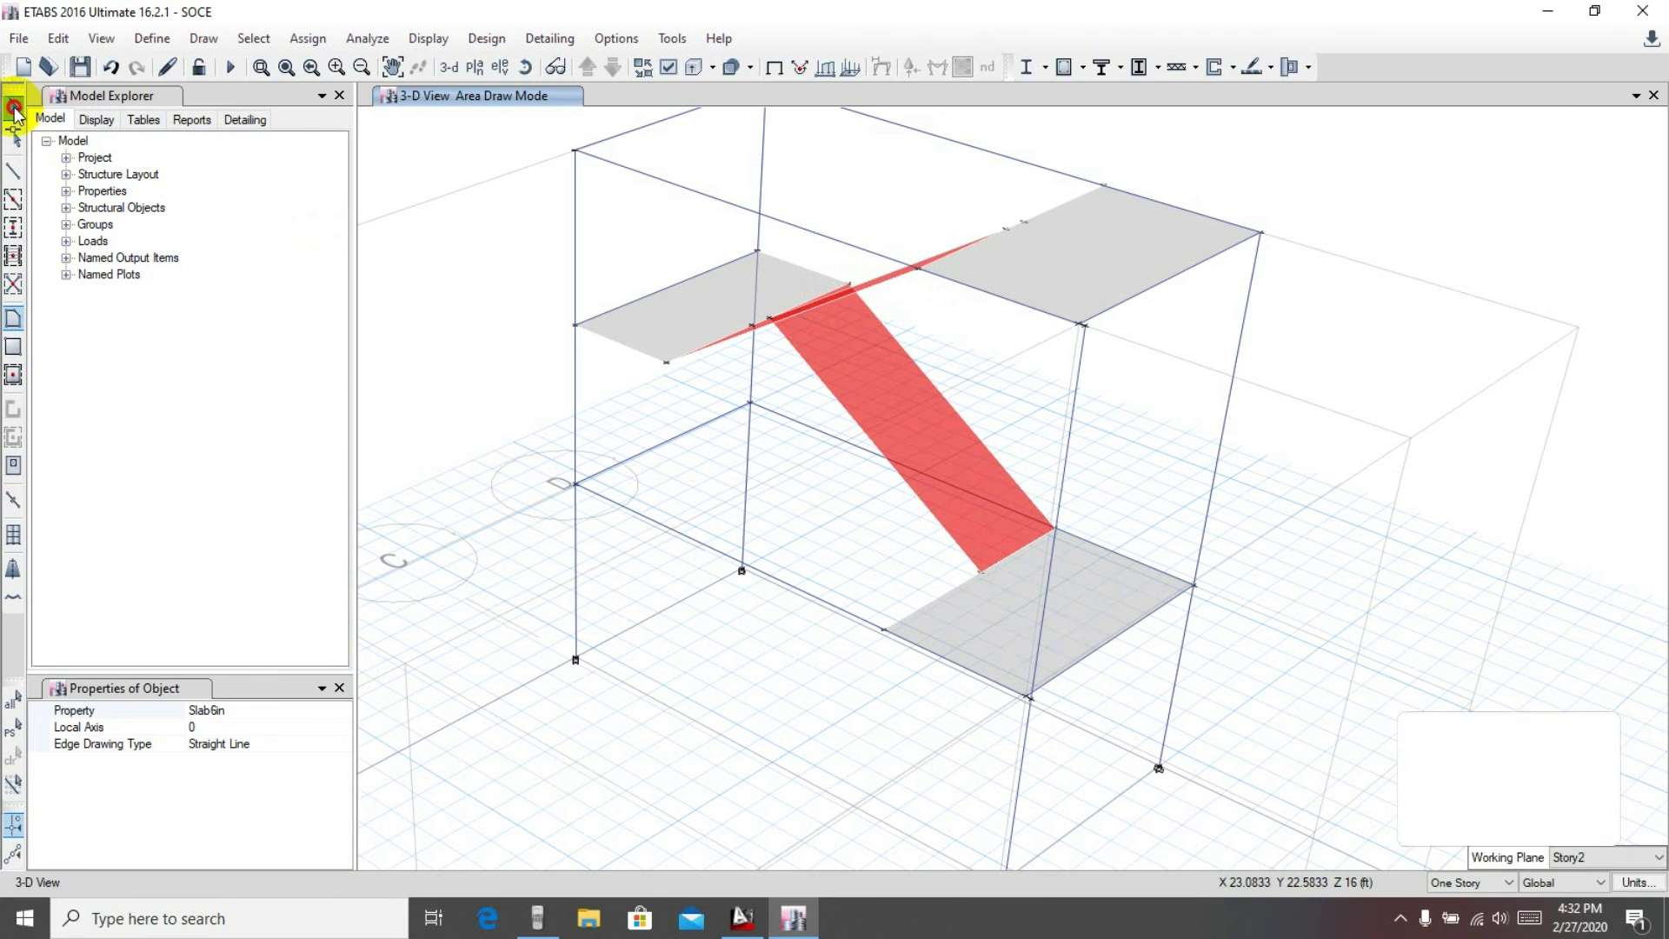
left_click(526, 67)
left_click_drag(508, 224, 520, 416)
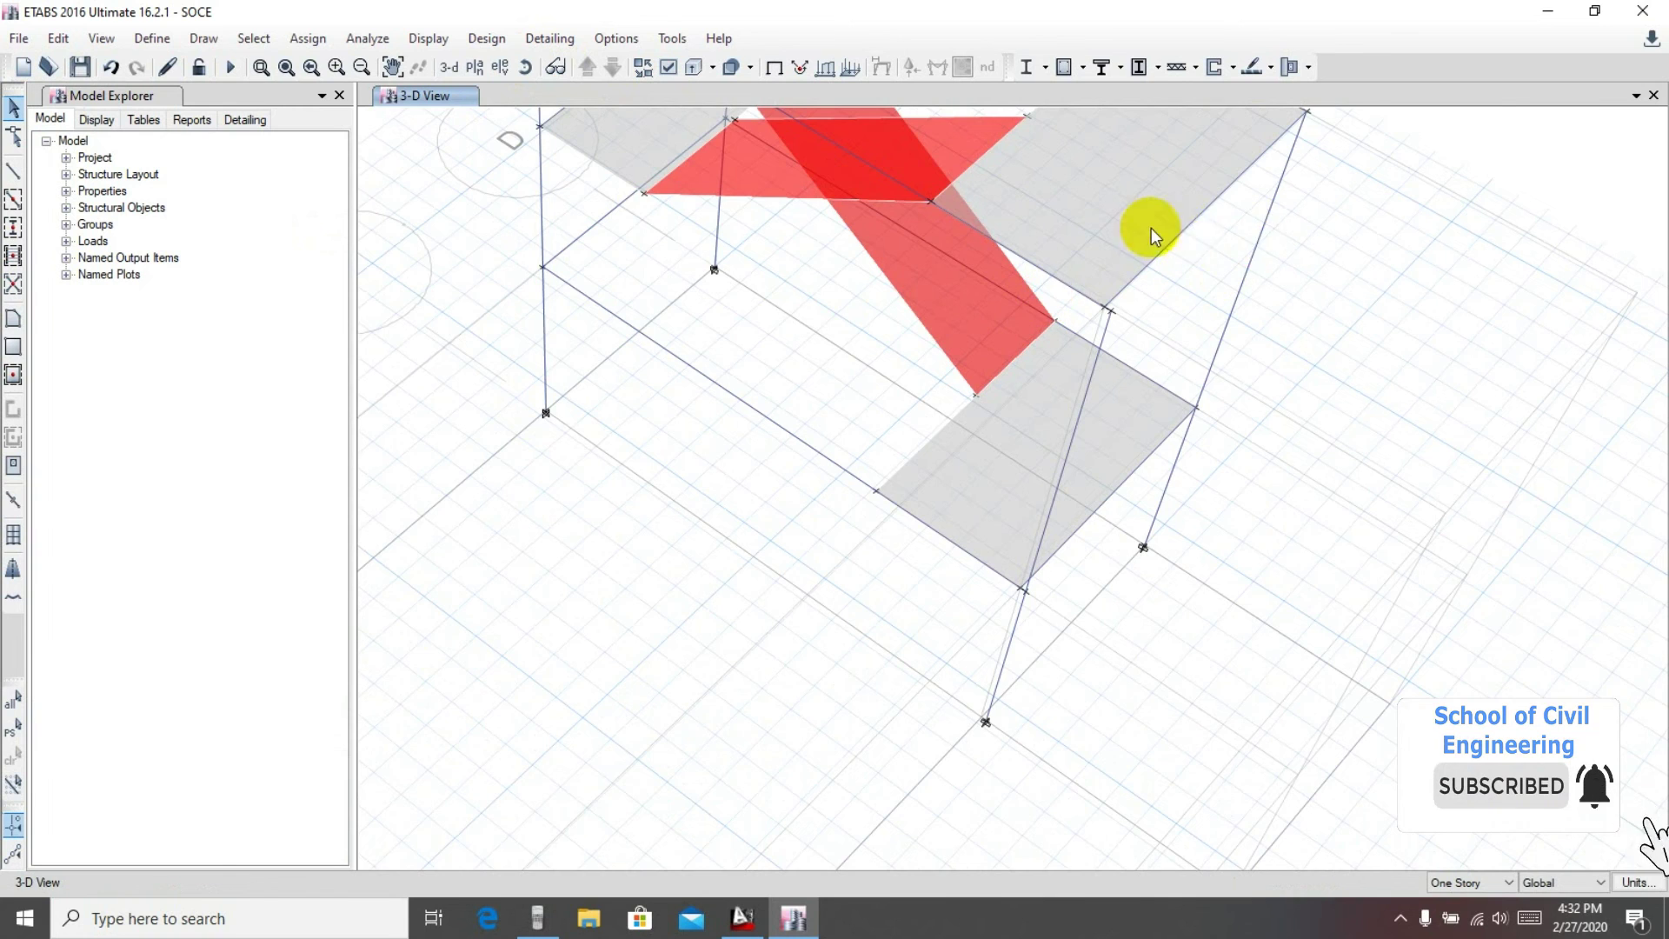
scroll(1184, 233, "up", 3)
scroll(869, 295, "down", 3)
scroll(870, 295, "down", 5)
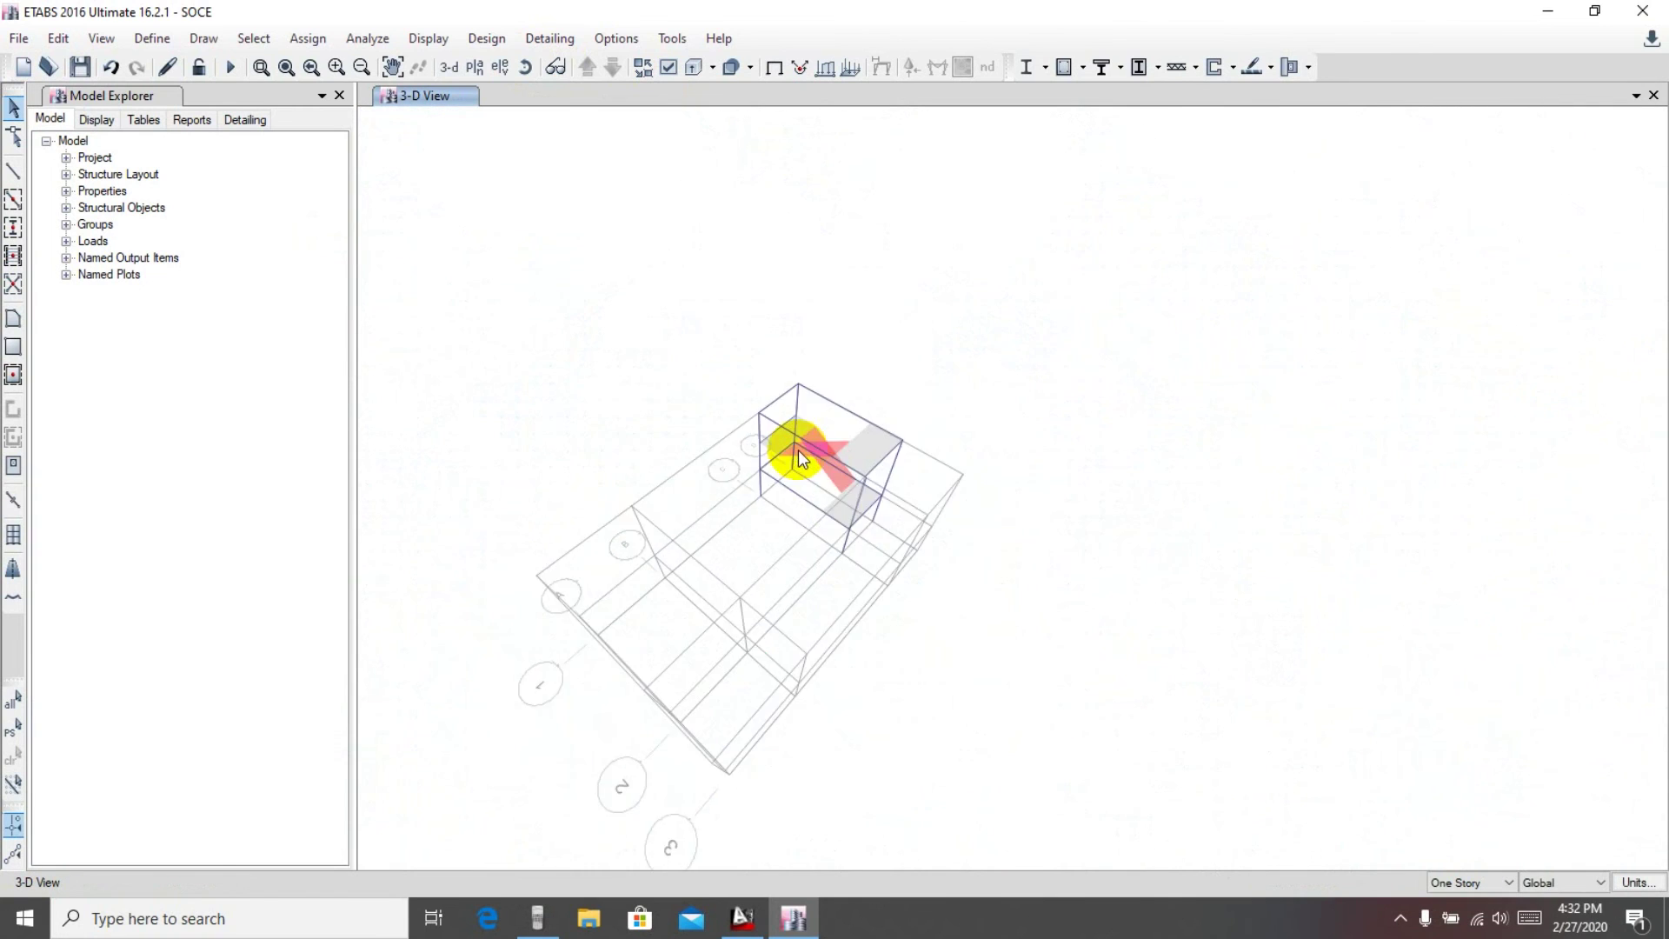
scroll(834, 418, "up", 6)
scroll(840, 409, "down", 4)
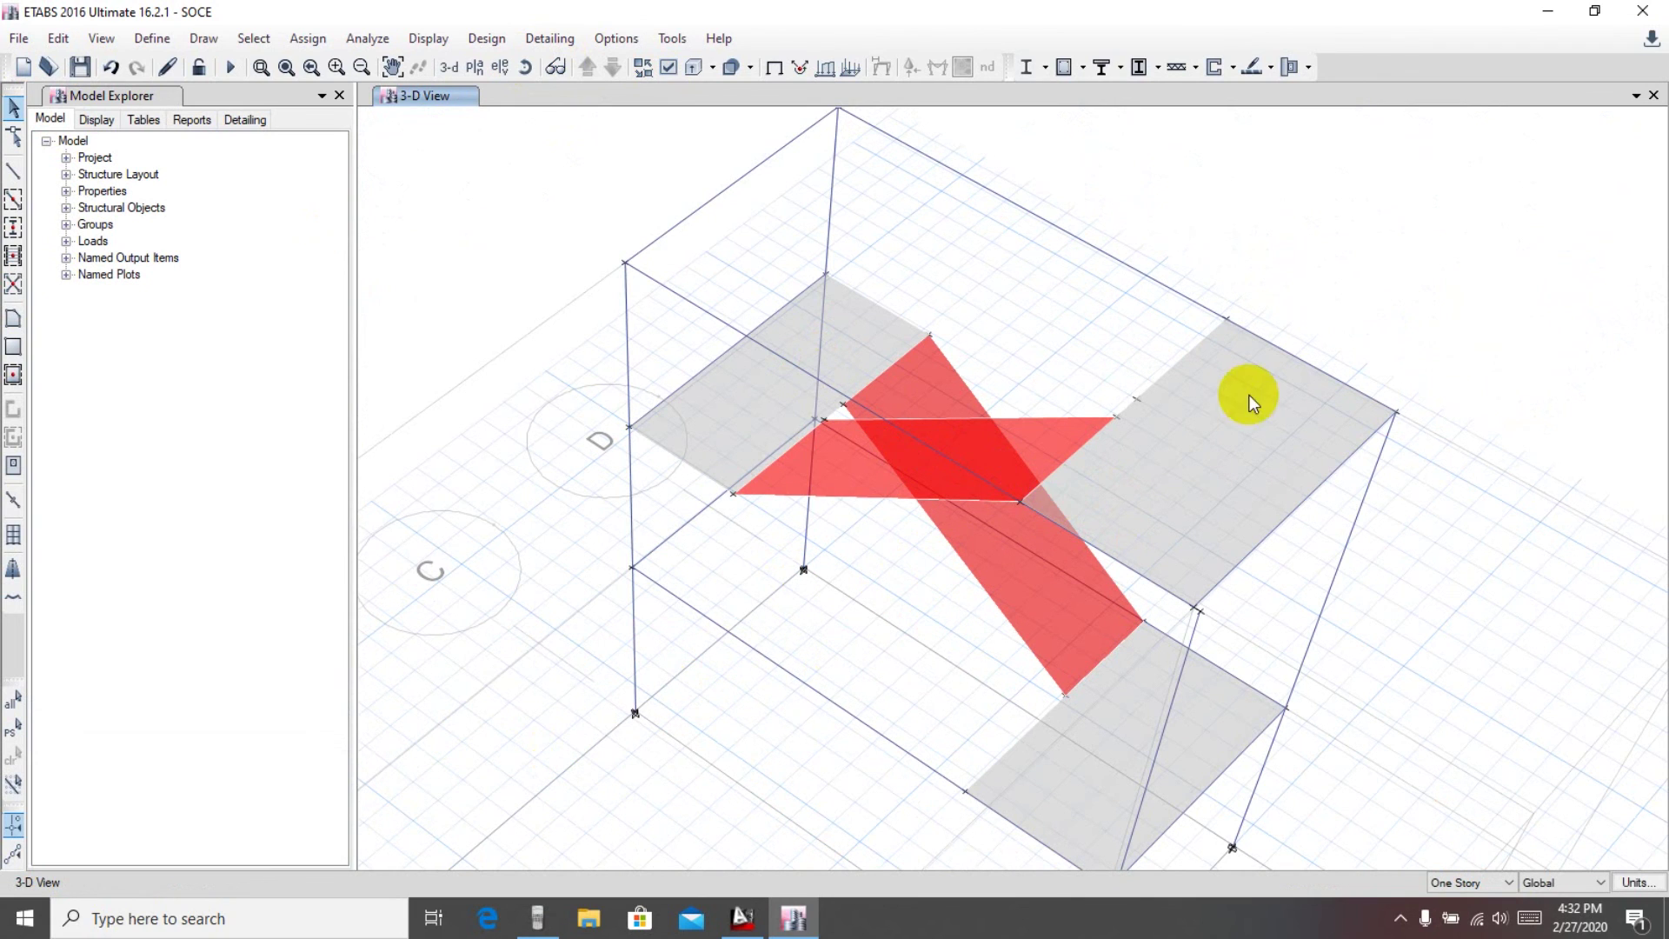
scroll(1389, 316, "down", 1)
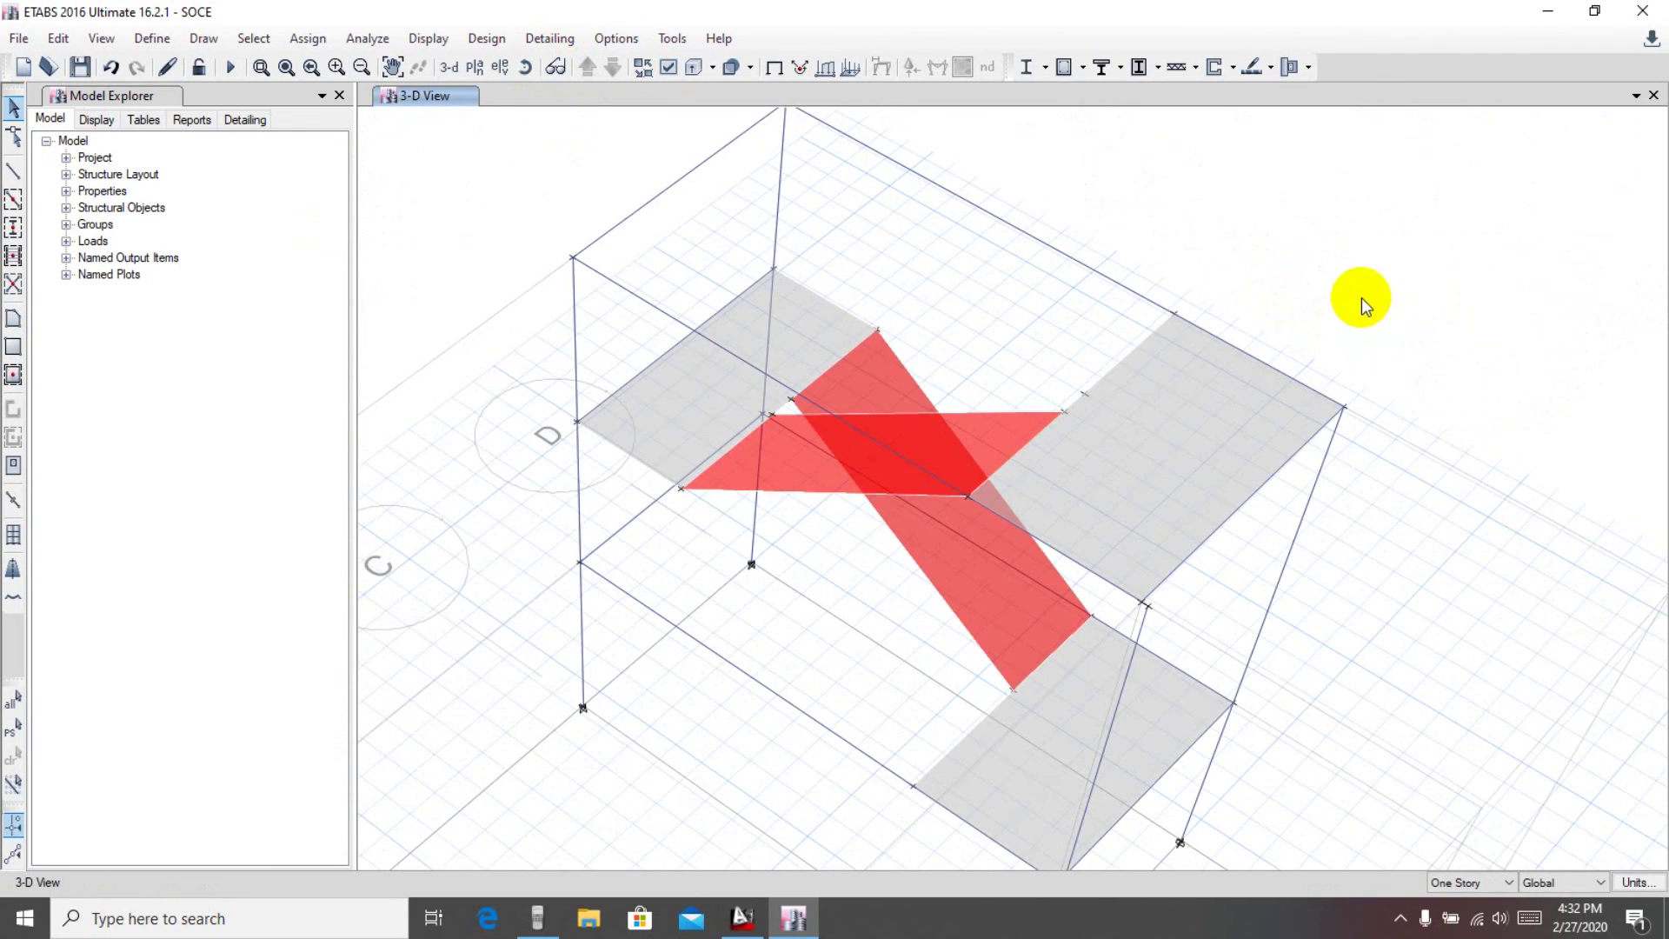
scroll(1361, 297, "down", 3)
middle_click_drag(1382, 298, 1243, 429)
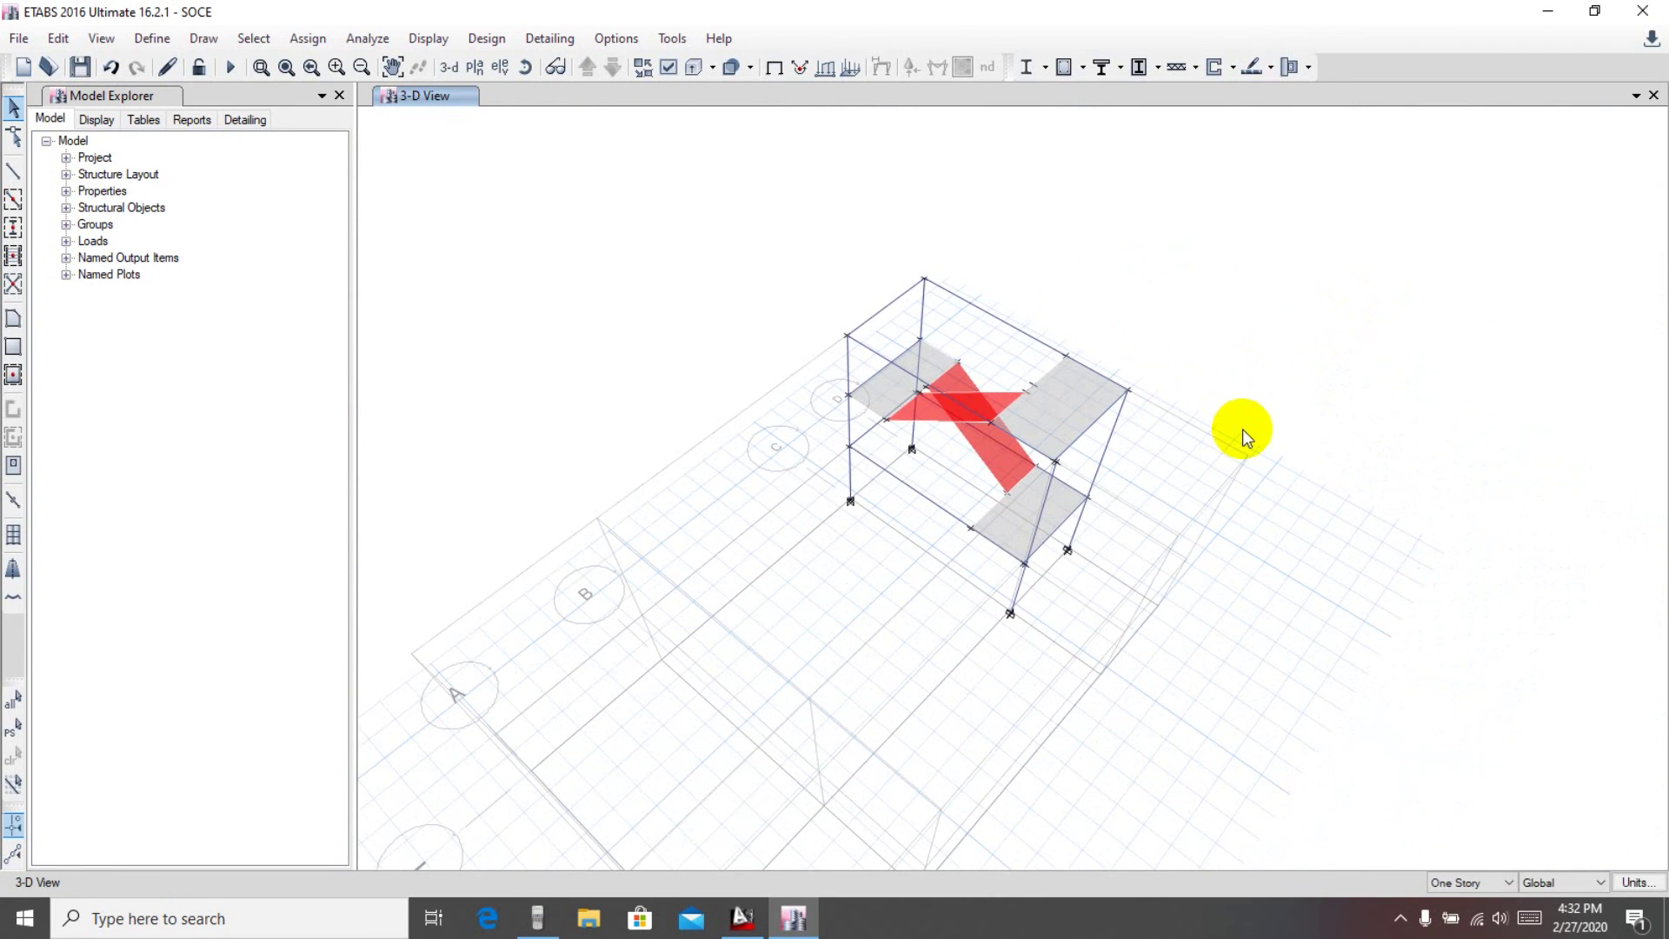
Step: Restore the visibility of all model objects and examine how the staircase sits within the whole building
right_click(1262, 323)
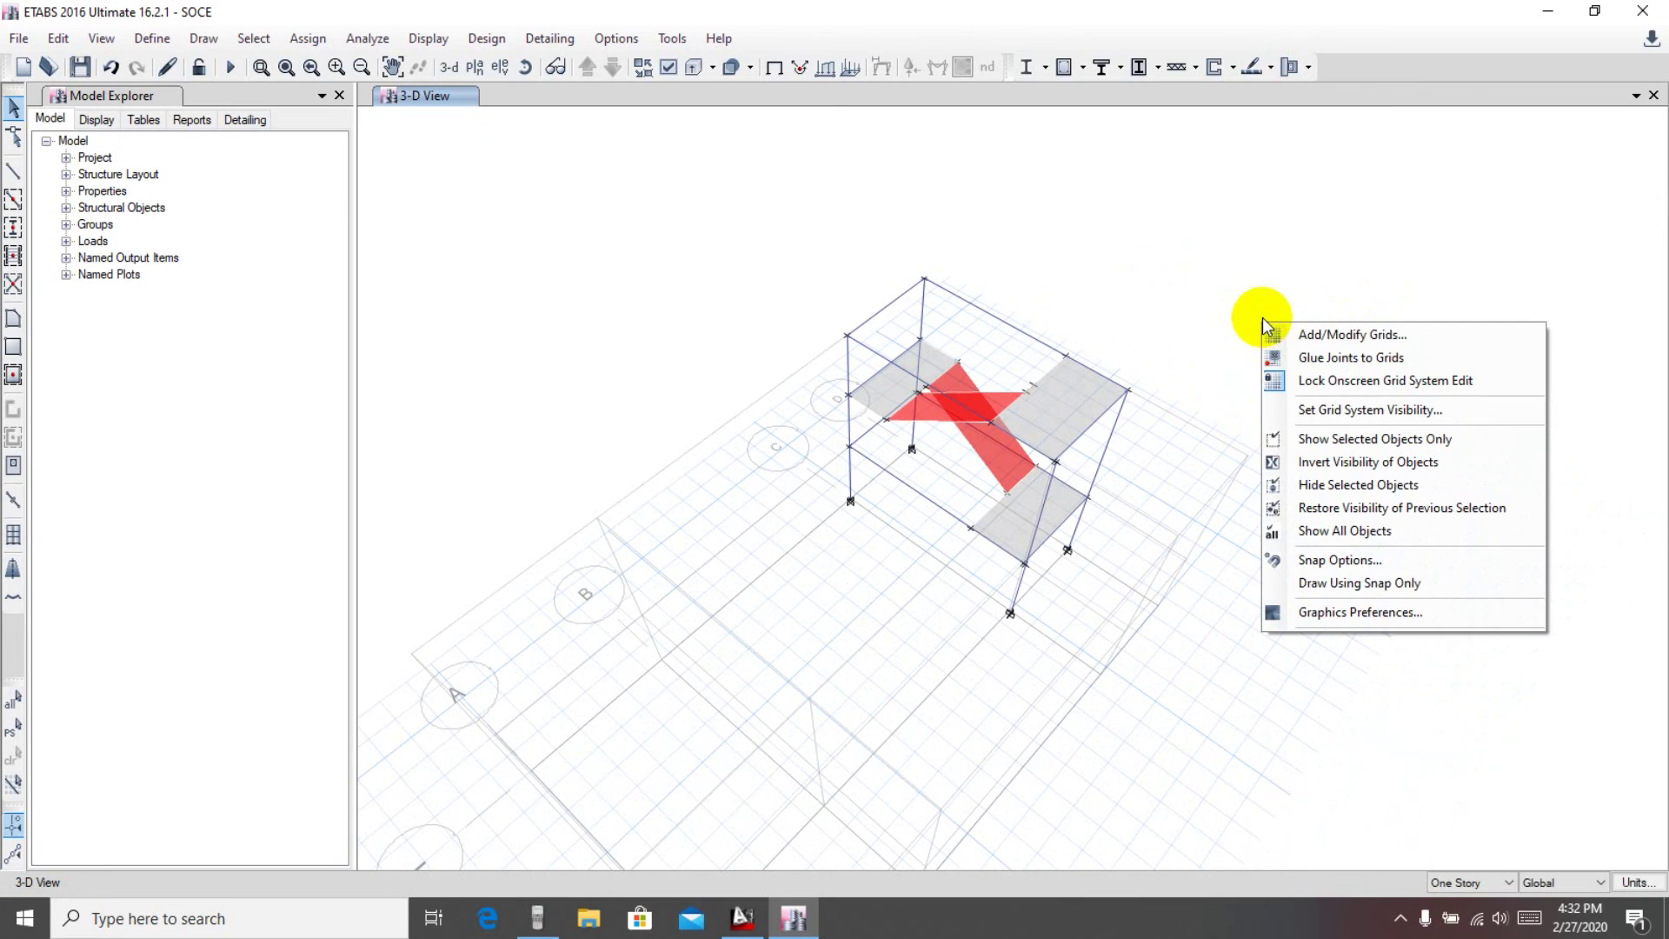
left_click(1352, 533)
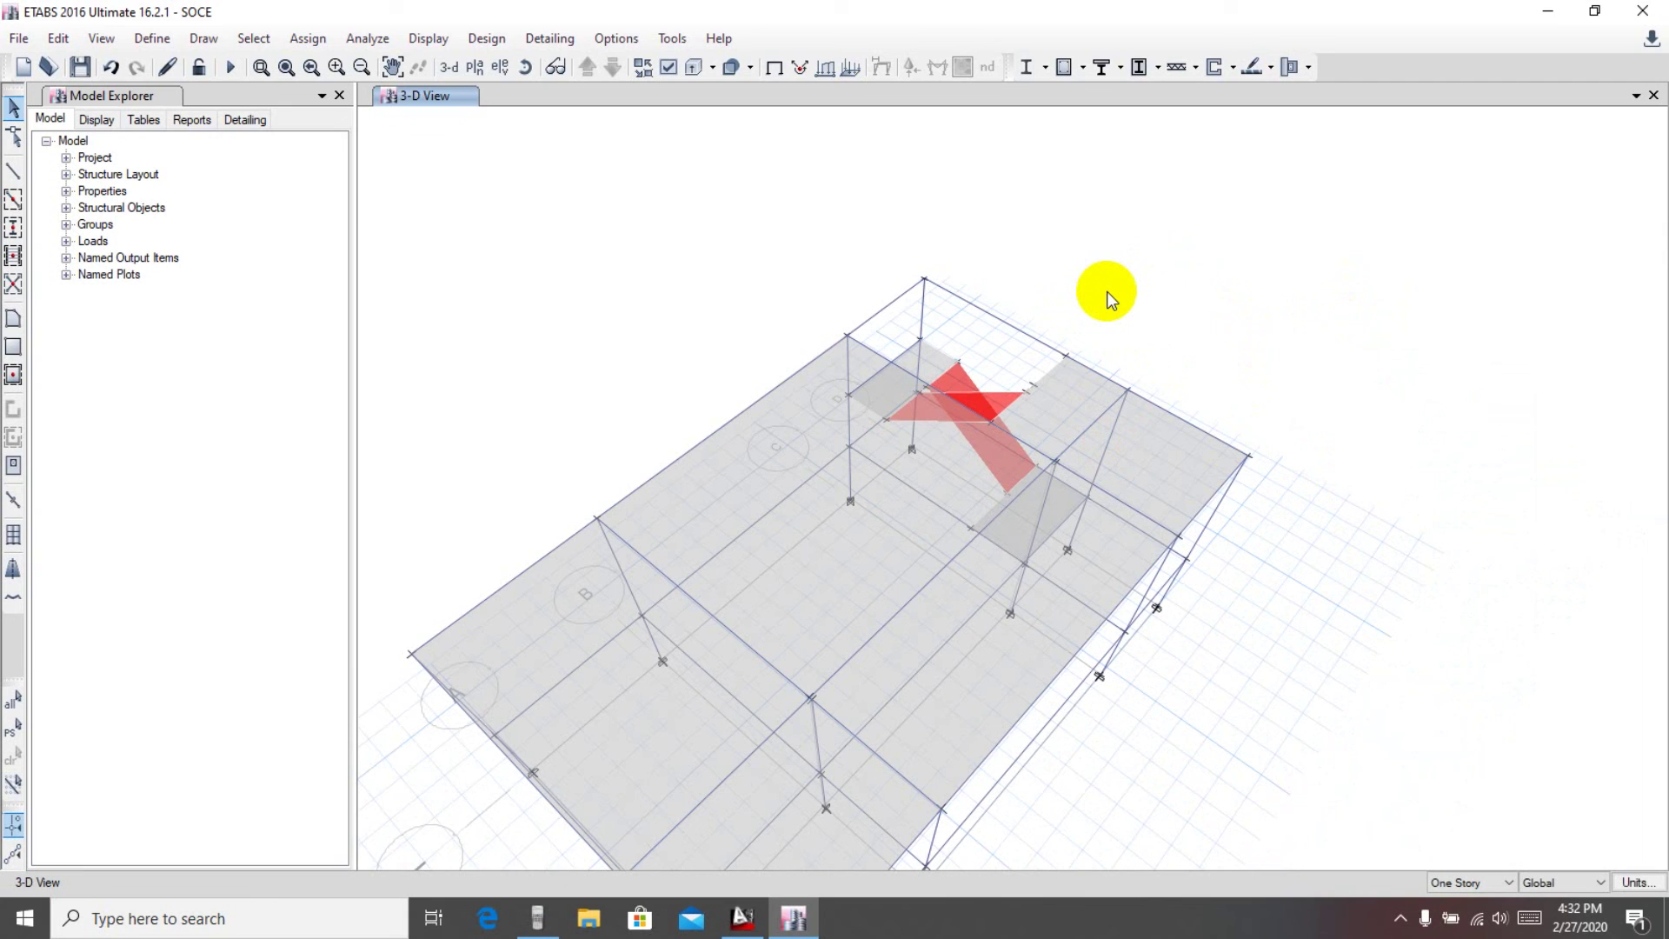
scroll(1190, 339, "down", 5)
scroll(1116, 596, "up", 3)
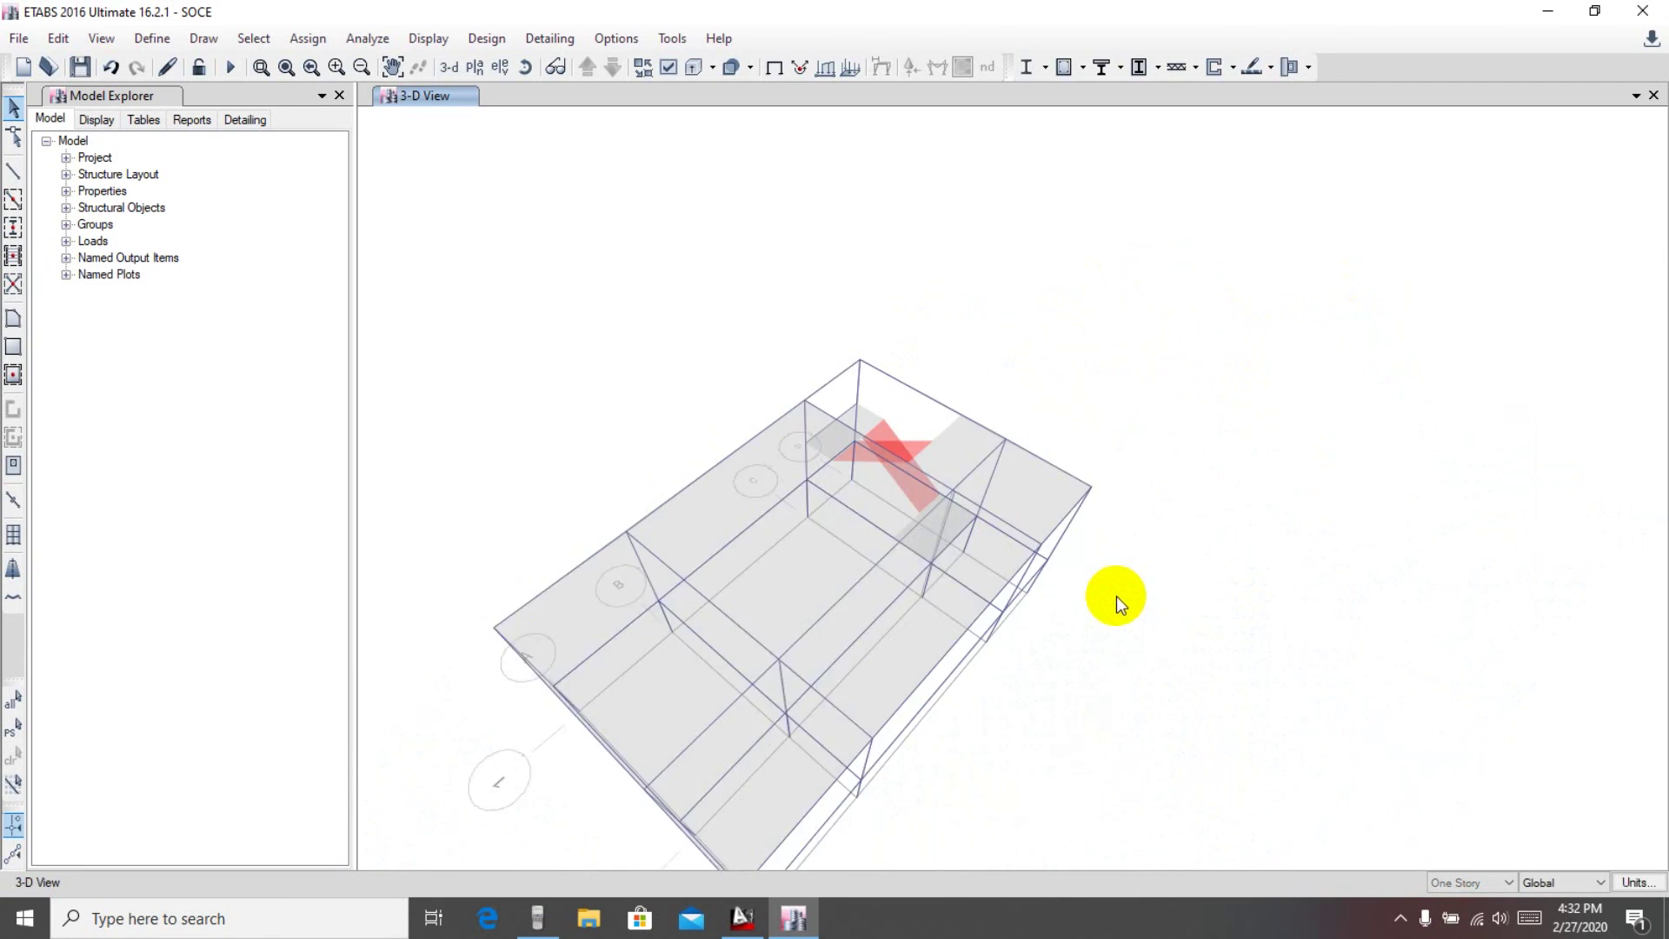
scroll(1125, 614, "up", 4)
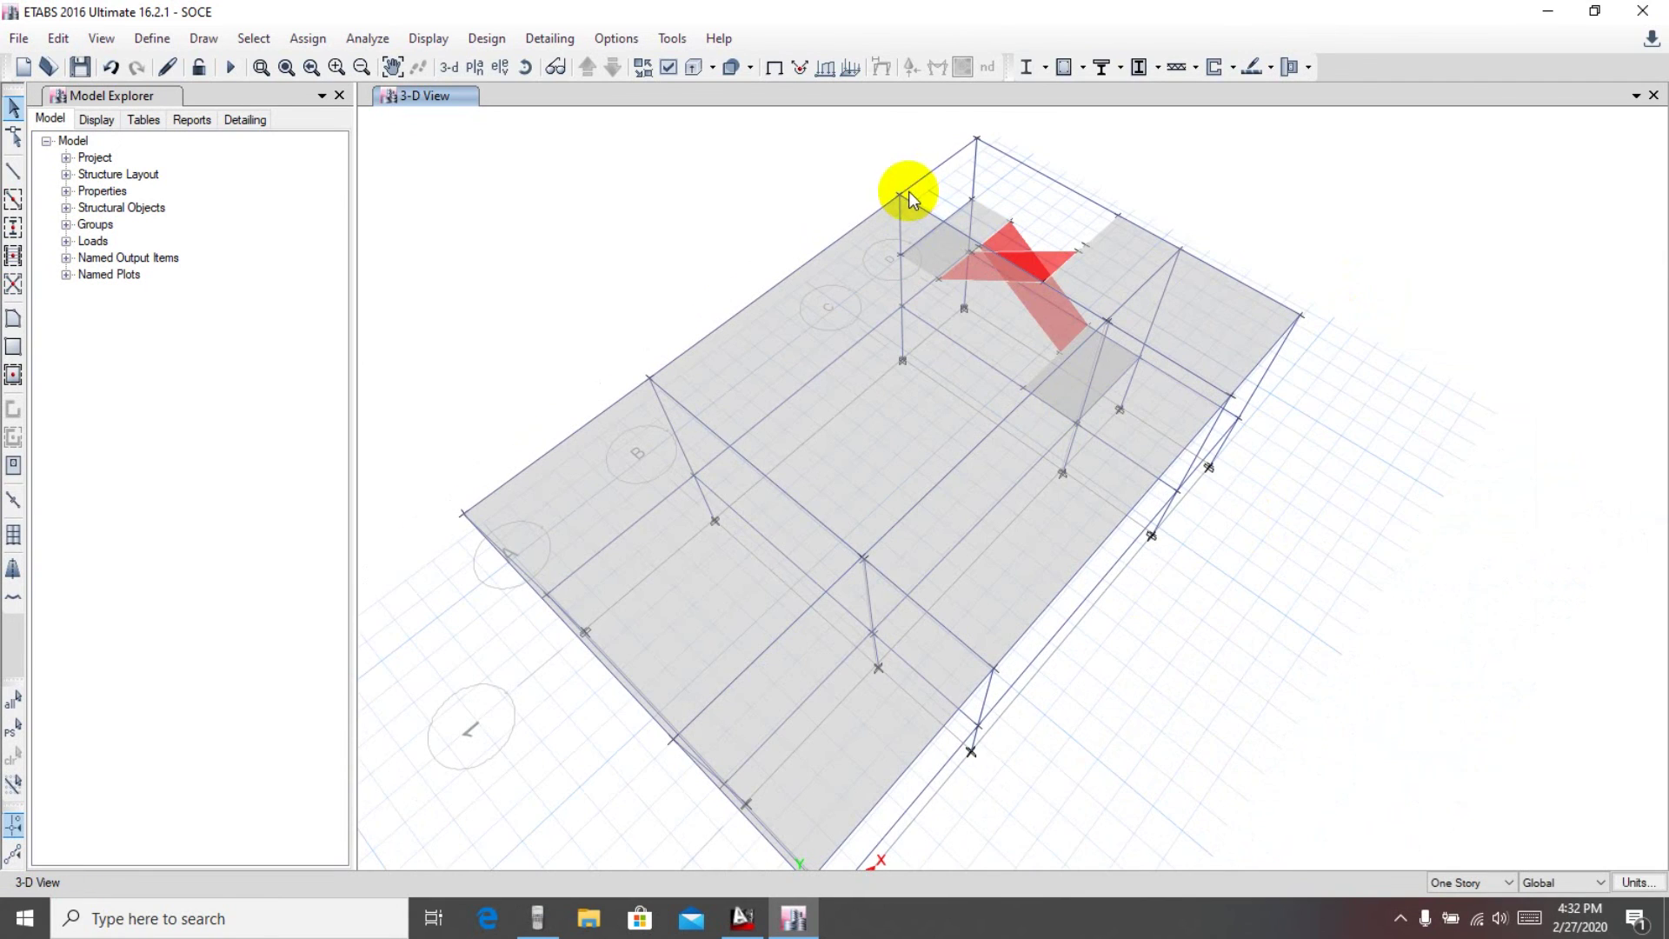
middle_click_drag(1021, 257, 1045, 267)
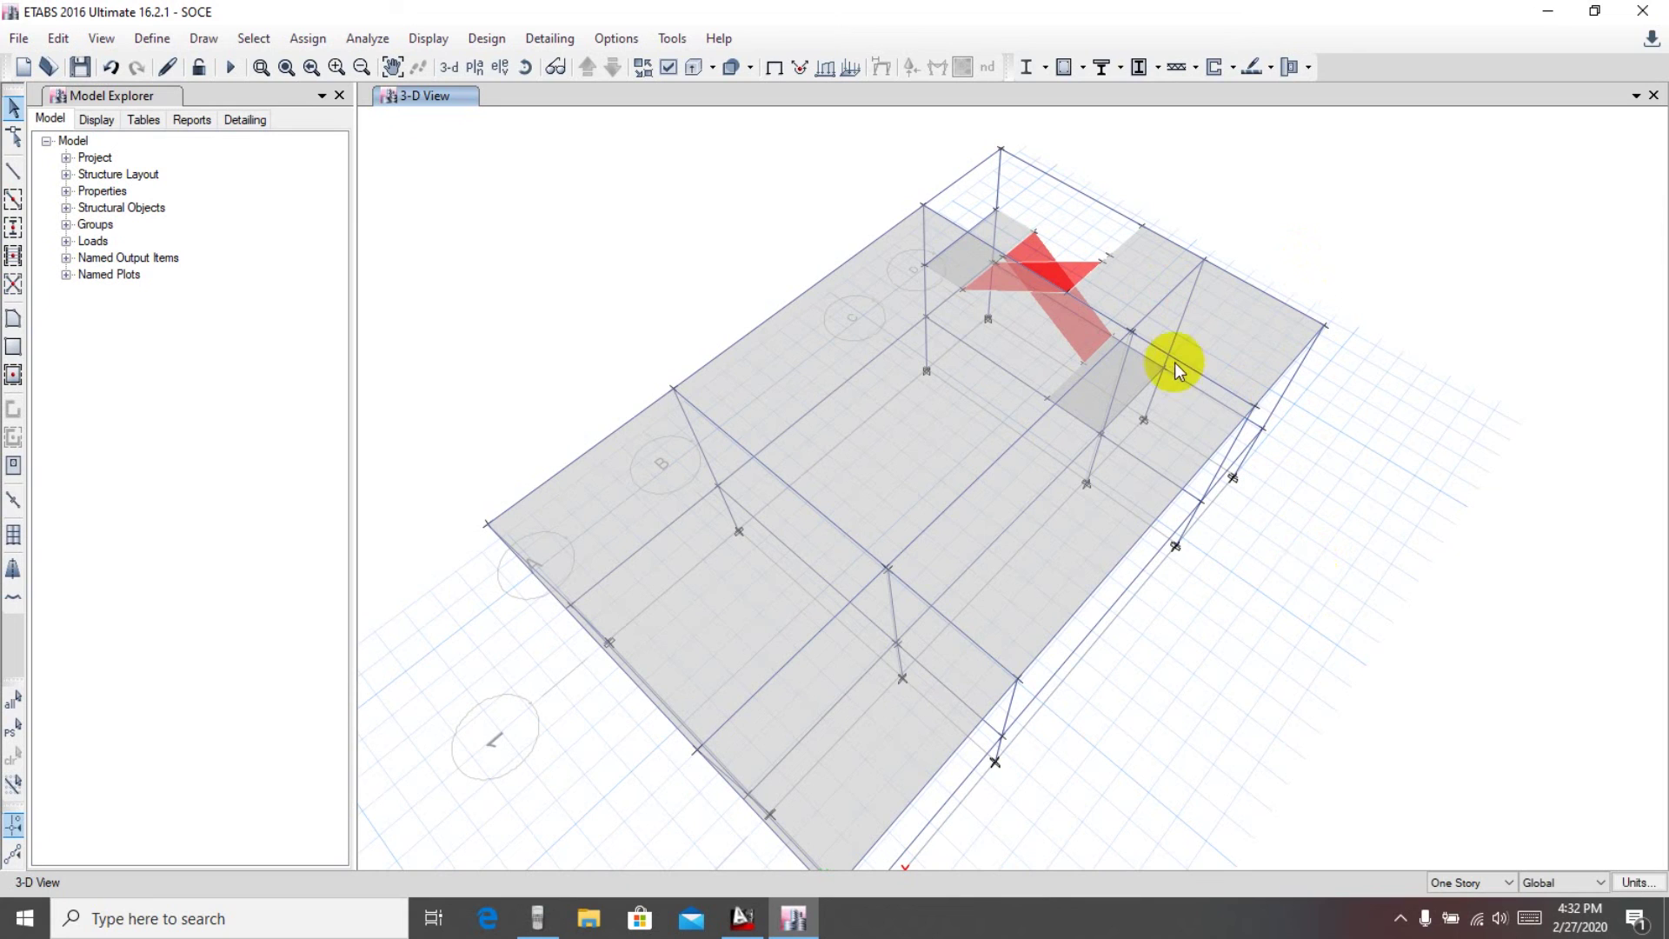
scroll(1338, 539, "down", 1)
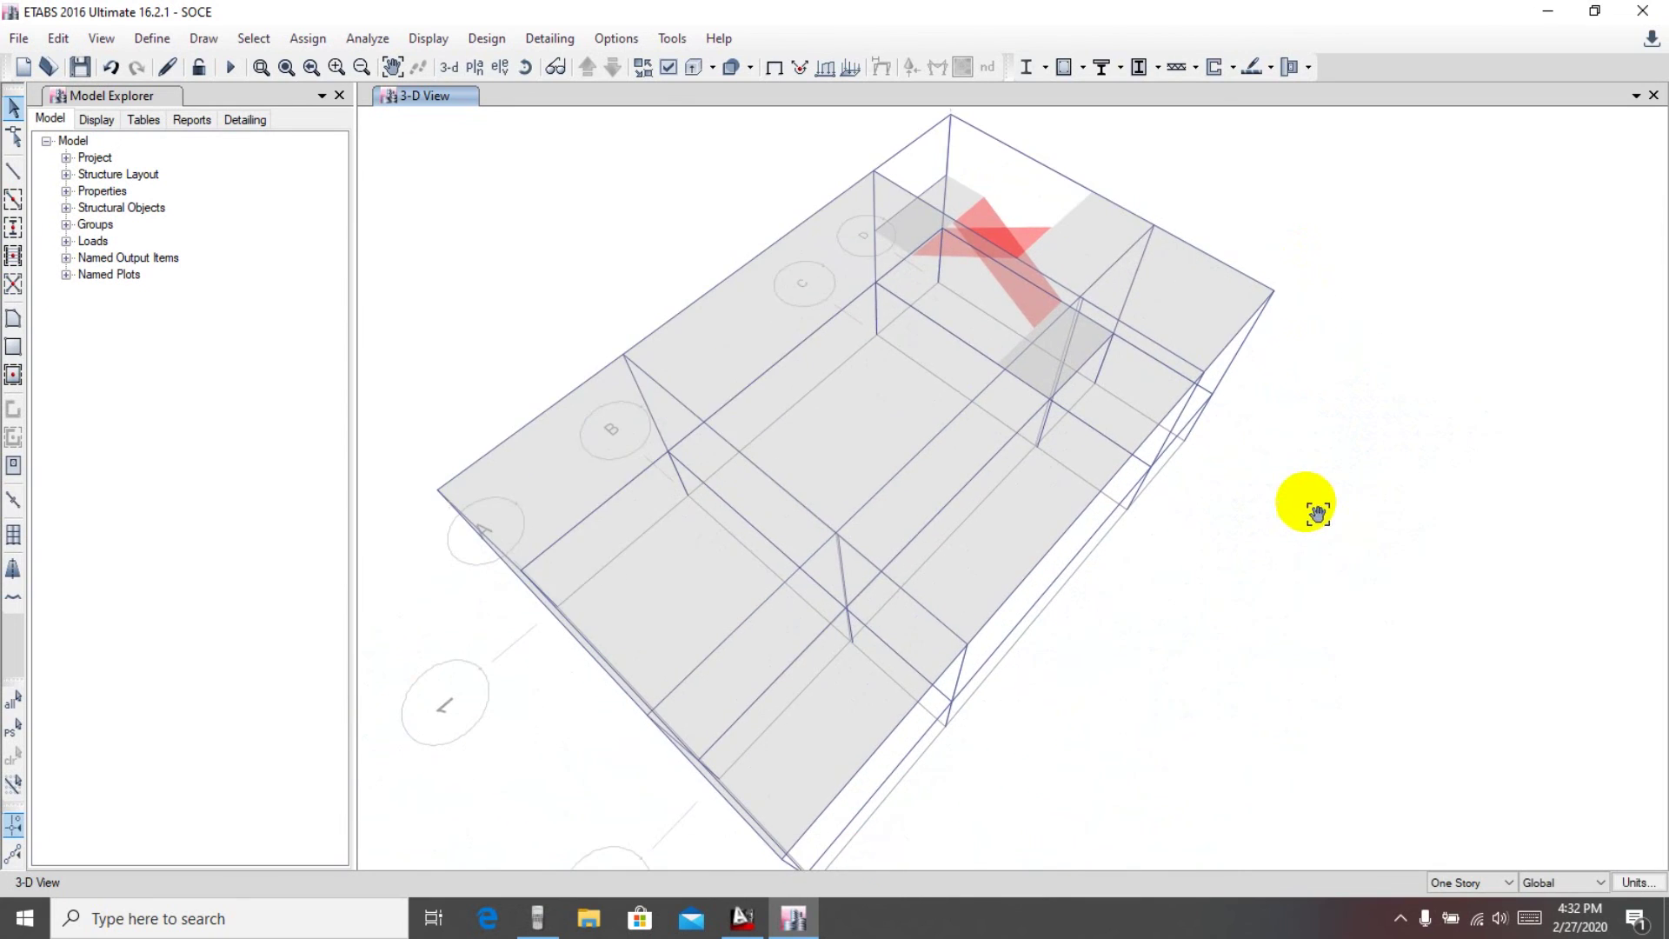
scroll(1345, 512, "down", 3)
middle_click_drag(1345, 513, 1316, 565)
scroll(1108, 510, "up", 3)
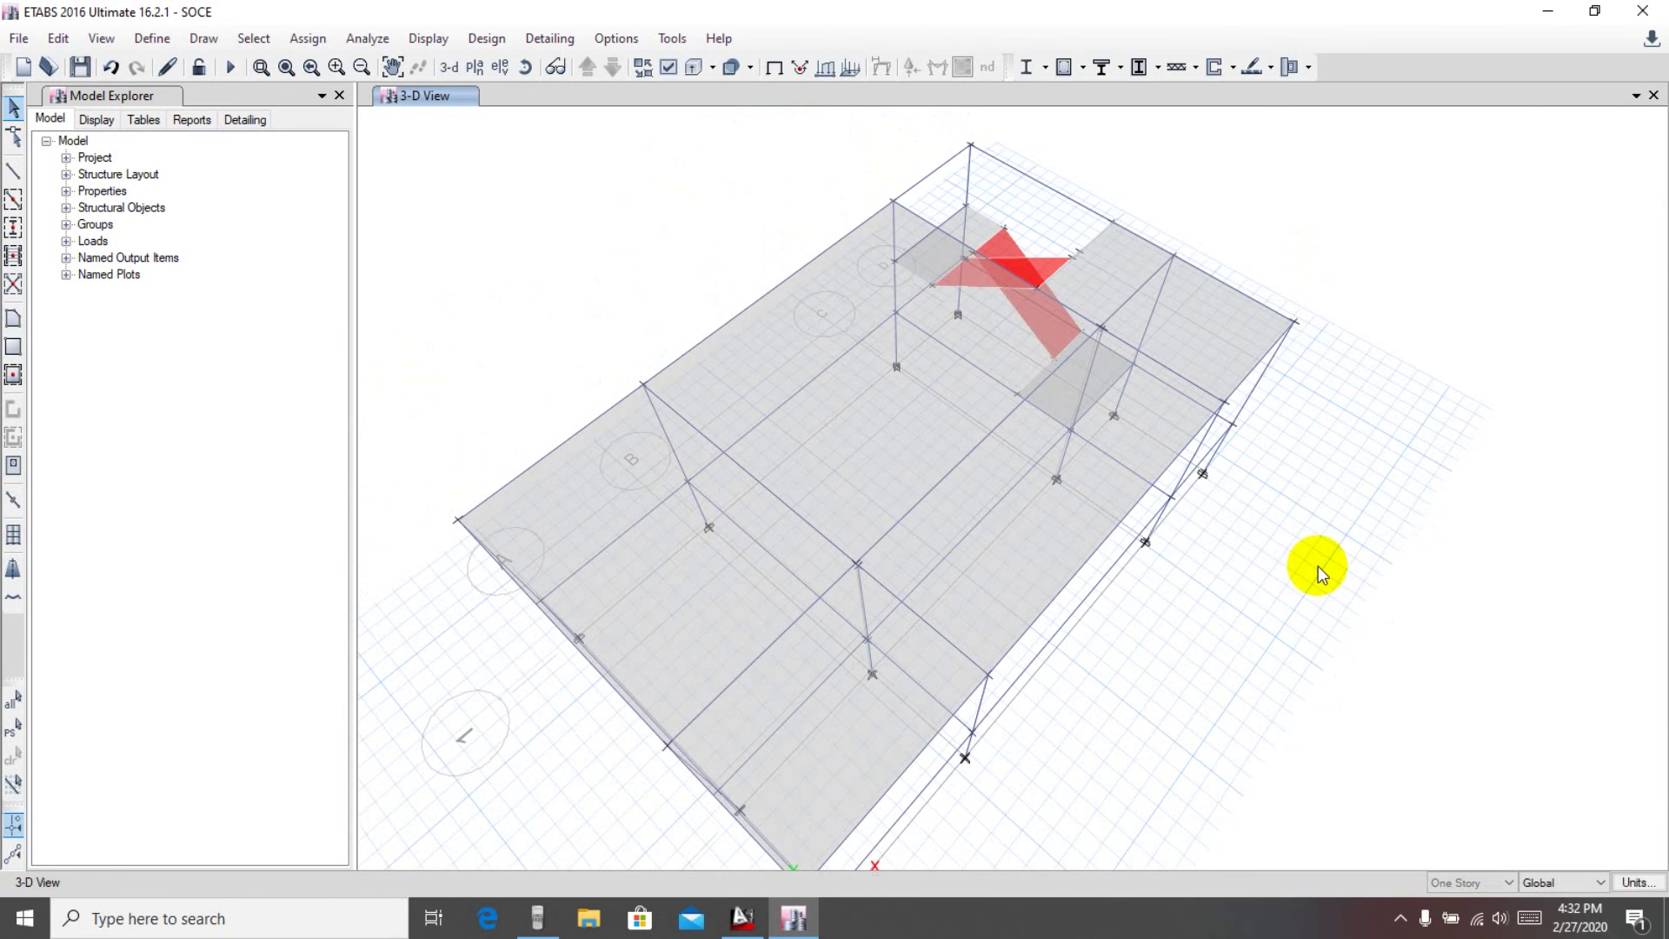